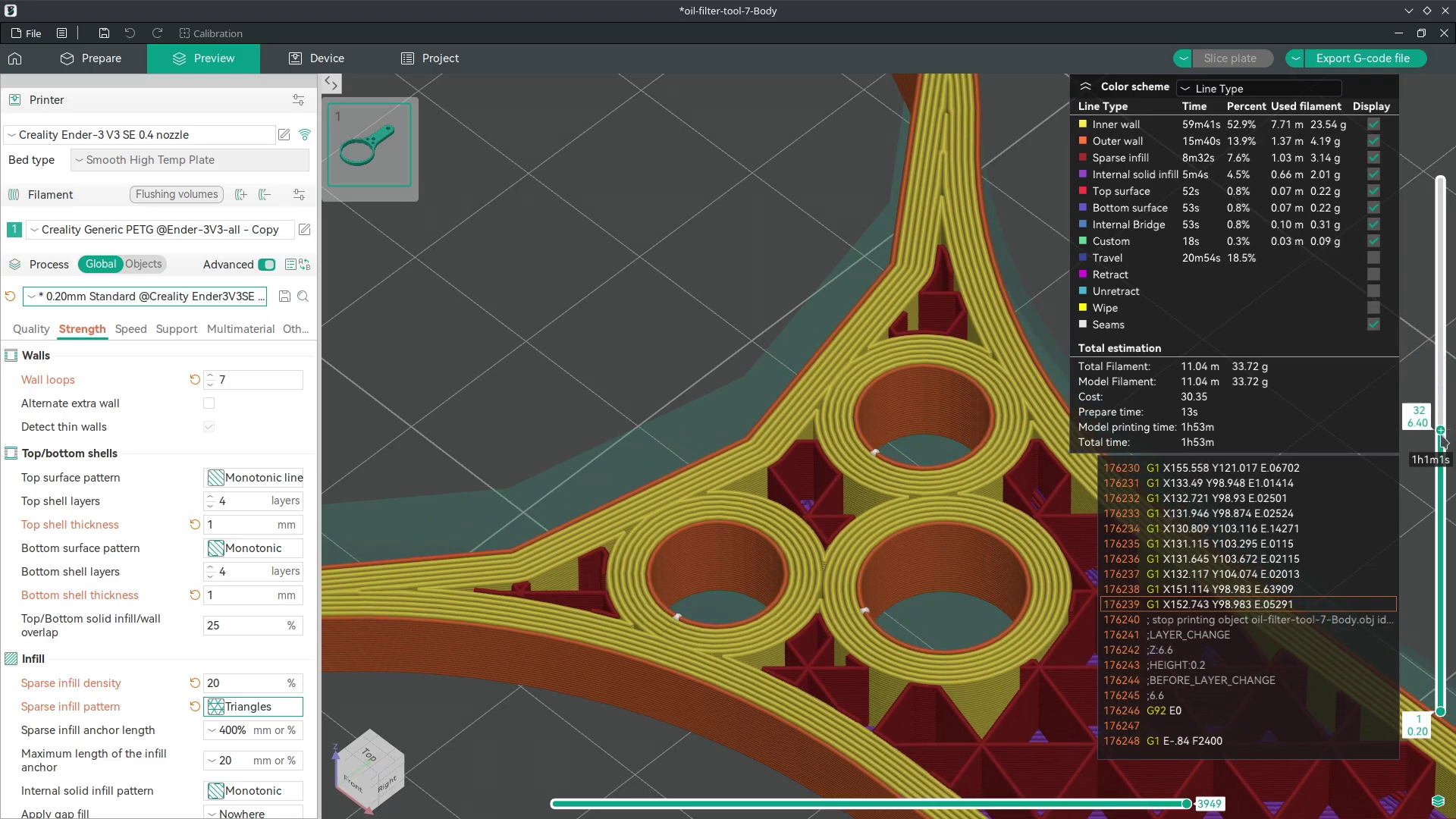
scroll(1440, 371, up, 3)
scroll(792, 525, down, 3)
scroll(793, 525, down, 1)
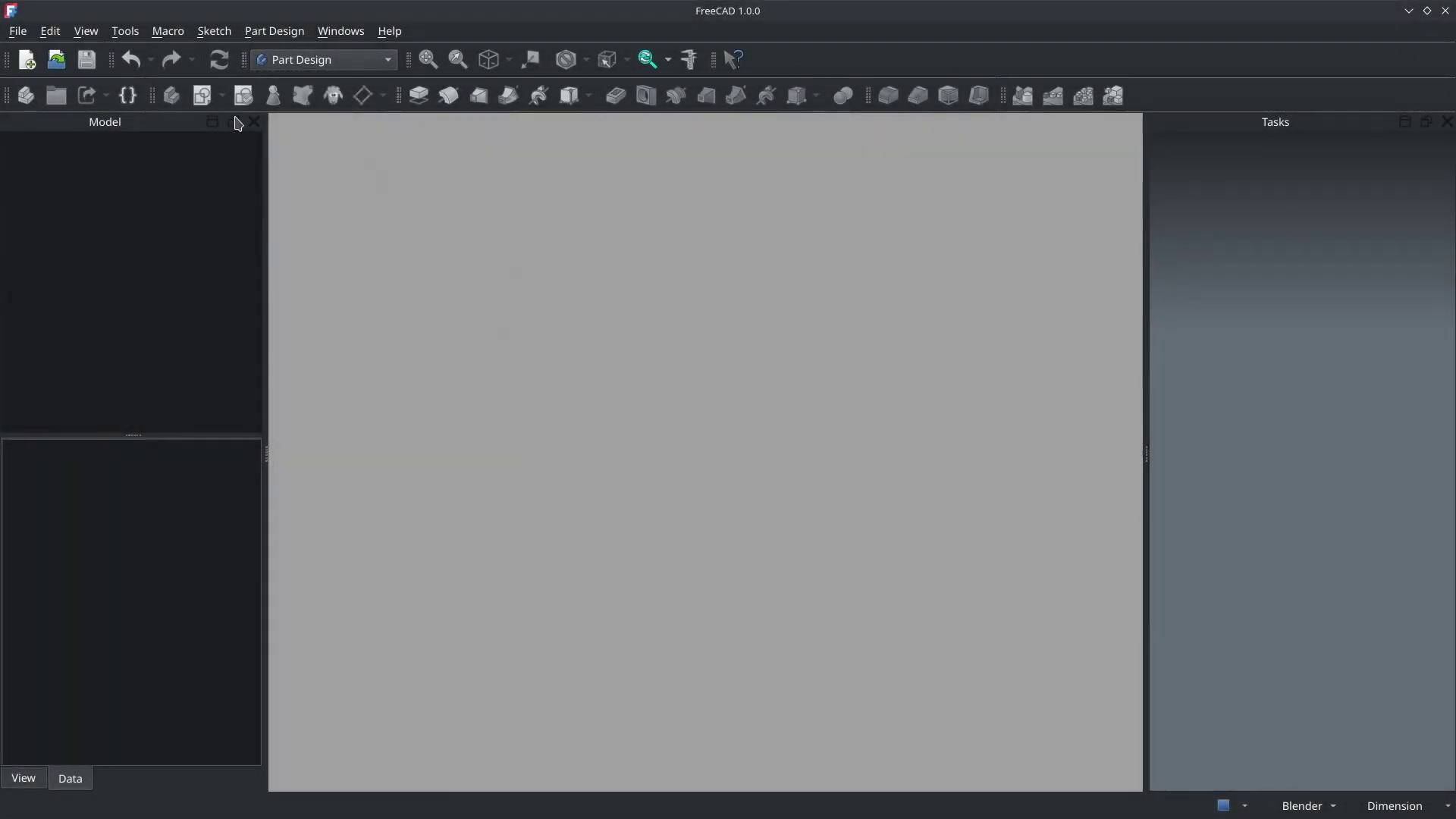
Create a new document with a body and start a sketch on its XY plane
click(15, 32)
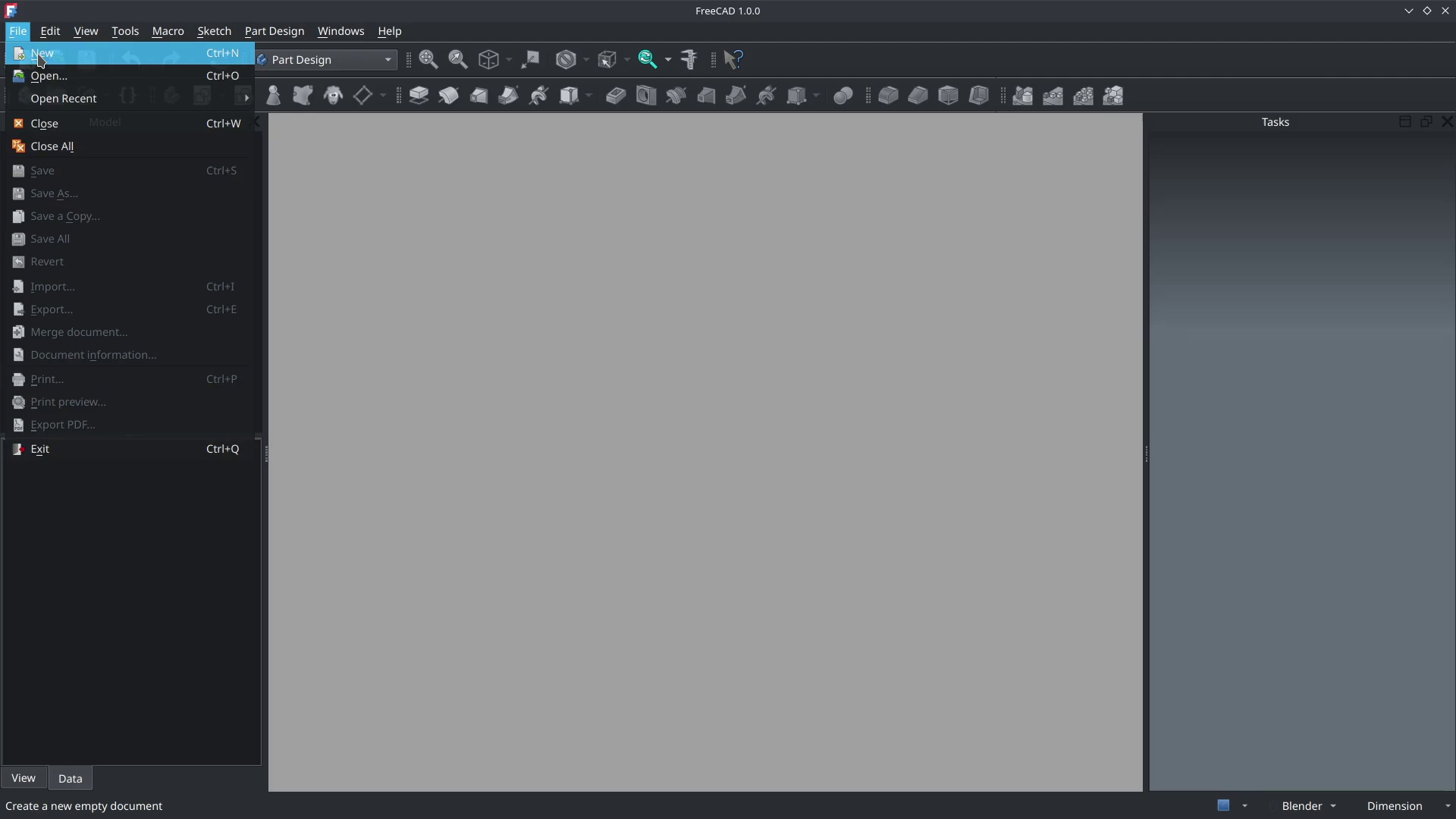
key(Escape)
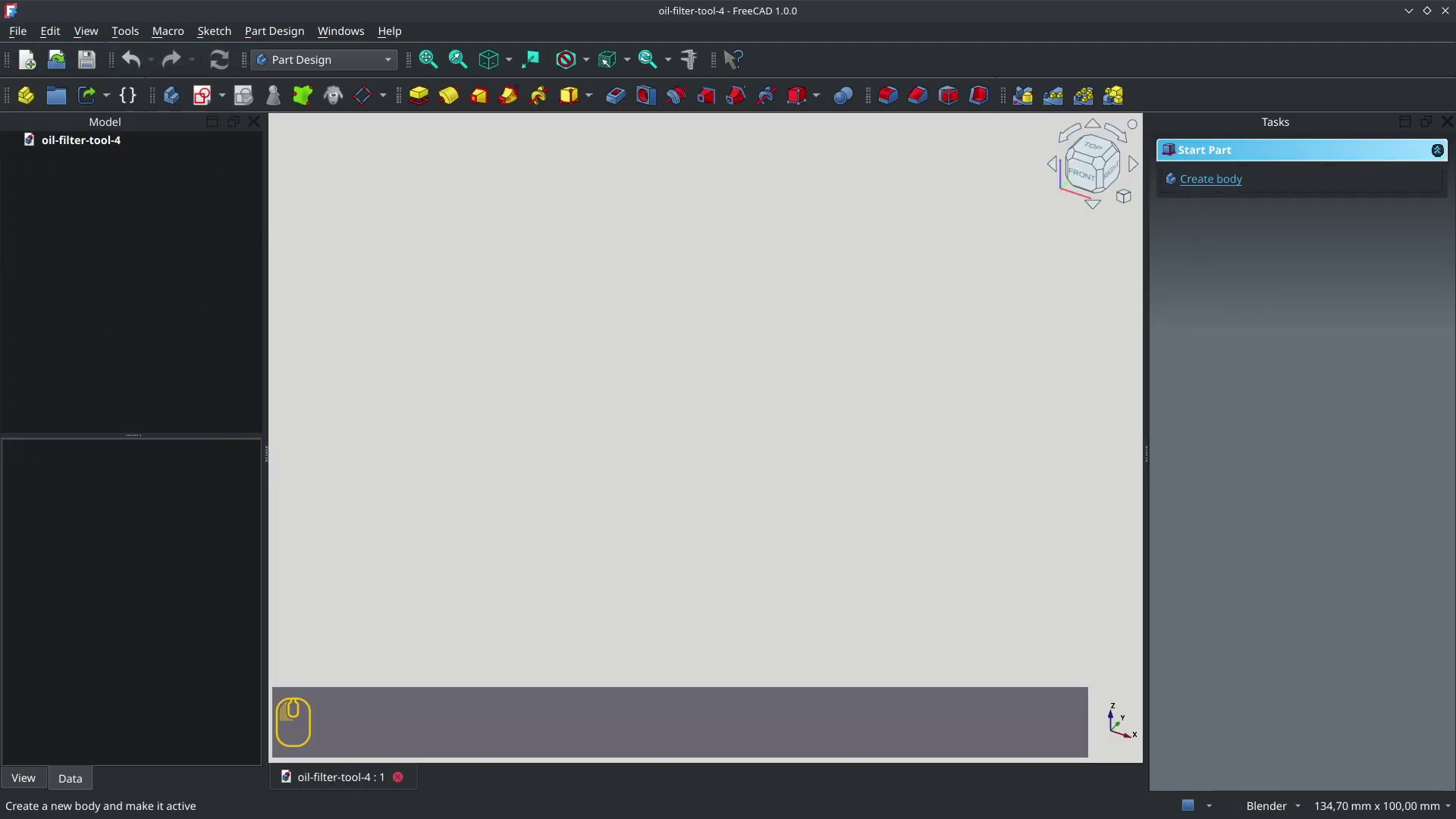
click(1211, 179)
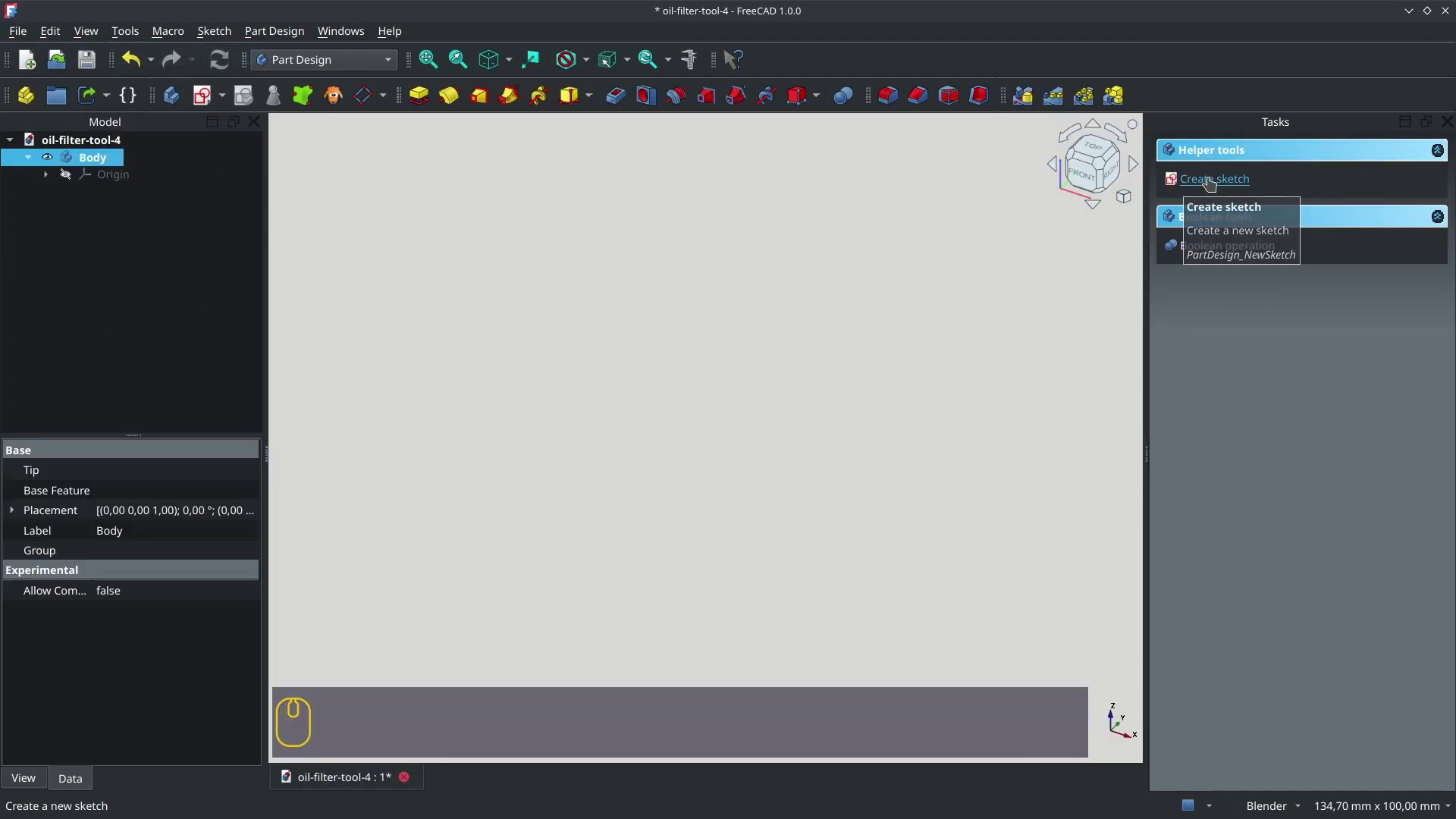
click(1211, 180)
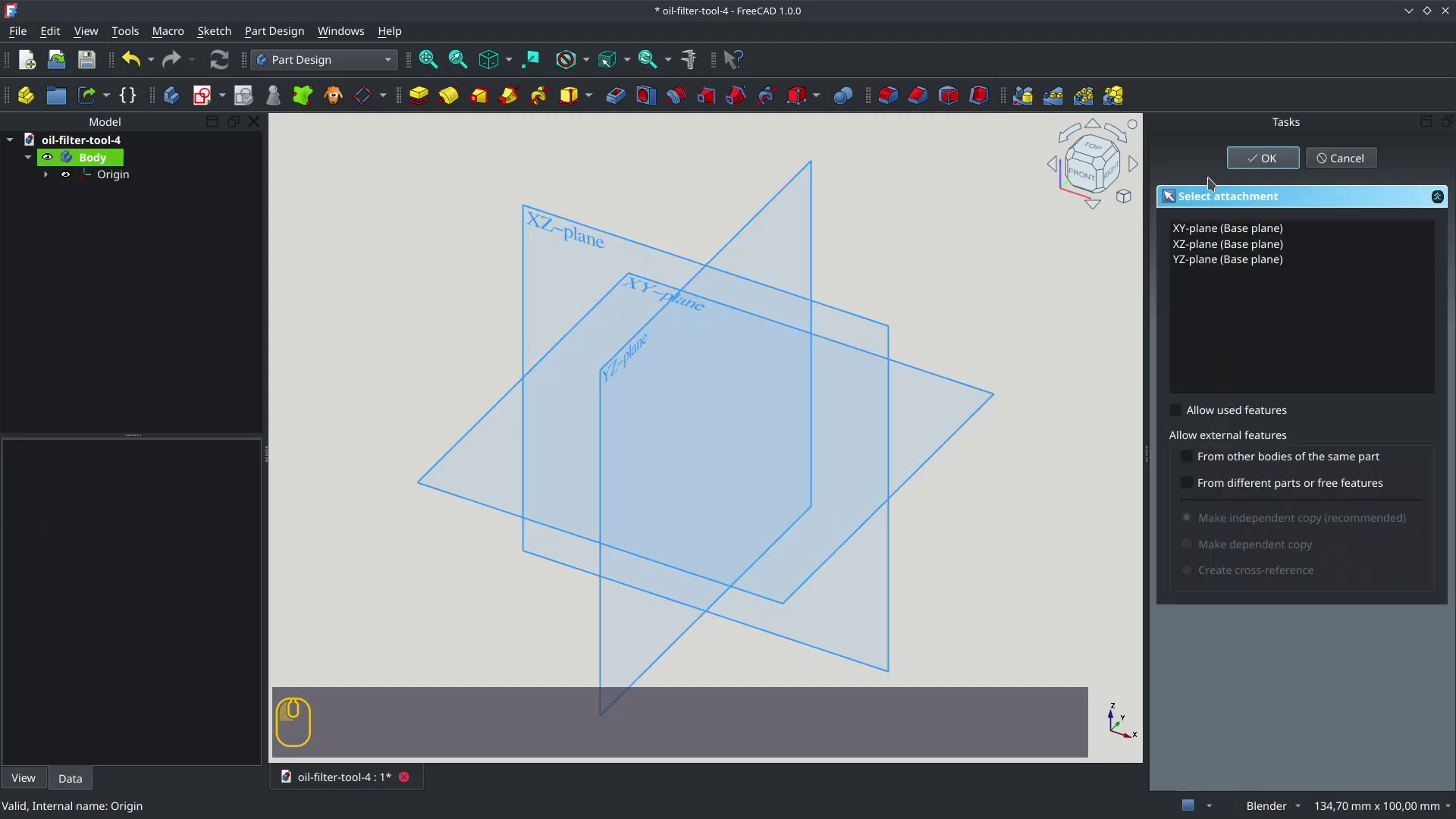
click(948, 439)
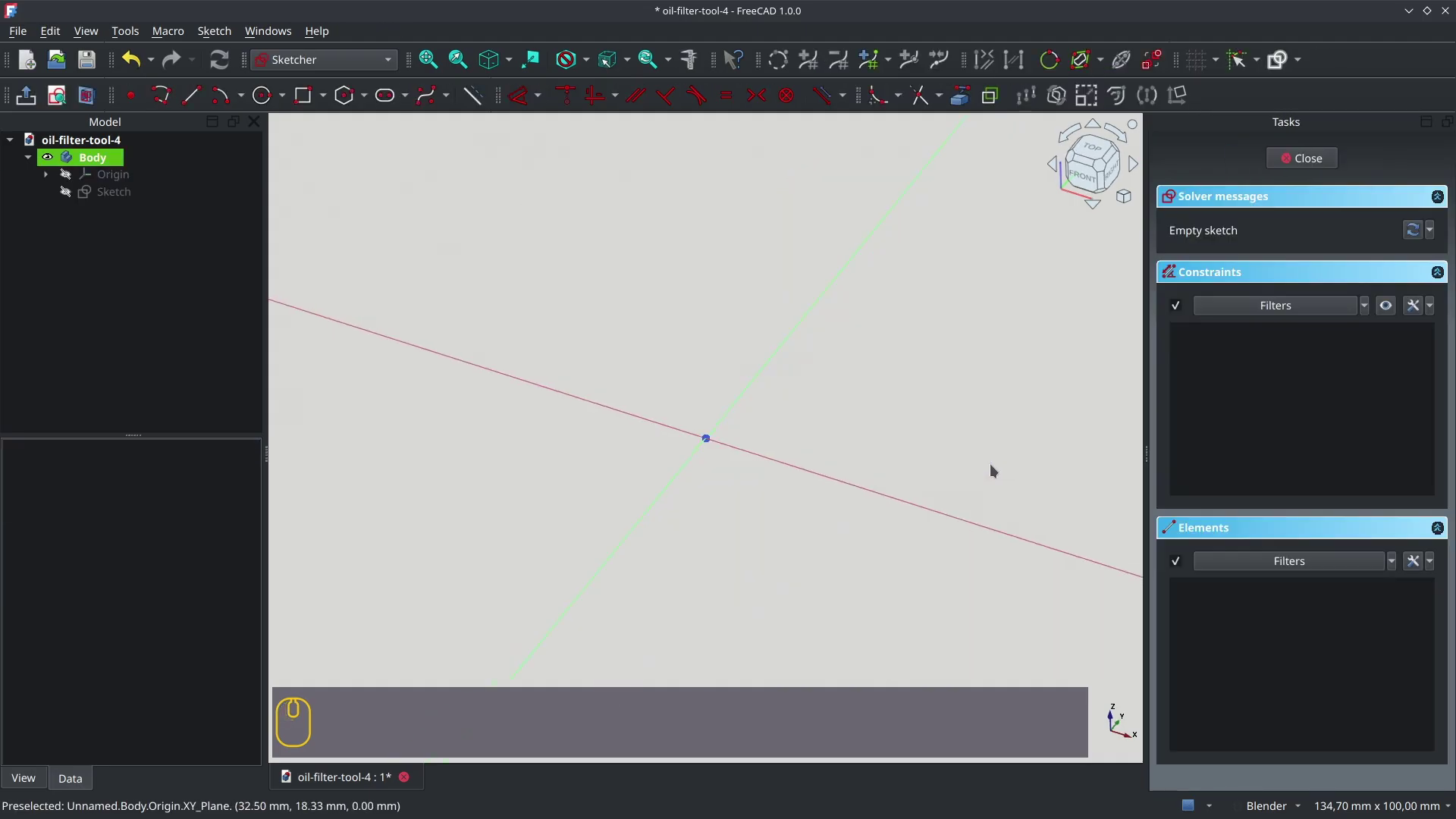
Draw a 14-sided regular polygon centred on the origin with a 40 mm radius at 0°
scroll(696, 433, down, 1)
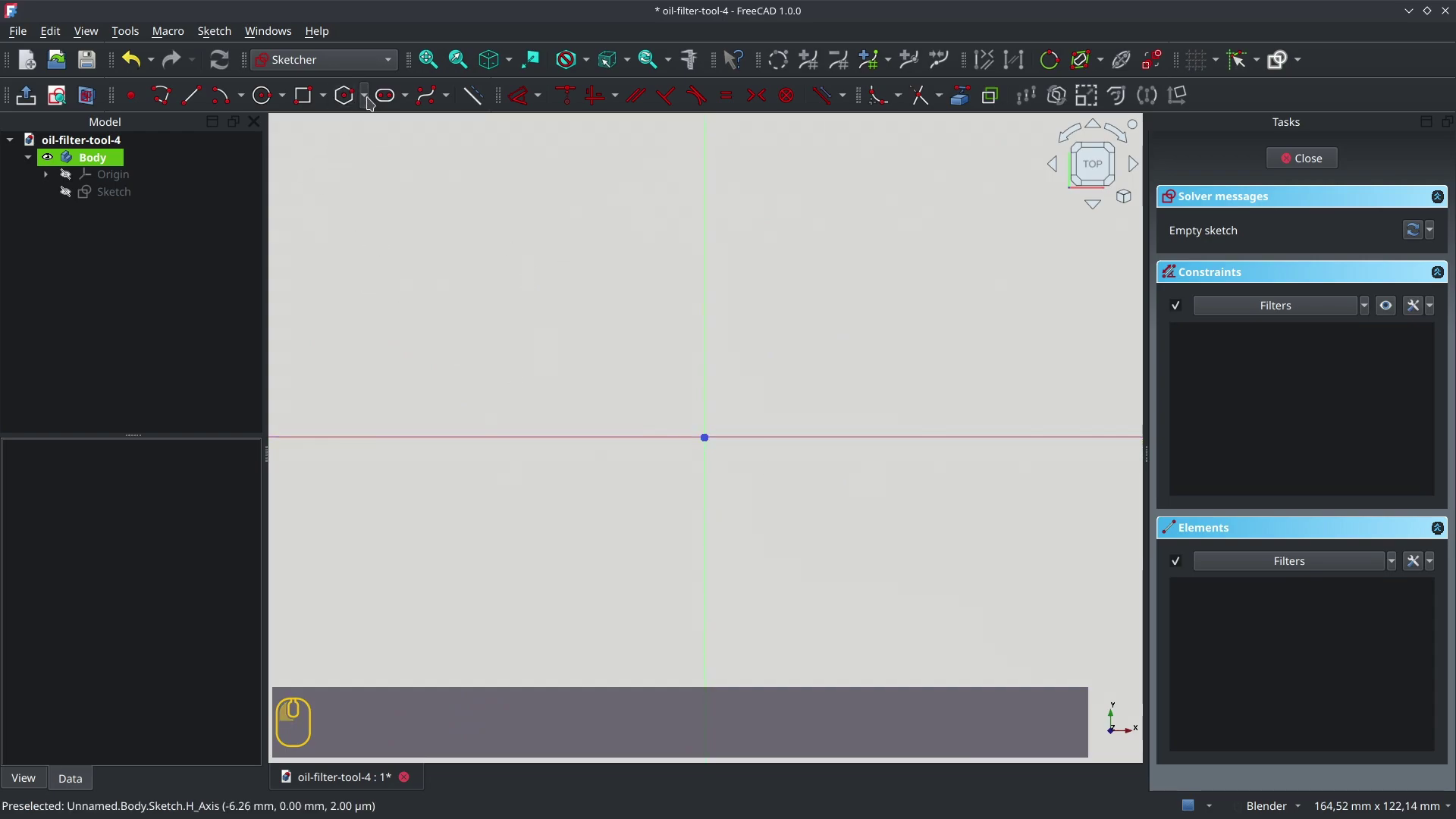
click(364, 96)
click(384, 259)
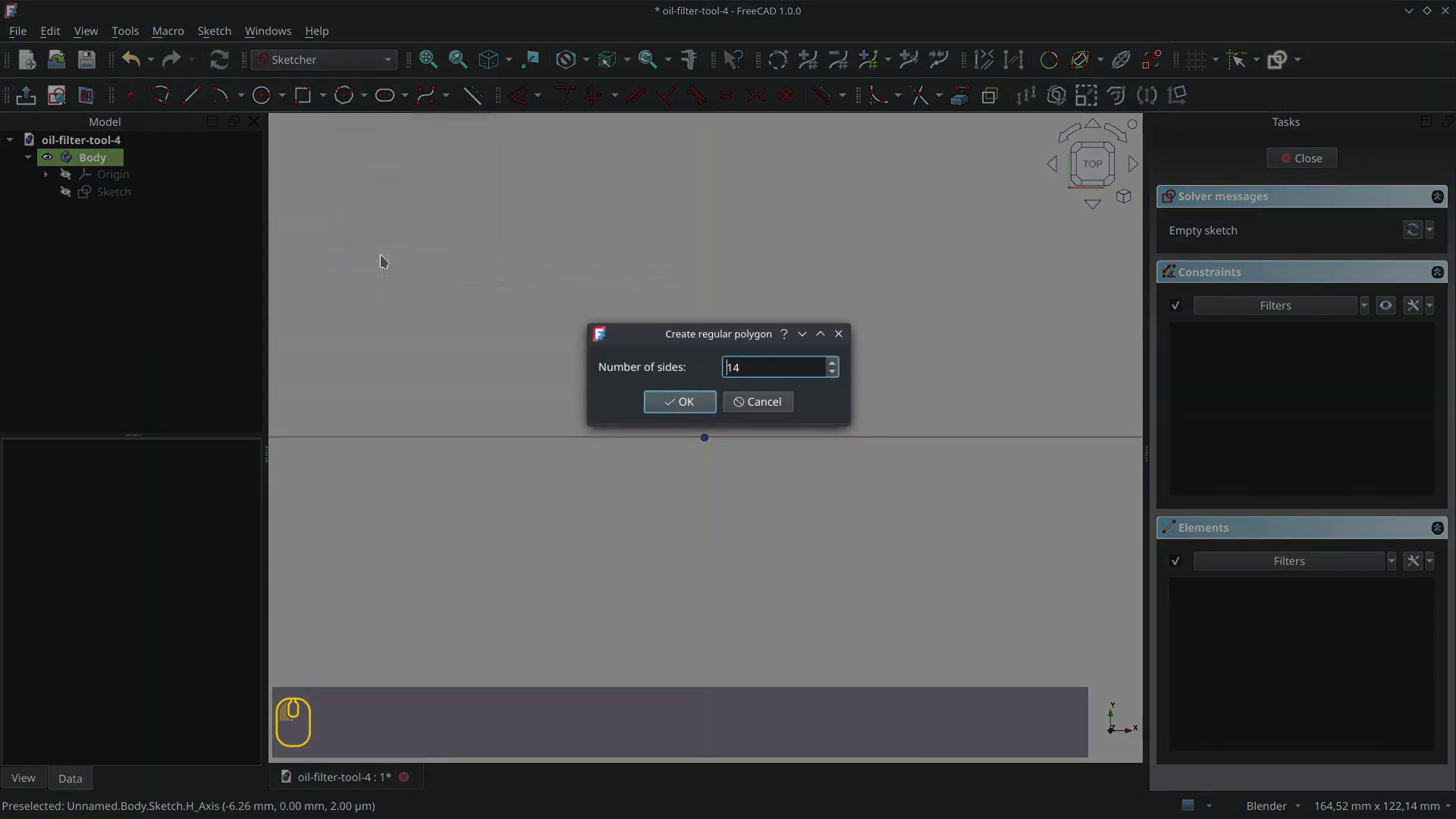
text(14)
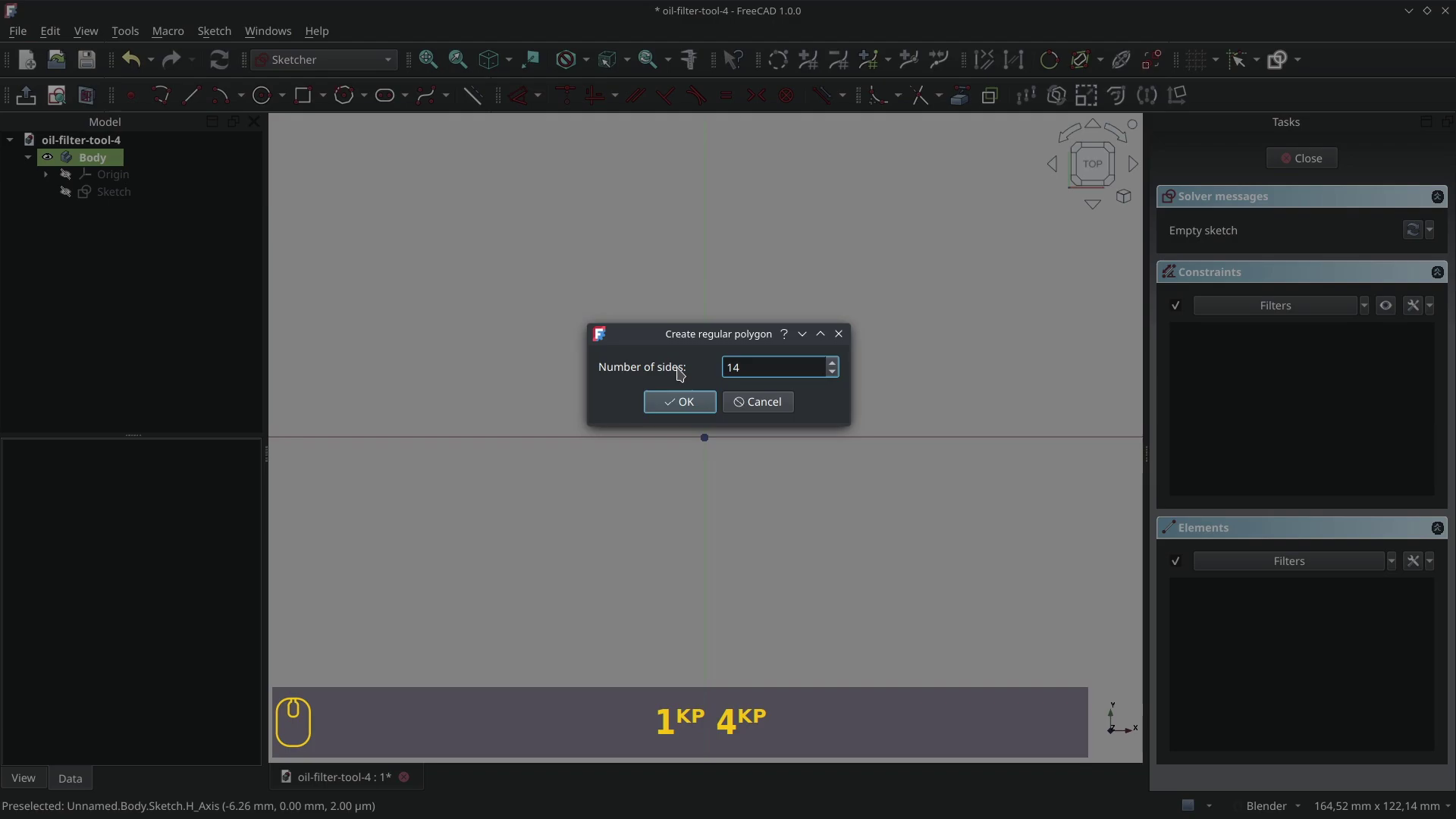
key(Return)
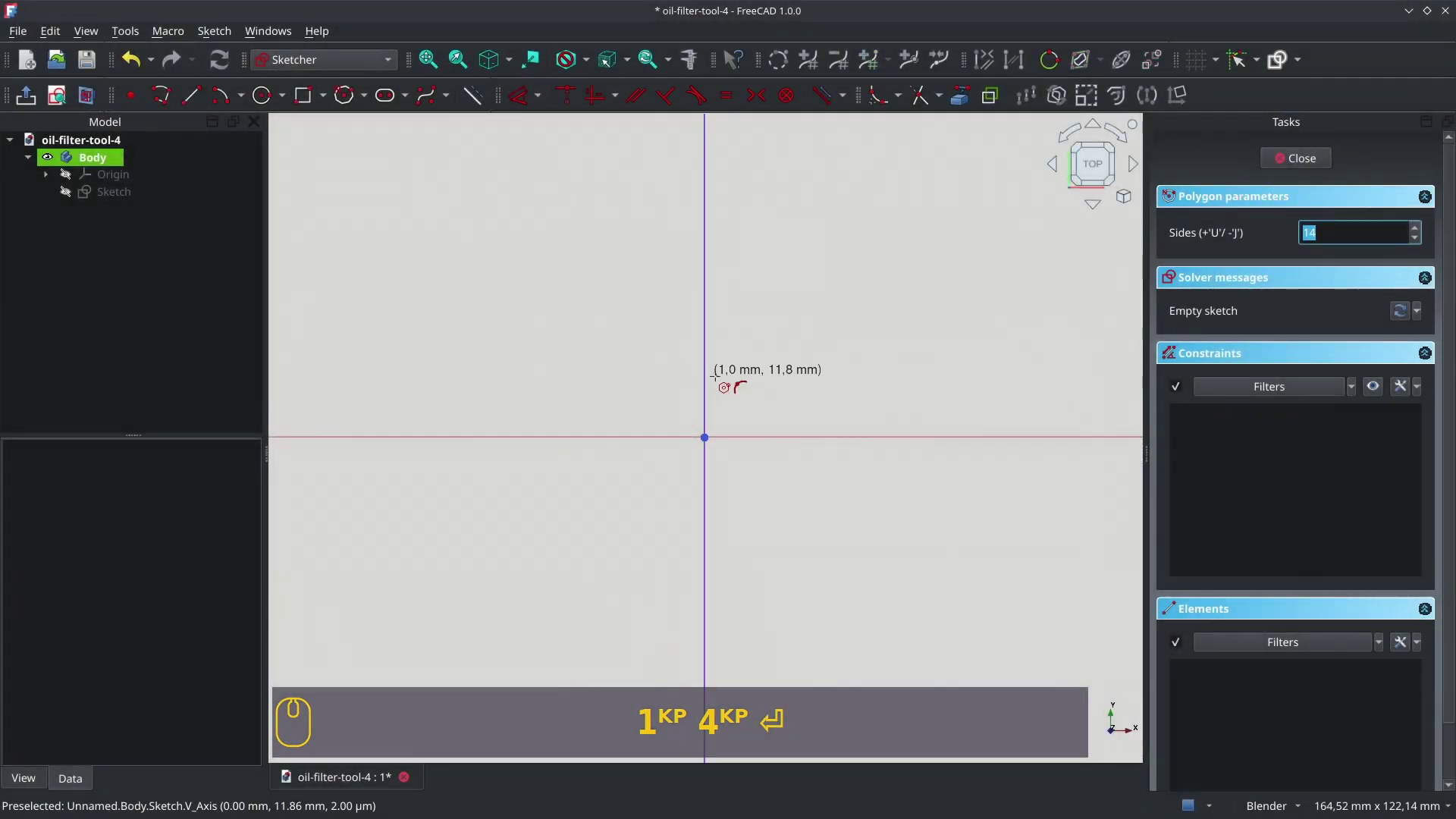
click(704, 438)
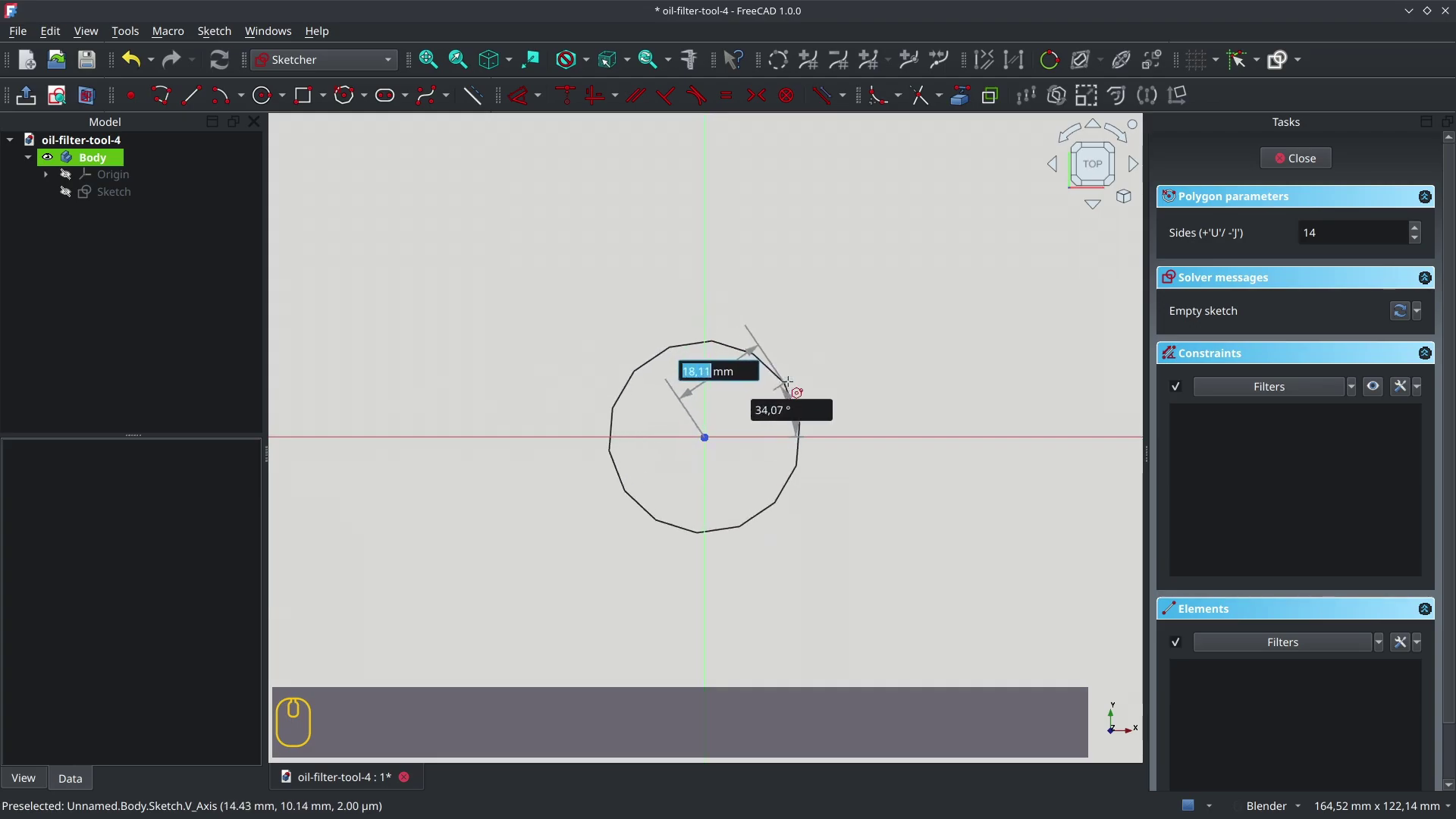
text(40)
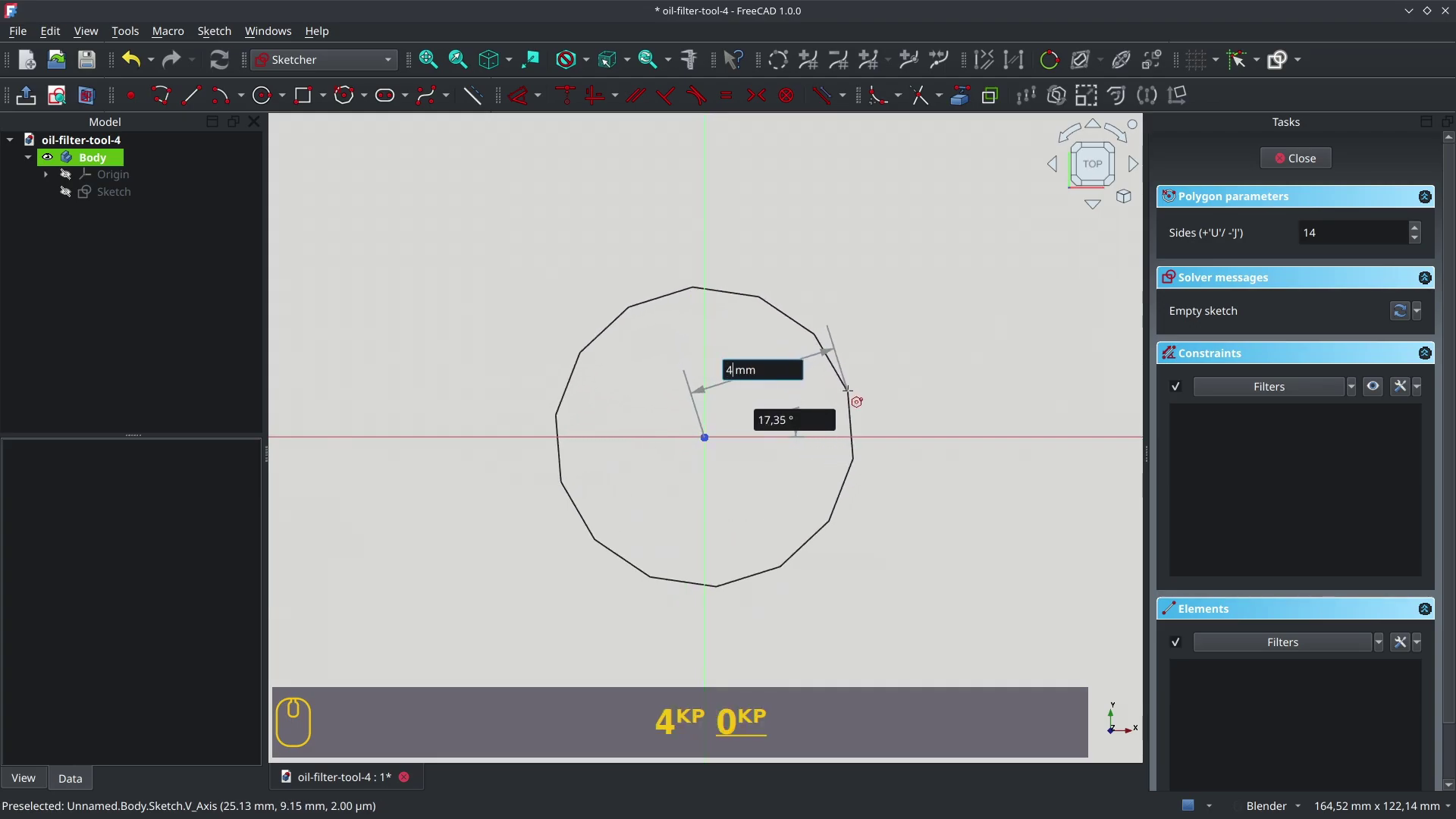
key(Tab)
text(0)
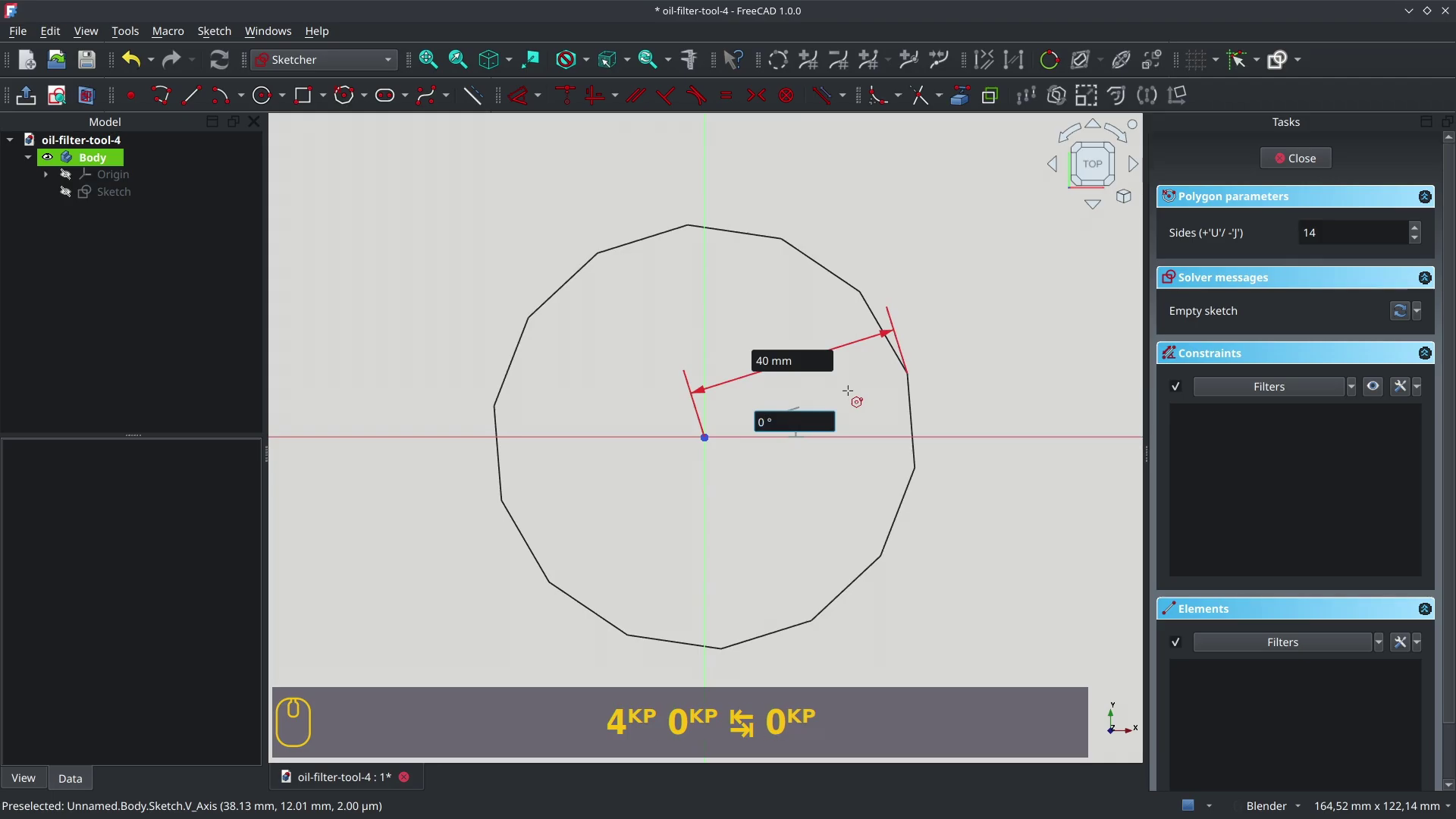
key(Tab)
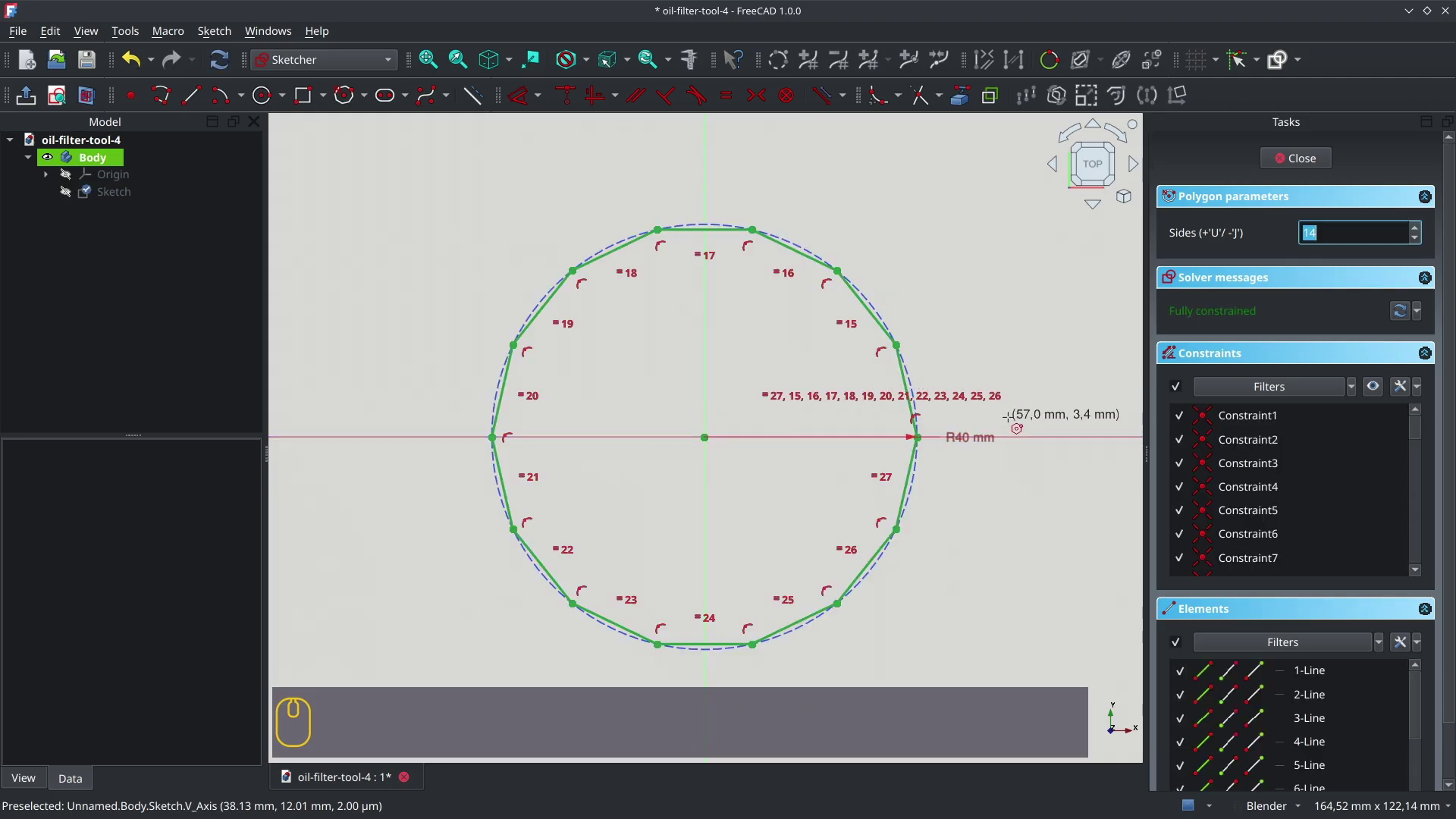
right_click(887, 473)
Delete the 40 mm radius constraint from the polygon's construction circle
scroll(978, 461, up, 4)
shift+middle_drag(922, 467, 856, 435)
mouse_move(894, 377)
mouse_down()
mouse_move(902, 438)
mouse_move(913, 319)
mouse_move(887, 504)
mouse_move(885, 416)
mouse_move(901, 386)
mouse_move(904, 399)
mouse_up()
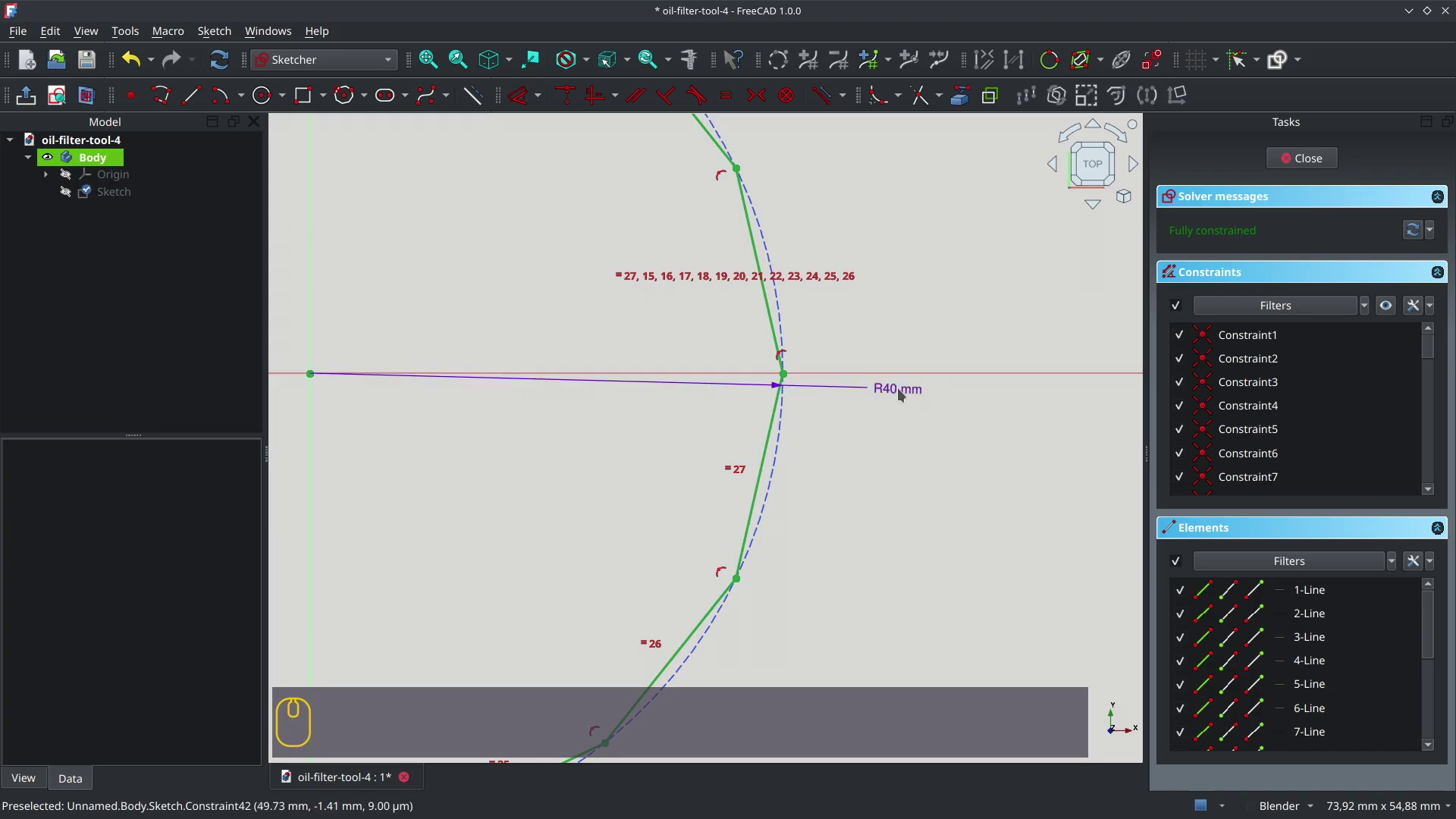
drag(900, 392, 863, 488)
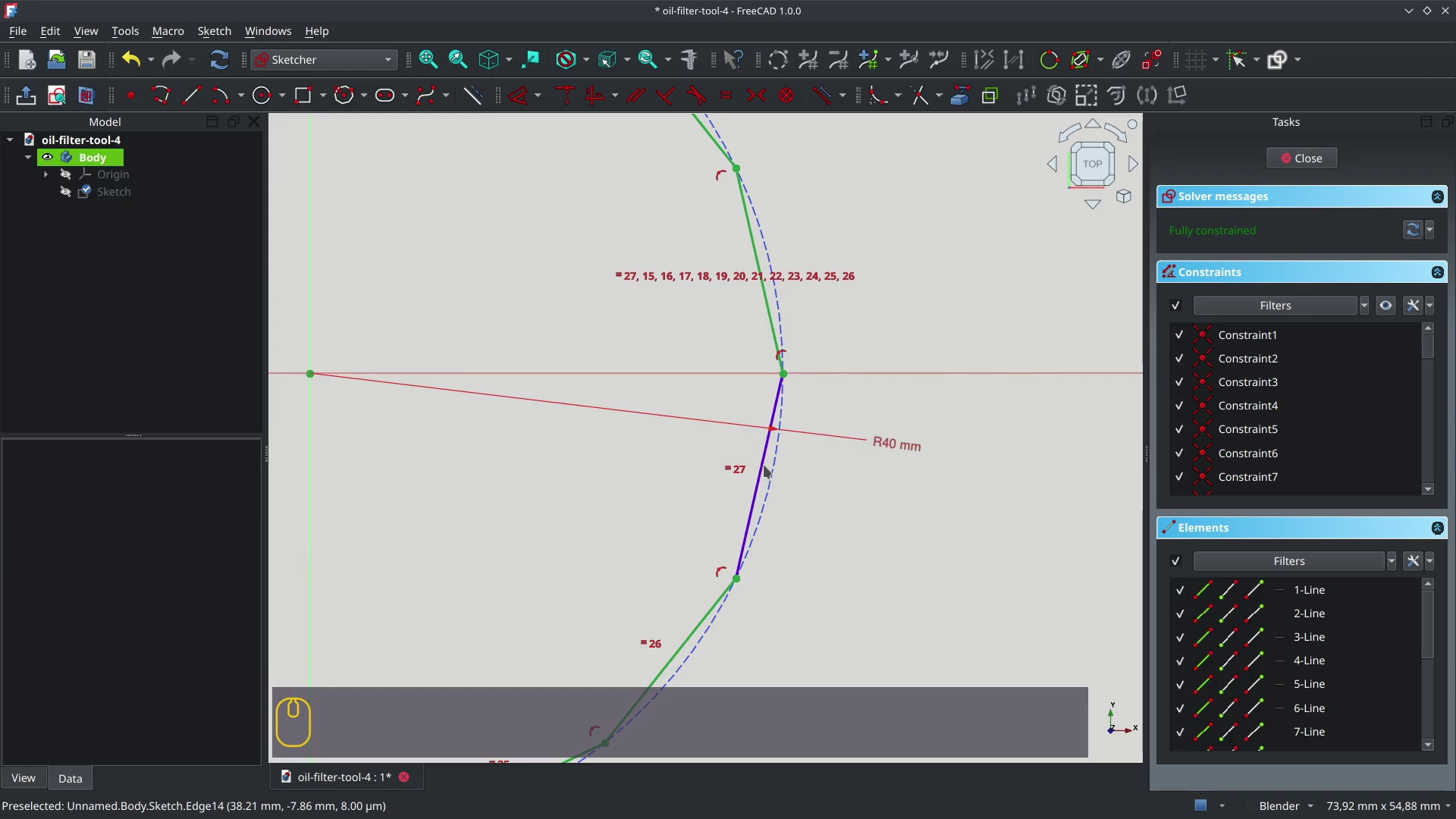
click(893, 446)
key(Delete)
Dimension the vertical distance from a corner of the polygon's top side to the horizontal axis as 74.2/2 mm
scroll(520, 416, down, 2)
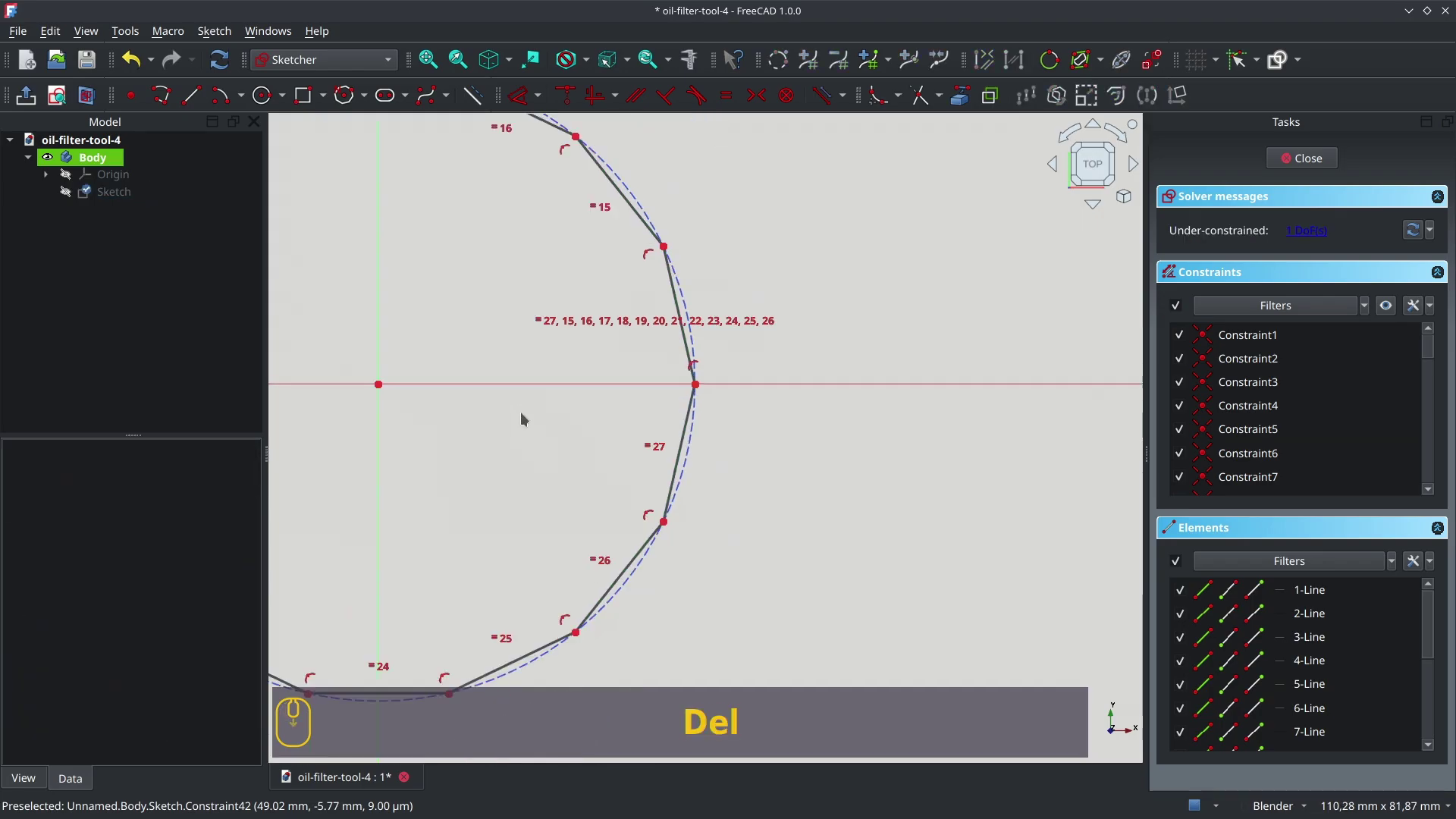
shift+middle_drag(566, 474, 872, 614)
click(755, 217)
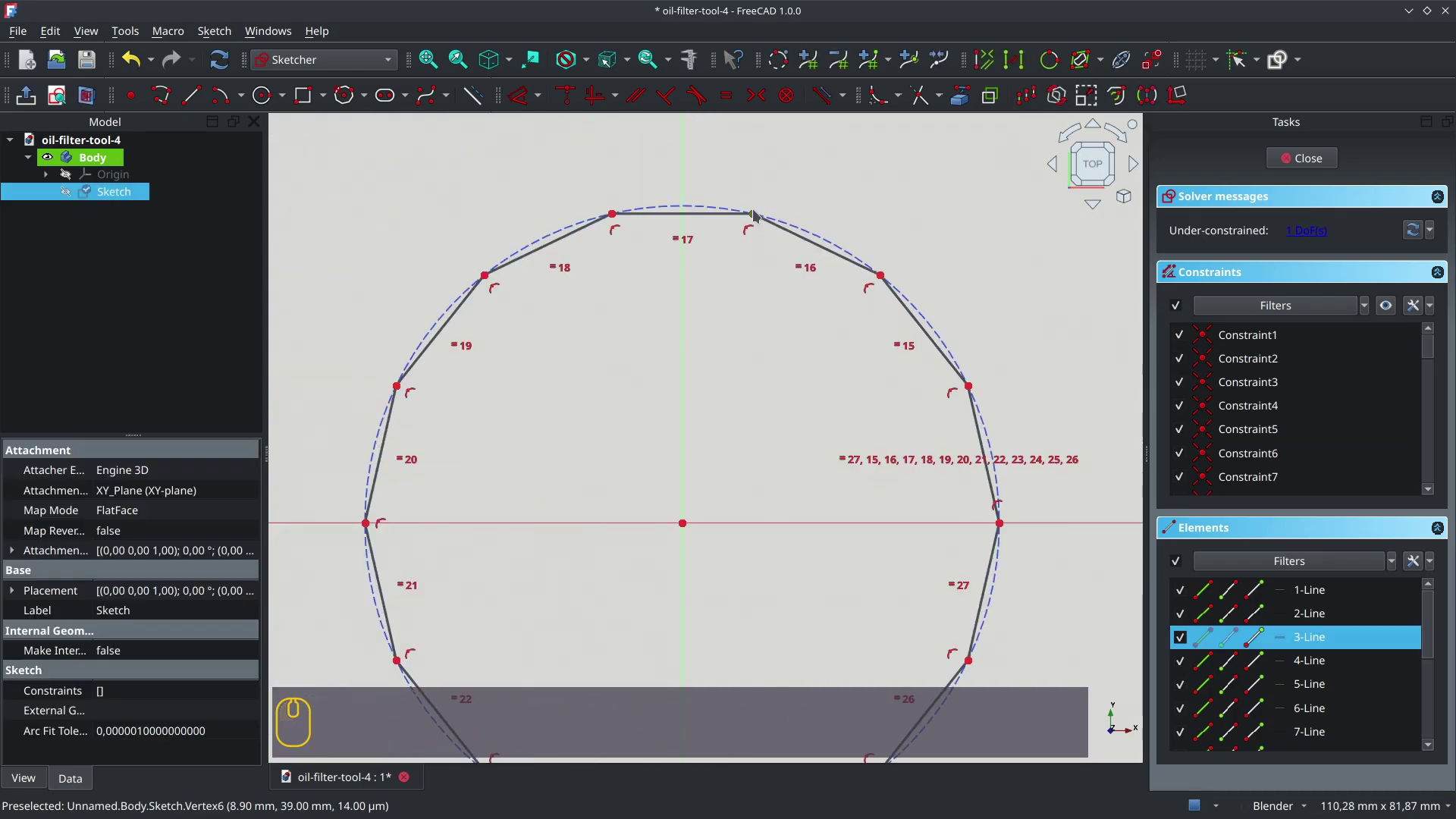
key(i)
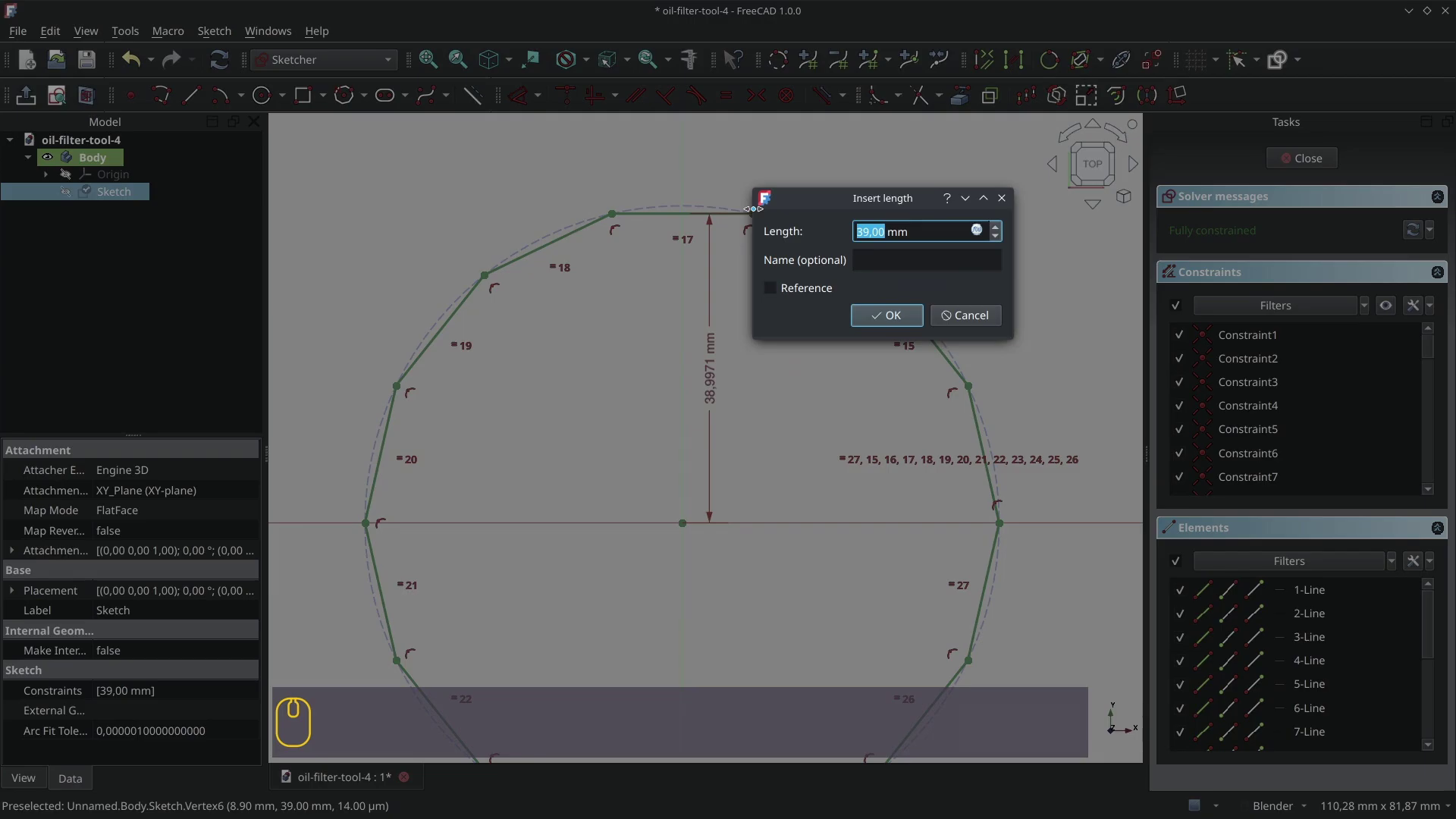
text(74)
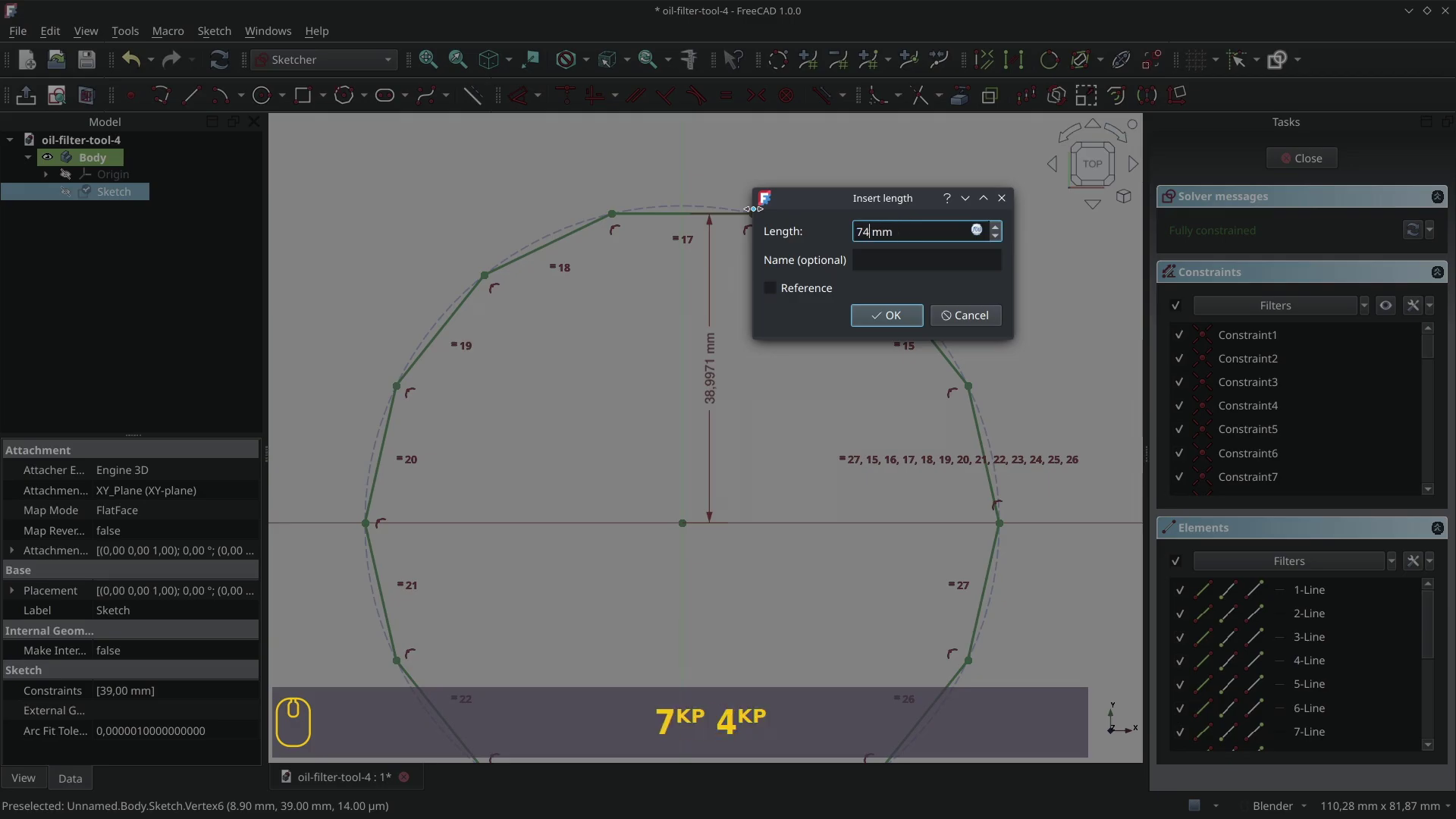
text(.)
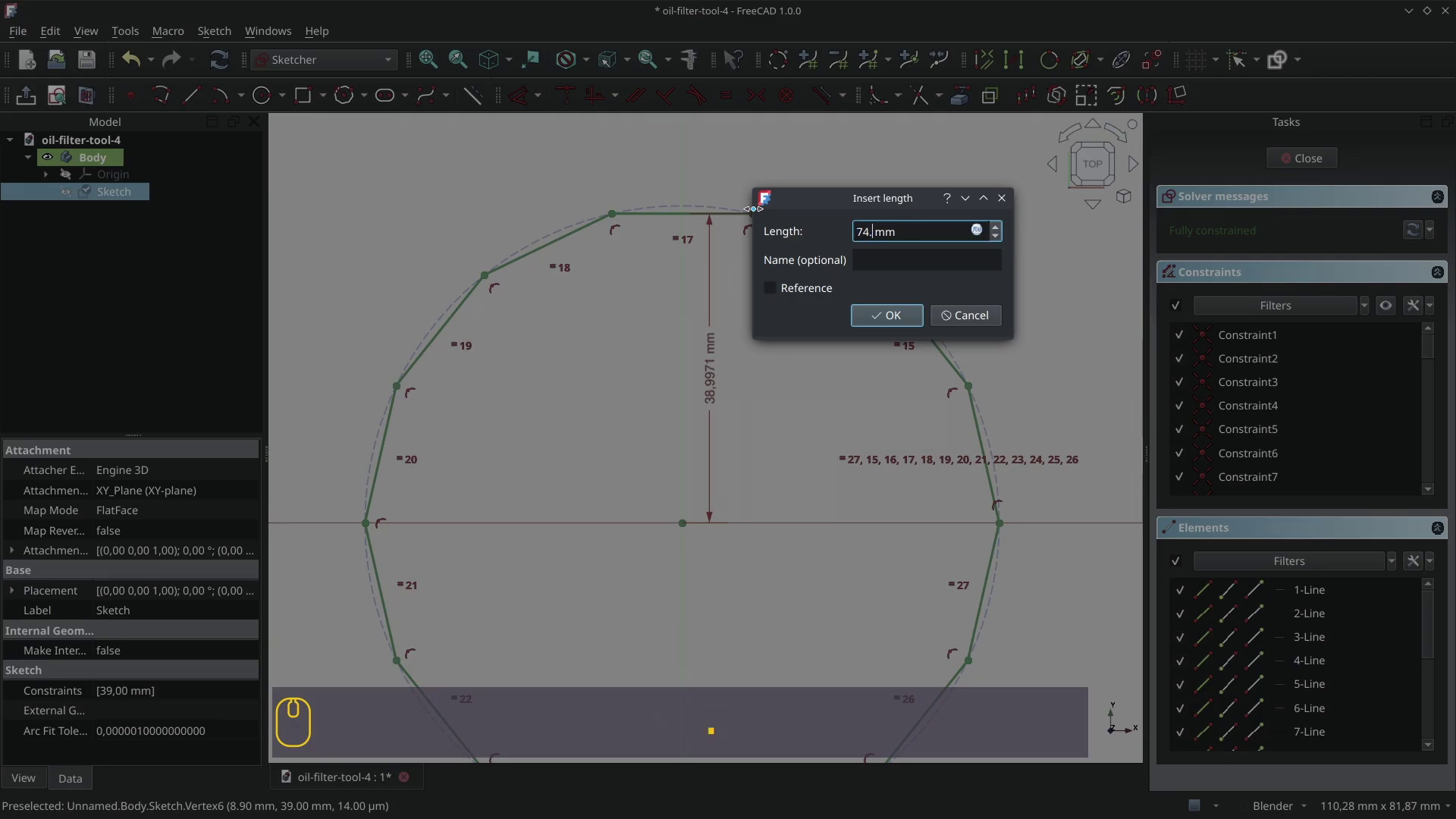
text(2/2)
key(Return)
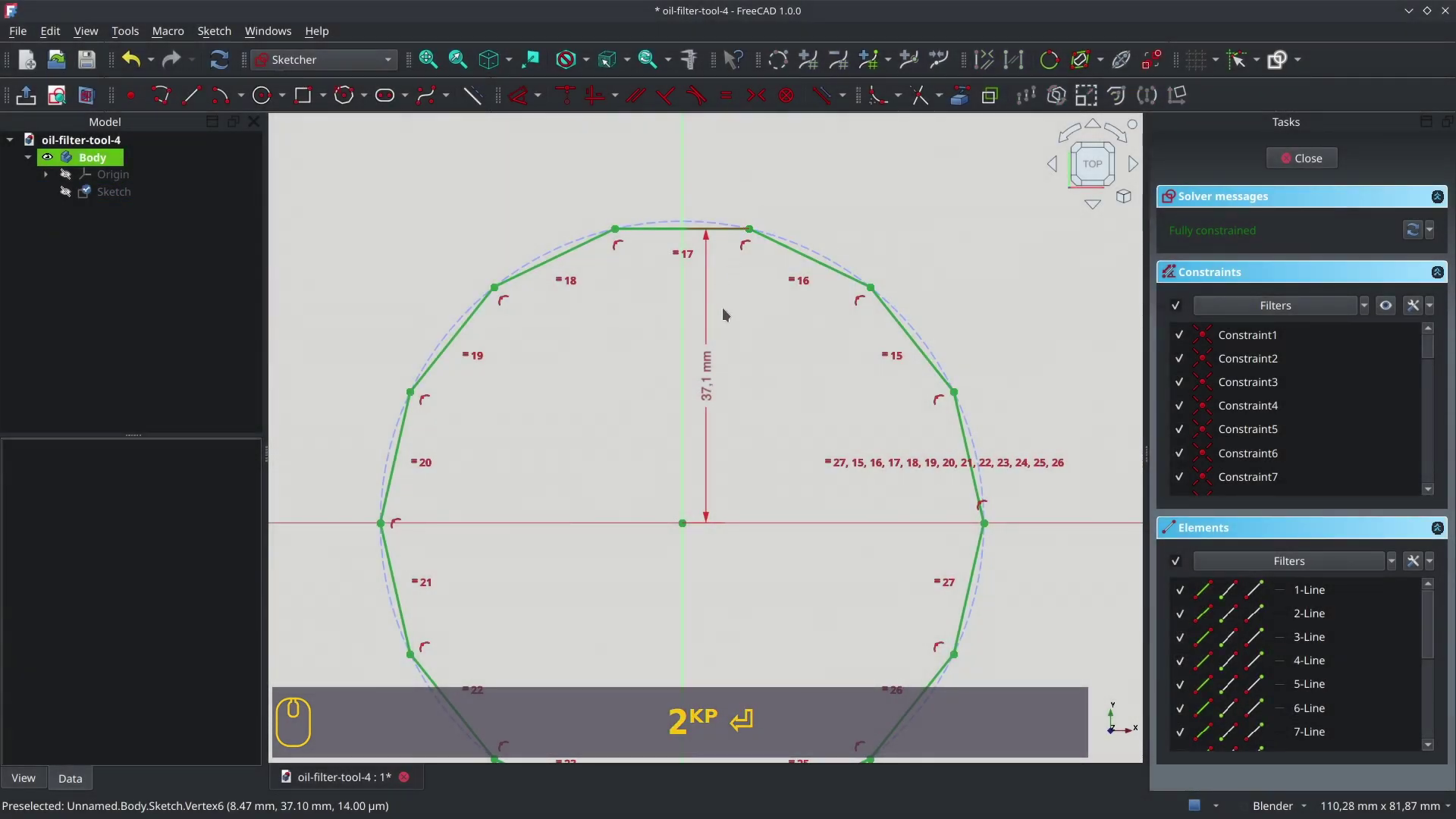
Start a handle polyline right of the polygon with a horizontal line about 39 mm long and a tangent arc of about 9 mm radius curving upward
scroll(823, 406, down, 4)
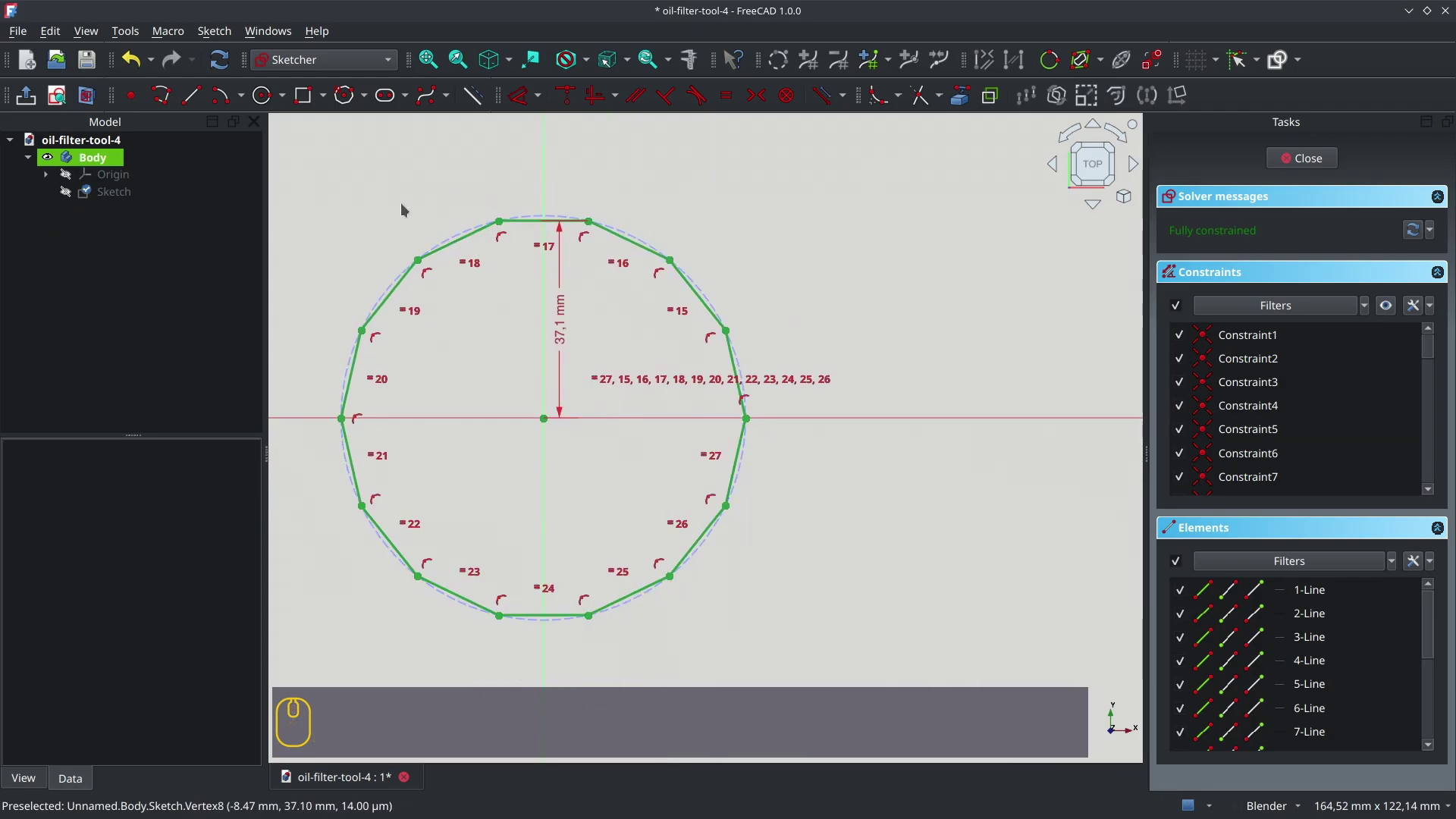
click(168, 103)
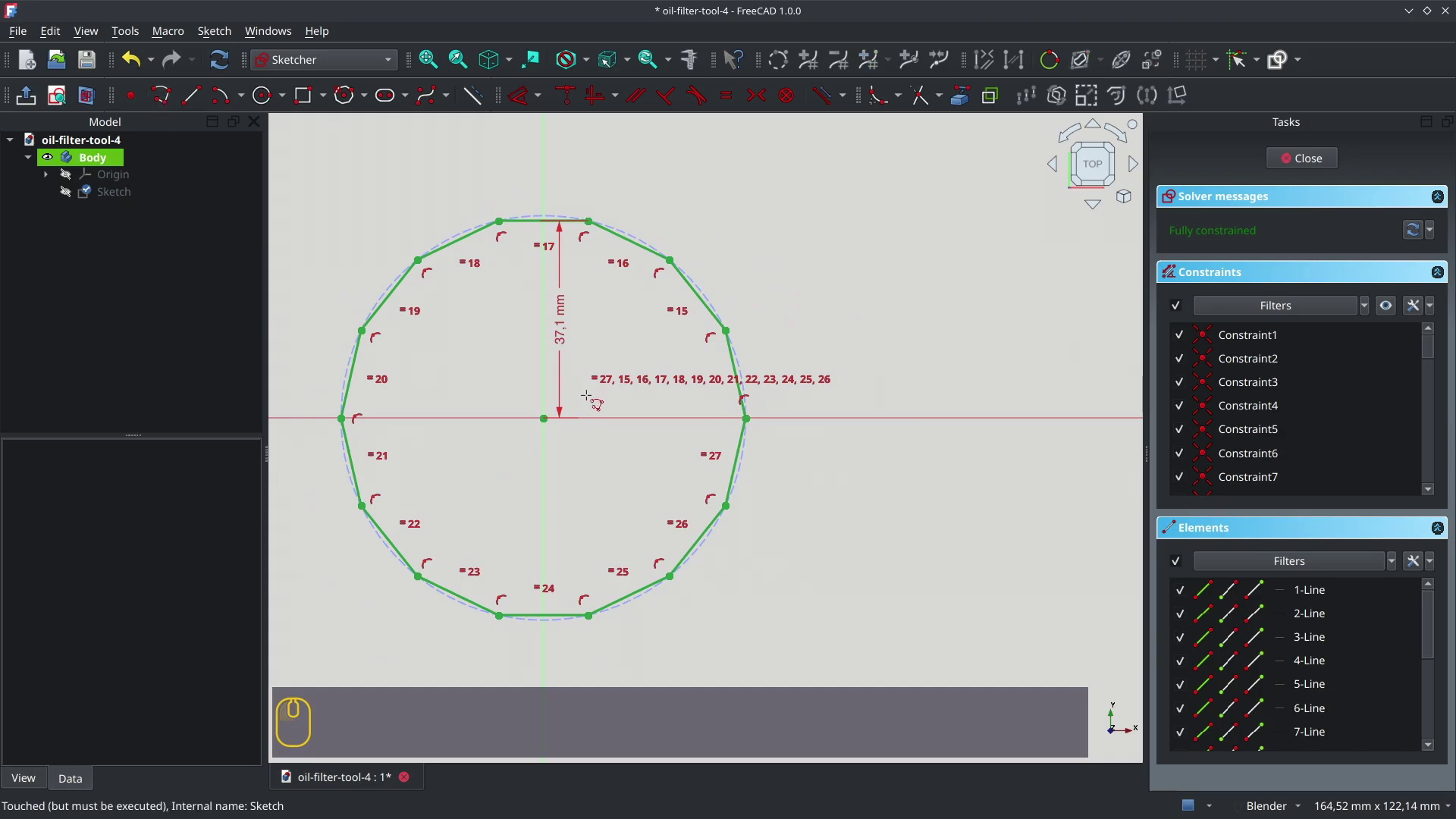
click(803, 473)
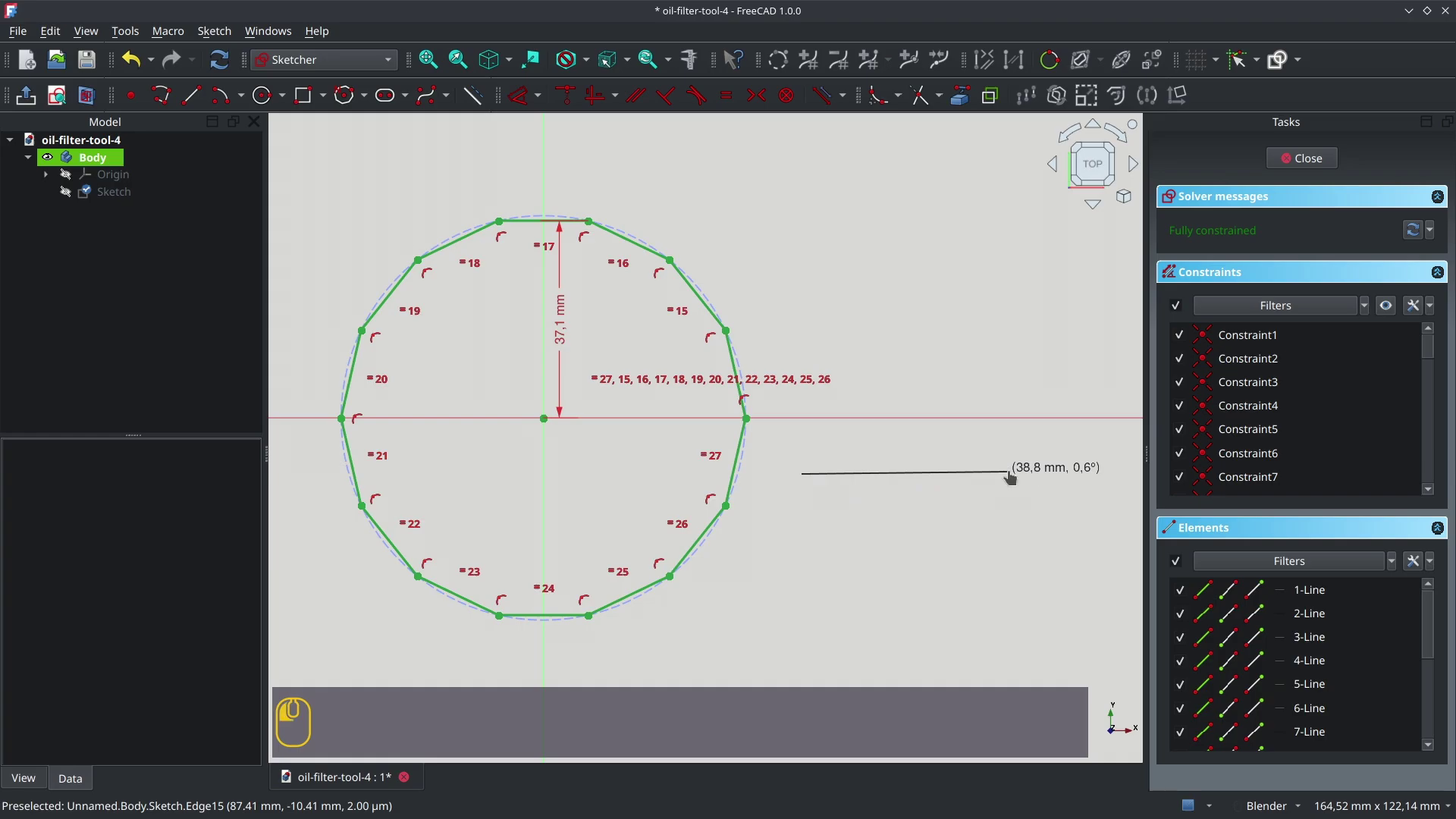
click(1008, 474)
key(m)
key(m)
key(m)
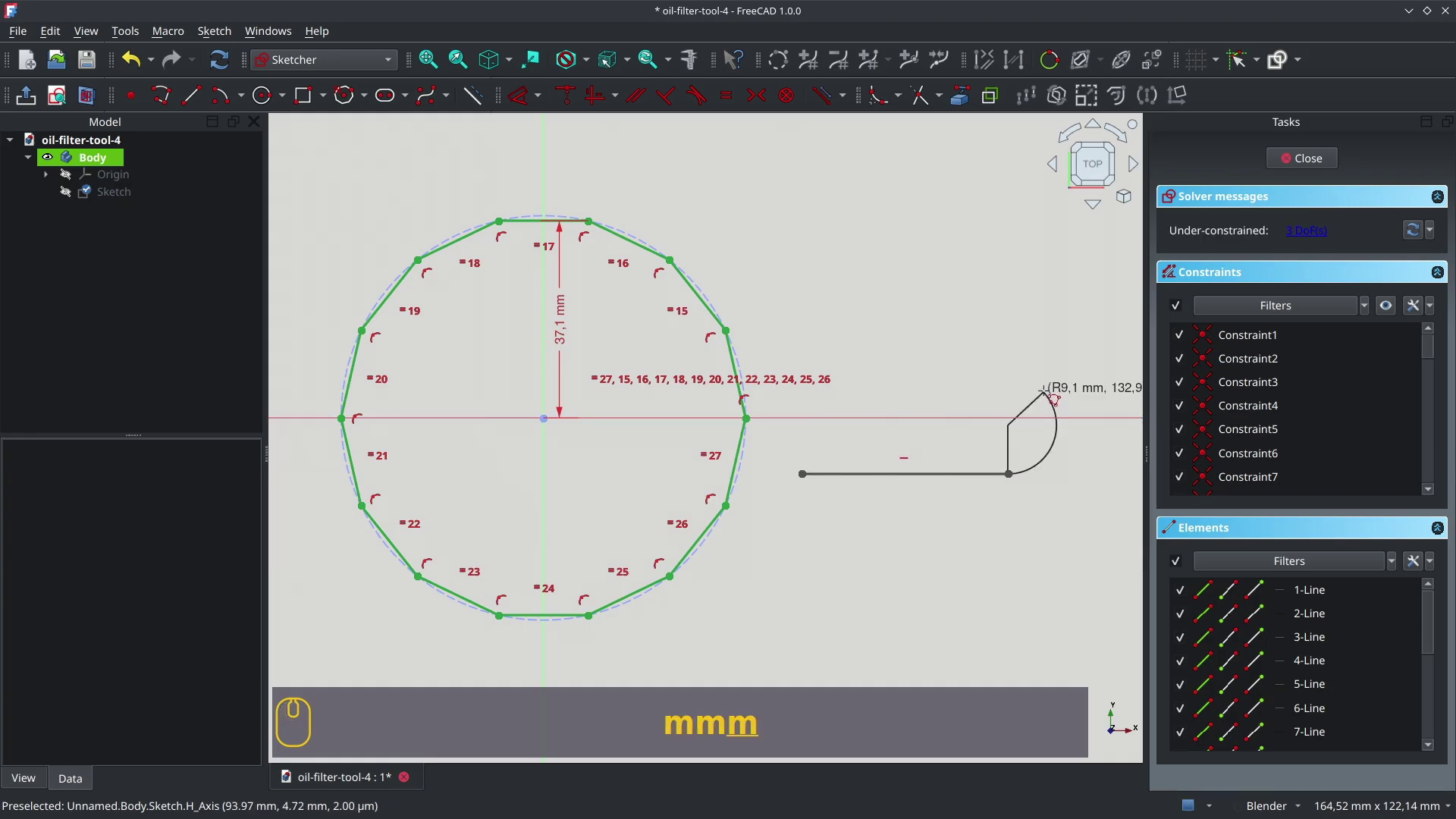
click(1012, 377)
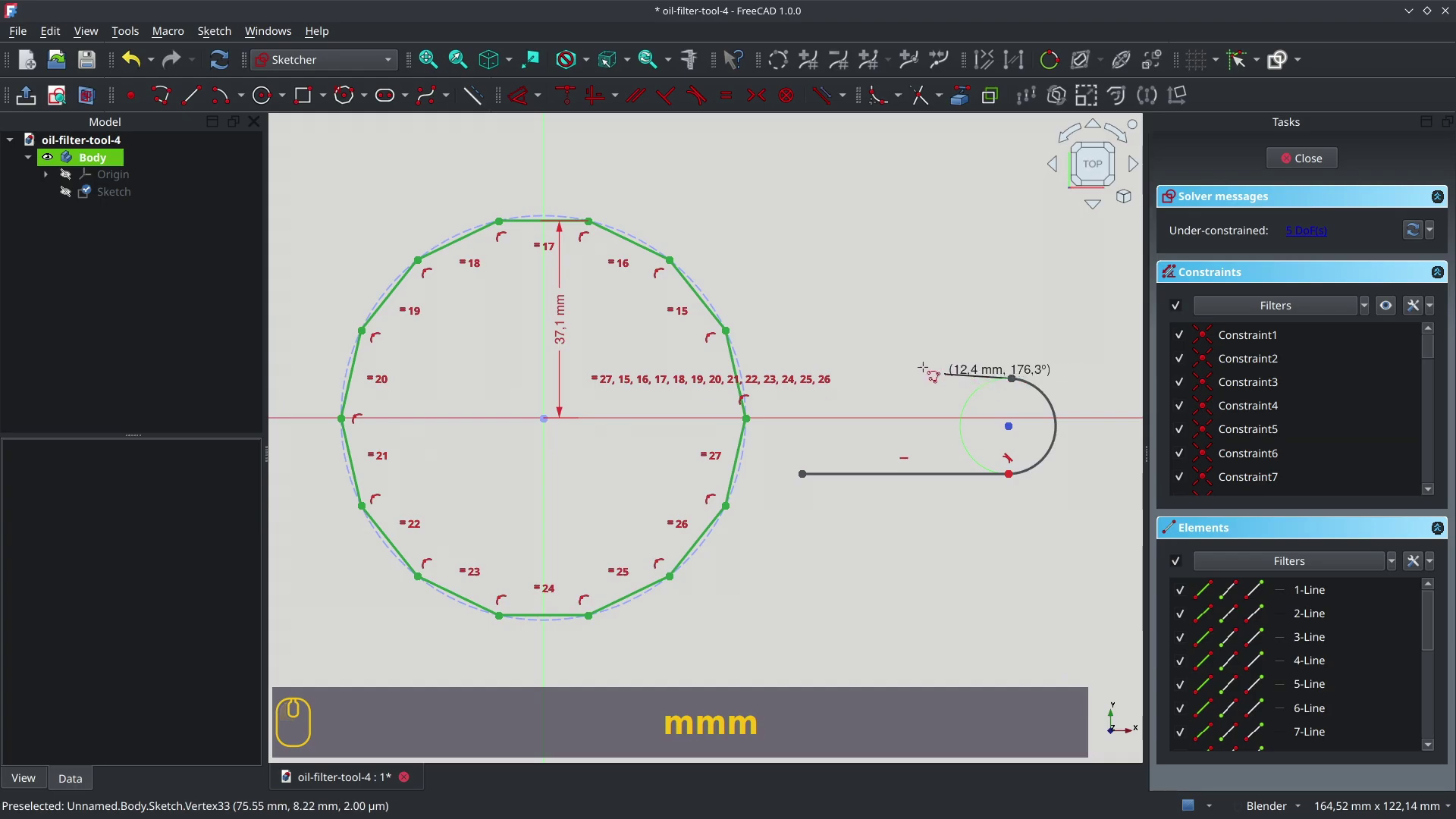
Continue the polyline with a horizontal line from the arc's upper end back toward the polygon, leaving the outline open, and finish it
key(m)
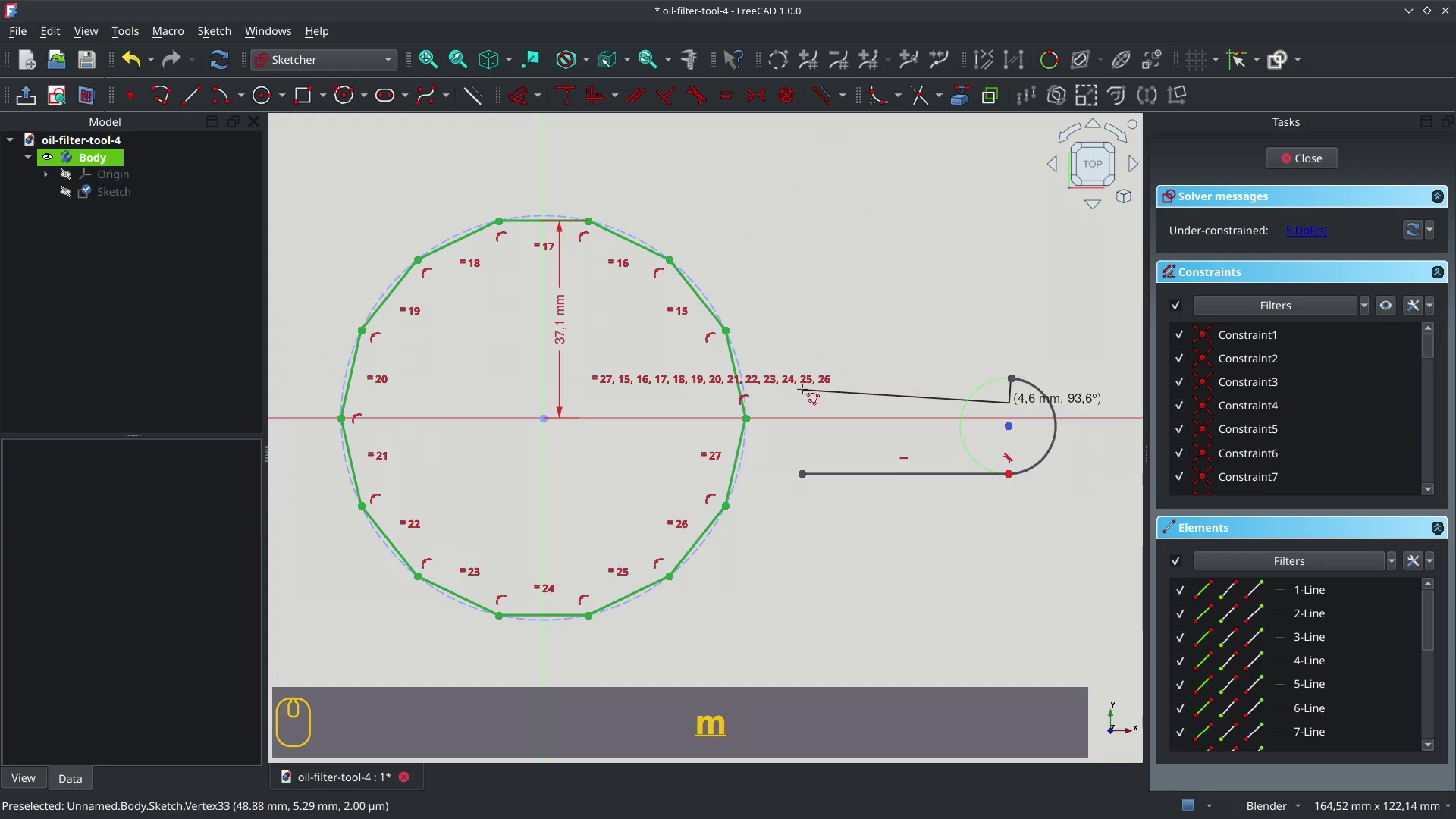
key(m)
click(804, 378)
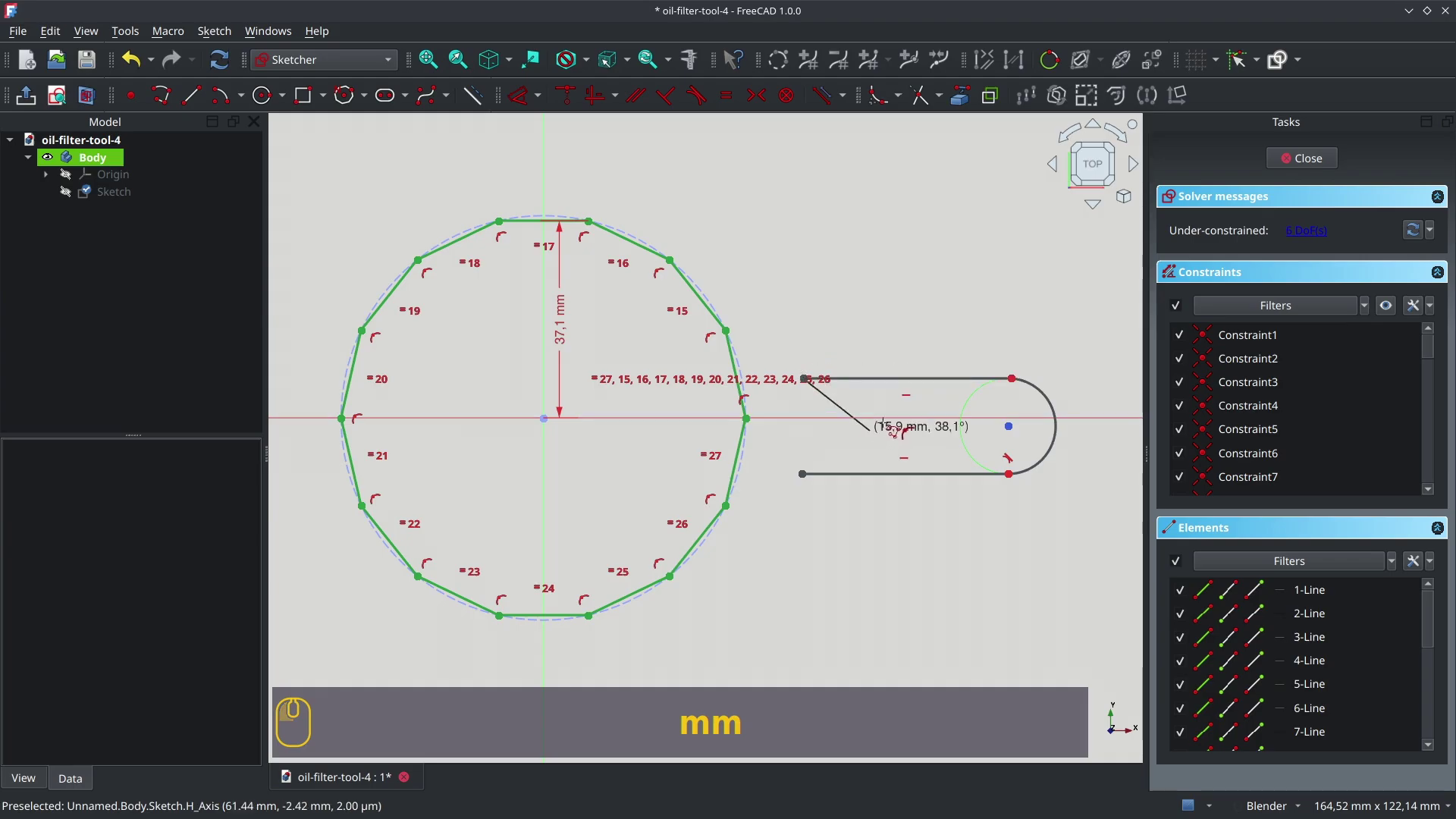
right_click(880, 397)
right_click(866, 282)
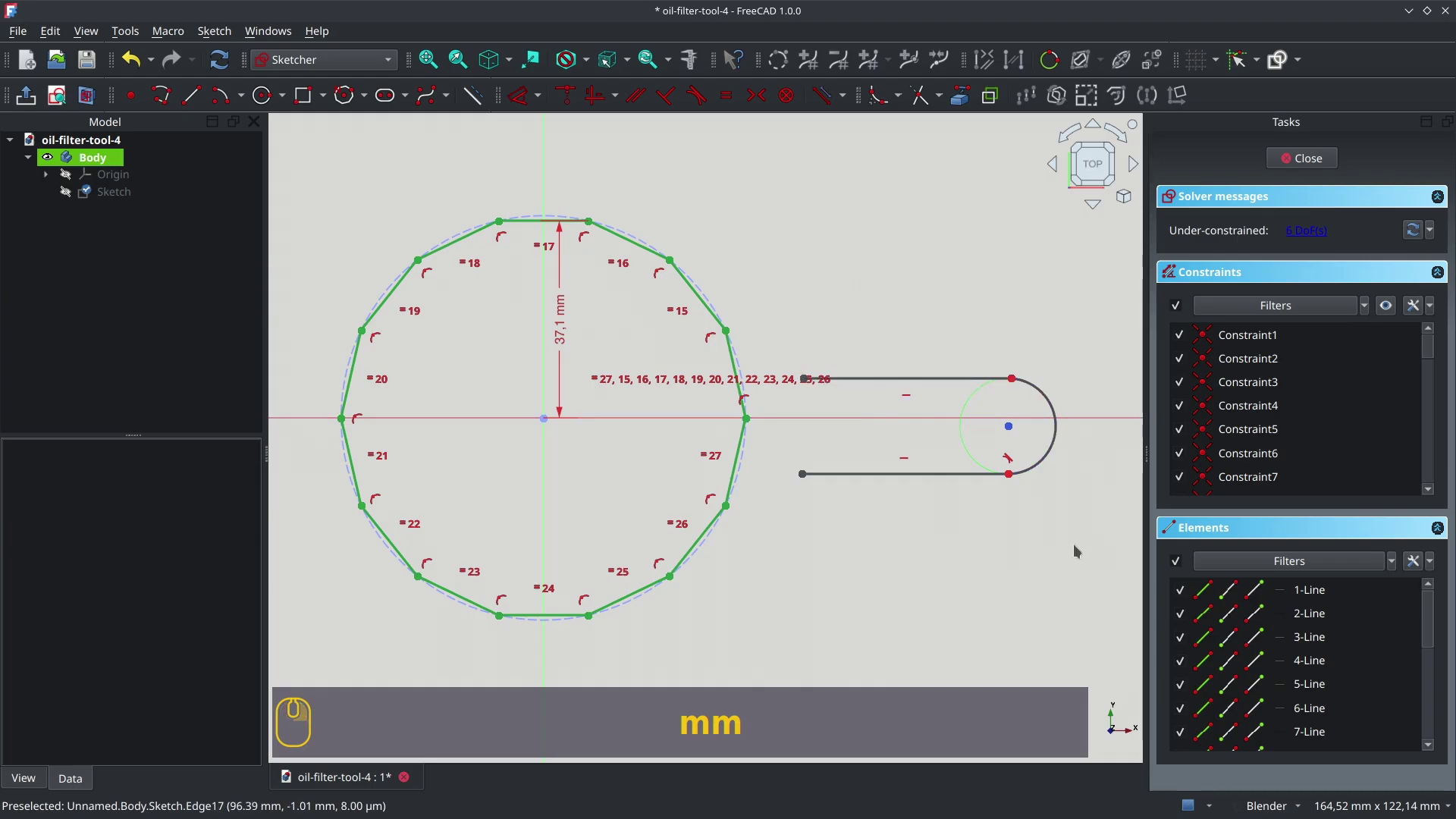
Try a symmetric constraint between the handle arc's centre and the horizontal axis, and undo it
click(1008, 432)
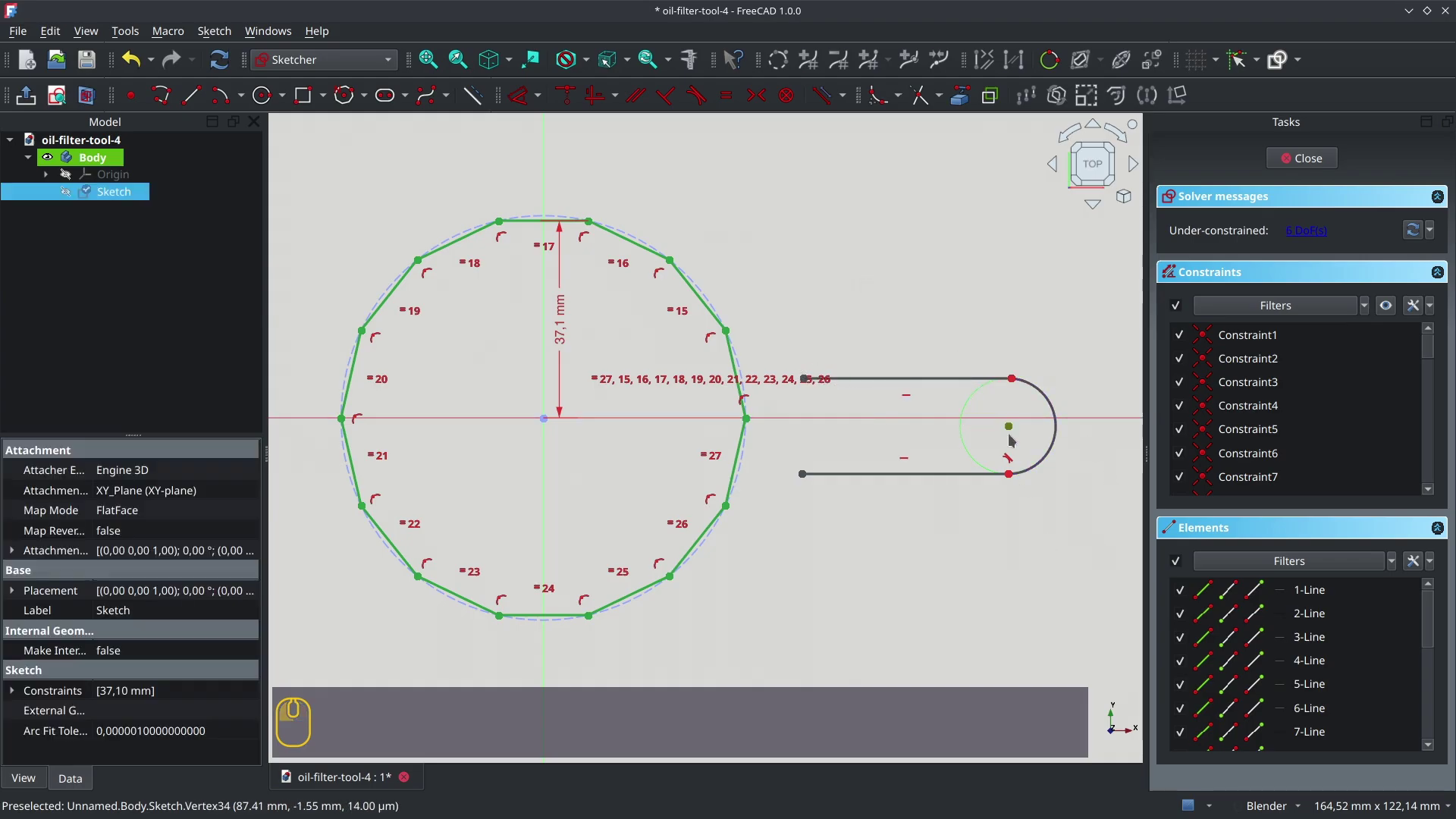
click(943, 423)
key(s)
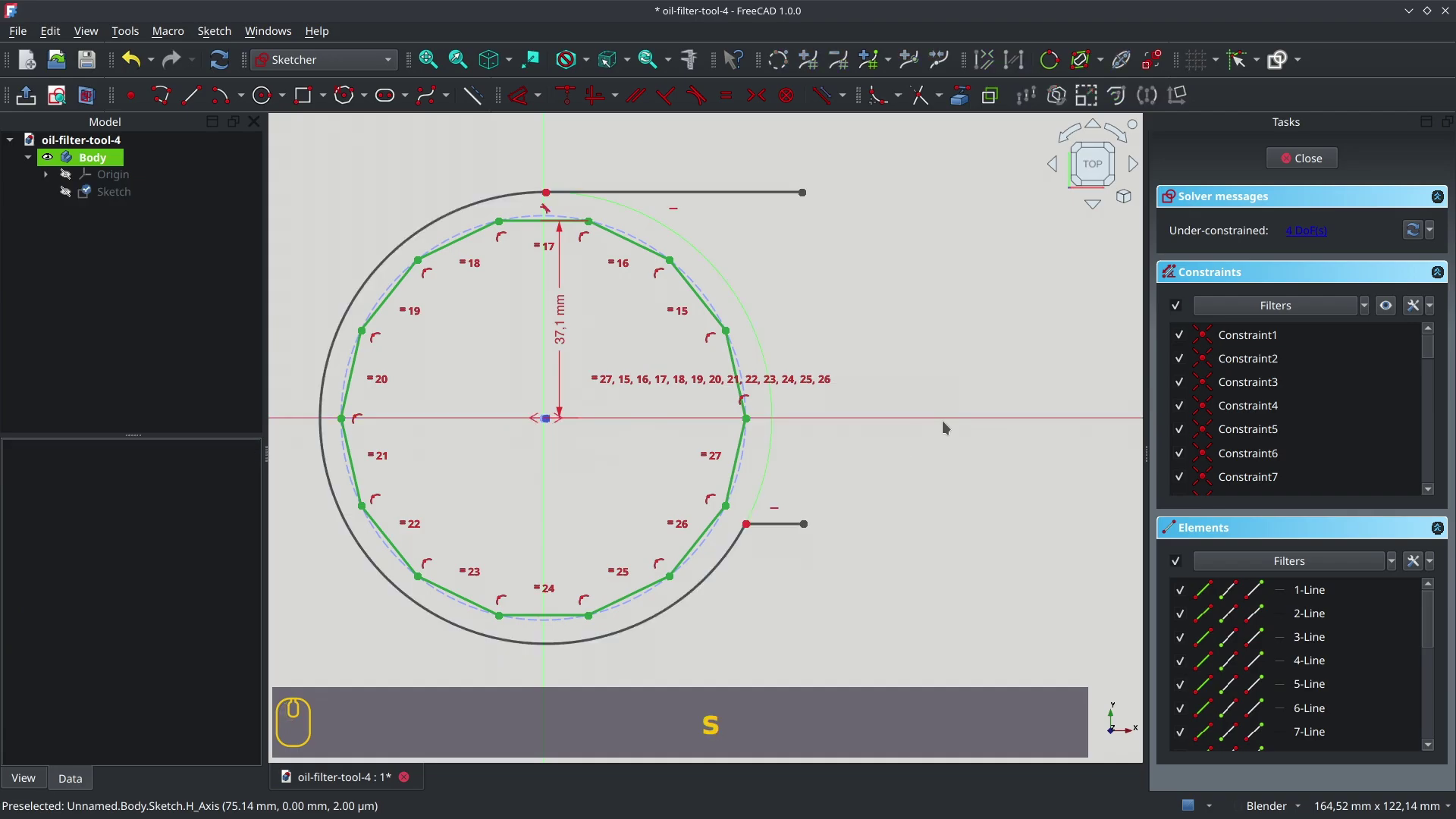
key(ctrl+z)
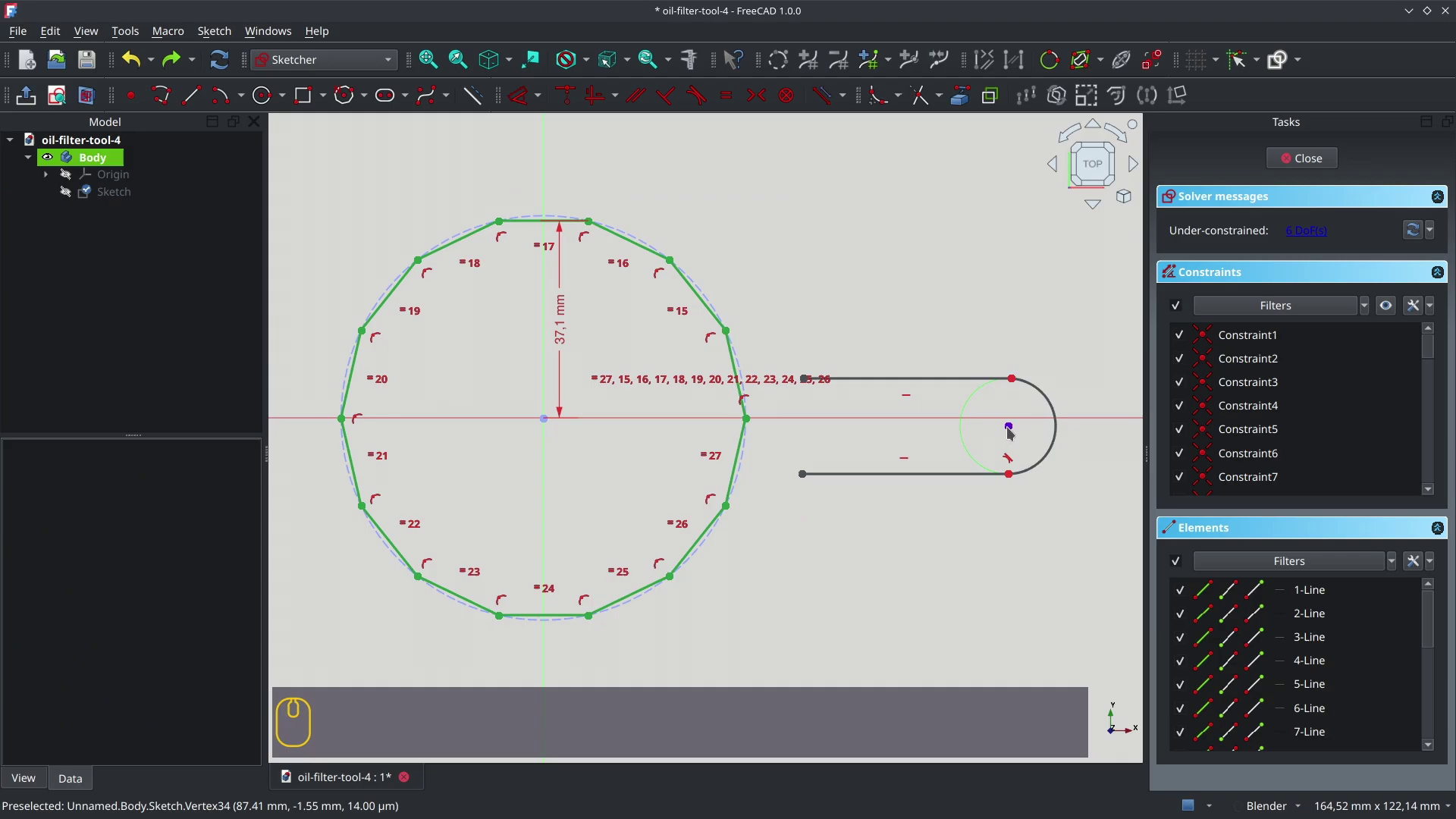
Constrain the handle arc's centre point onto the horizontal axis with a coincident constraint
click(1011, 433)
click(940, 420)
key(c)
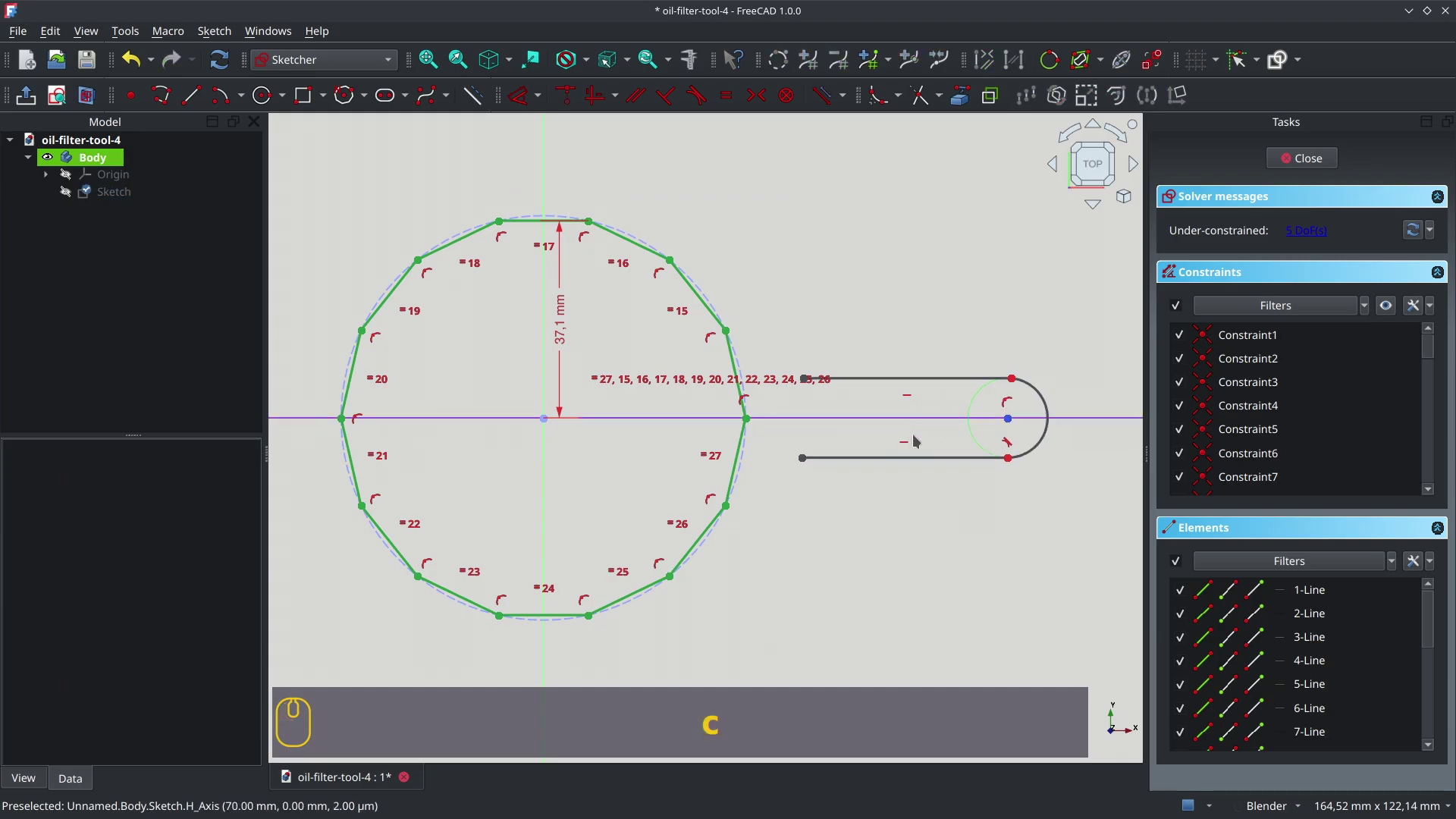
Constrain the radius of the handle's end arc to 14 mm
click(1046, 447)
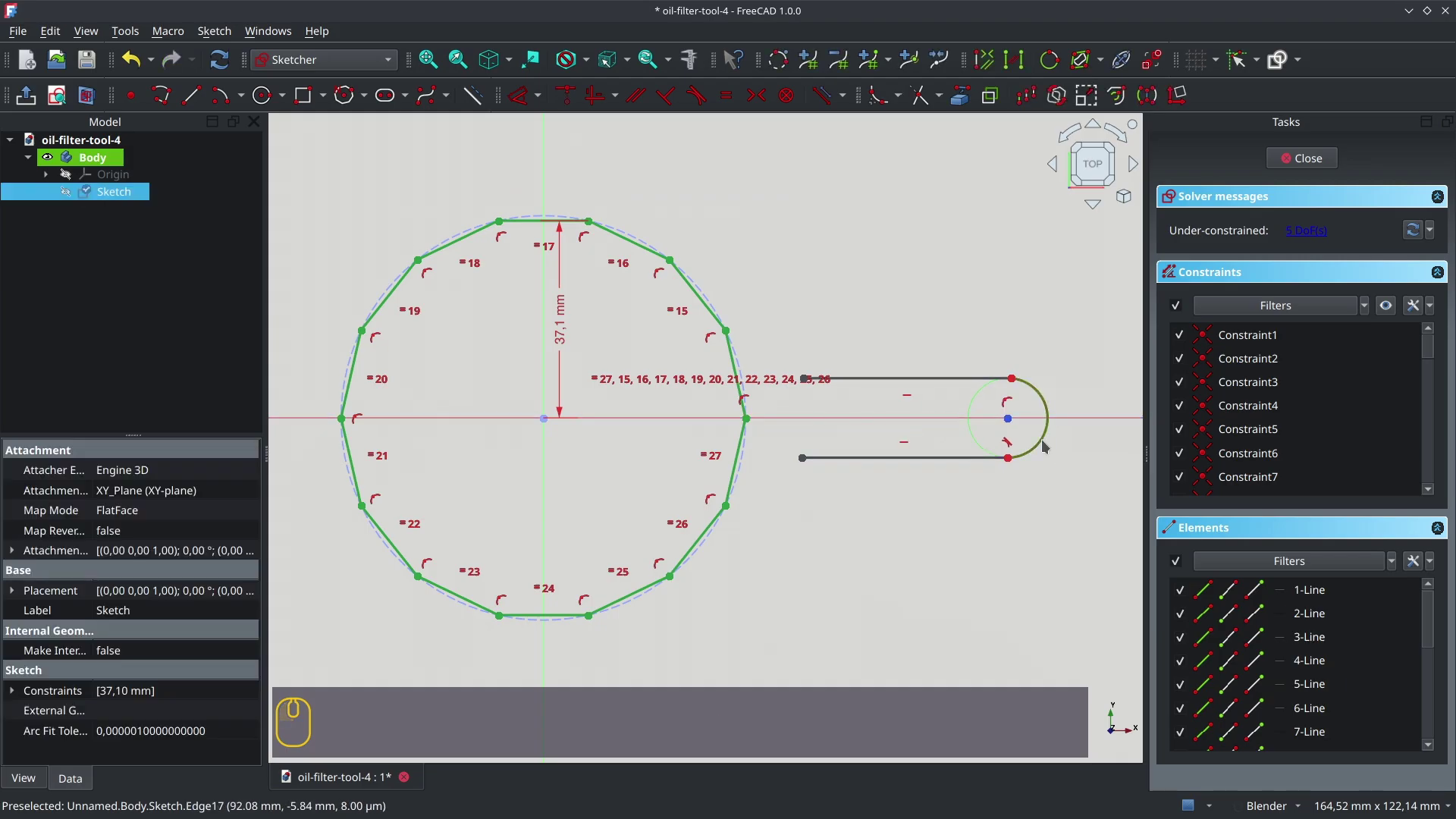
text(kr14)
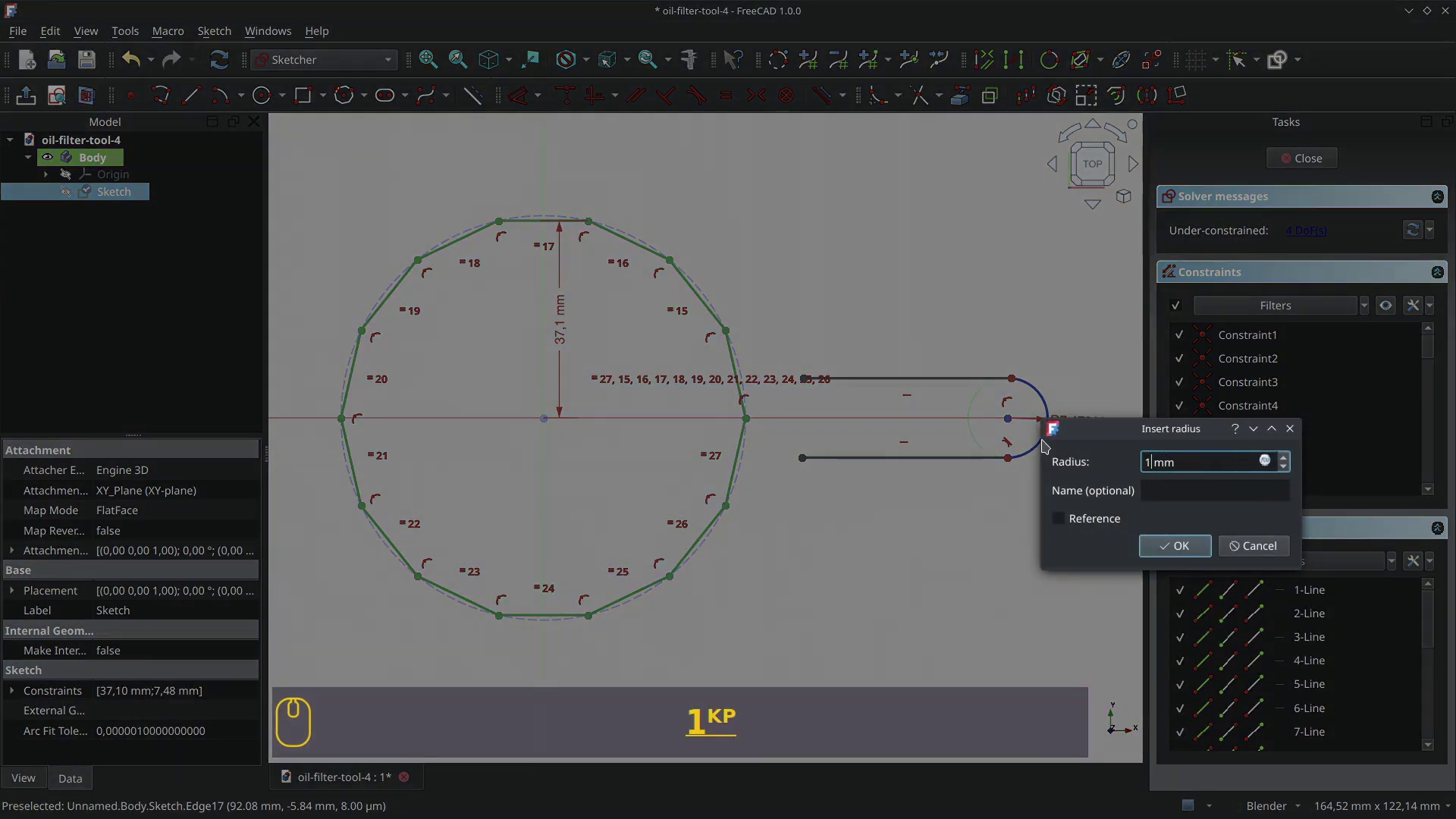
key(Return)
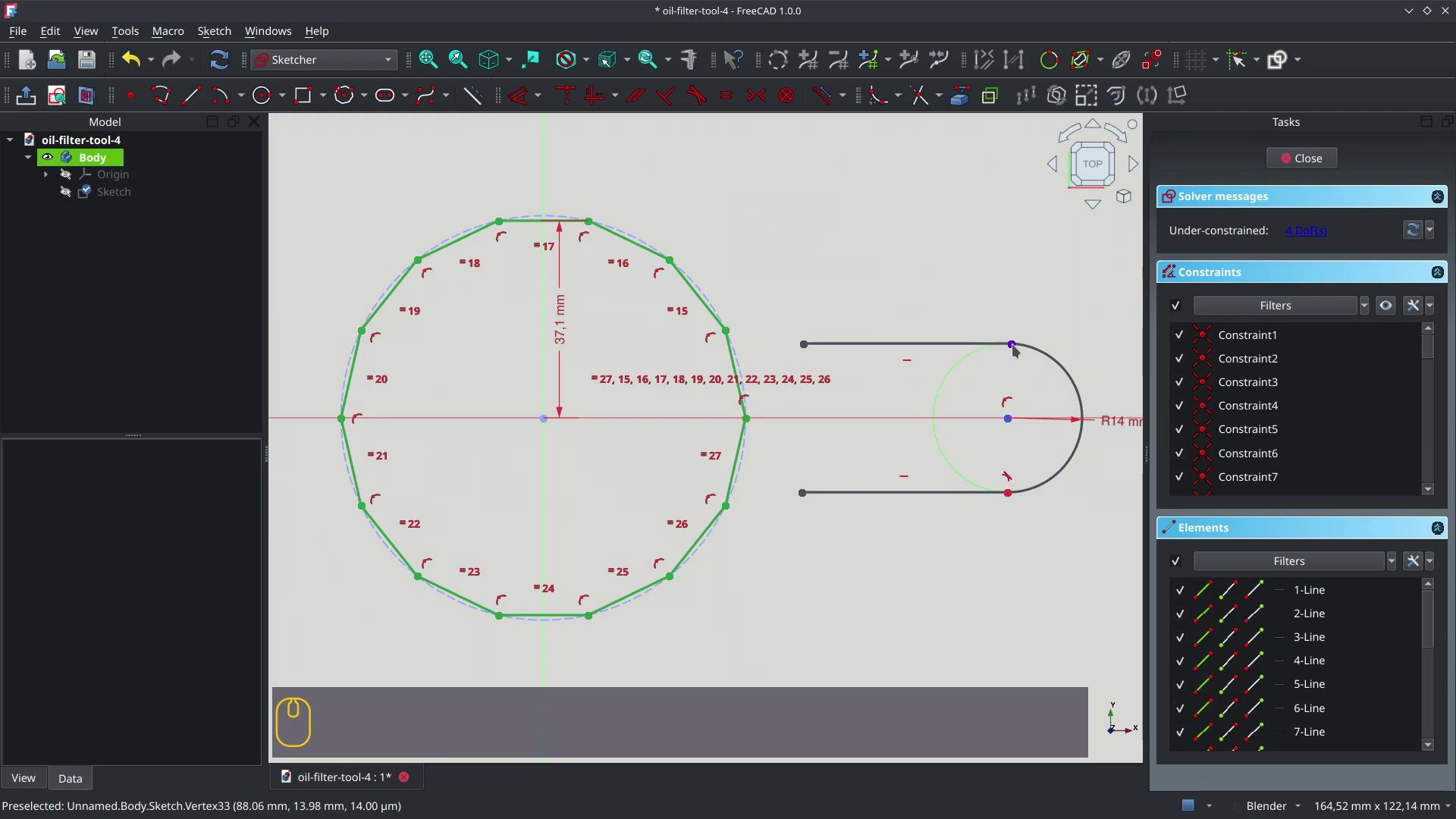
Pull the handle arc's upper endpoint toward the polygon and add a tangent constraint between the arc and the upper handle line
drag(1013, 346, 979, 352)
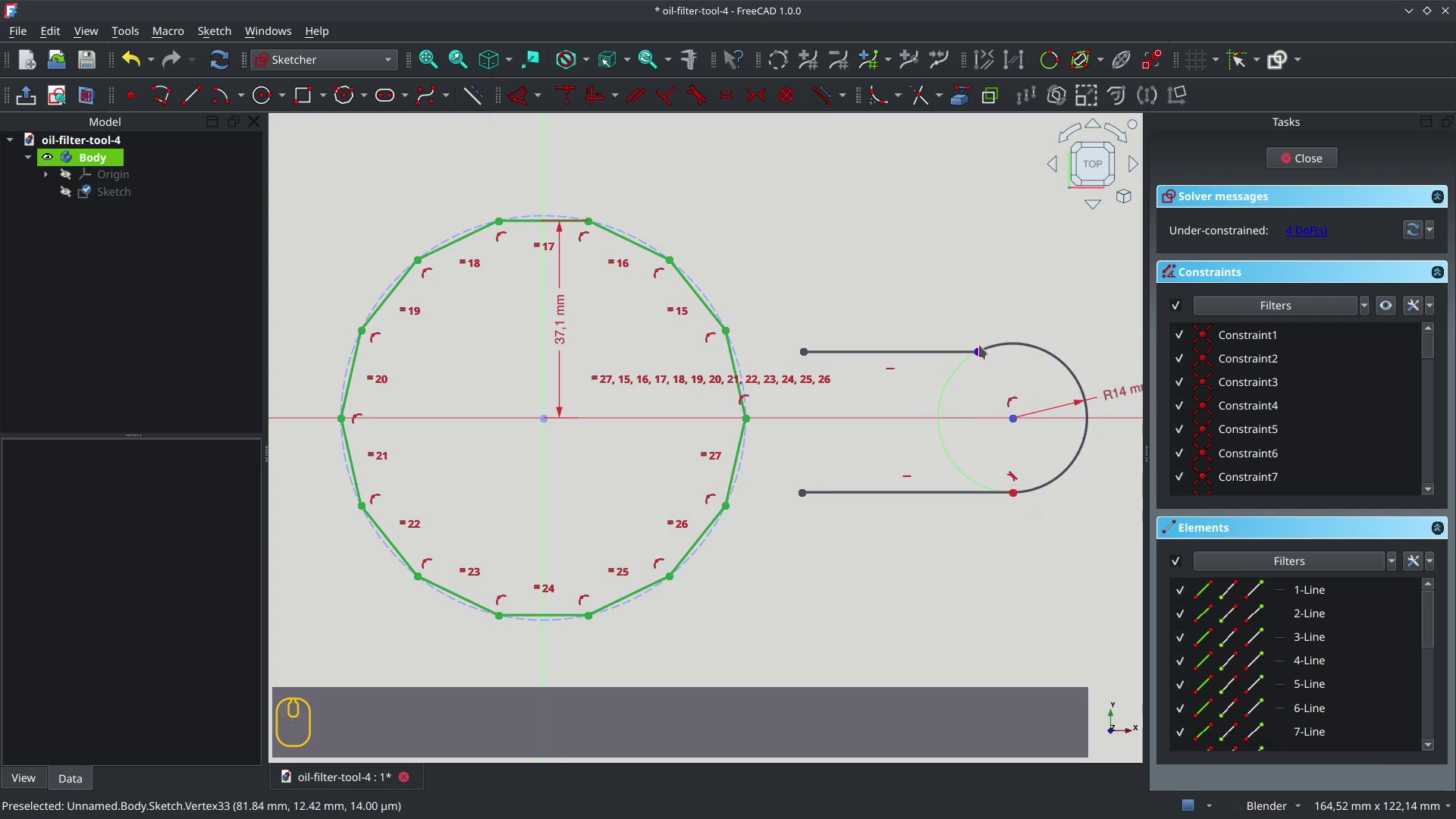
click(936, 357)
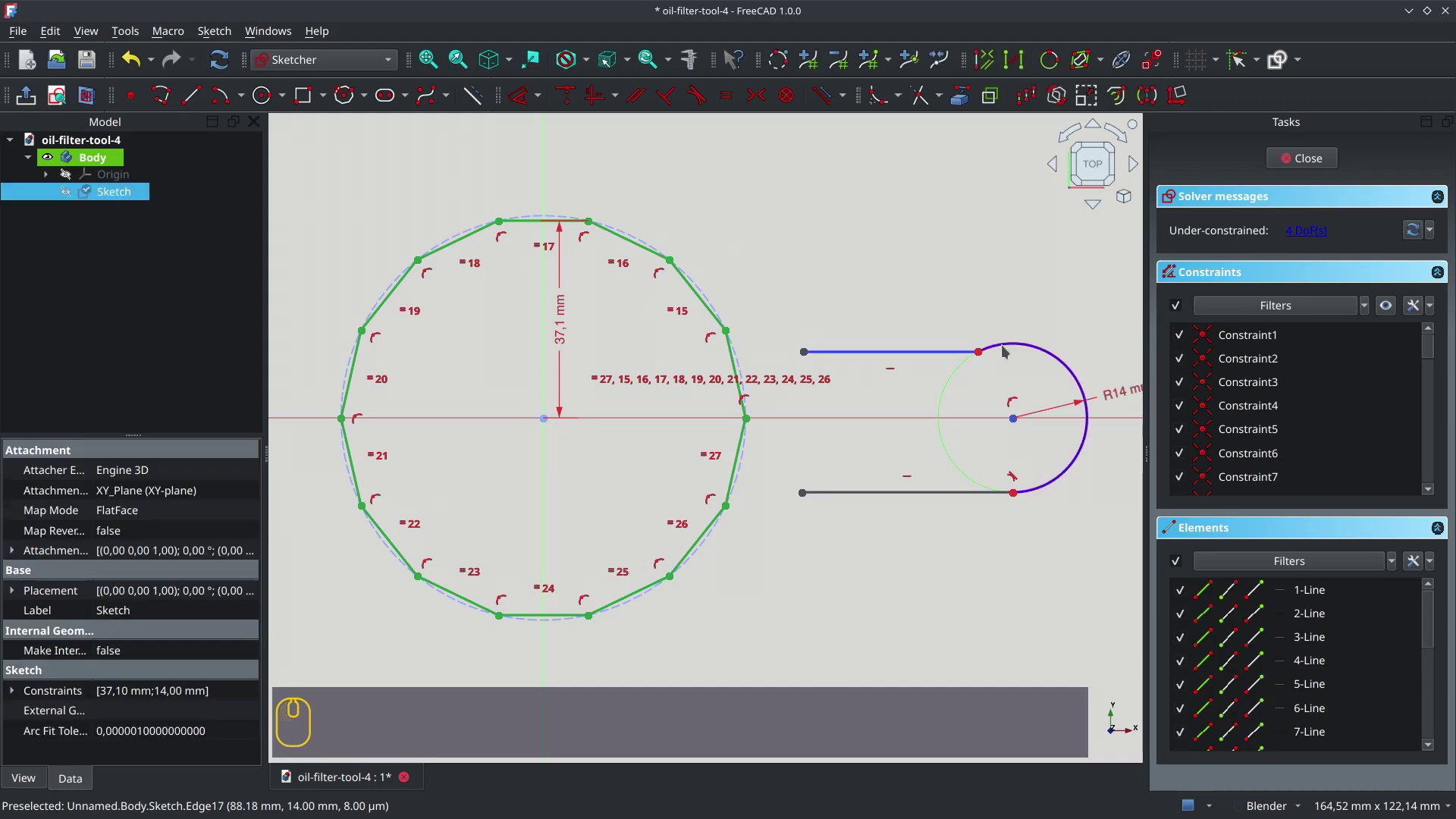
click(1004, 351)
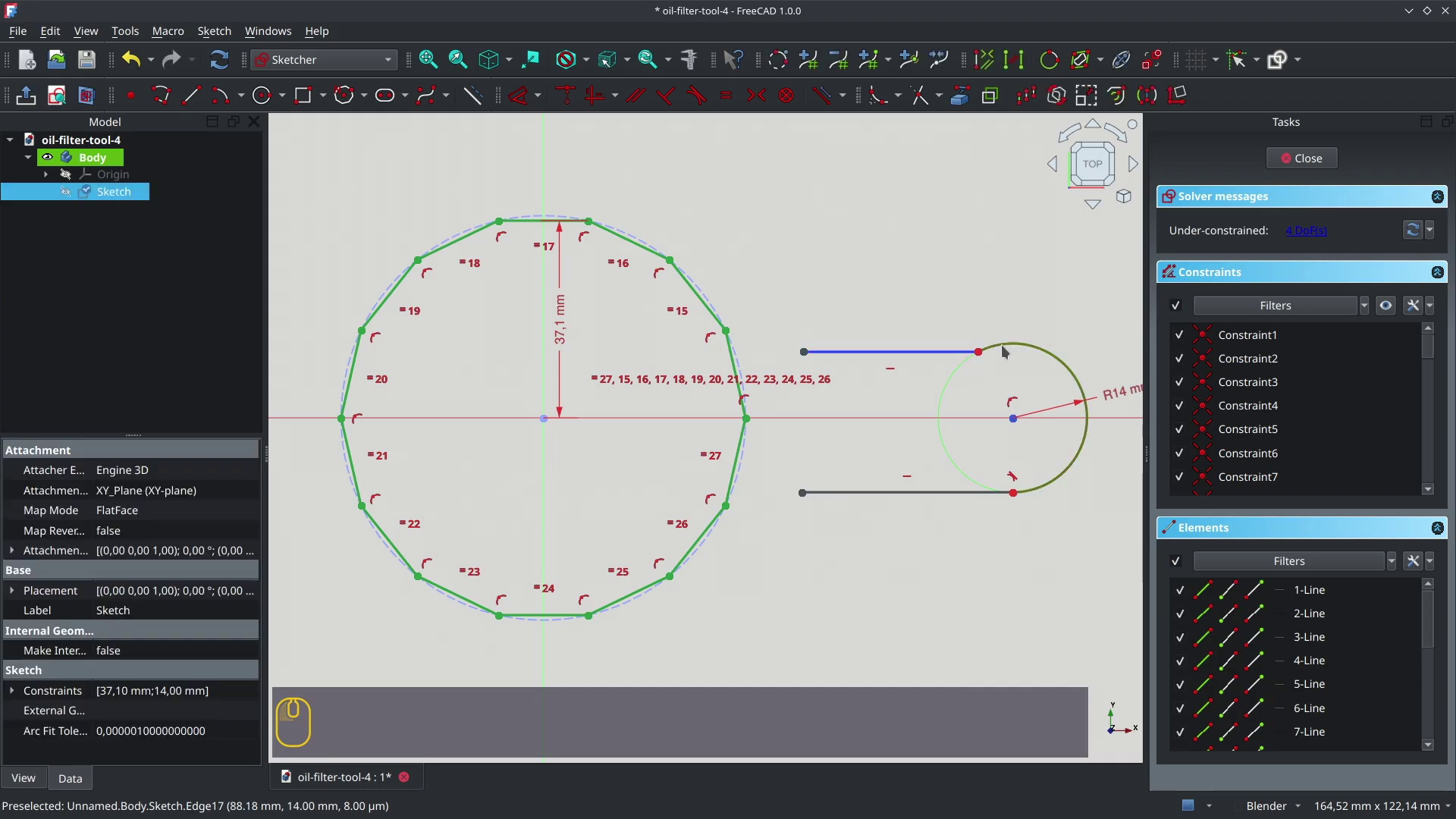
key(t)
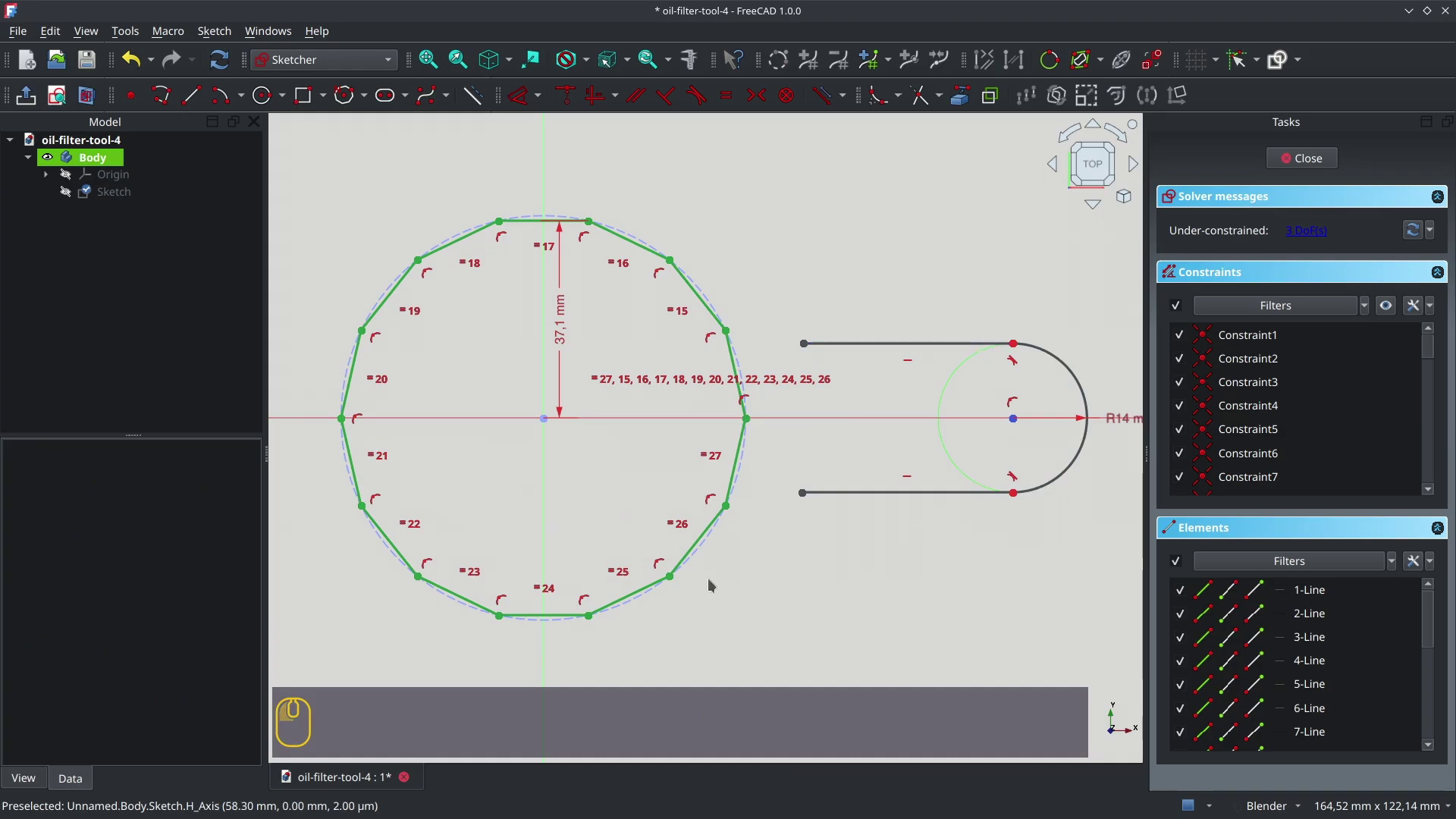
Draw a three-point arc of about 49 mm radius around the polygon, joining the open ends of the upper and lower handle lines
shift+middle_drag(712, 586, 744, 472)
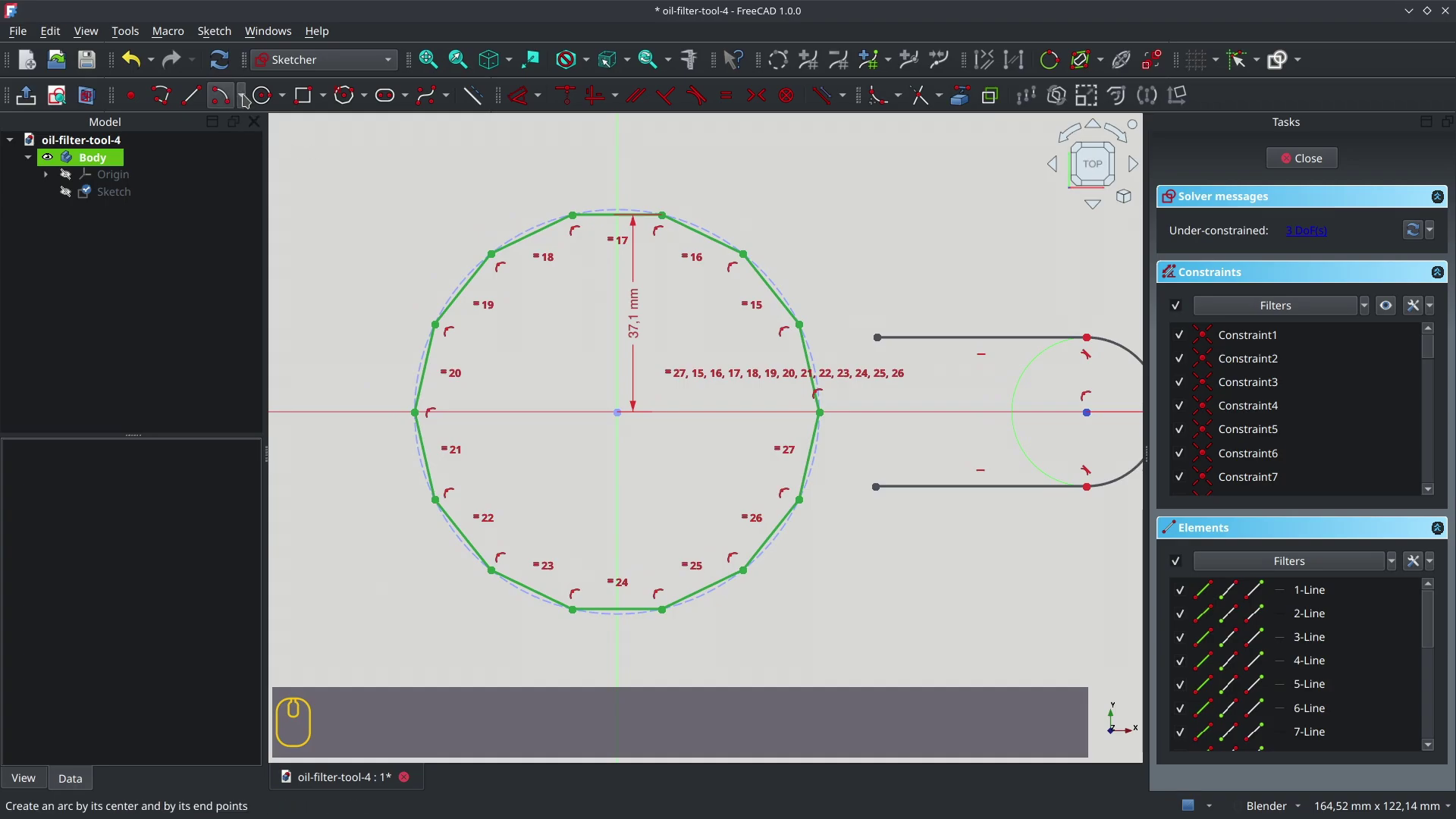
click(241, 96)
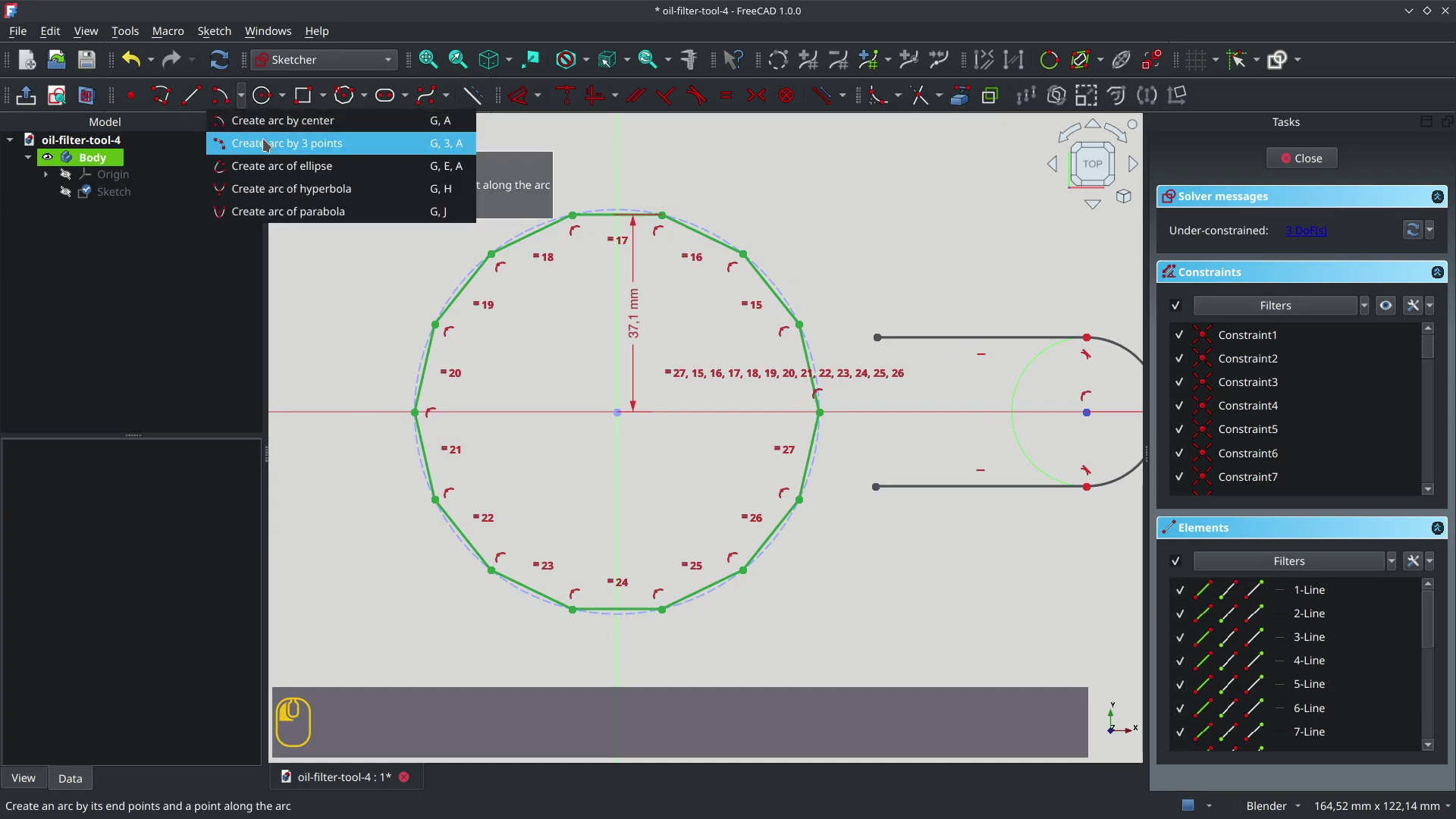
click(266, 144)
click(878, 338)
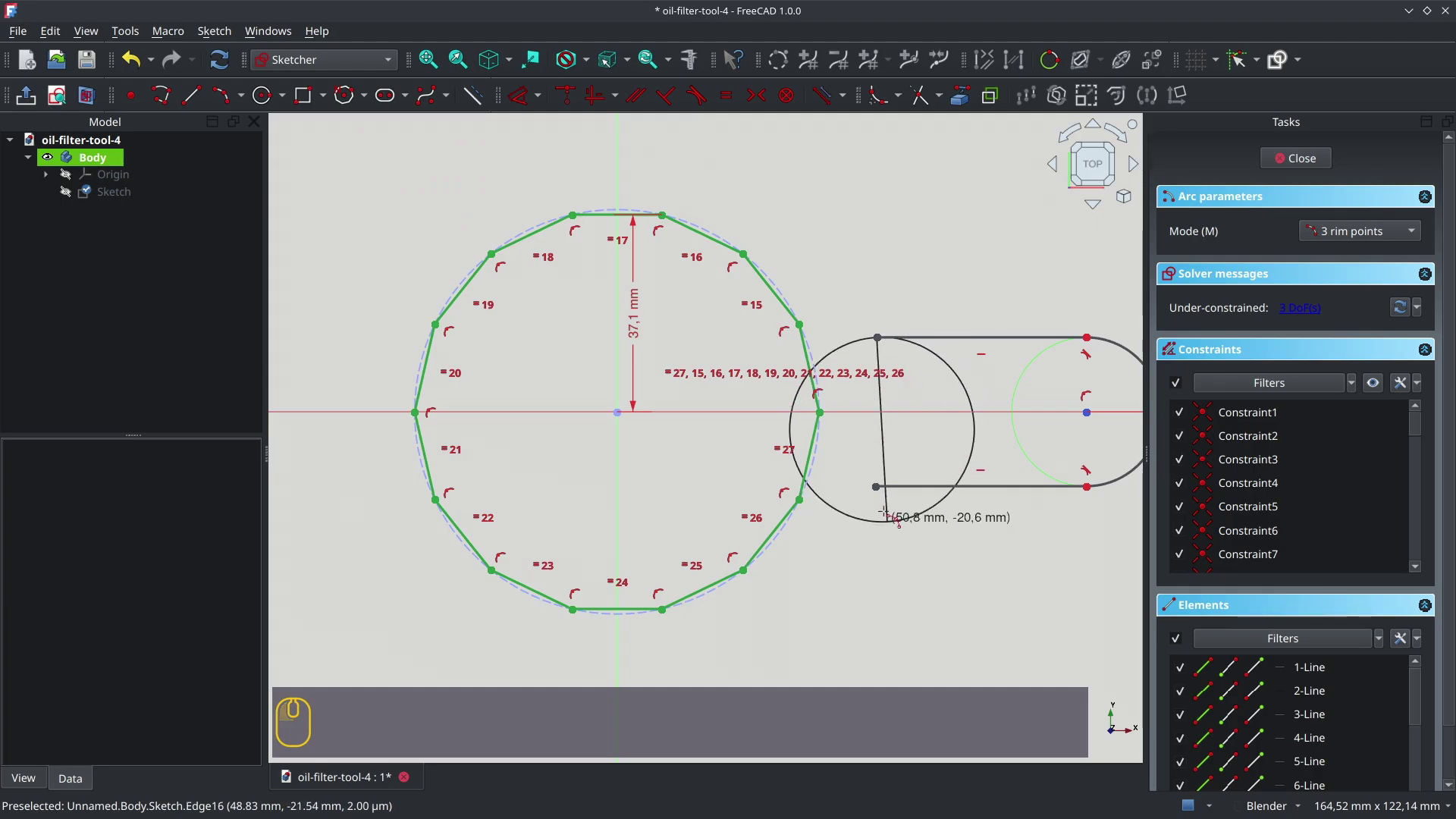
click(876, 487)
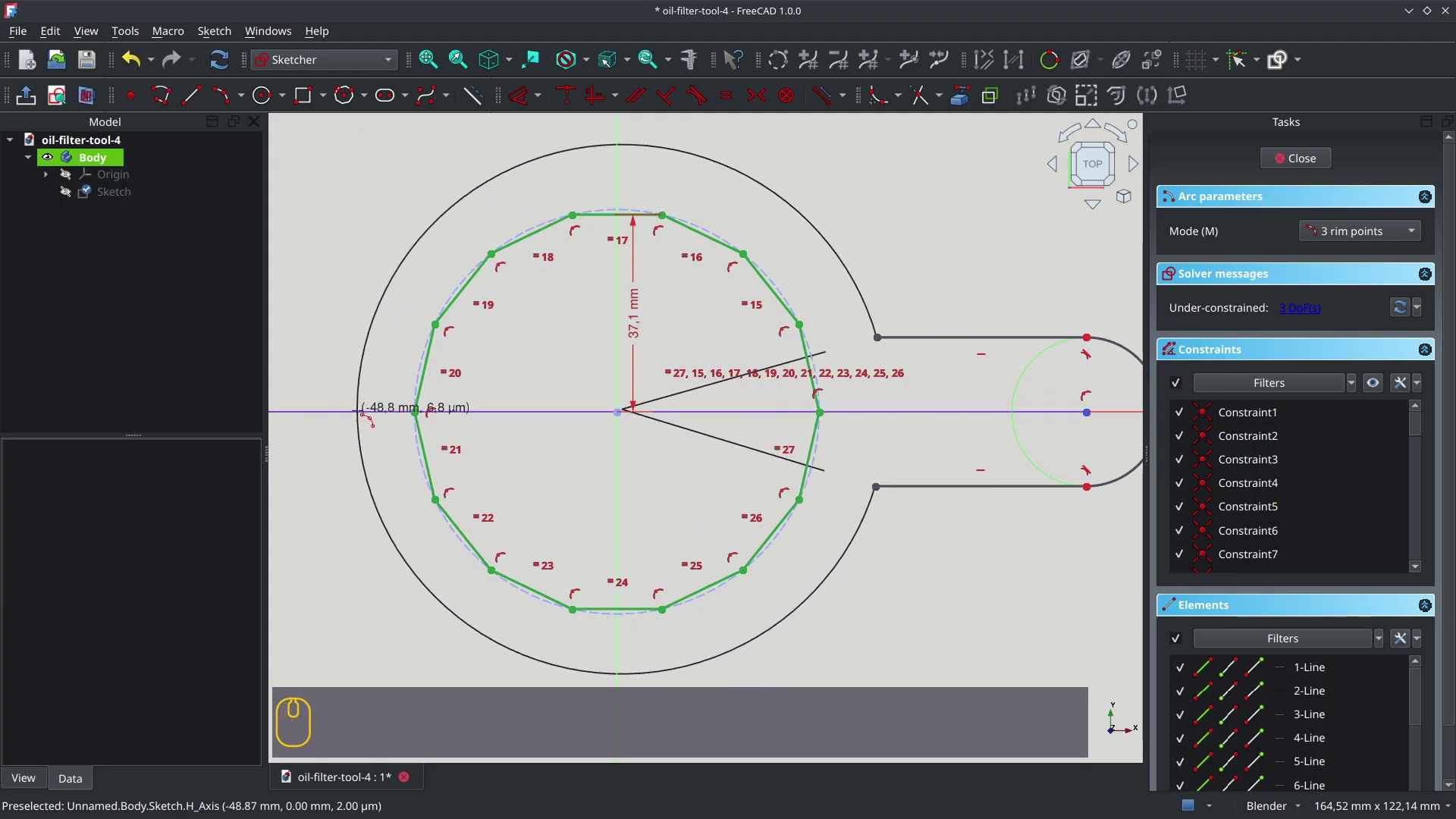
click(370, 414)
right_click(650, 475)
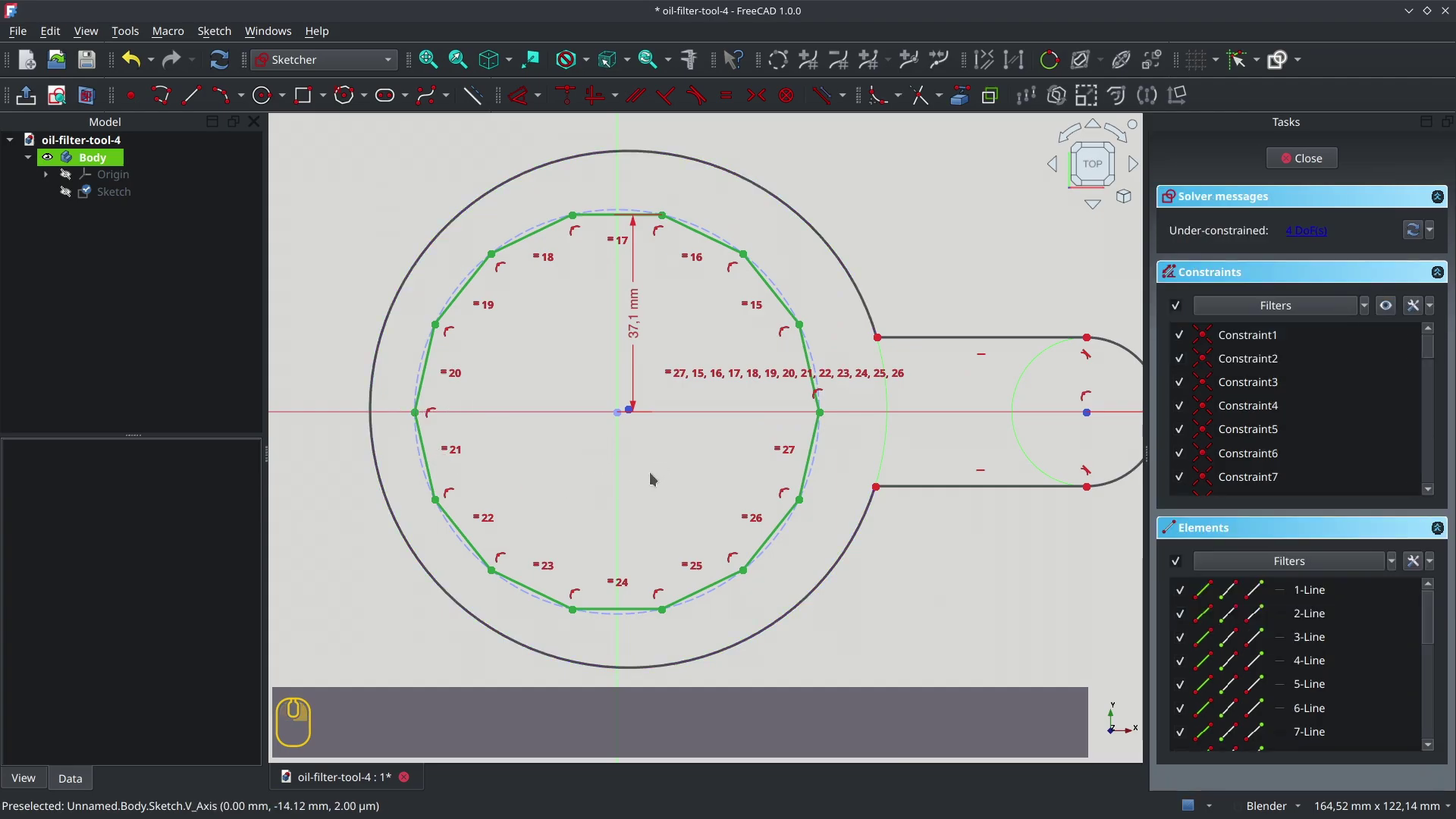
Make the outer arc's centre coincident with the sketch origin and shrink the arc to about 45 mm radius
click(626, 412)
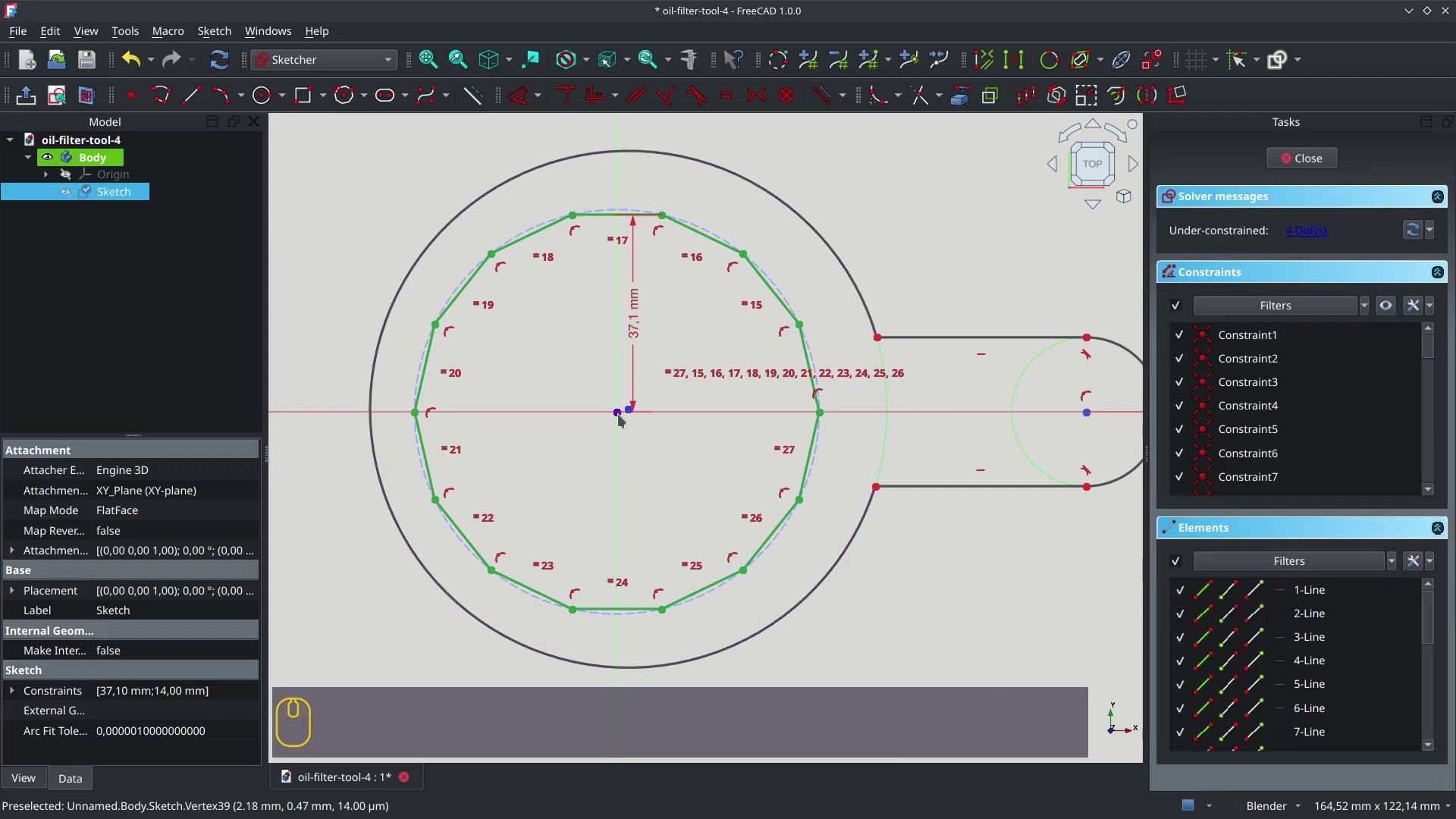
key(c)
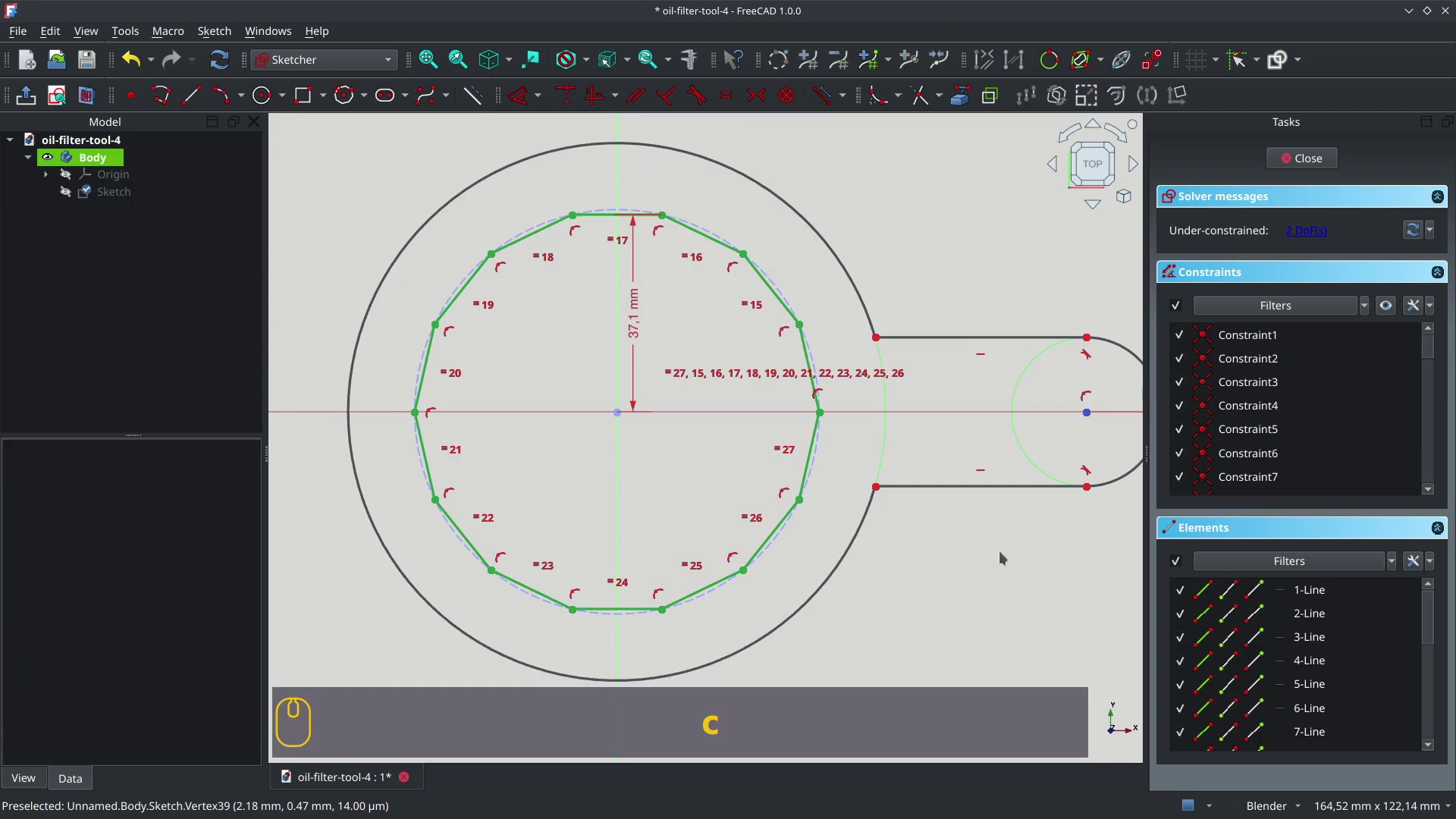
drag(877, 487, 846, 487)
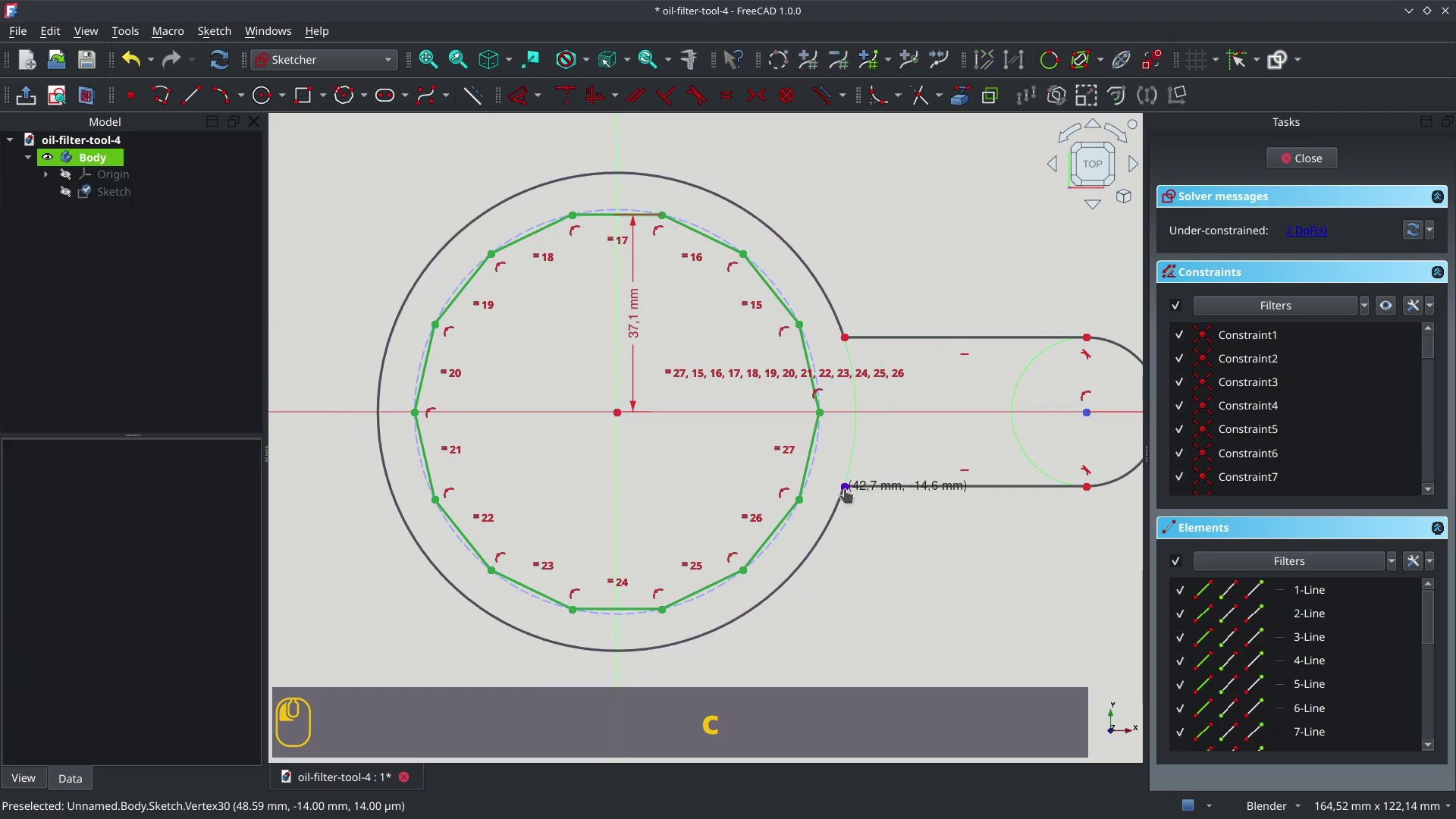
Constrain the outer arc's radius to 83.5/2 mm
click(829, 537)
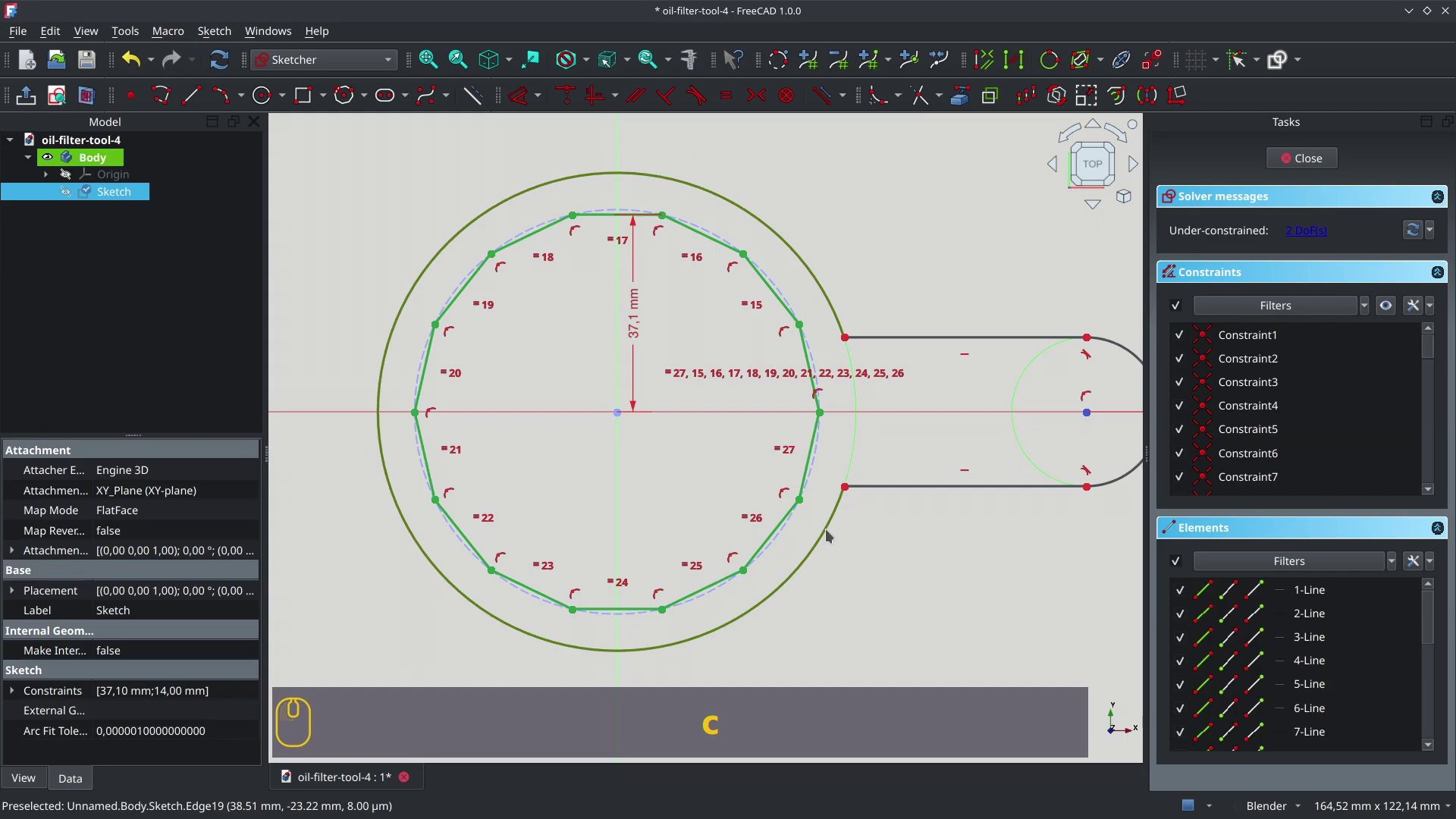
key(k)
key(r)
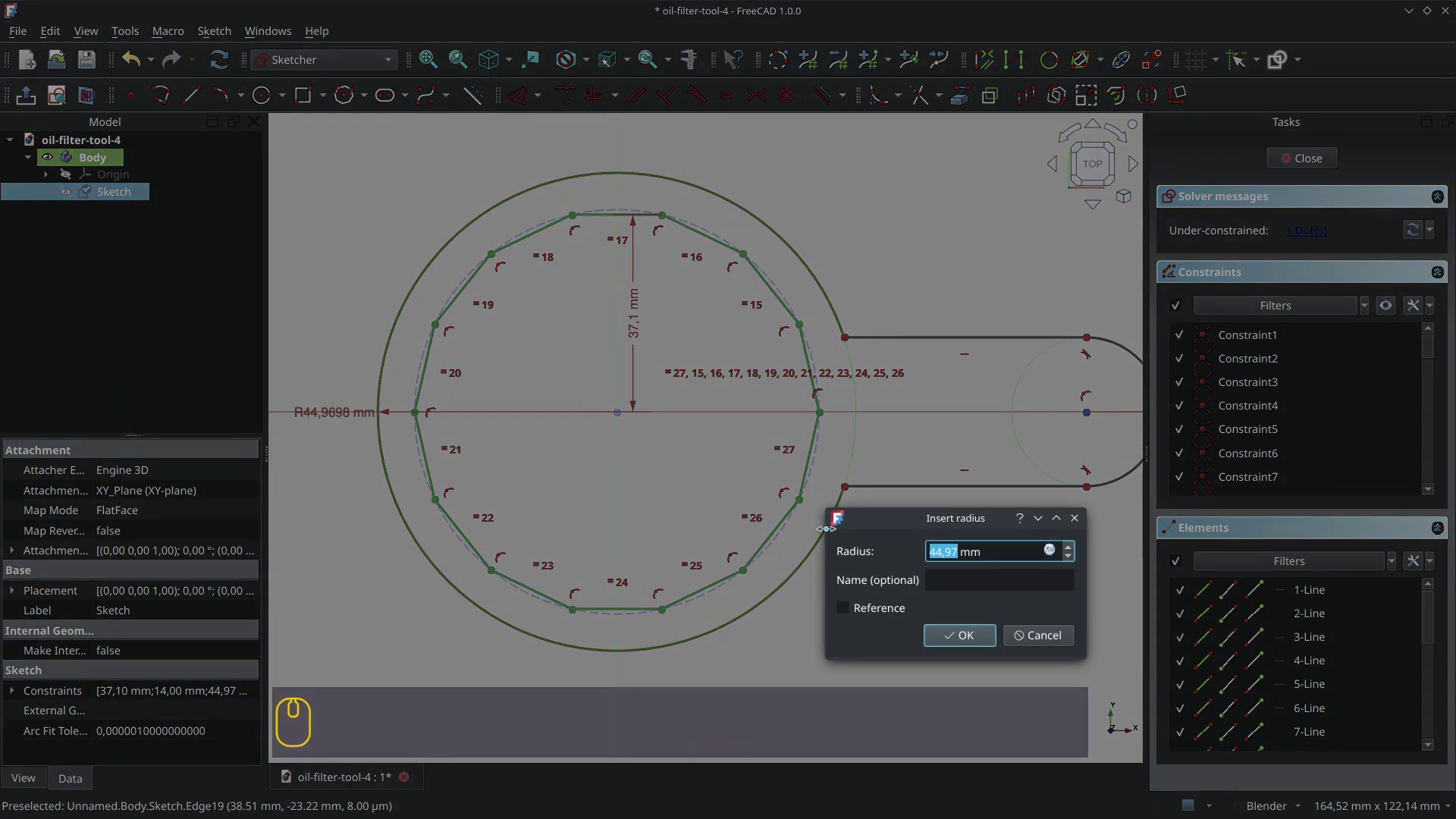
text(8)
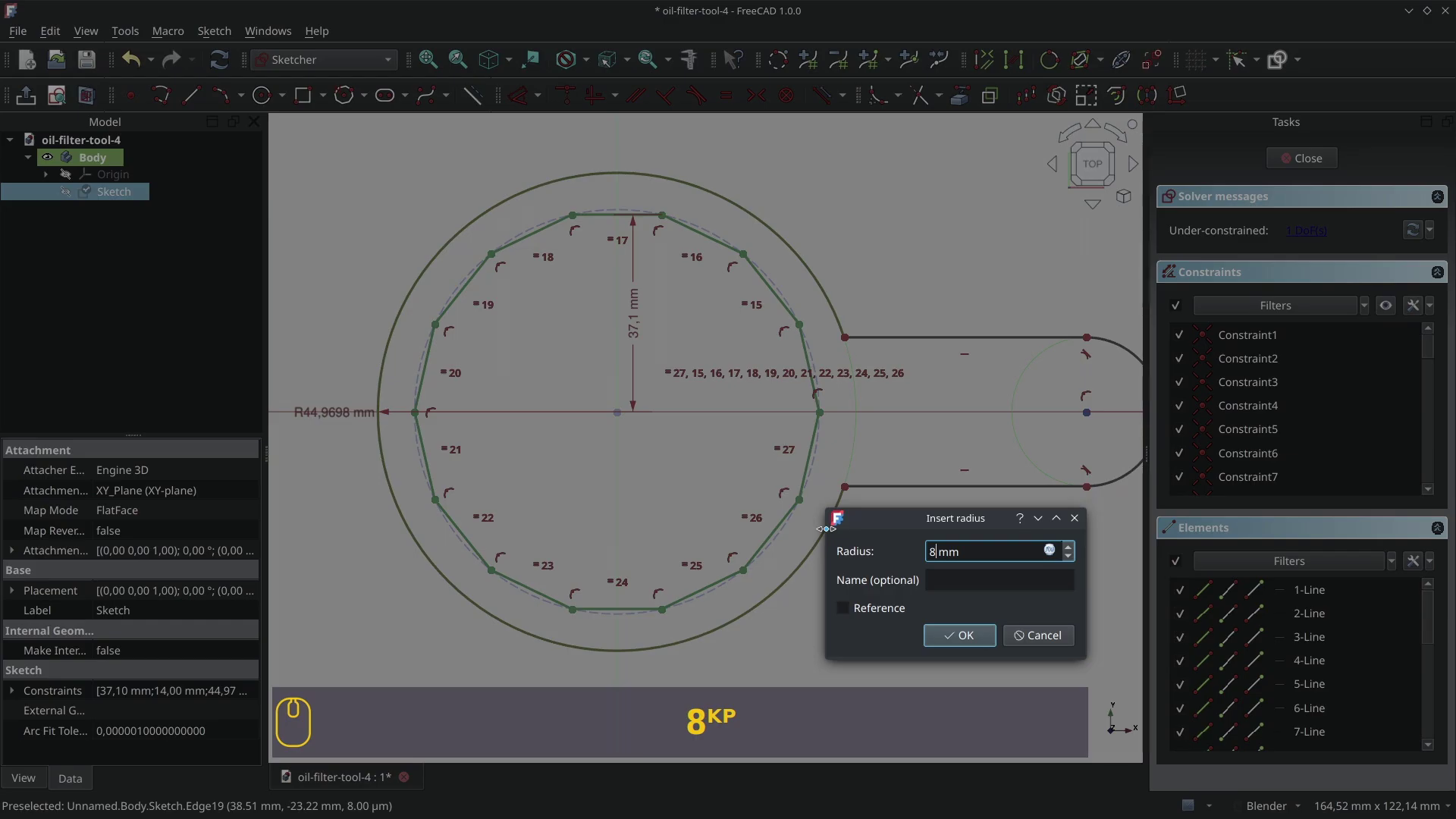
text(3.5)
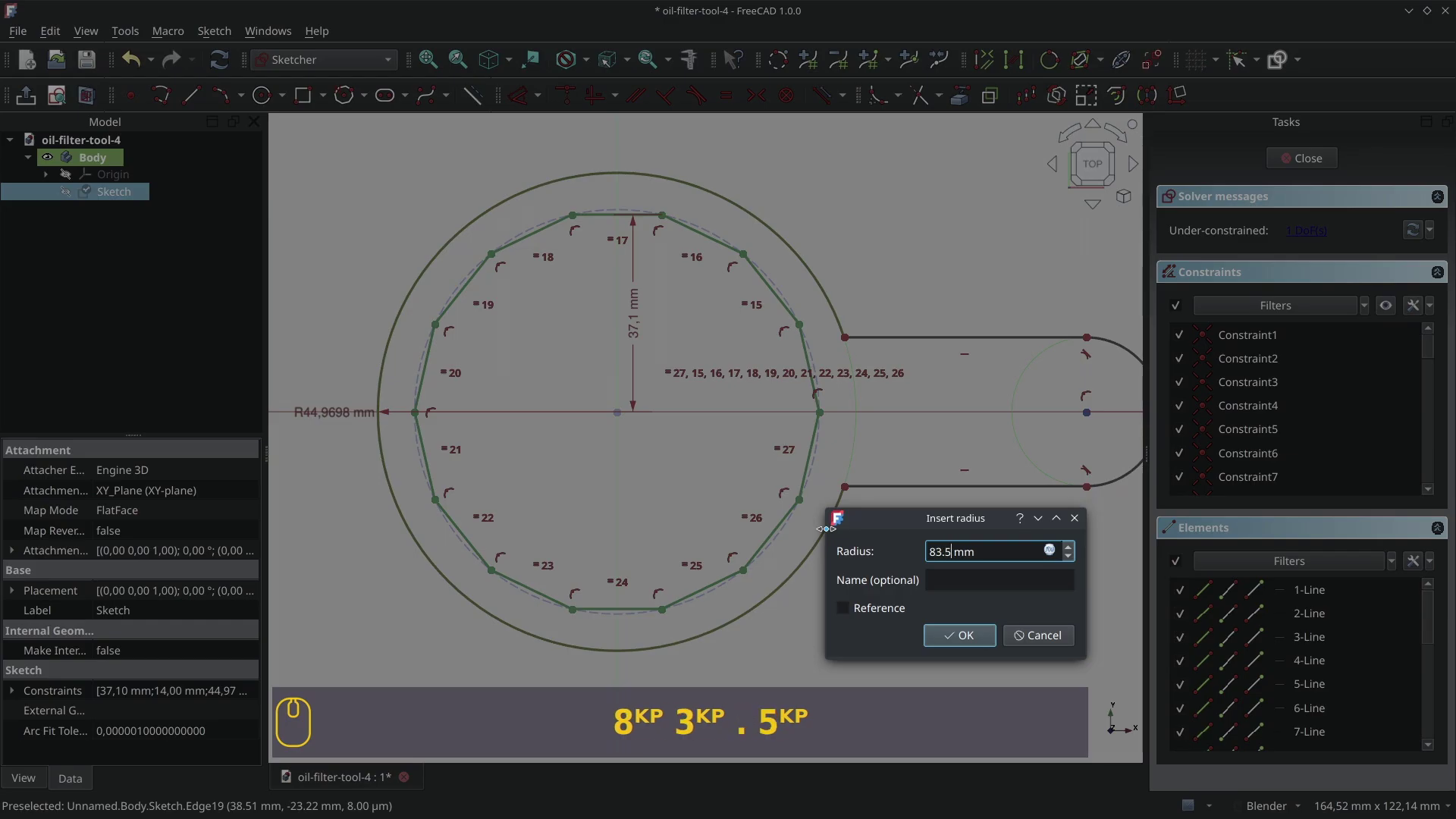
text(/)
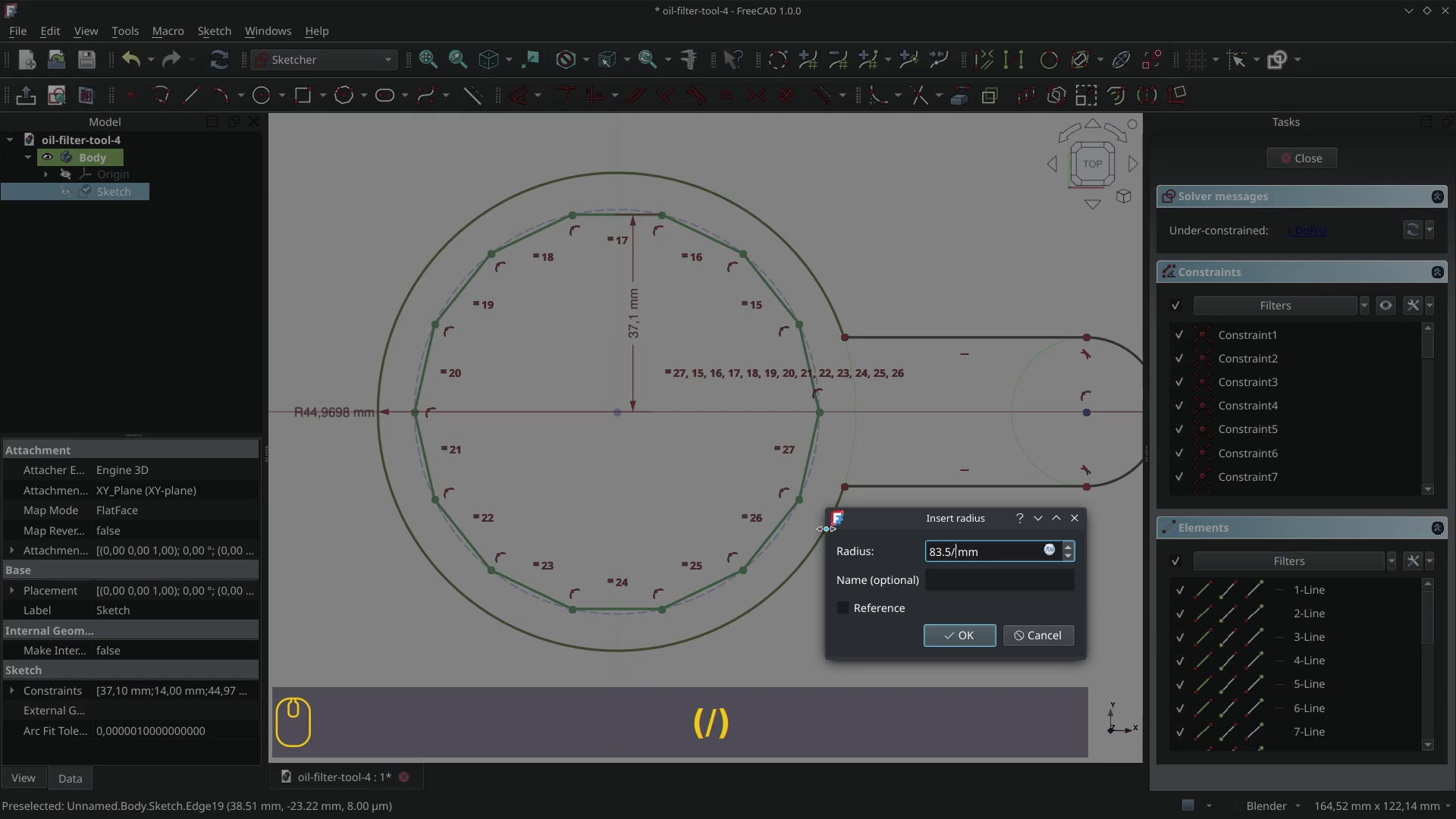
text(2)
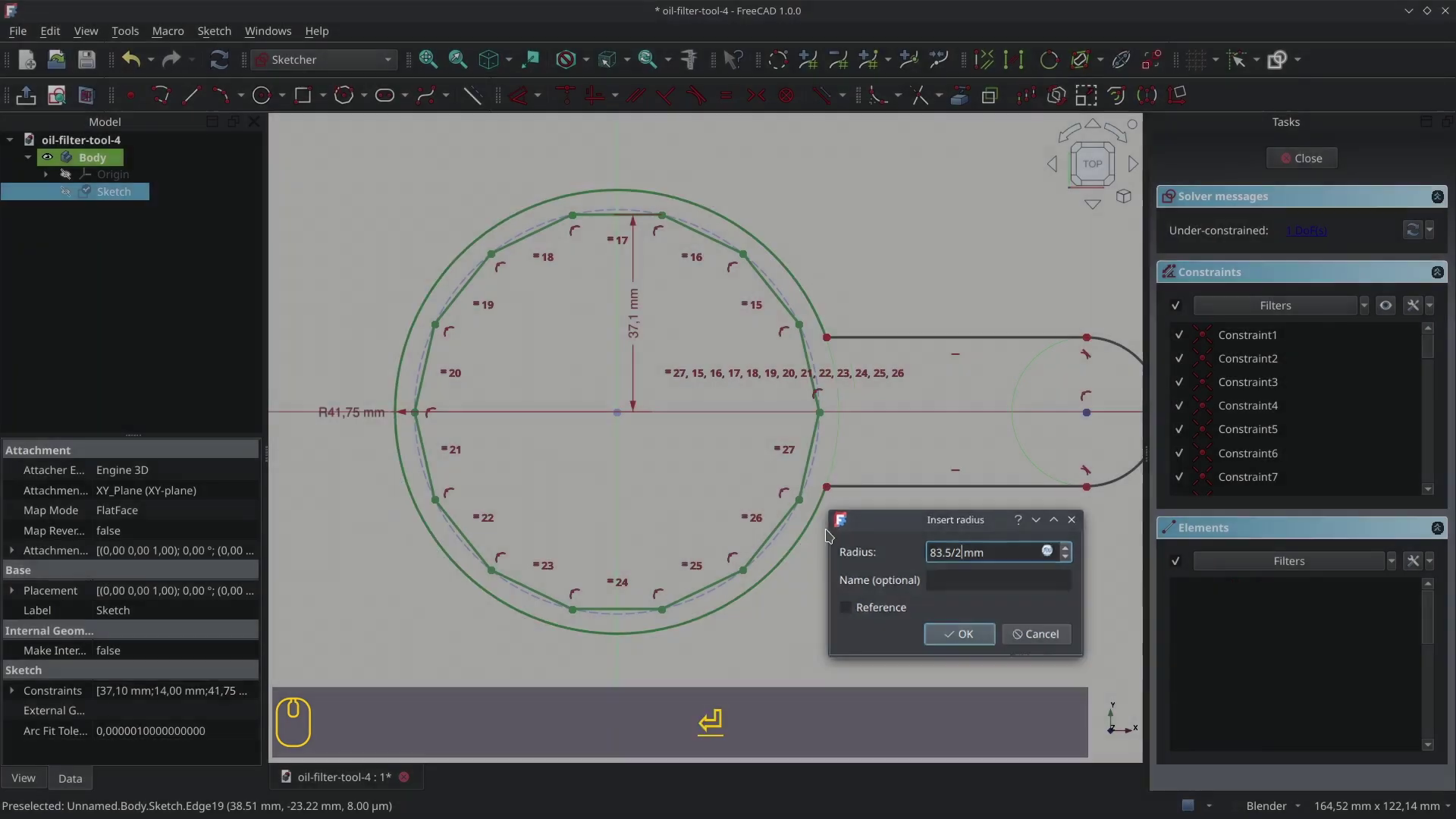
key(Return)
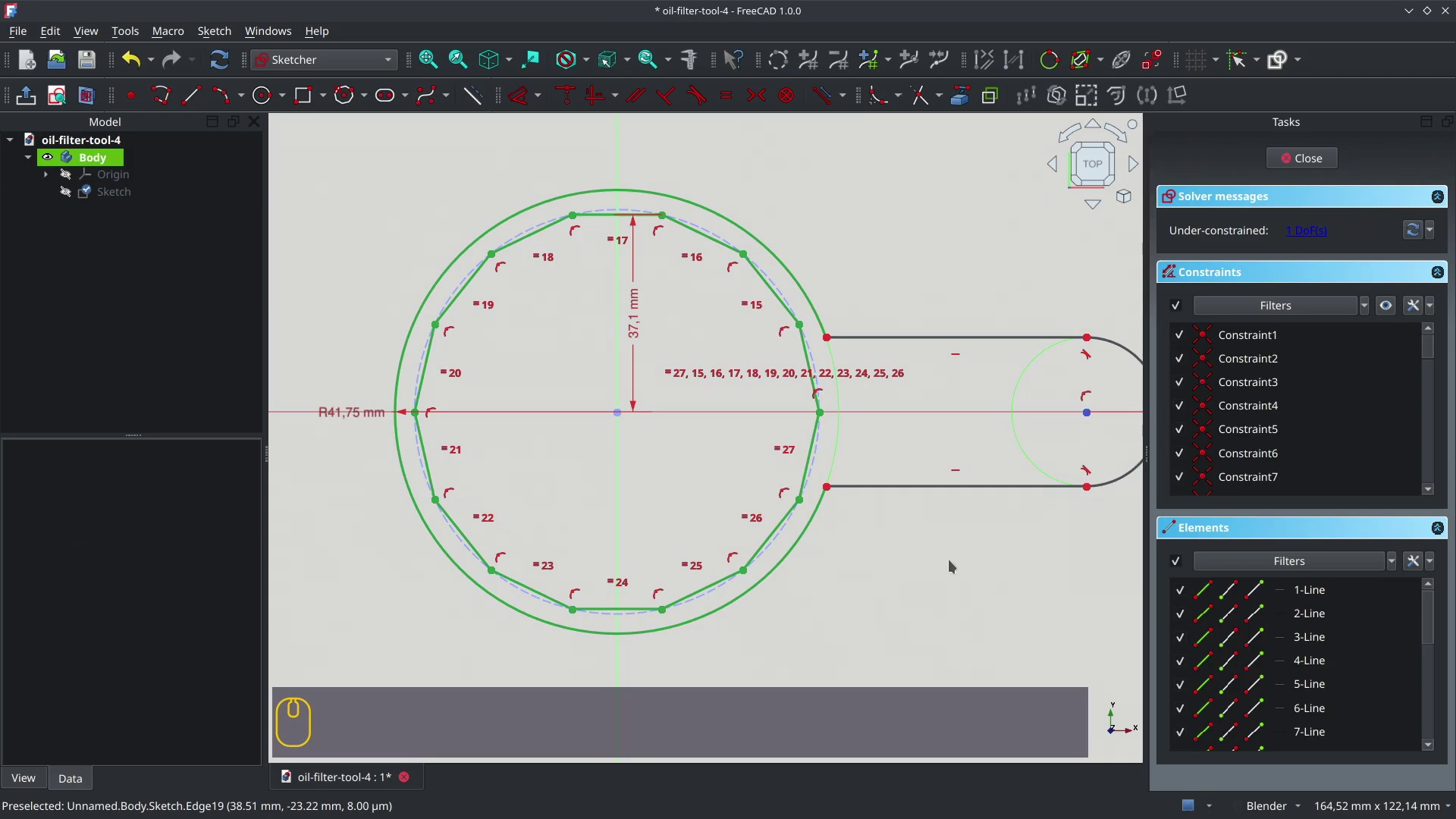
Close the sketch and pad the profile to a length of 12 mm
shift+middle_drag(948, 559, 874, 536)
click(1306, 158)
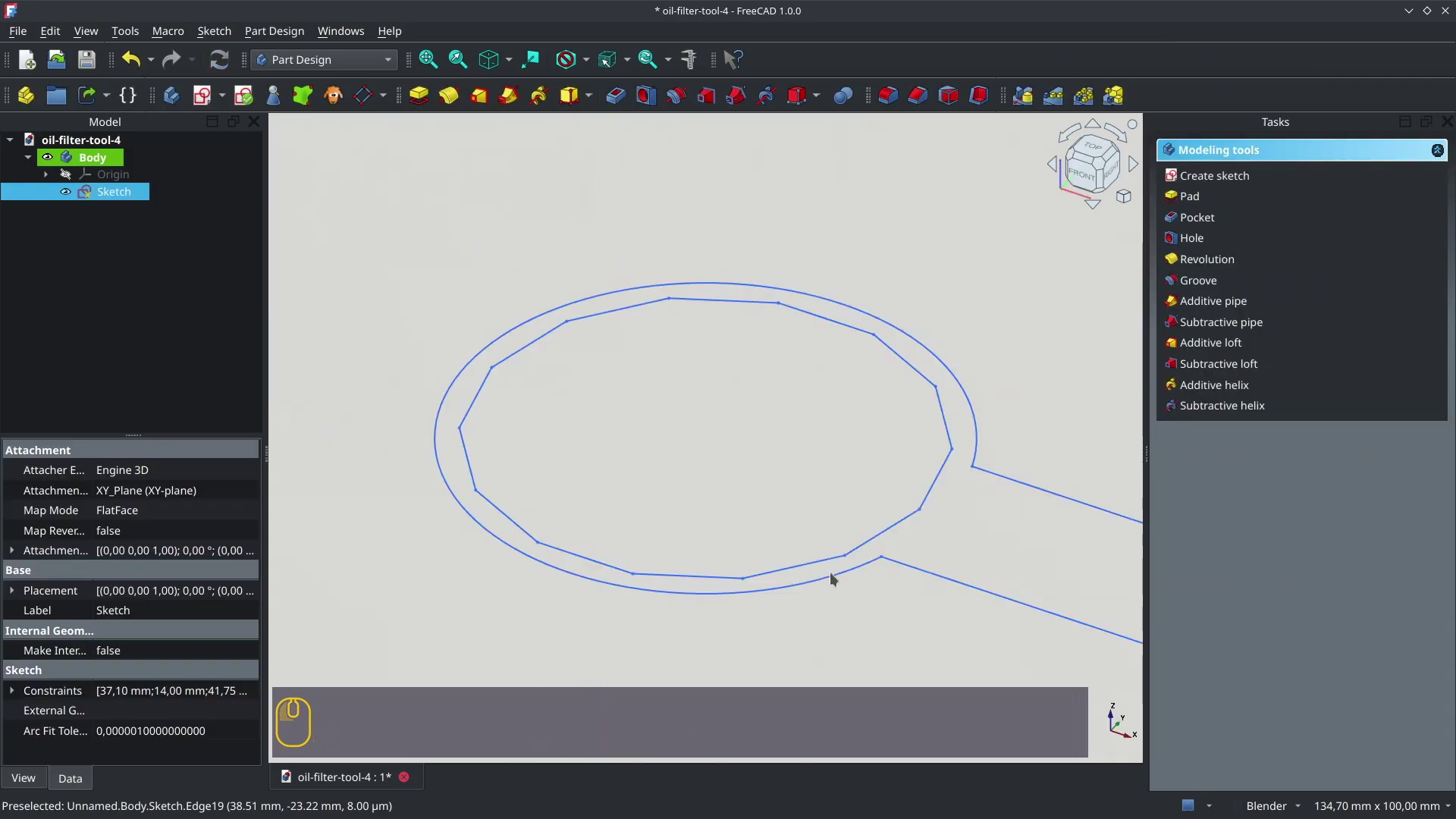
scroll(907, 527, down, 3)
scroll(751, 455, up, 1)
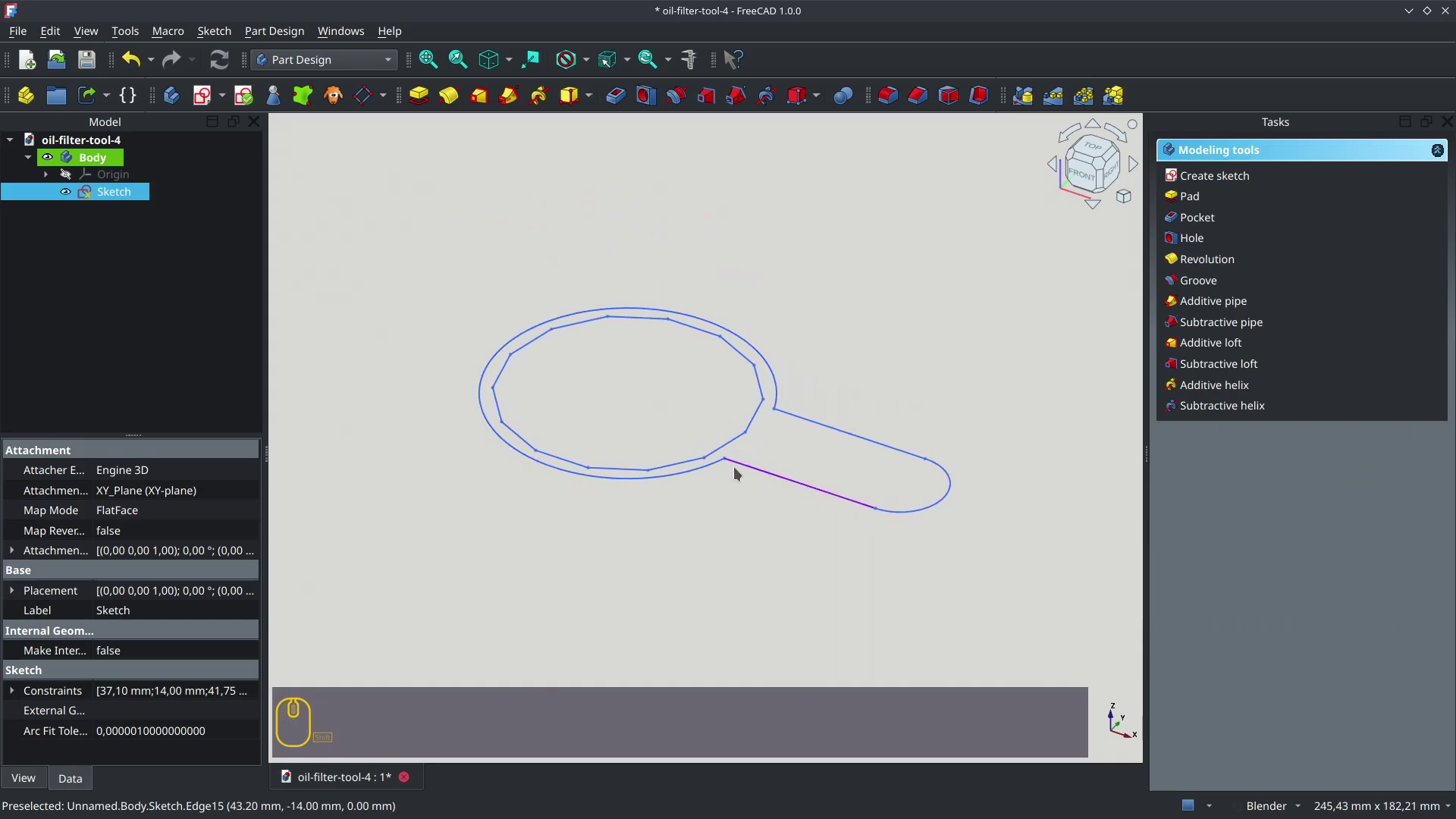
click(1189, 196)
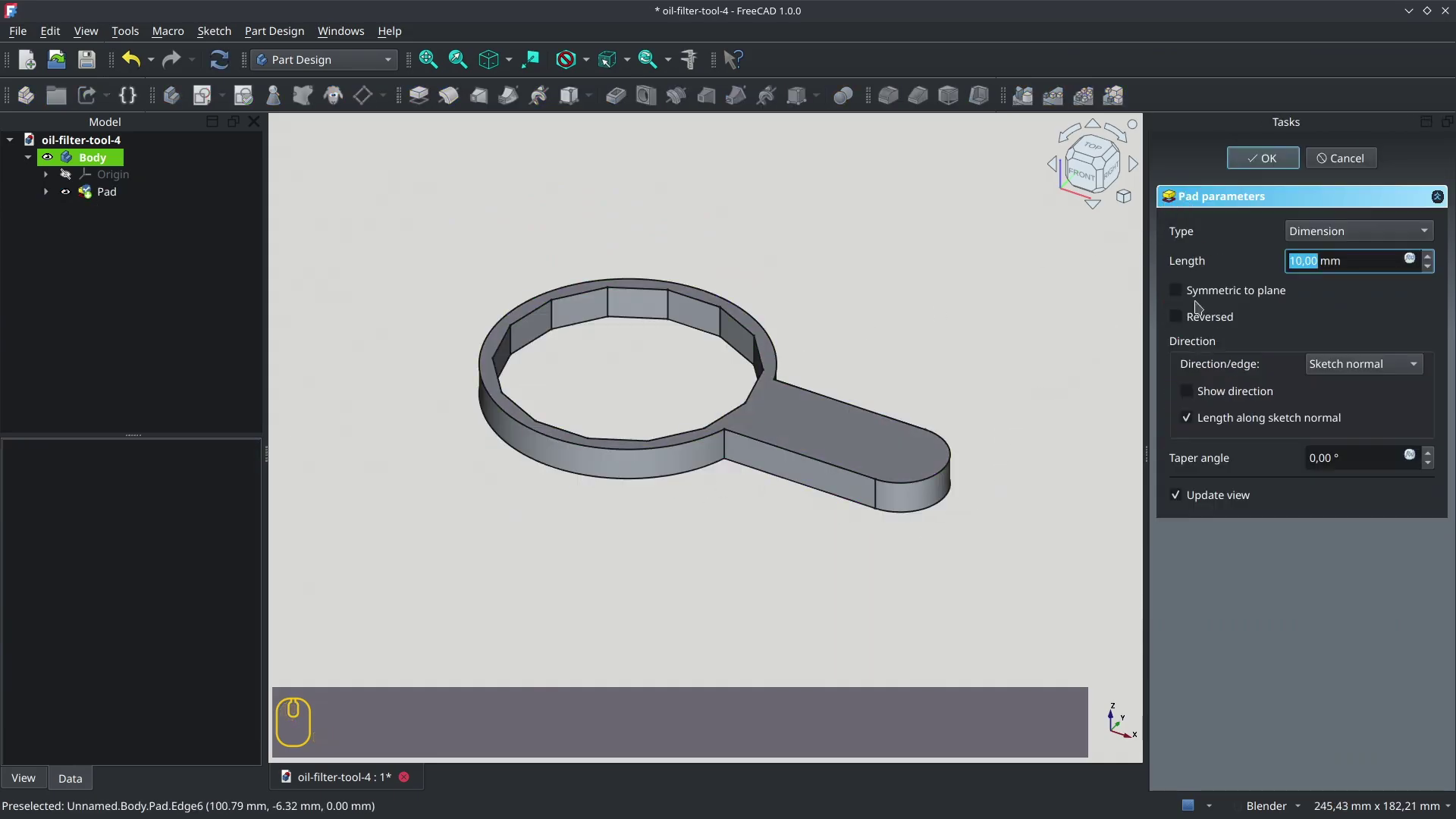
text(12)
key(Return)
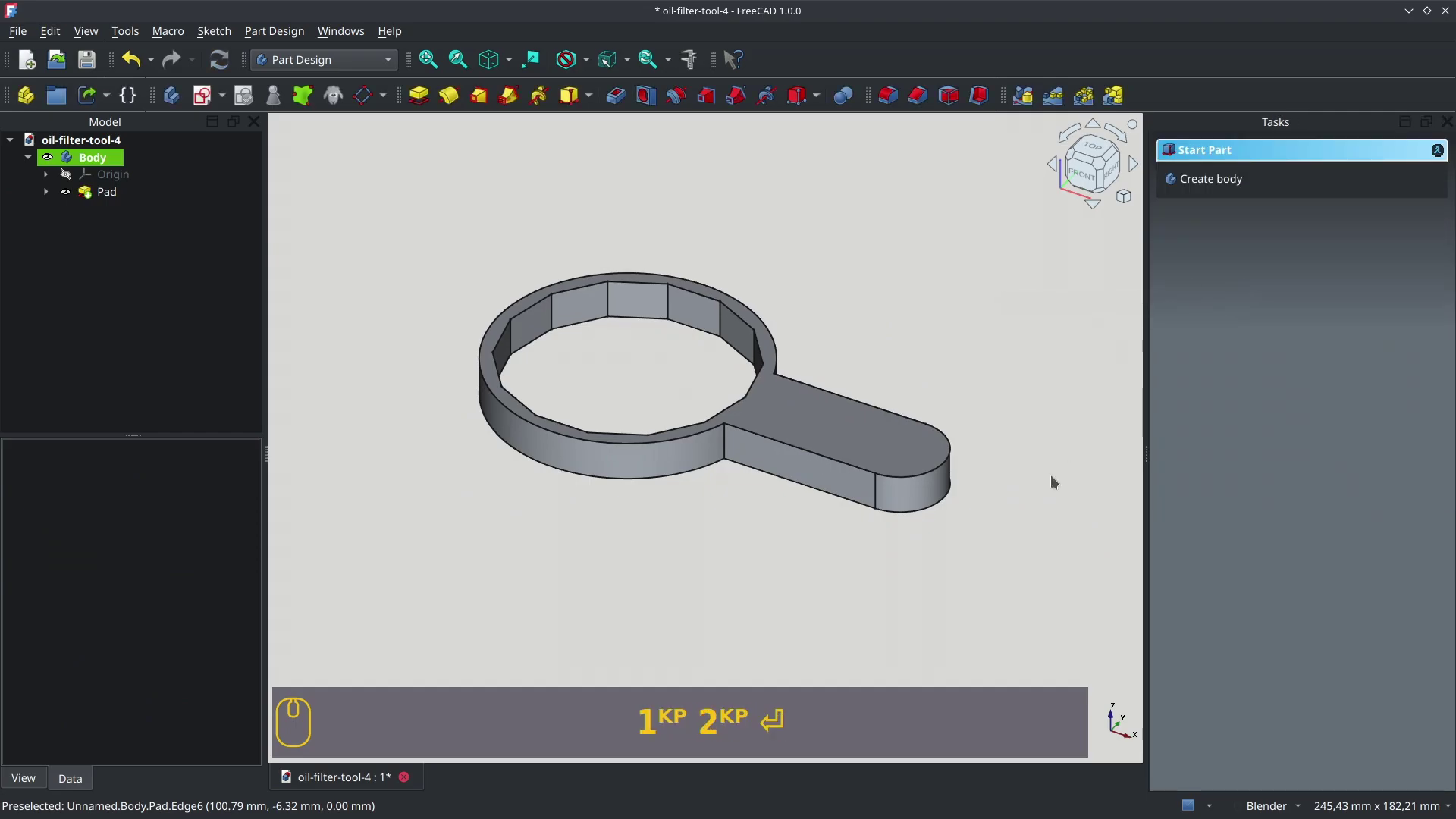
Reopen the pad's sketch and constrain the horizontal distance from the origin to the handle arc's centre to 105 mm
scroll(764, 407, down, 2)
middle_drag(765, 407, 843, 583)
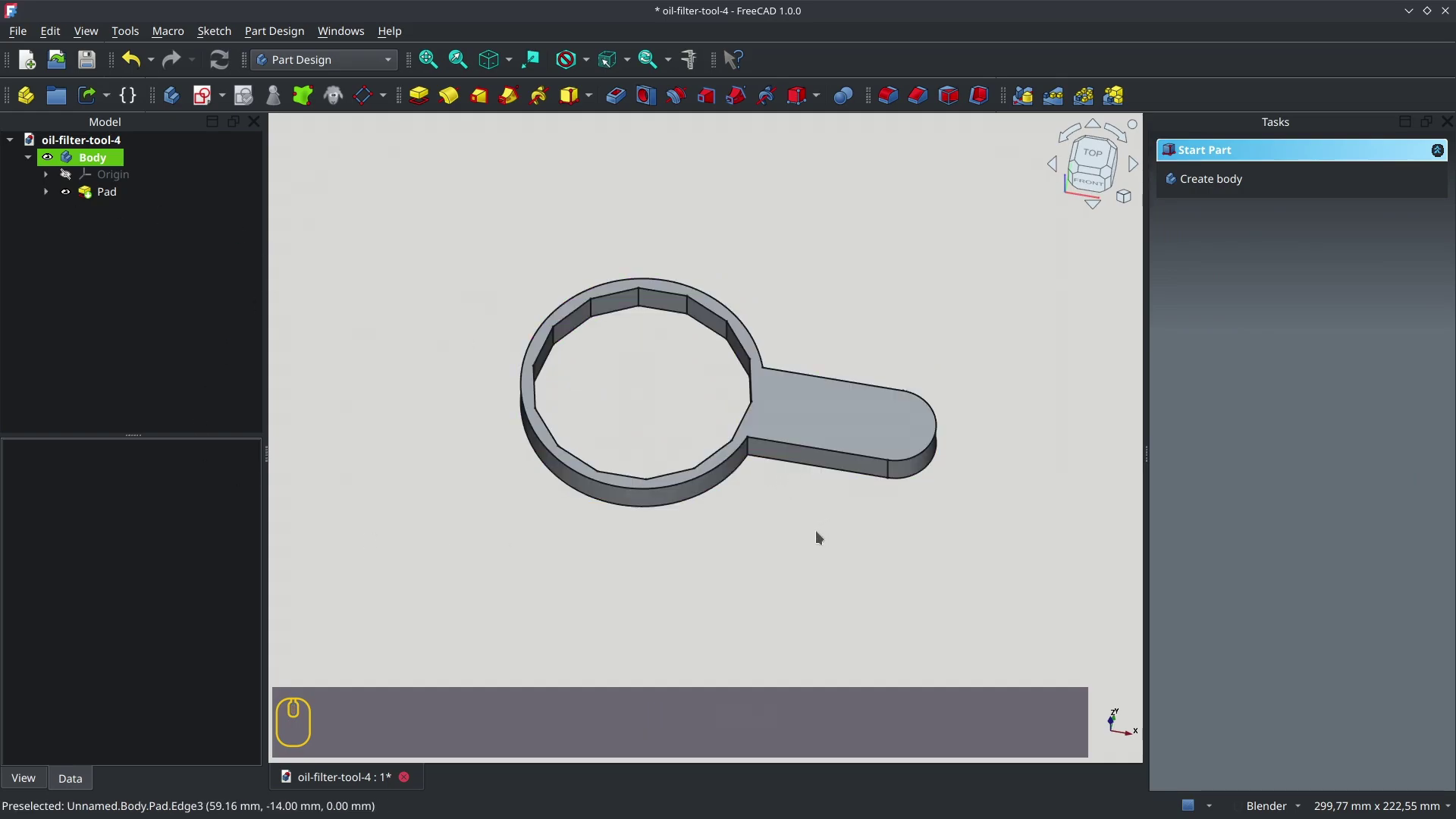
mouse_move(786, 507)
middle_down()
mouse_move(780, 494)
mouse_move(790, 526)
mouse_move(788, 512)
middle_up()
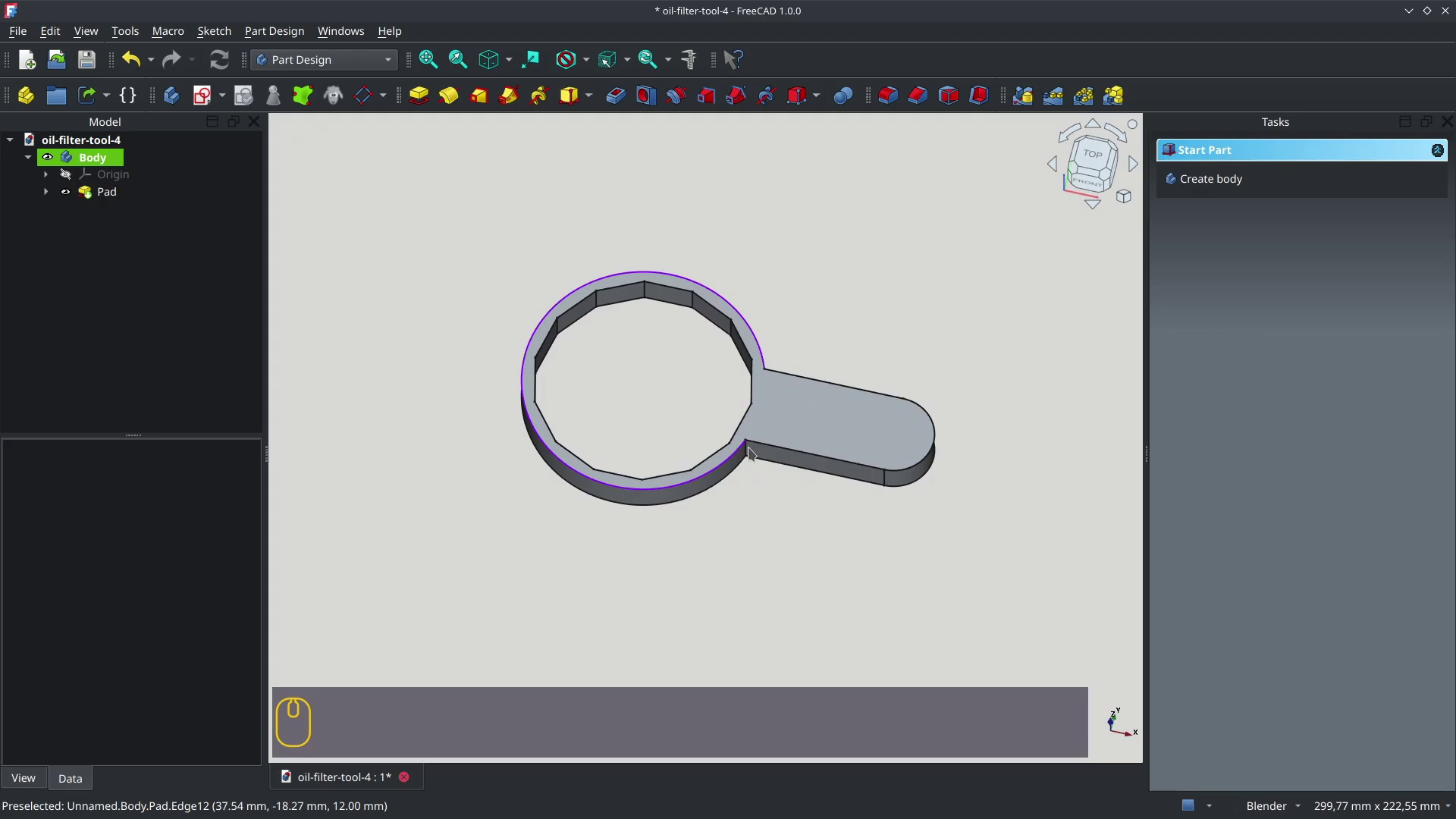
click(46, 192)
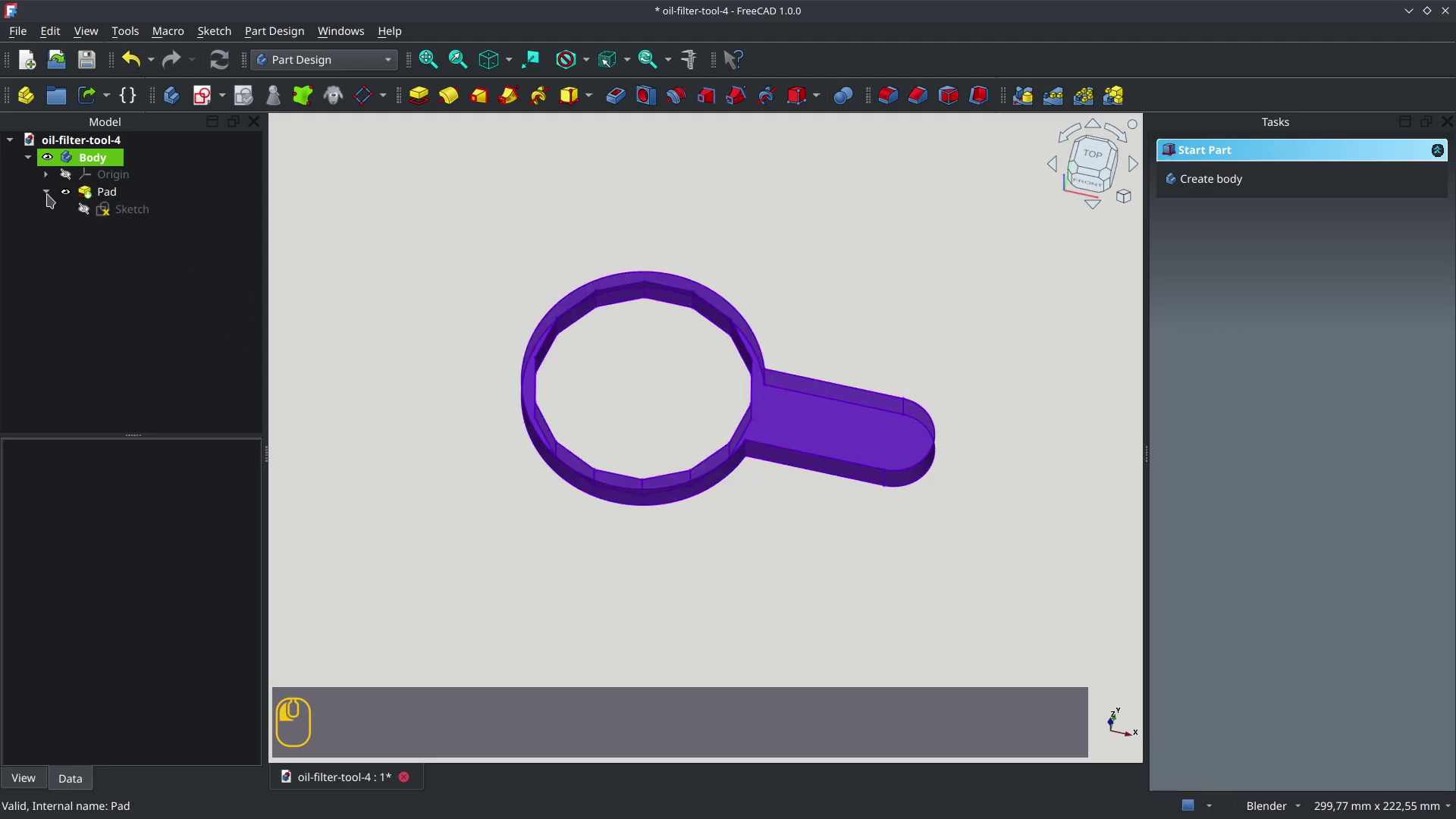
double_click(130, 212)
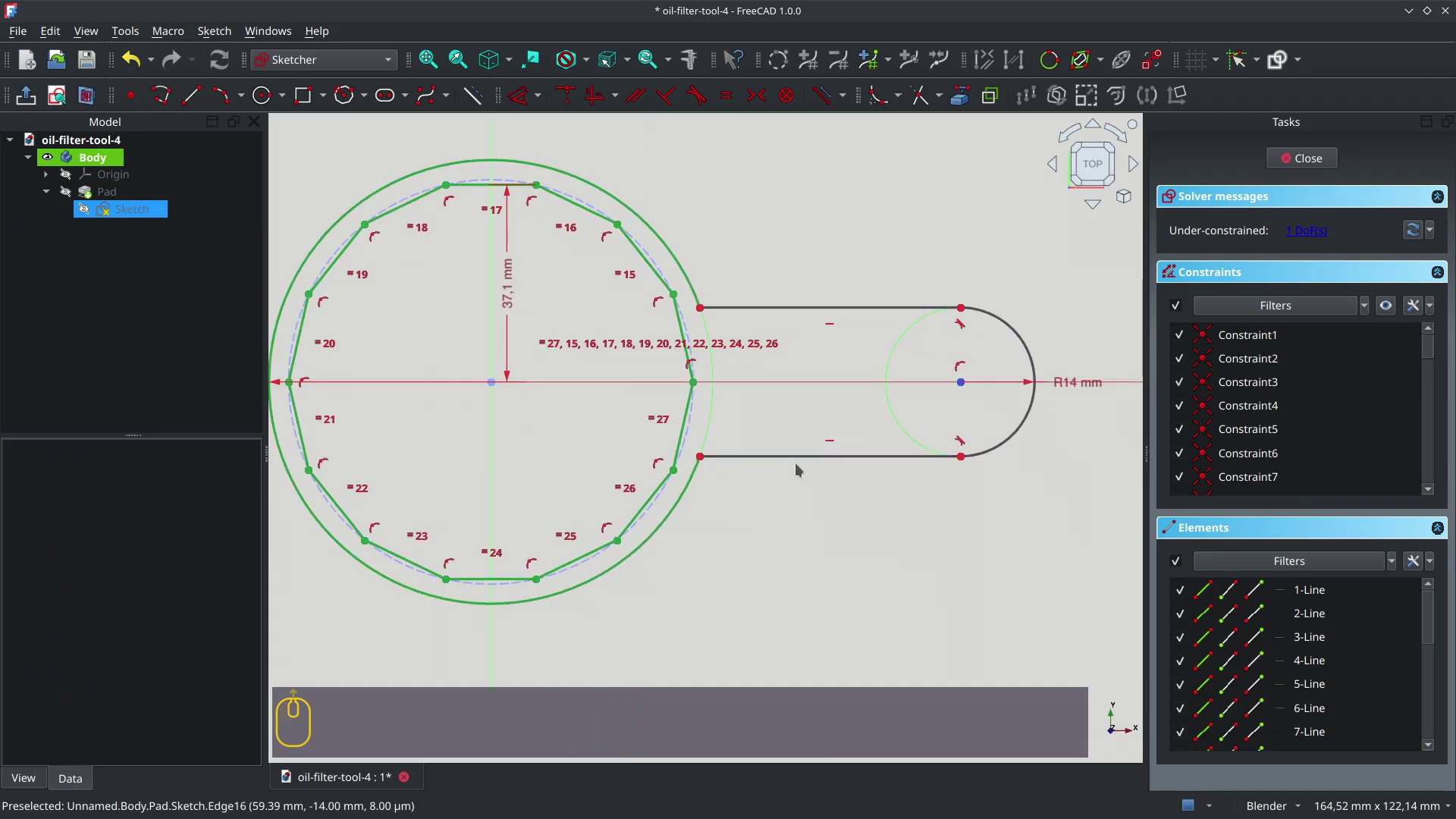
click(962, 384)
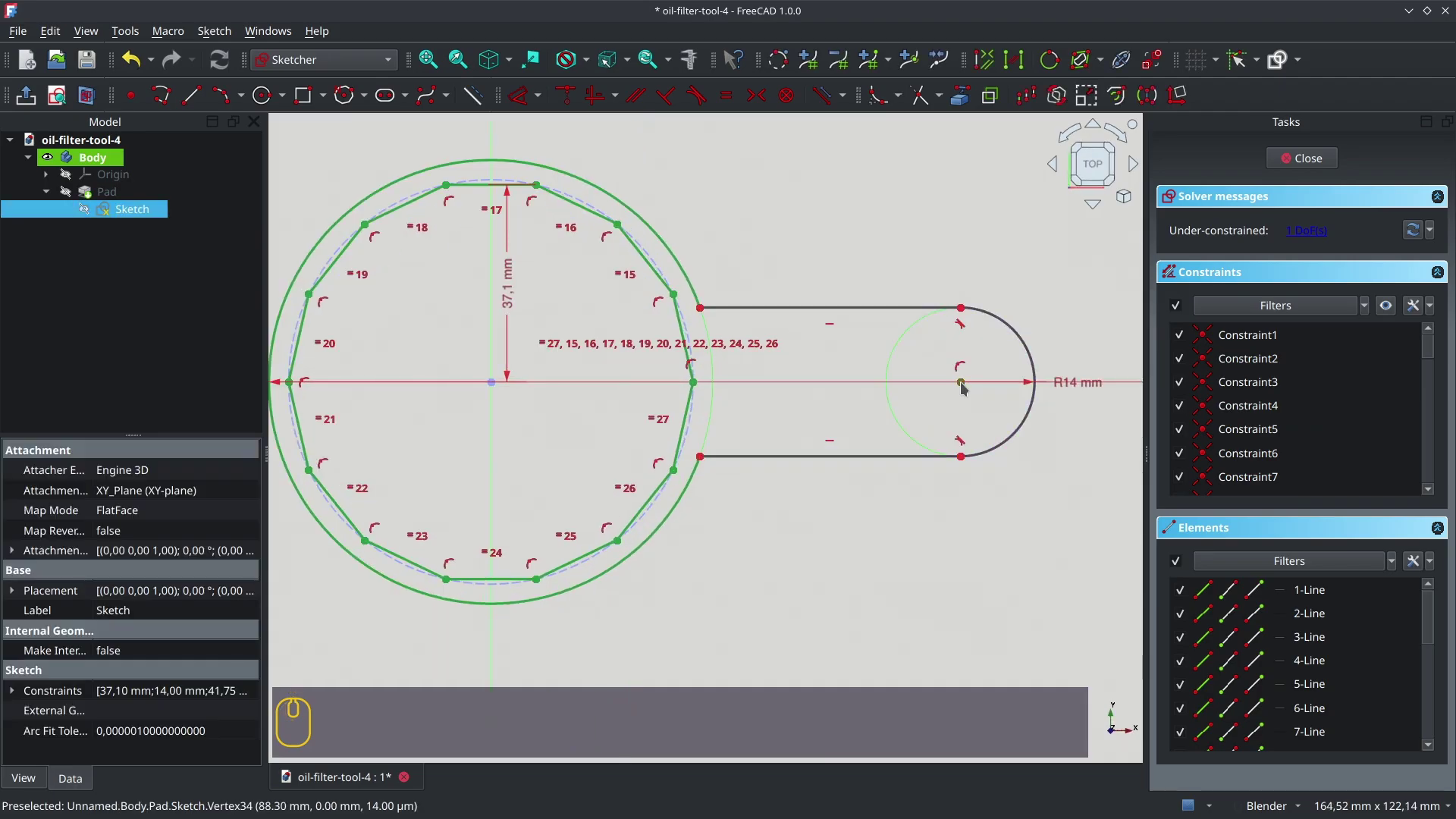
key(l)
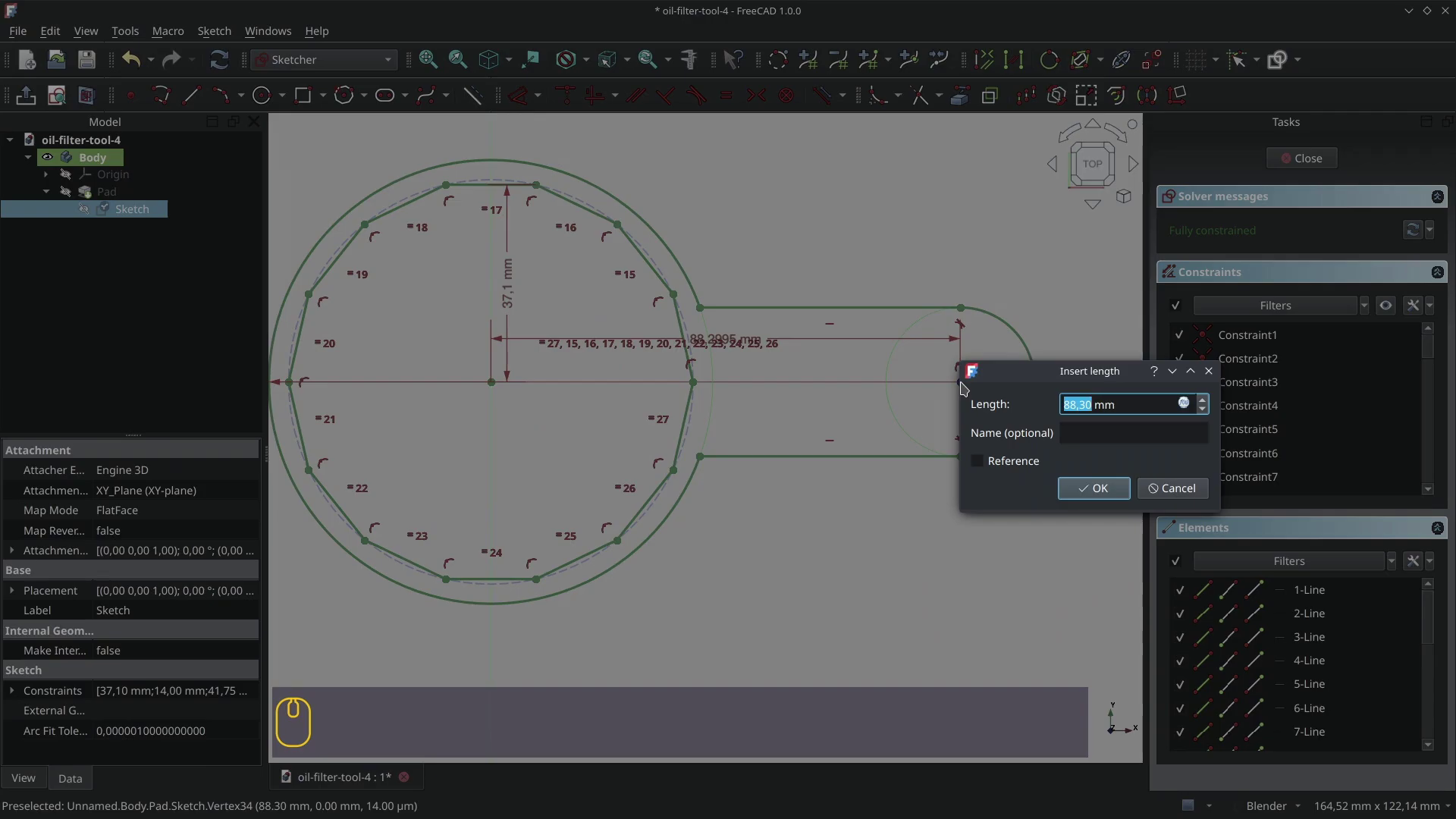
text(105)
key(Return)
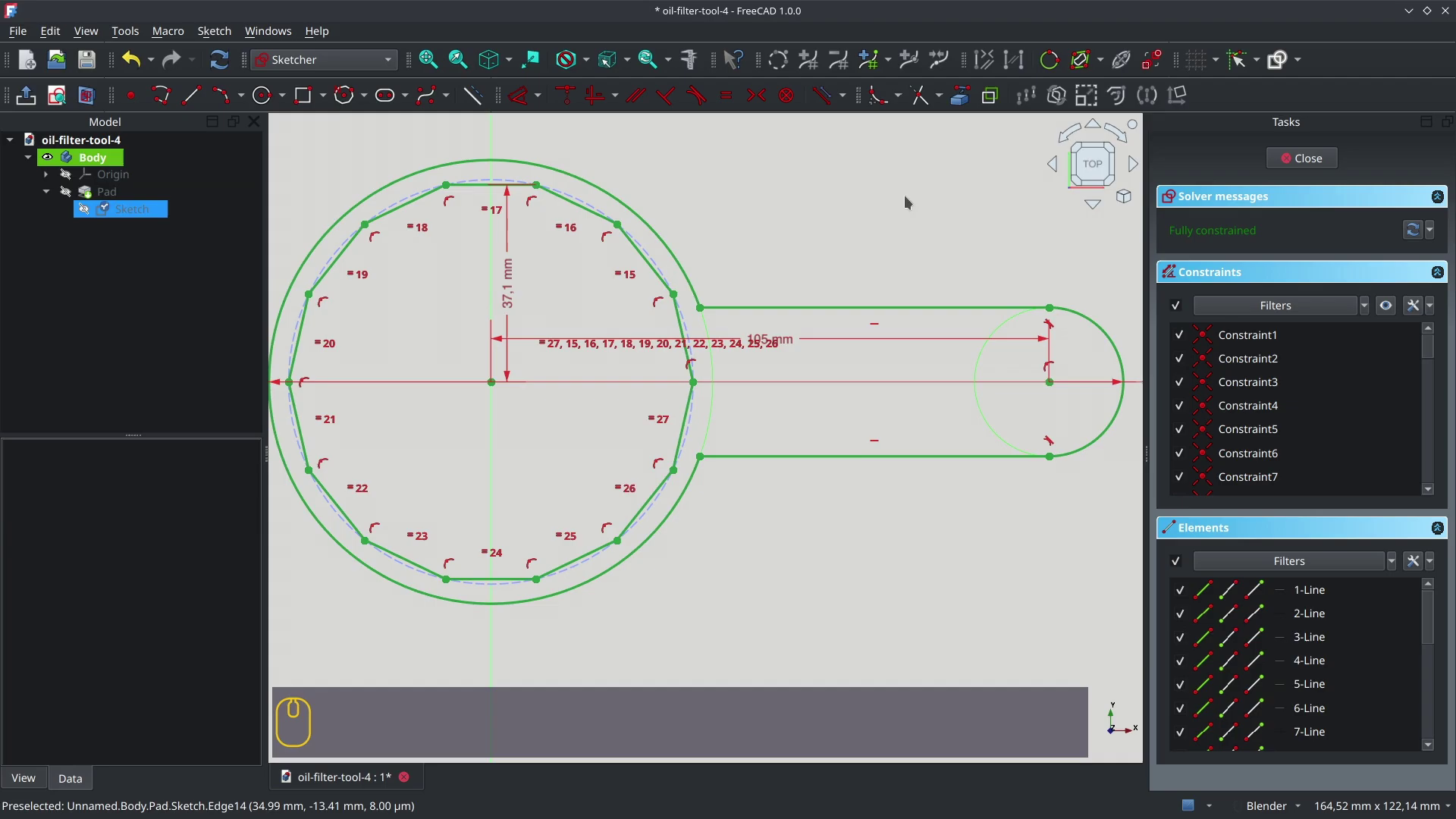
Add a sketch fillet at the corner between the outer ring arc and the upper handle line, preserving the corner
click(878, 96)
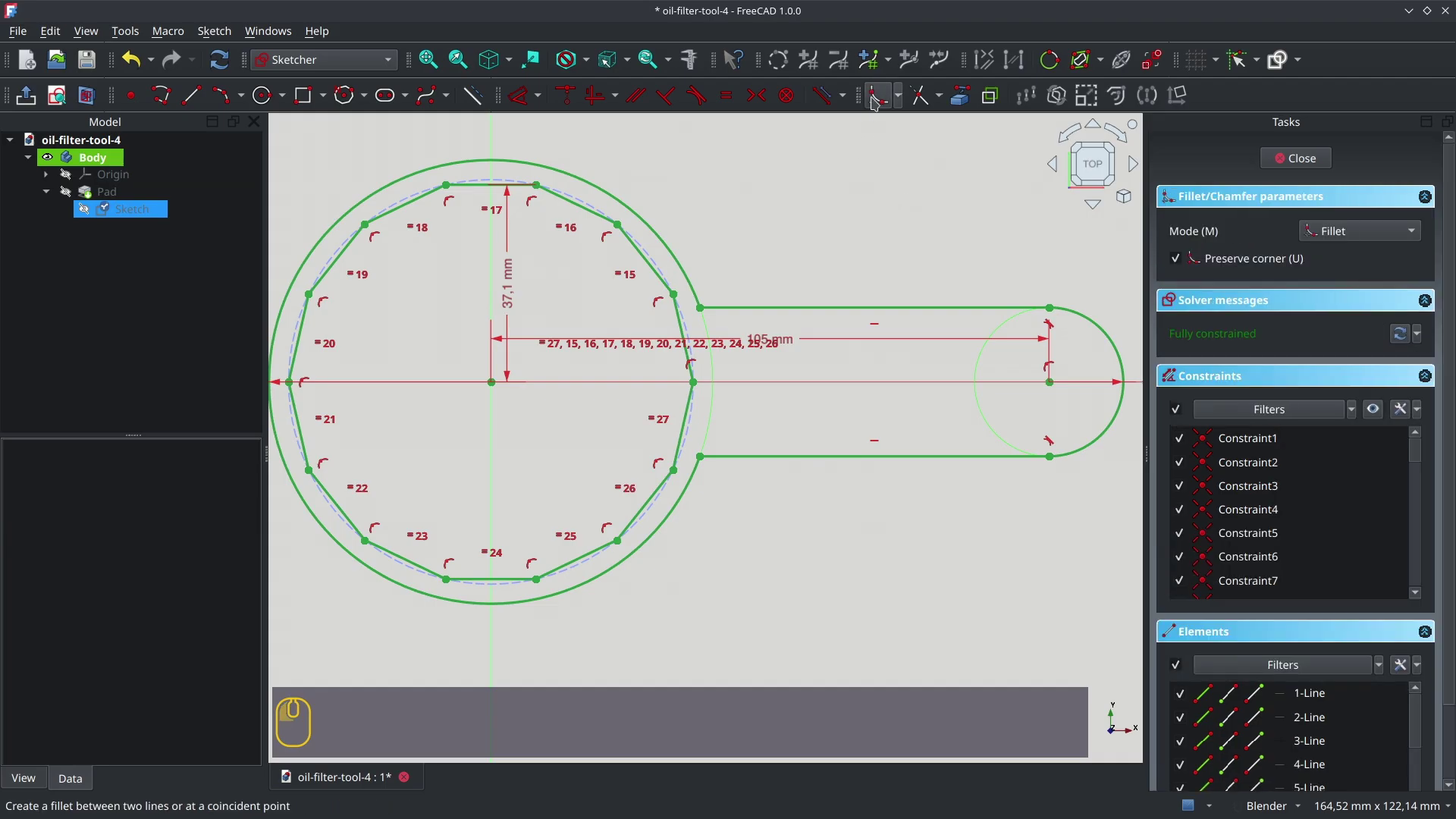
click(659, 228)
click(759, 308)
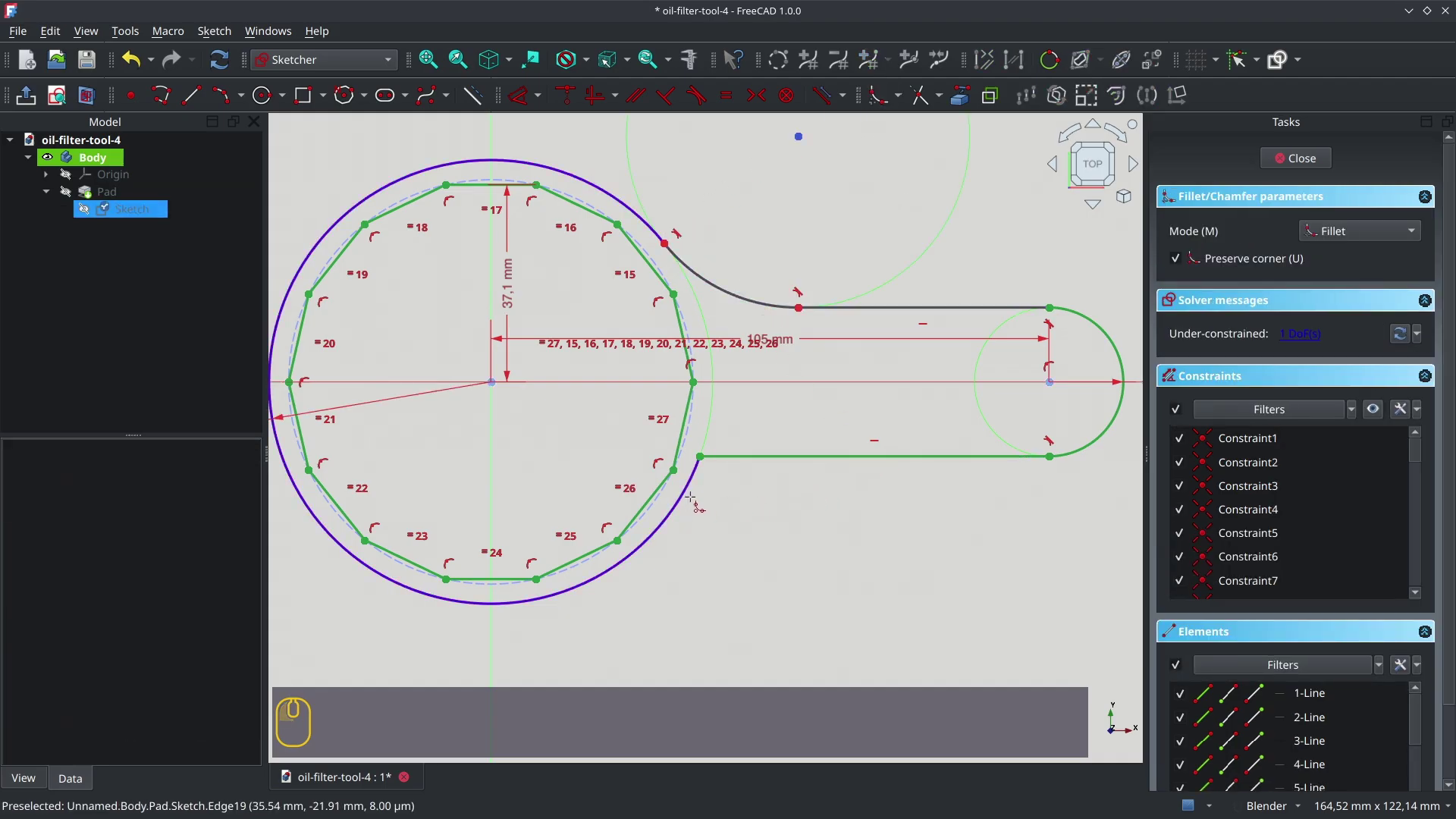
Add a sketch fillet between the outer ring arc and the lower handle line, and constrain both fillet arcs as equal
click(688, 488)
click(758, 457)
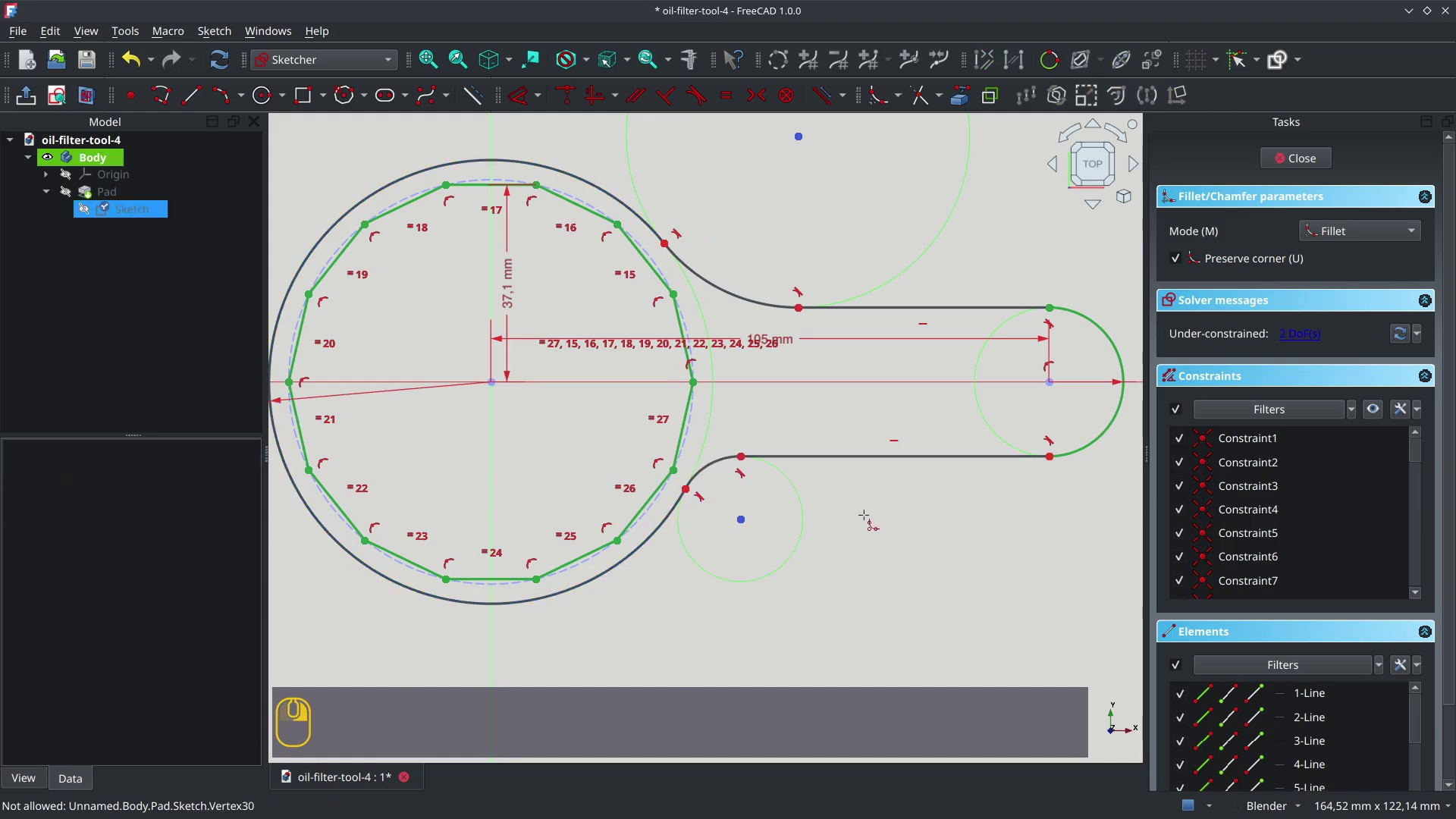
right_click(865, 523)
click(712, 469)
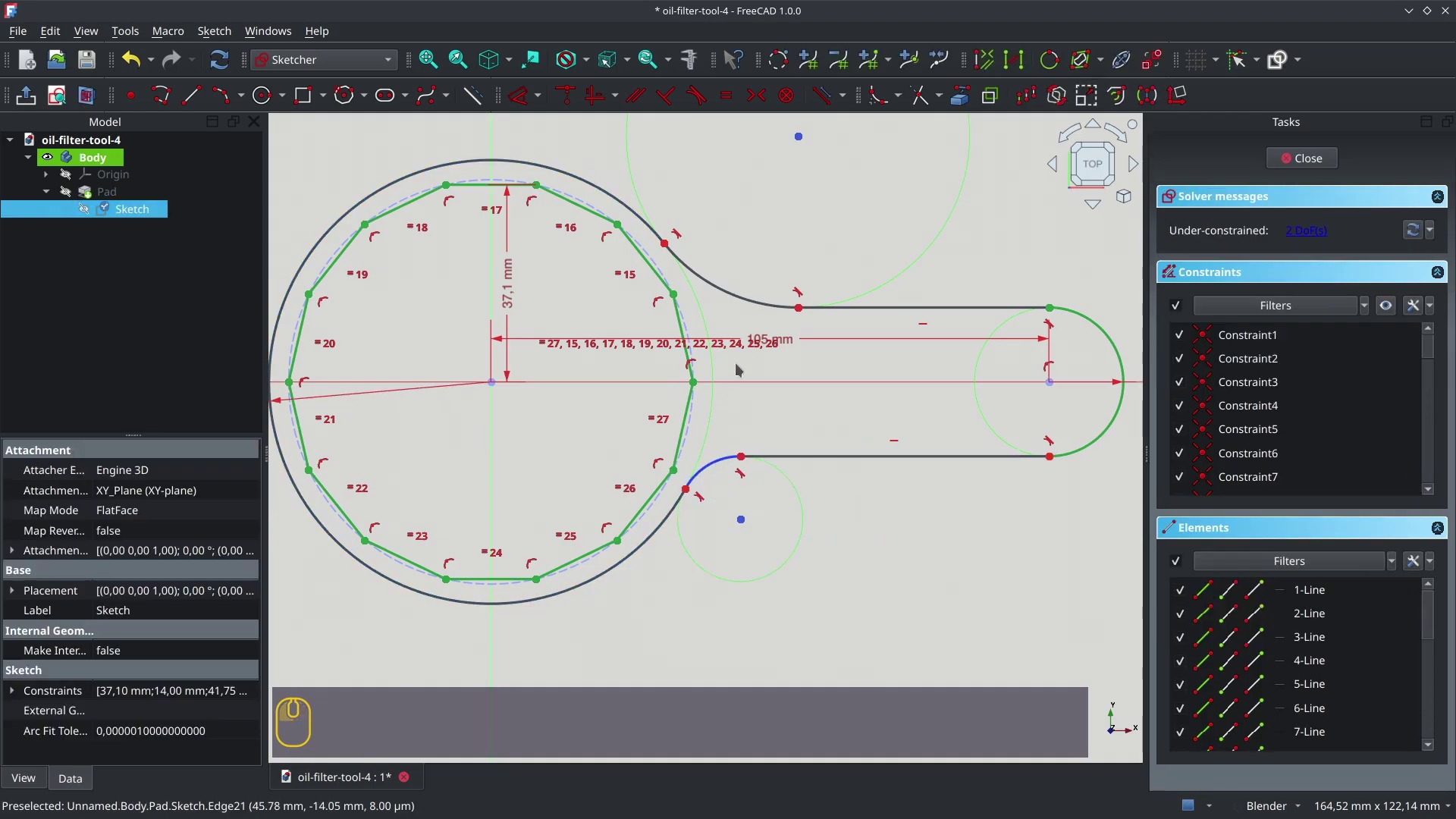
click(733, 301)
key(e)
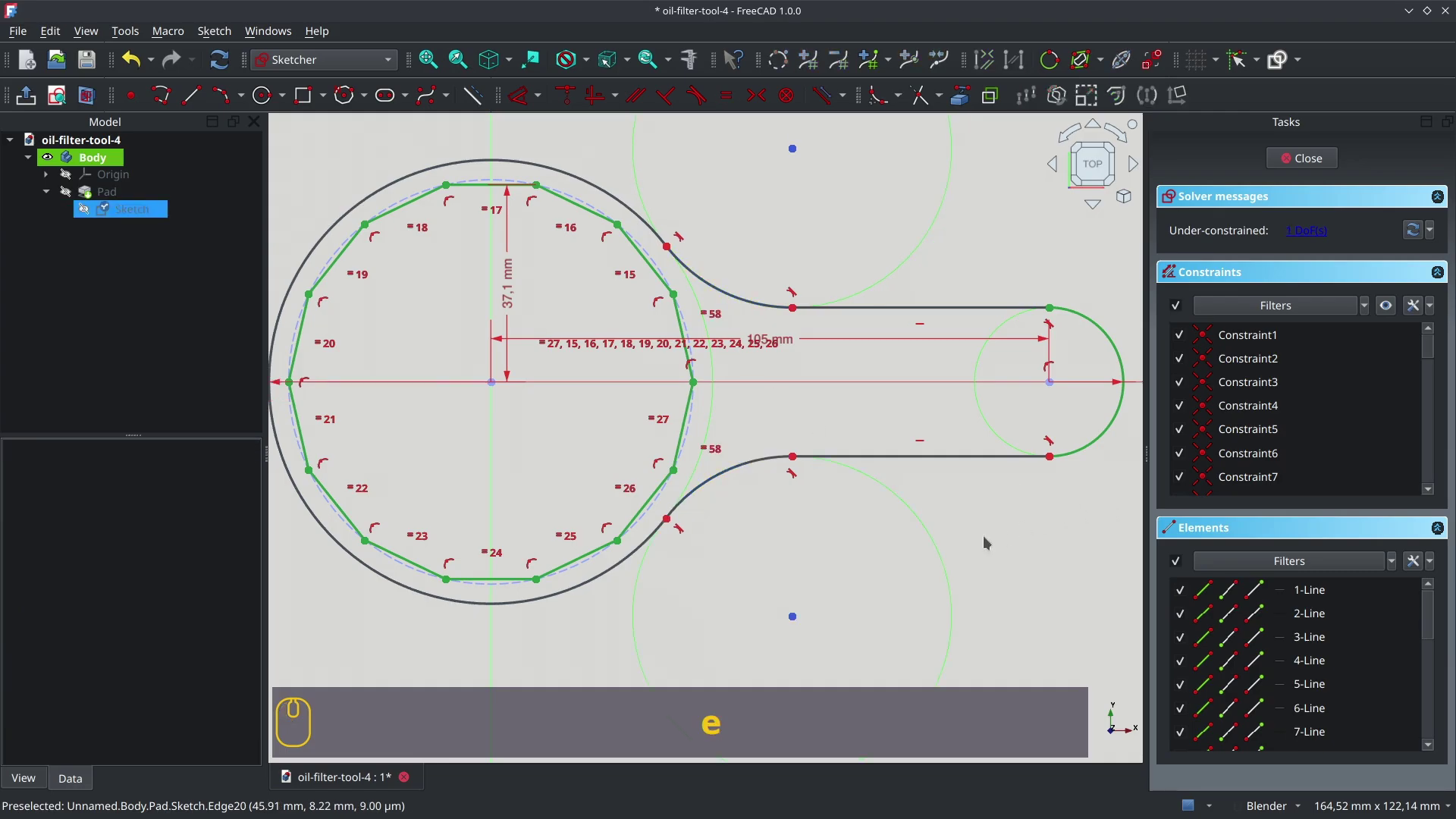
Constrain the lower fillet arc's radius to 45 mm, move its dimension label clear of the profile, and close the sketch
click(744, 472)
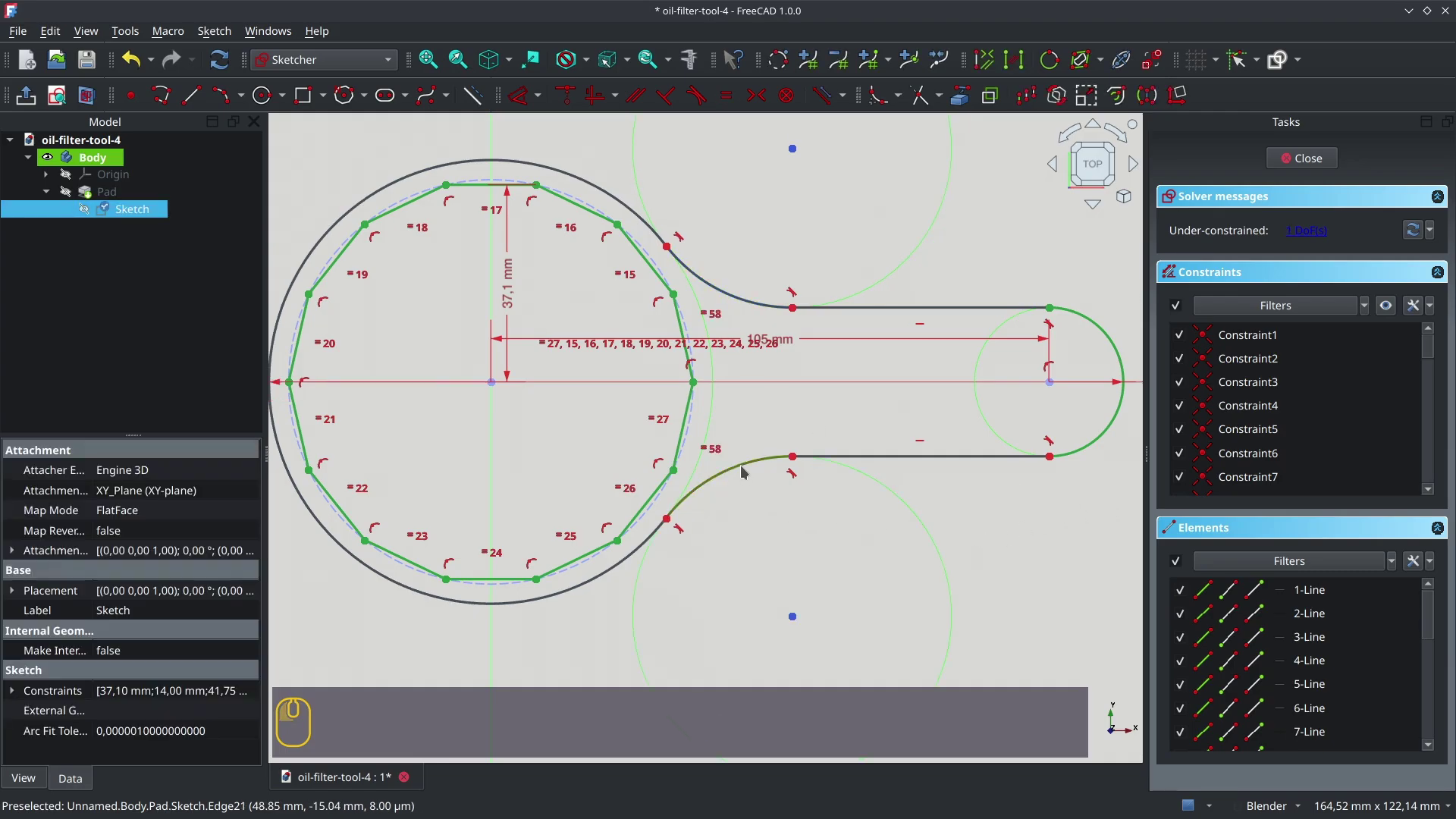
text(r)
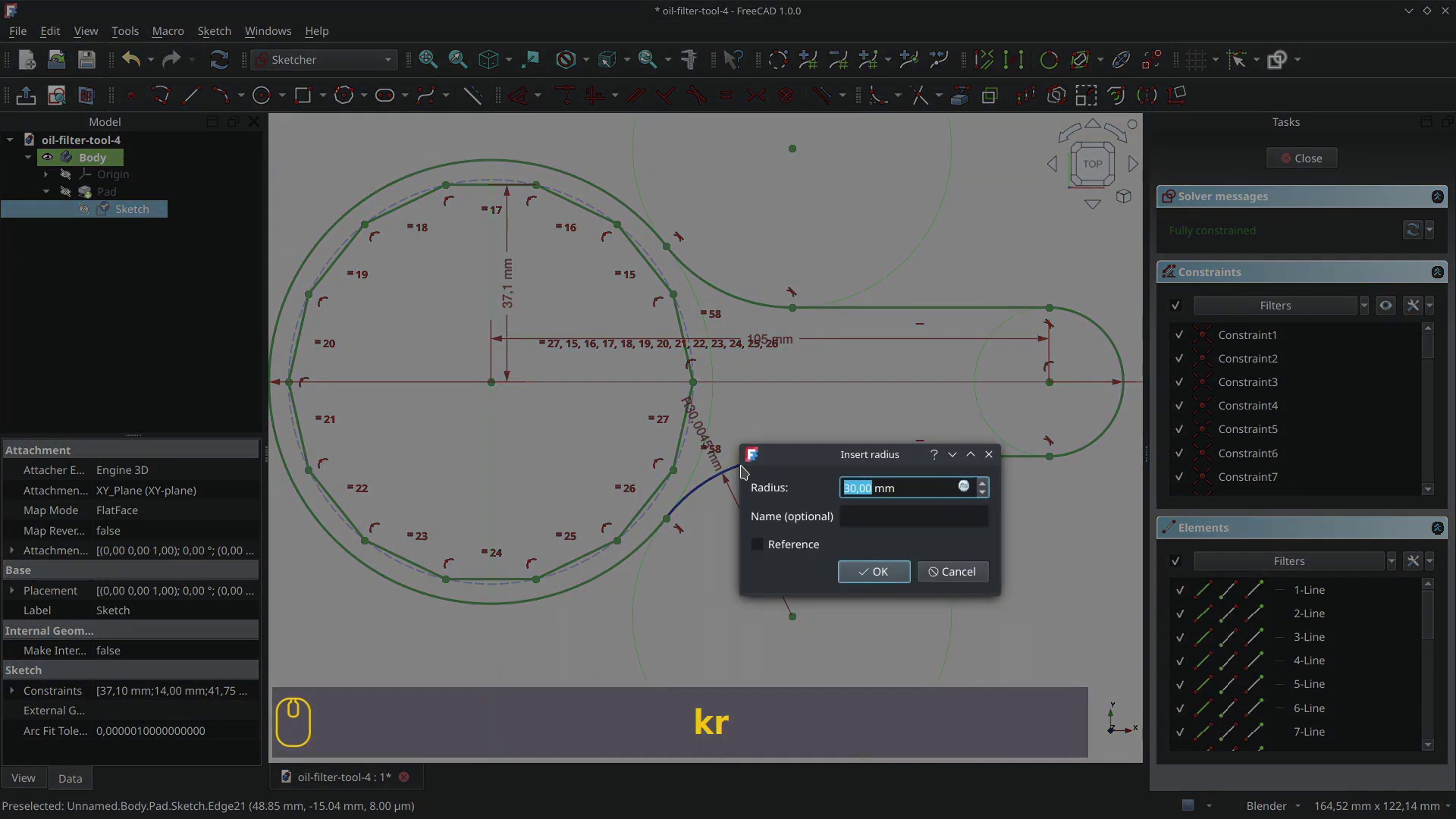
text(45)
key(Return)
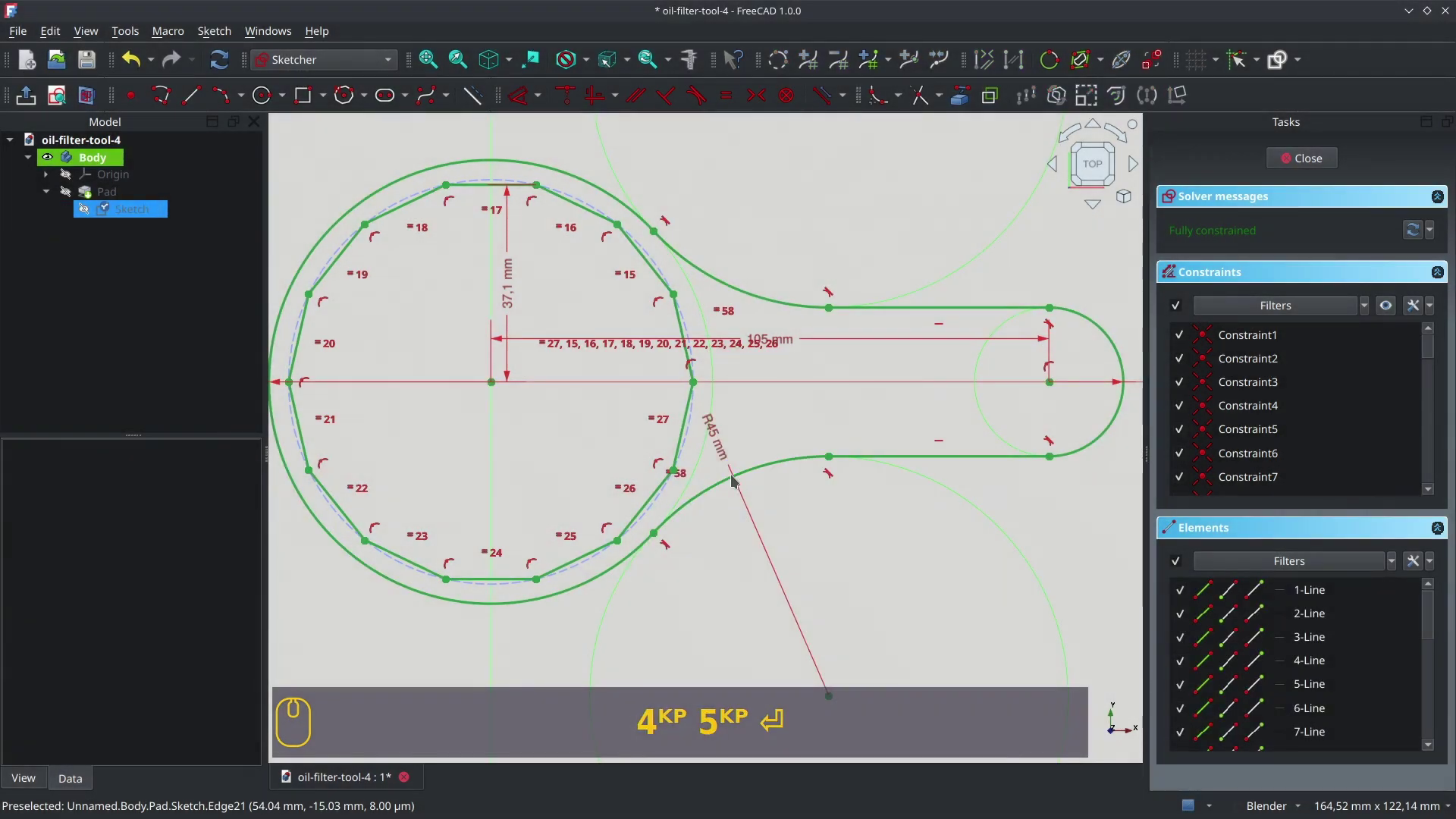
drag(714, 430, 643, 638)
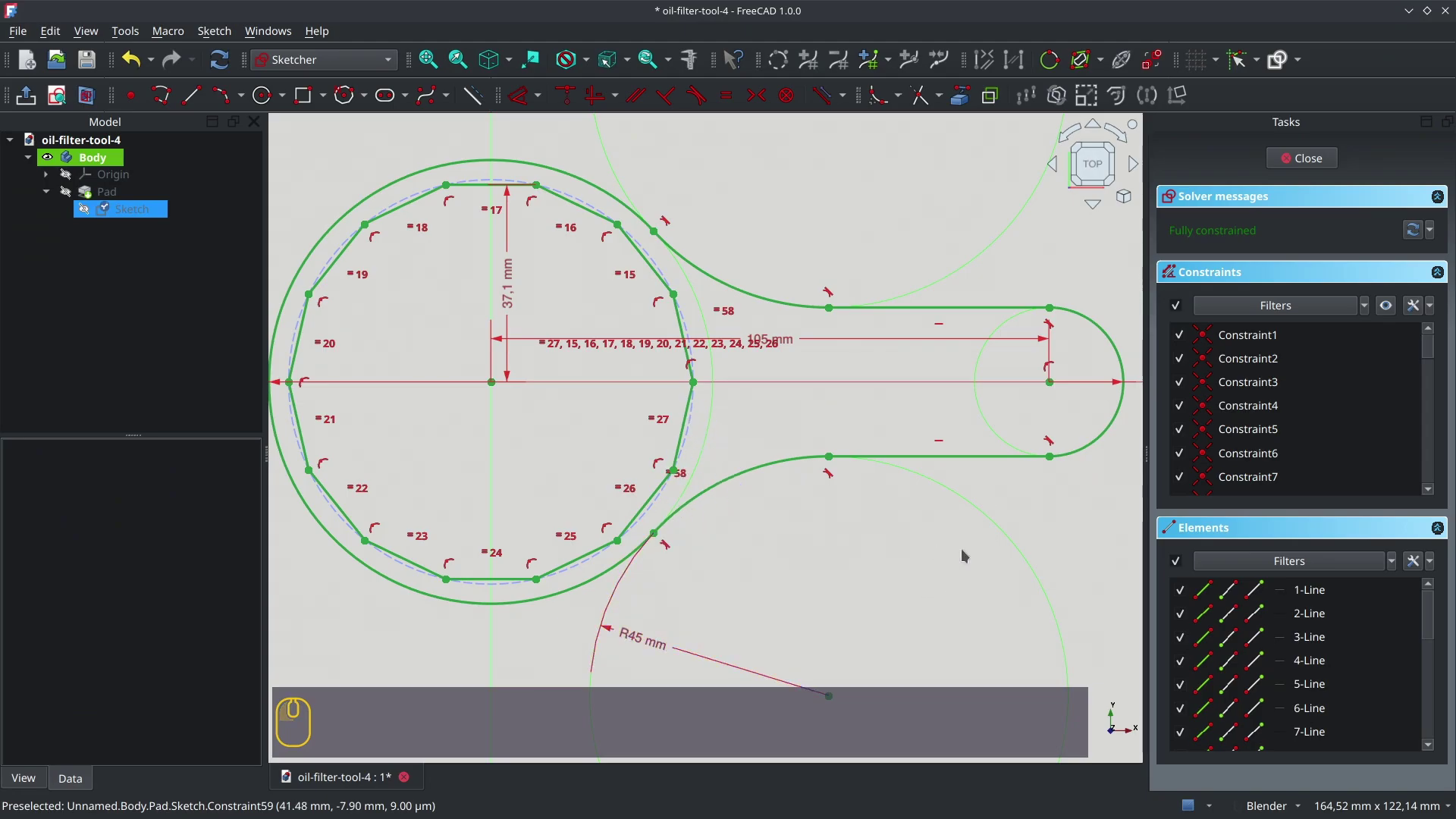
click(1289, 159)
Chamfer the pad's upper outer edge, picked along the straight side of the handle, with an equal-distance size of 1.5 mm
mouse_move(898, 552)
middle_down()
mouse_move(769, 493)
mouse_move(804, 556)
middle_up()
scroll(739, 470, up, 3)
scroll(804, 505, down, 1)
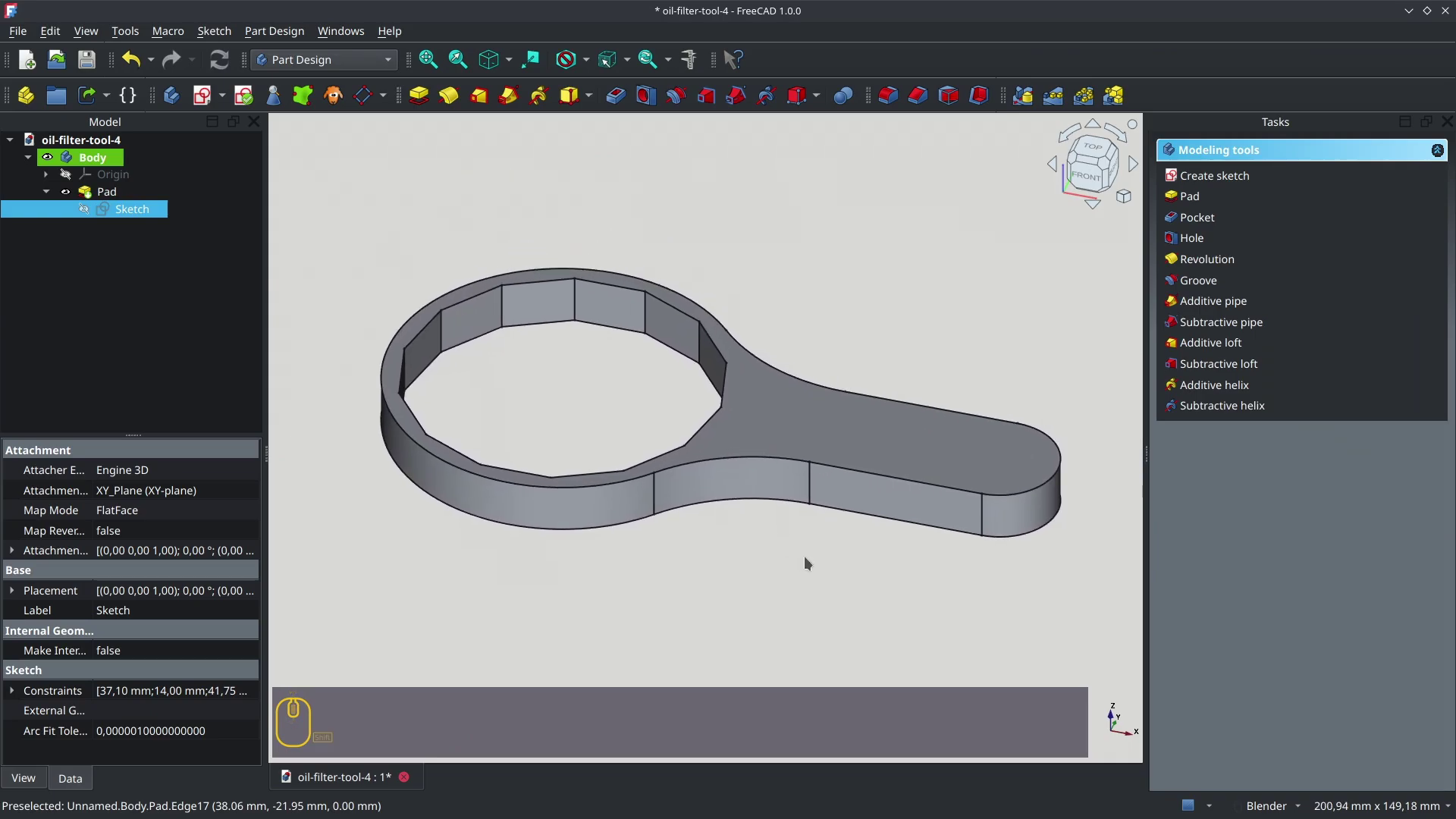
click(905, 487)
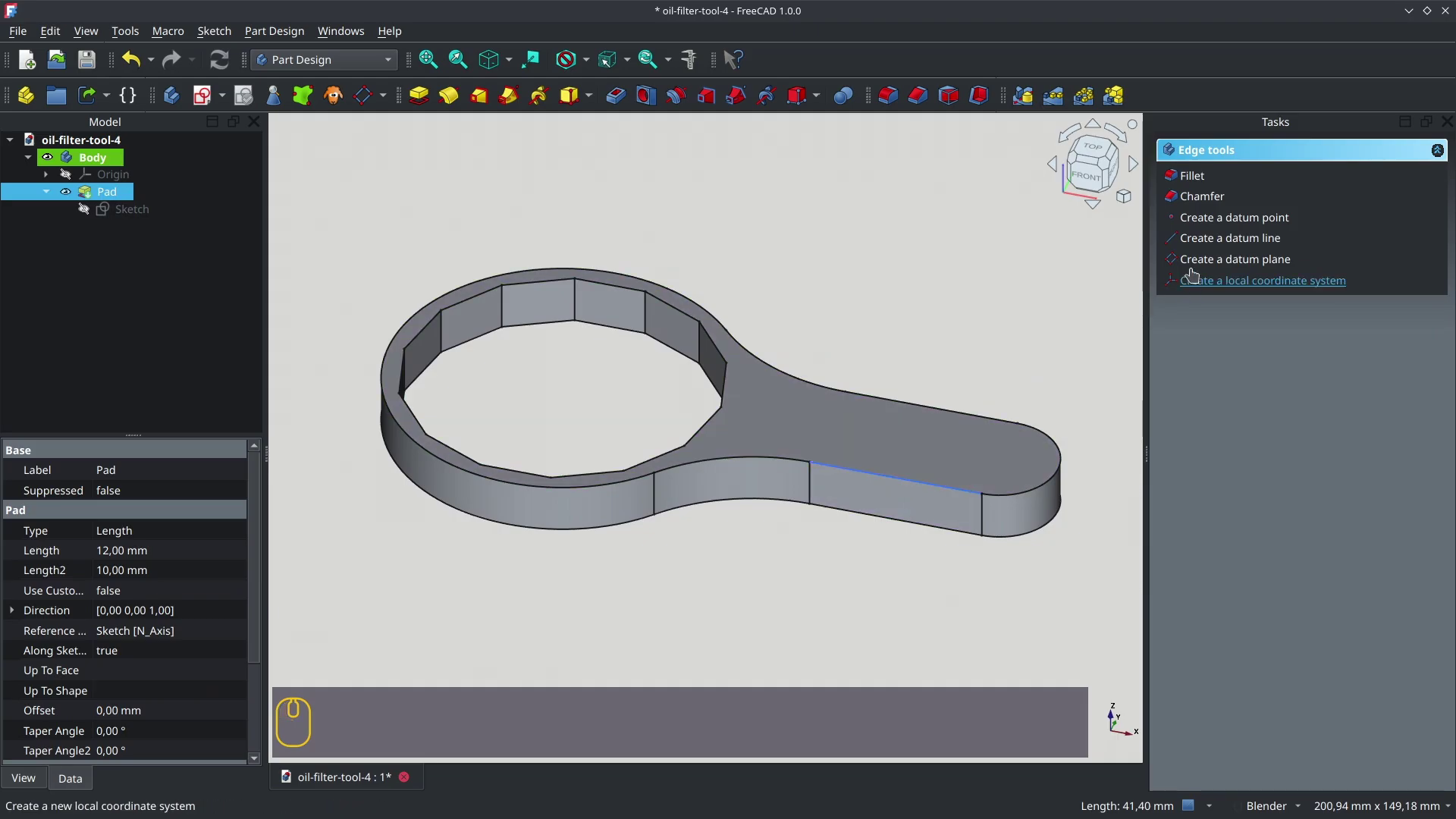
click(1197, 196)
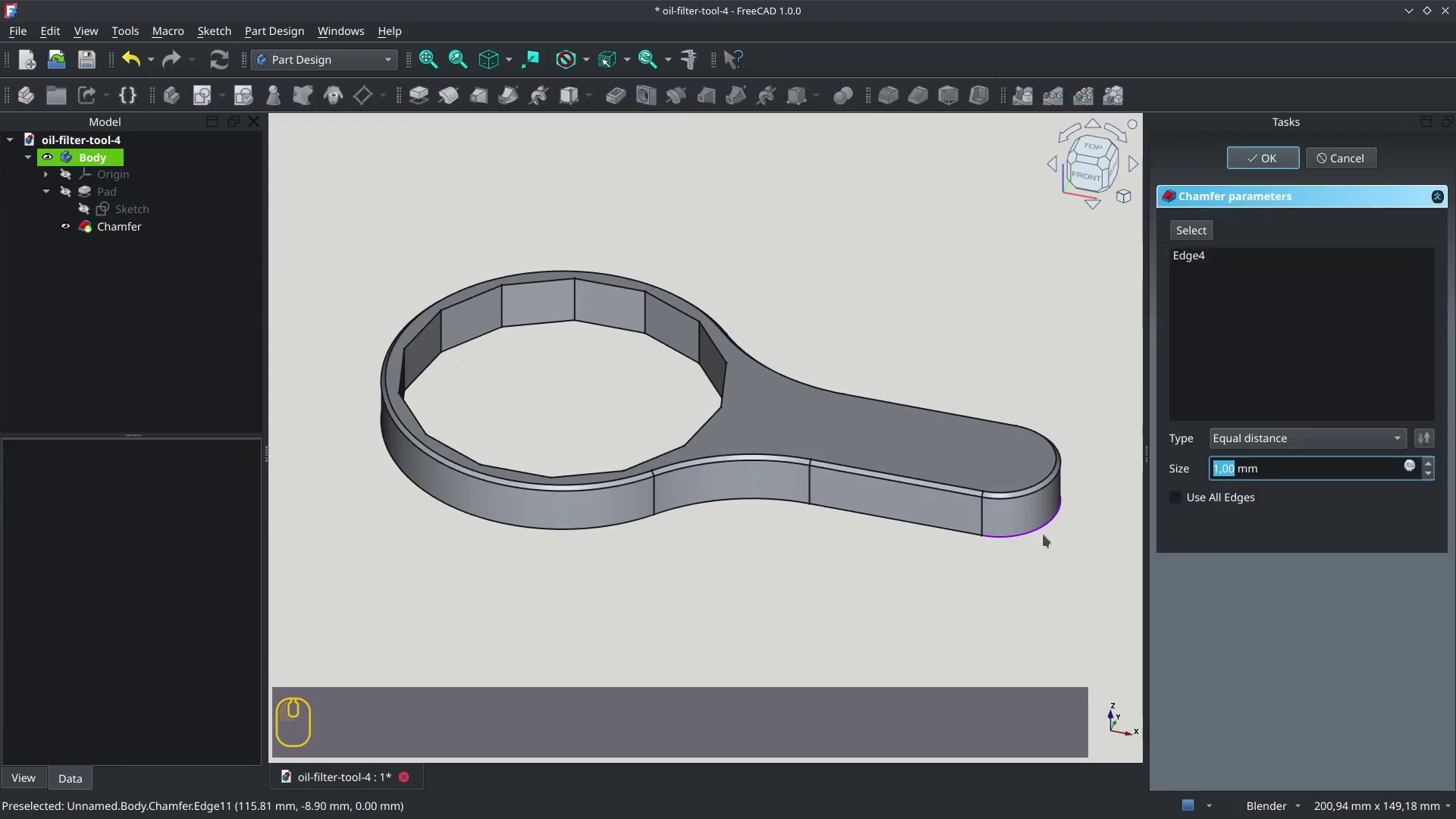
text(1,5)
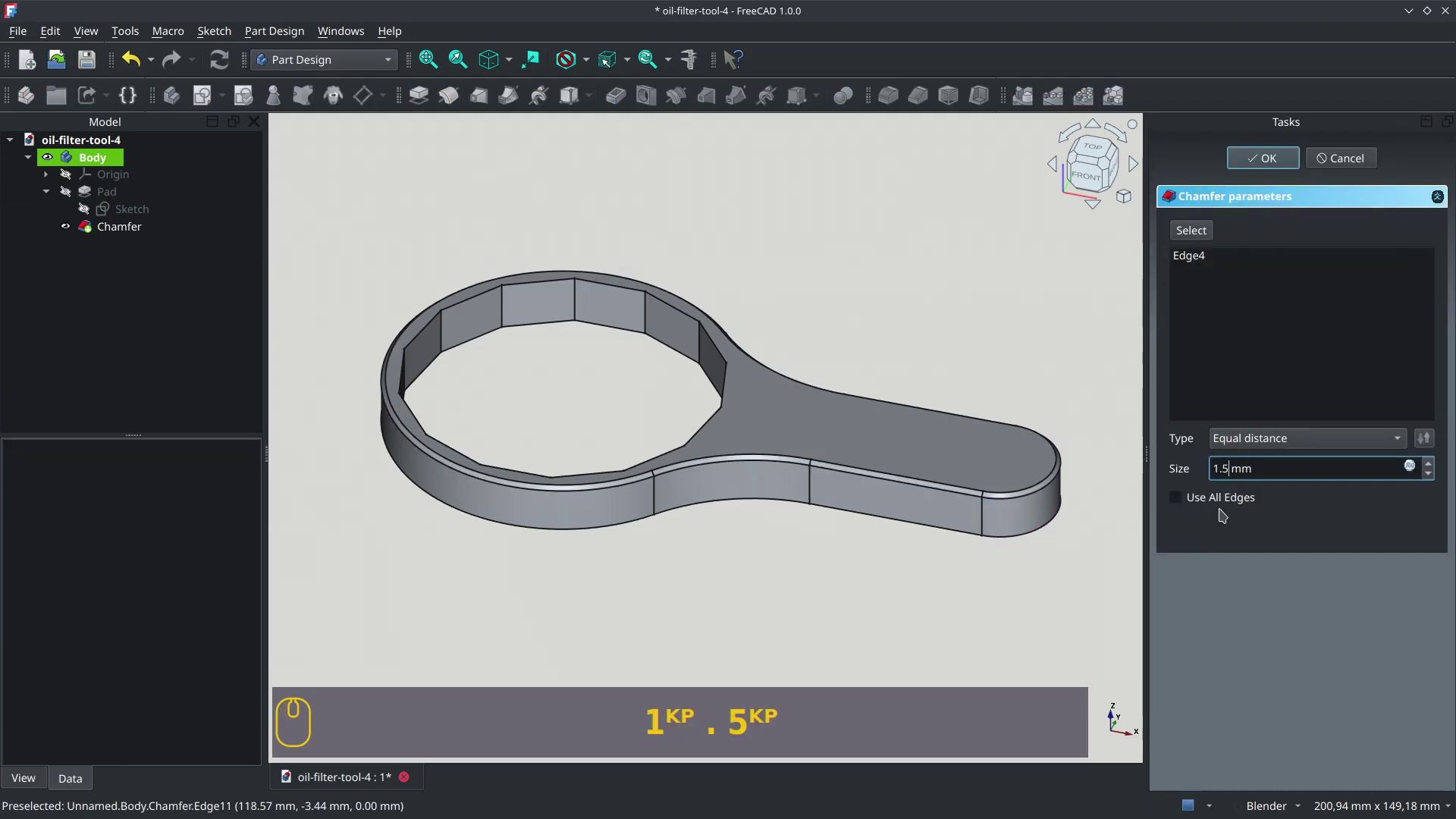
key(Return)
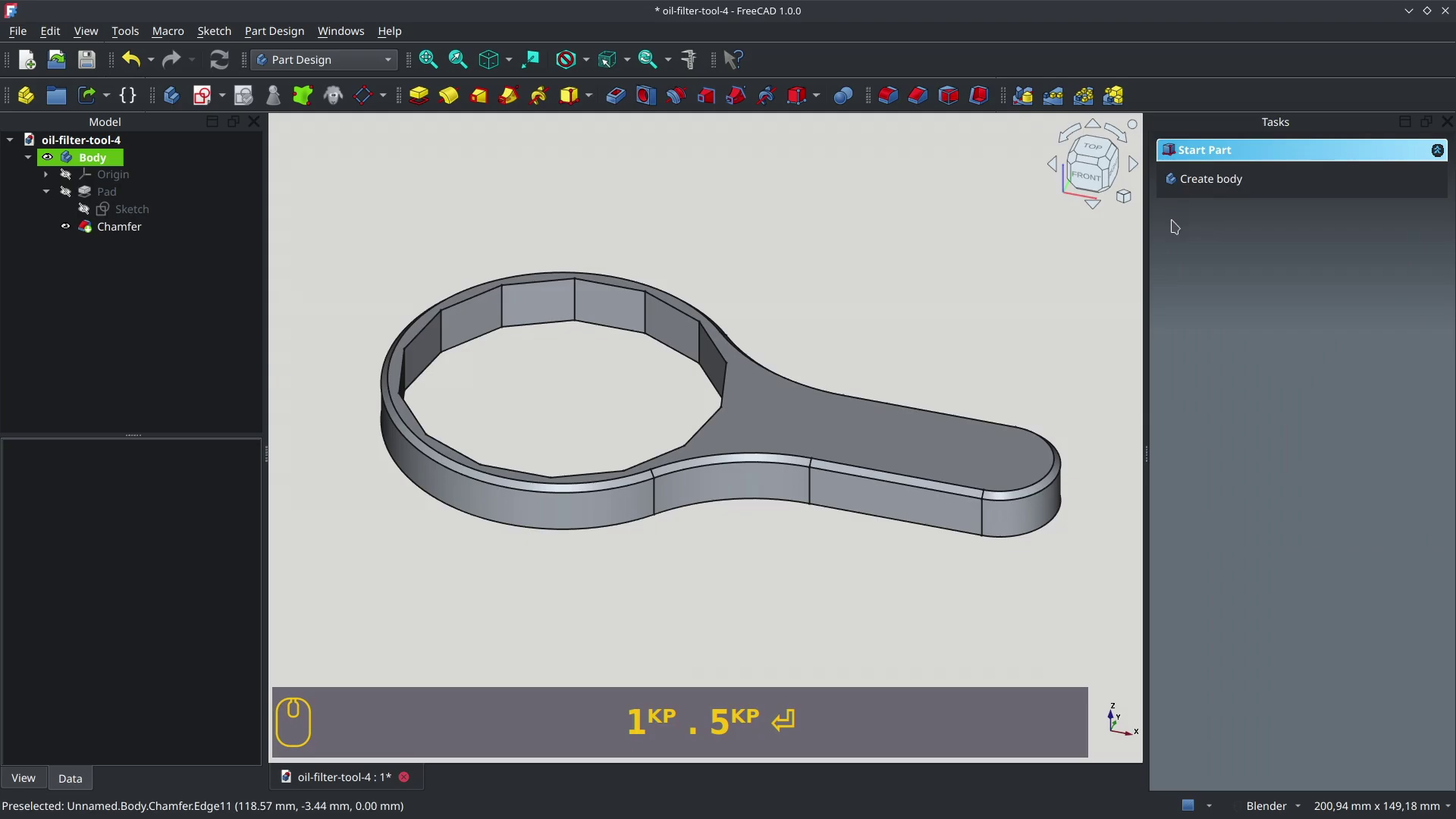
Edit the chamfer to also include the lower outer edge of the handle
double_click(122, 226)
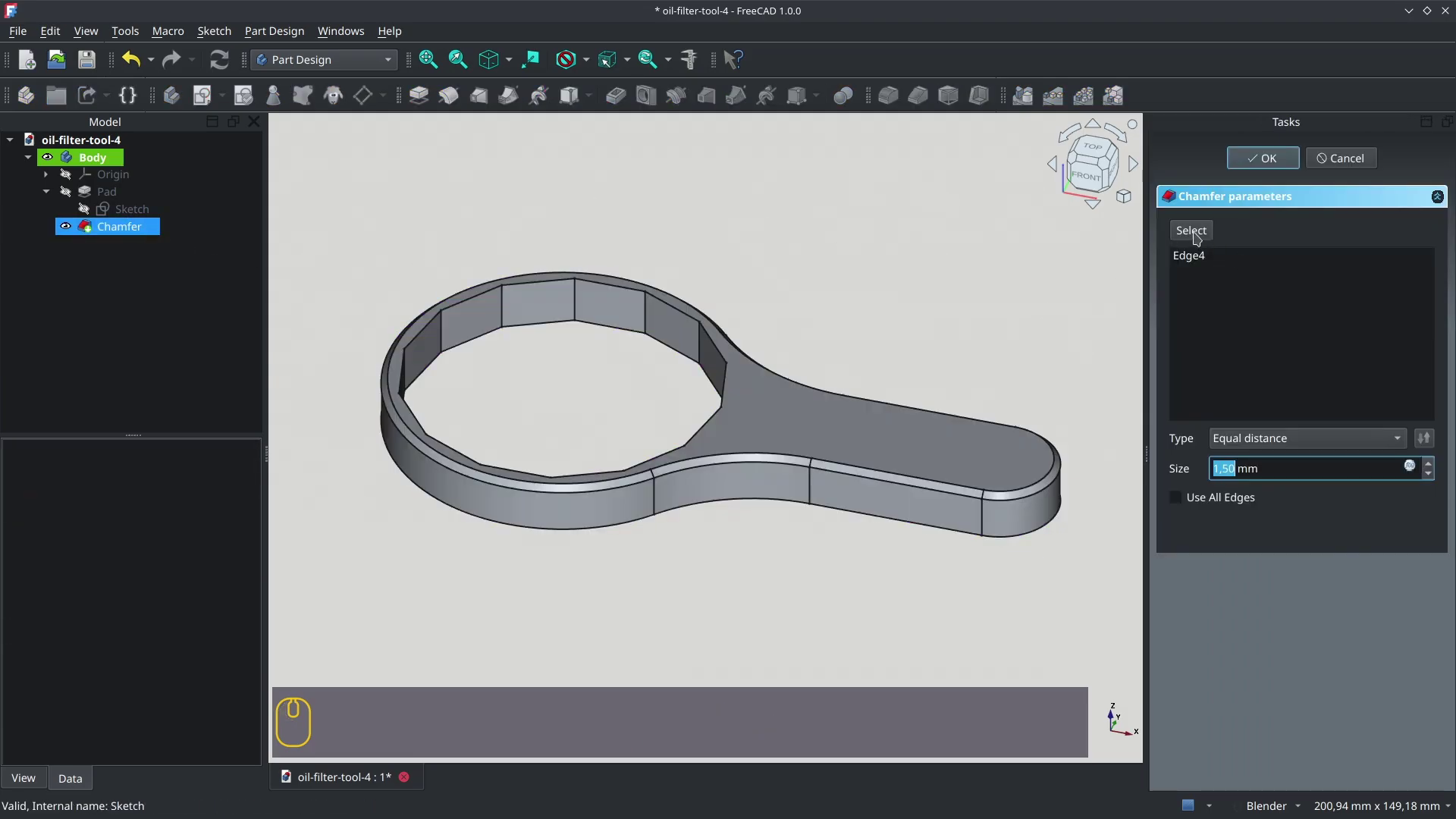
click(1194, 231)
click(935, 530)
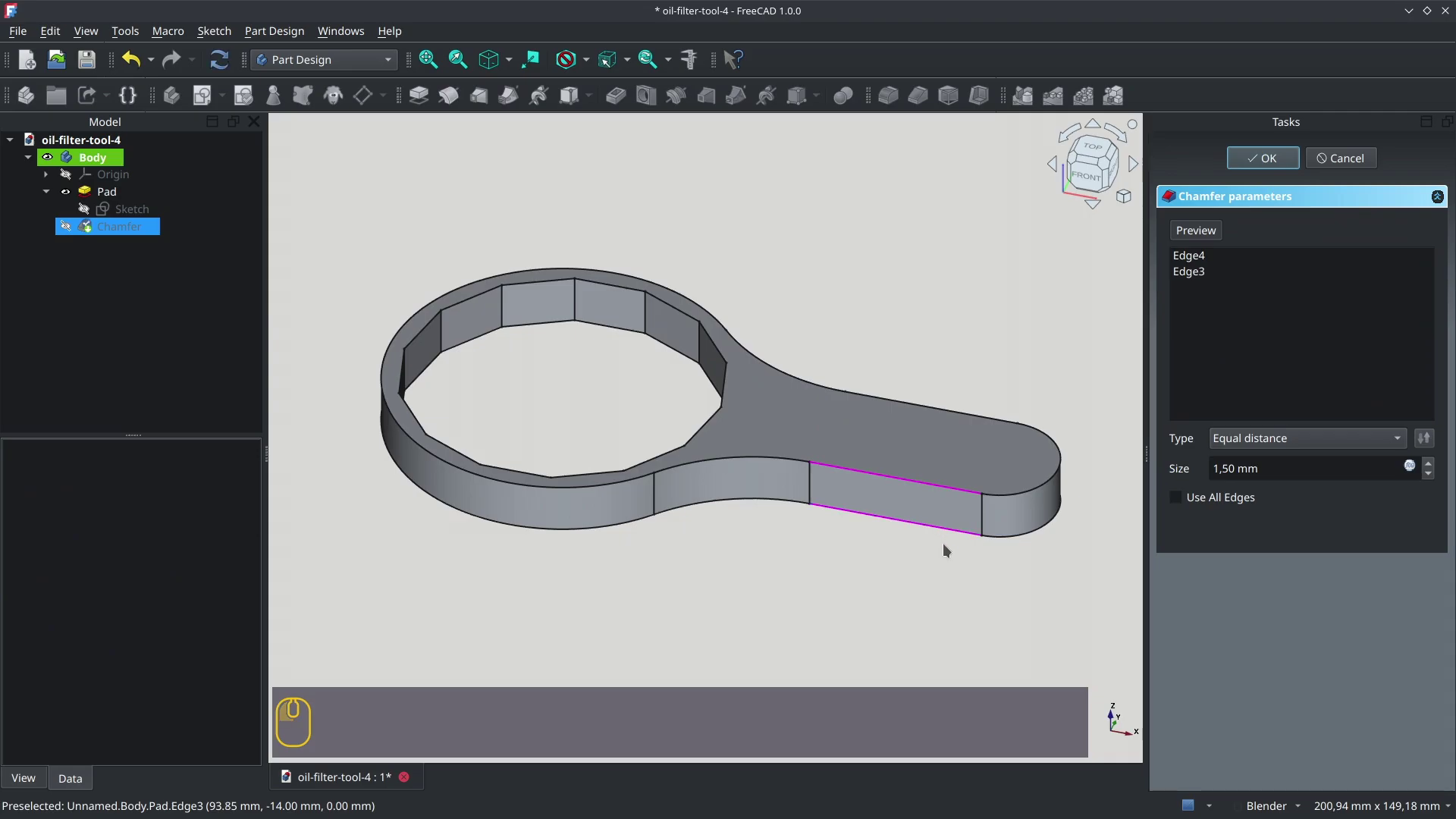
click(1196, 233)
mouse_move(1021, 576)
middle_down()
mouse_move(898, 521)
mouse_move(943, 511)
mouse_move(994, 595)
mouse_move(1049, 575)
middle_up()
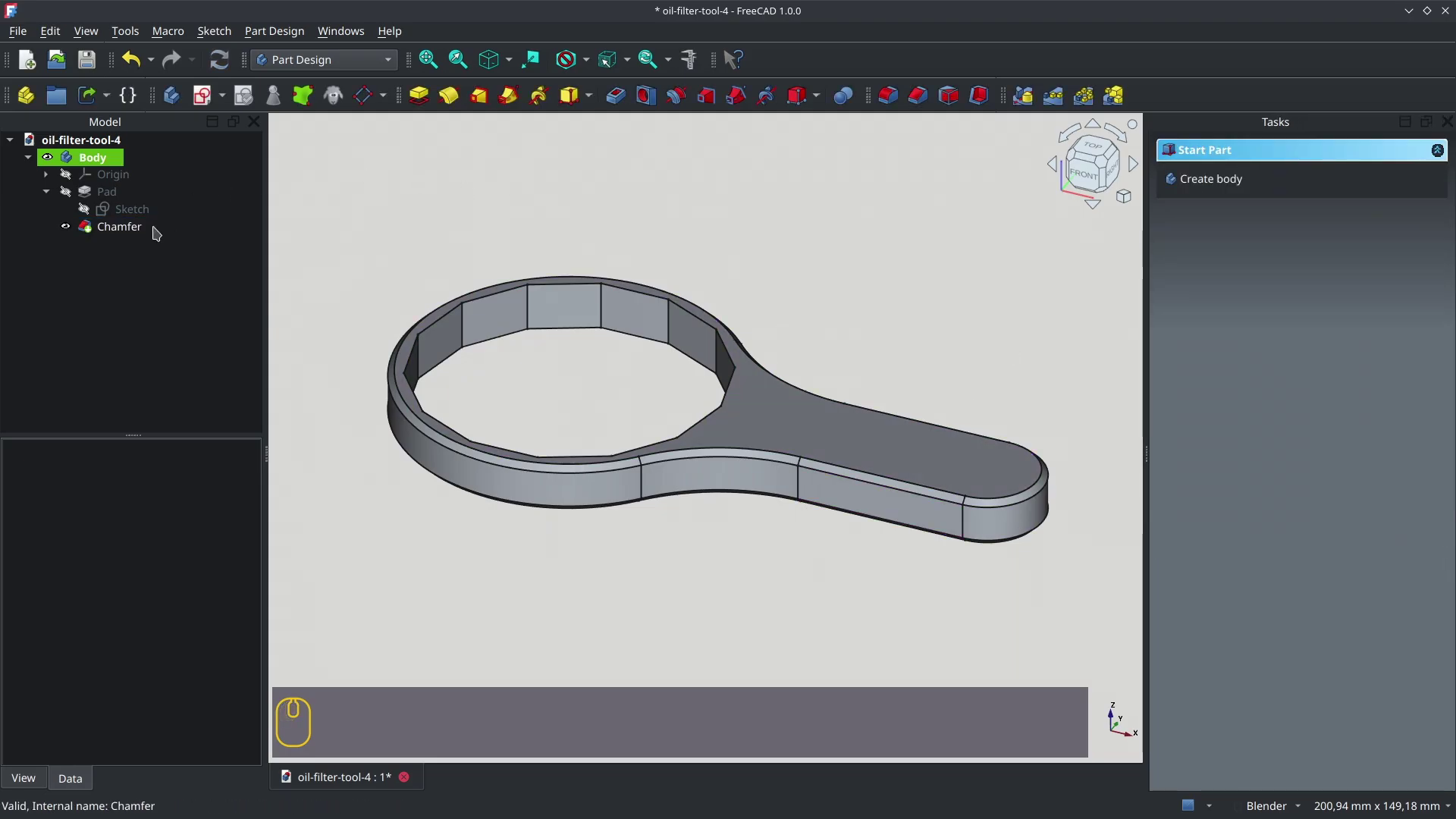
Reopen the pad's sketch and move the 105 mm, 37.1 mm and R41.75 mm dimension labels clear of the profile interior
double_click(130, 210)
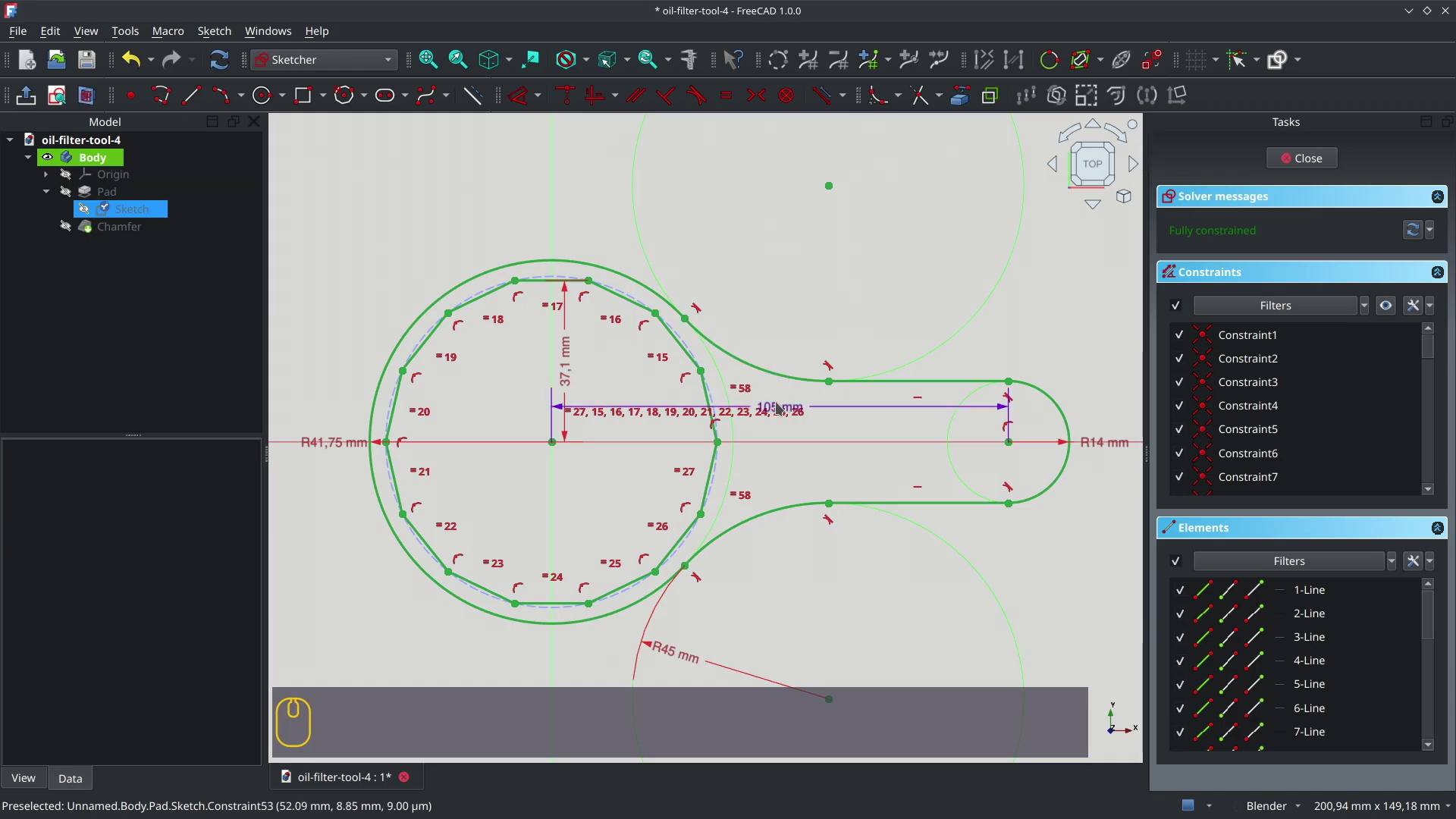
drag(779, 409, 752, 220)
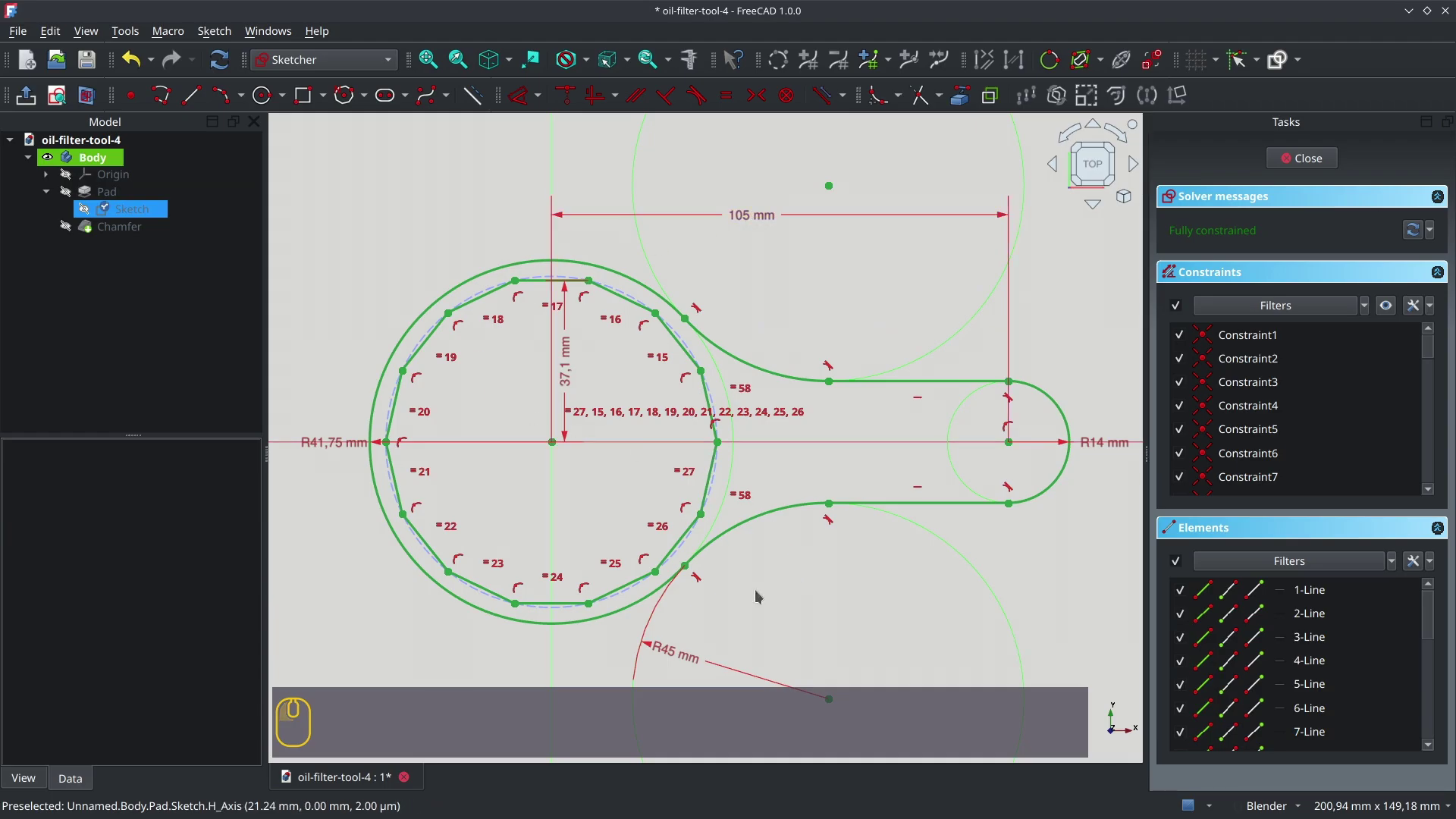
drag(558, 371, 318, 379)
drag(333, 440, 326, 510)
Draw a circle about 9.4 mm in diameter on the horizontal axis near the ring, plus two smaller circles below and above the axis
click(264, 95)
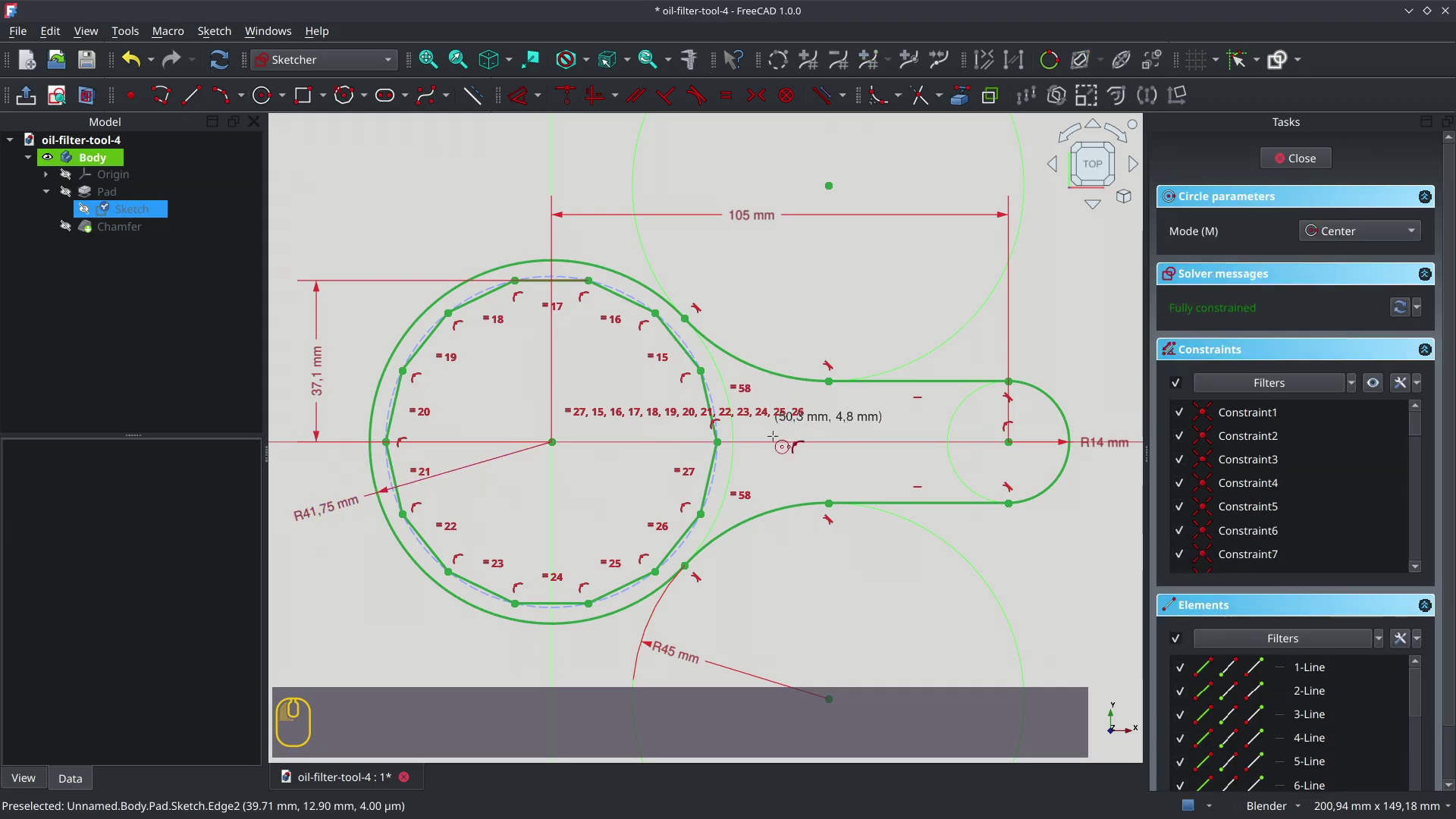
click(794, 441)
click(796, 421)
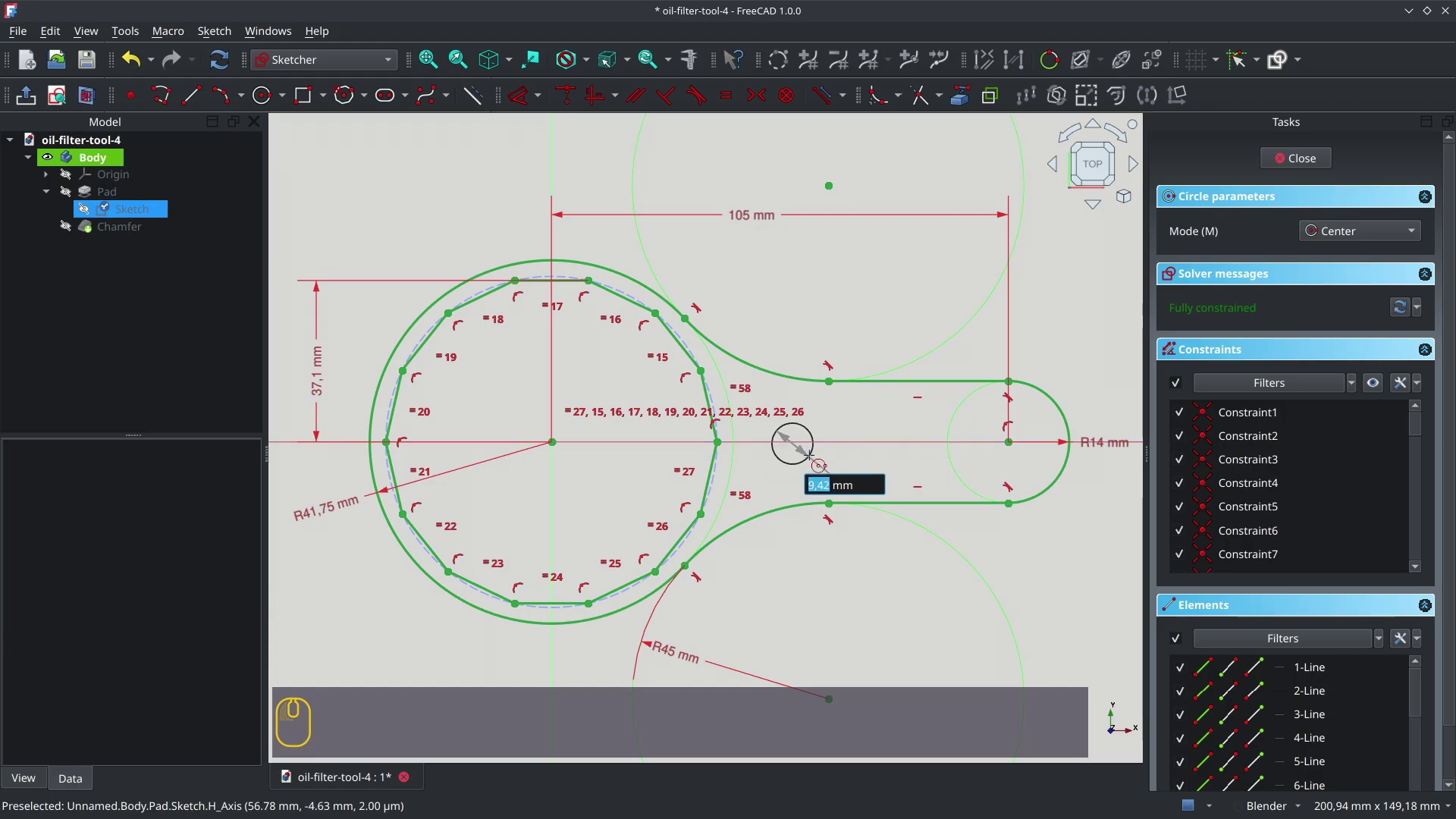
click(744, 478)
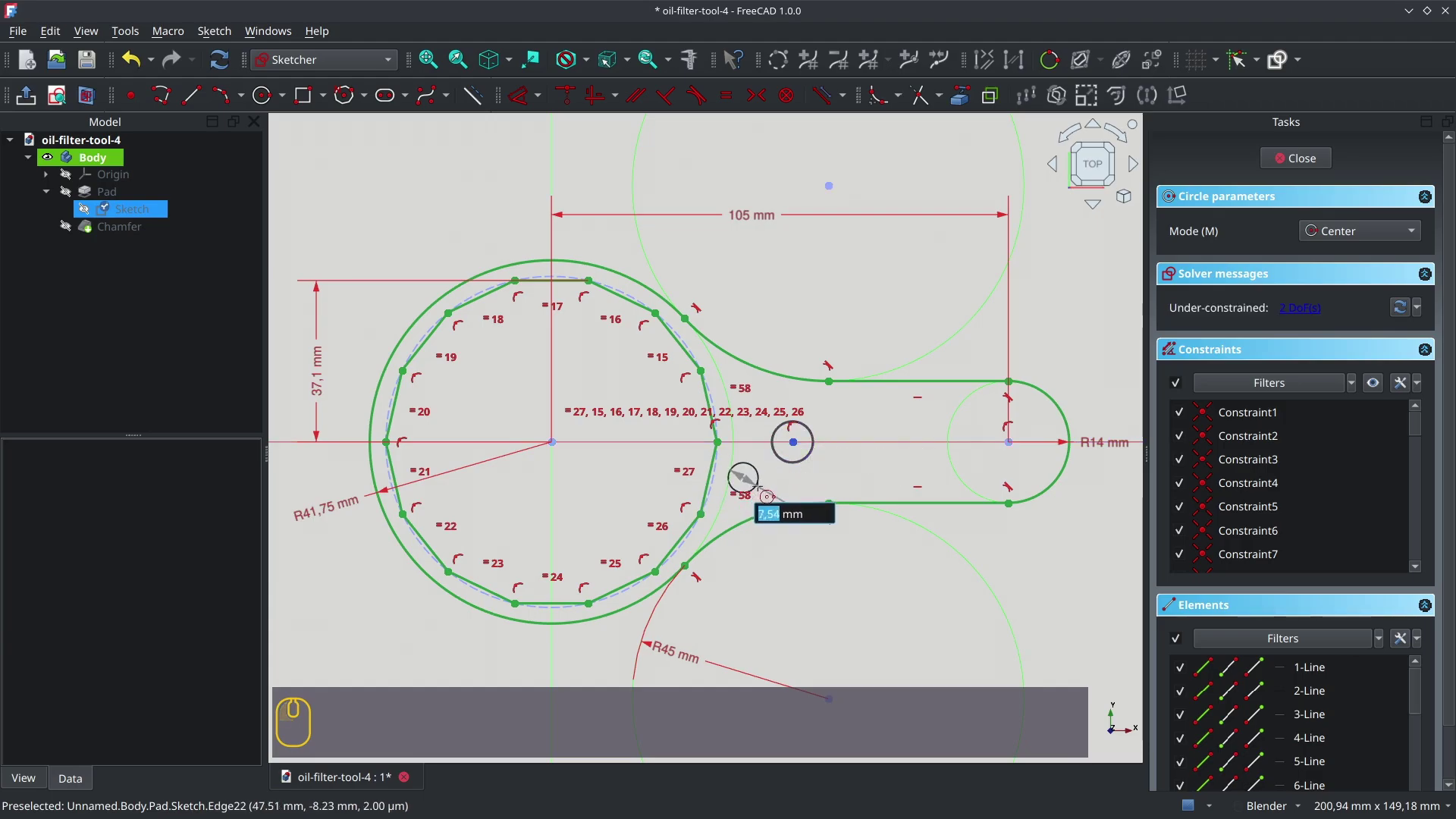
click(762, 485)
click(739, 408)
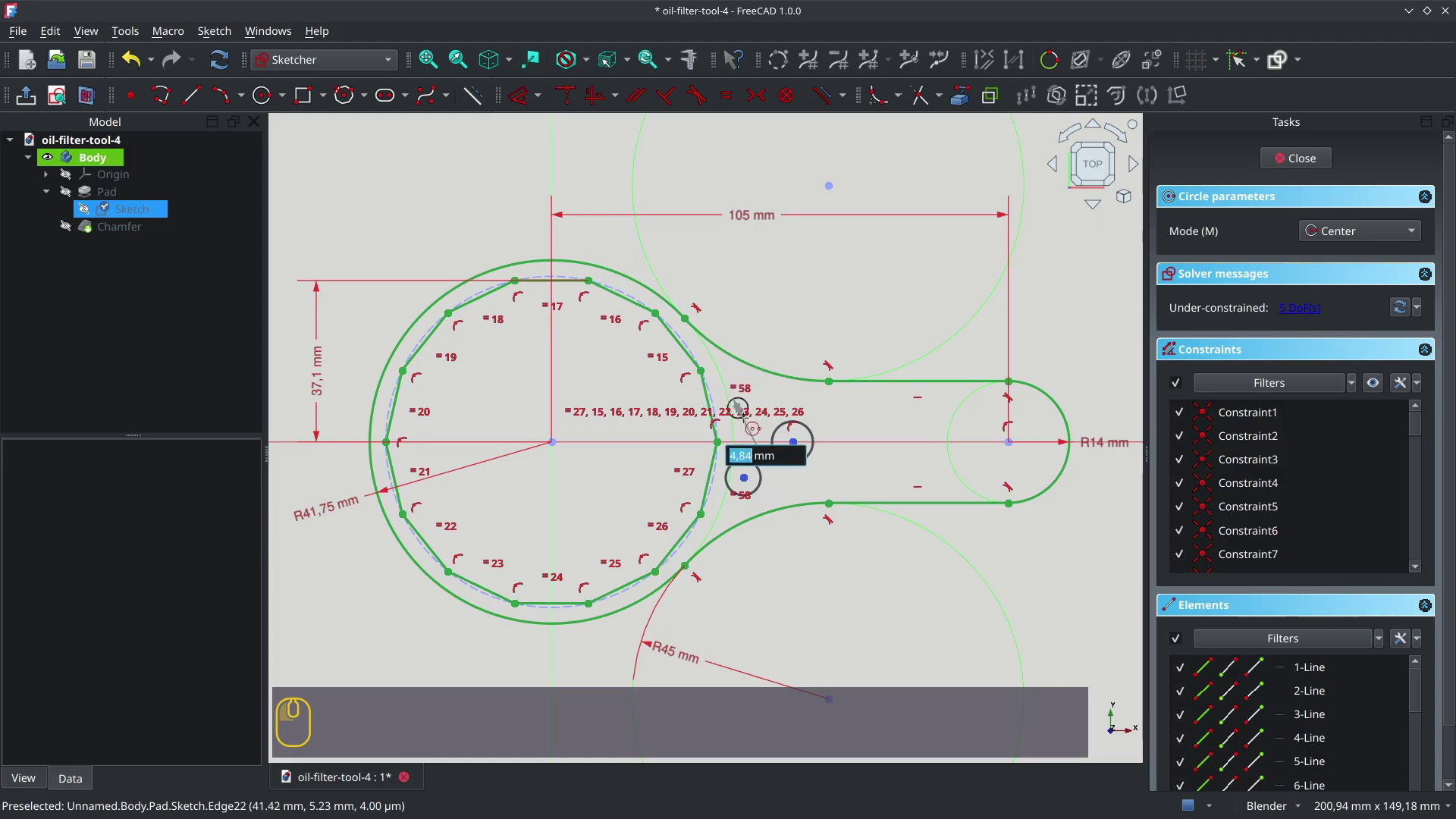
click(753, 420)
right_click(810, 453)
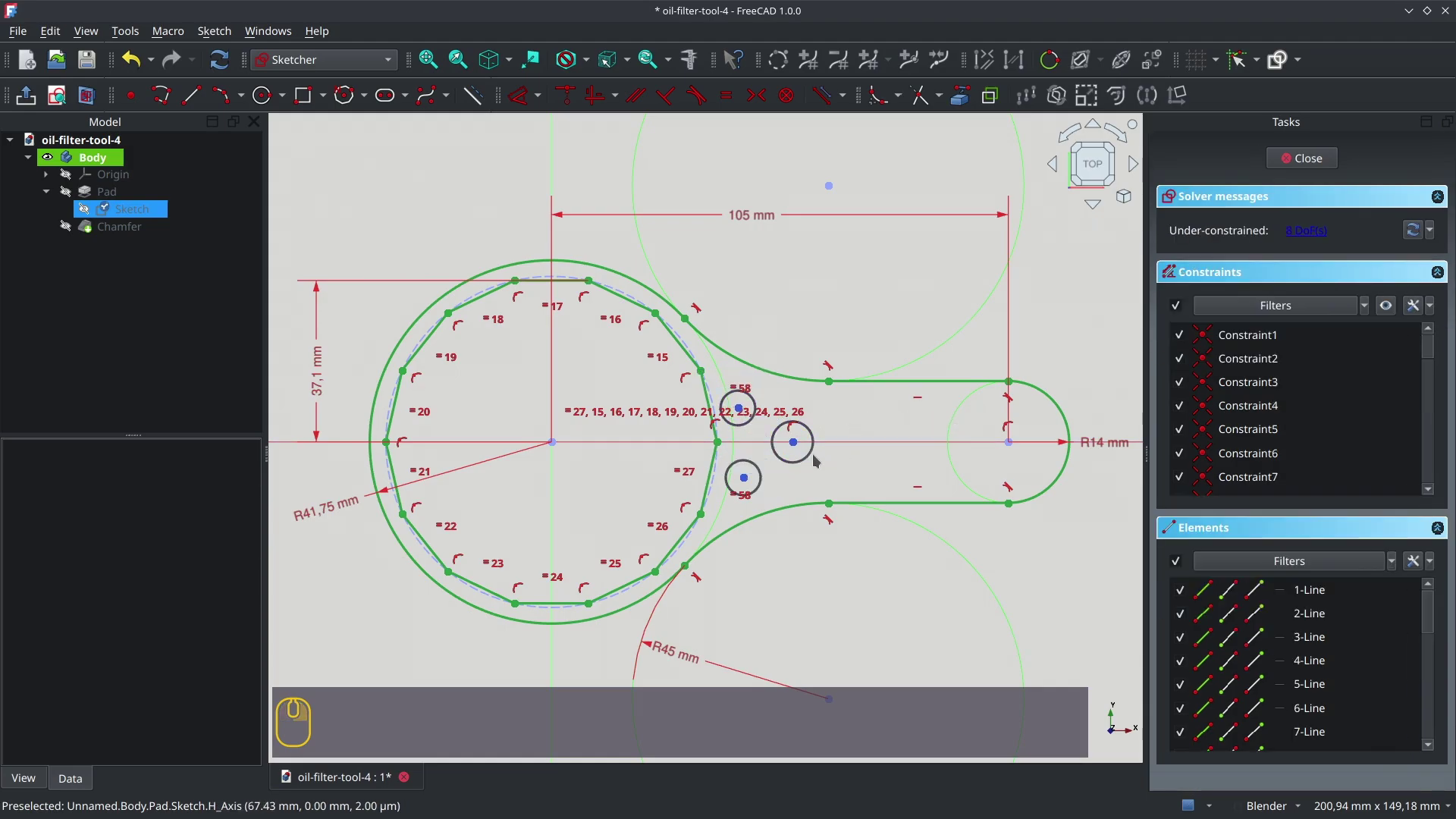
Constrain the radius of the circle on the horizontal axis to 5 mm
scroll(798, 453, up, 5)
click(839, 456)
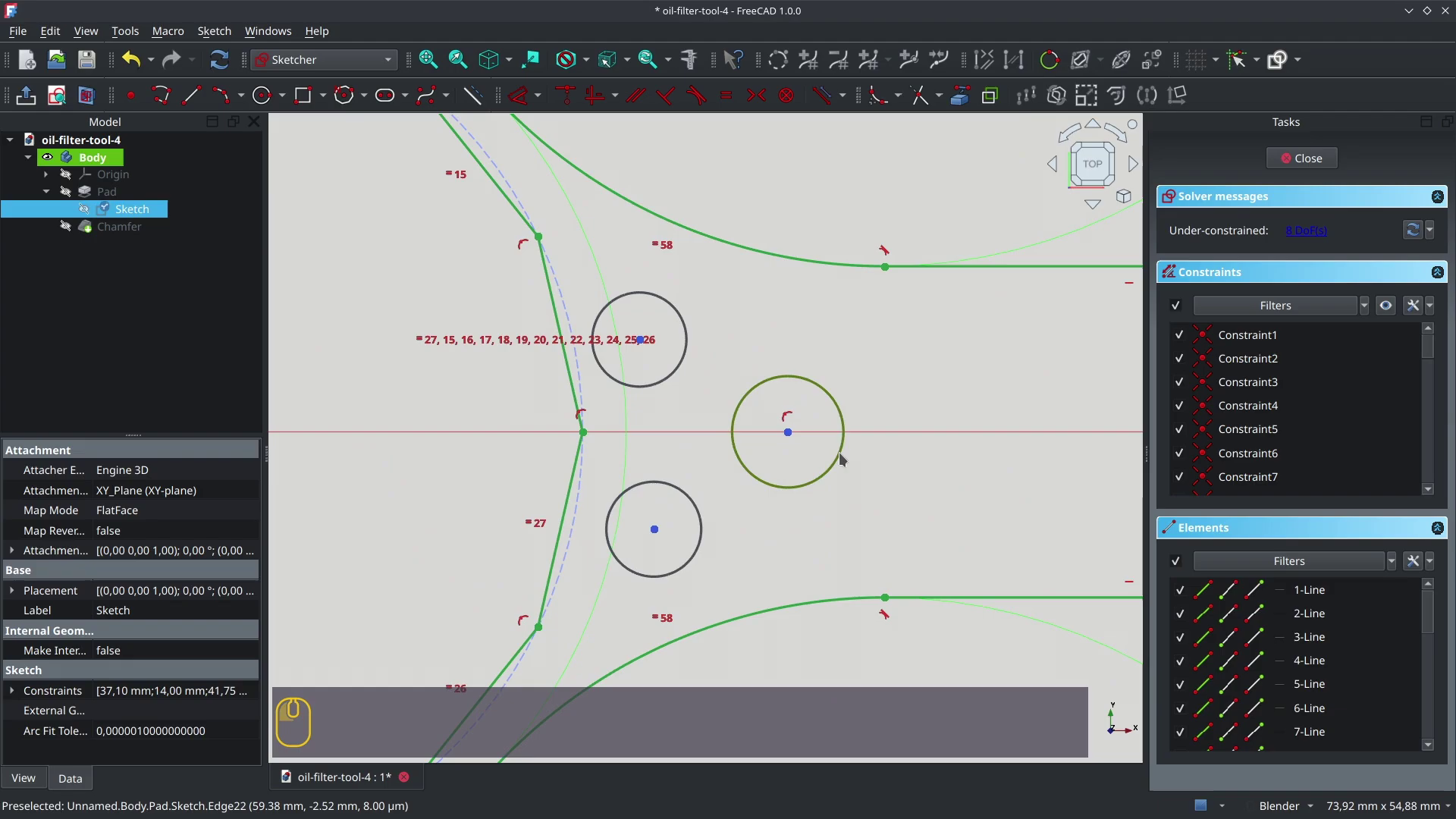
key(k)
key(r)
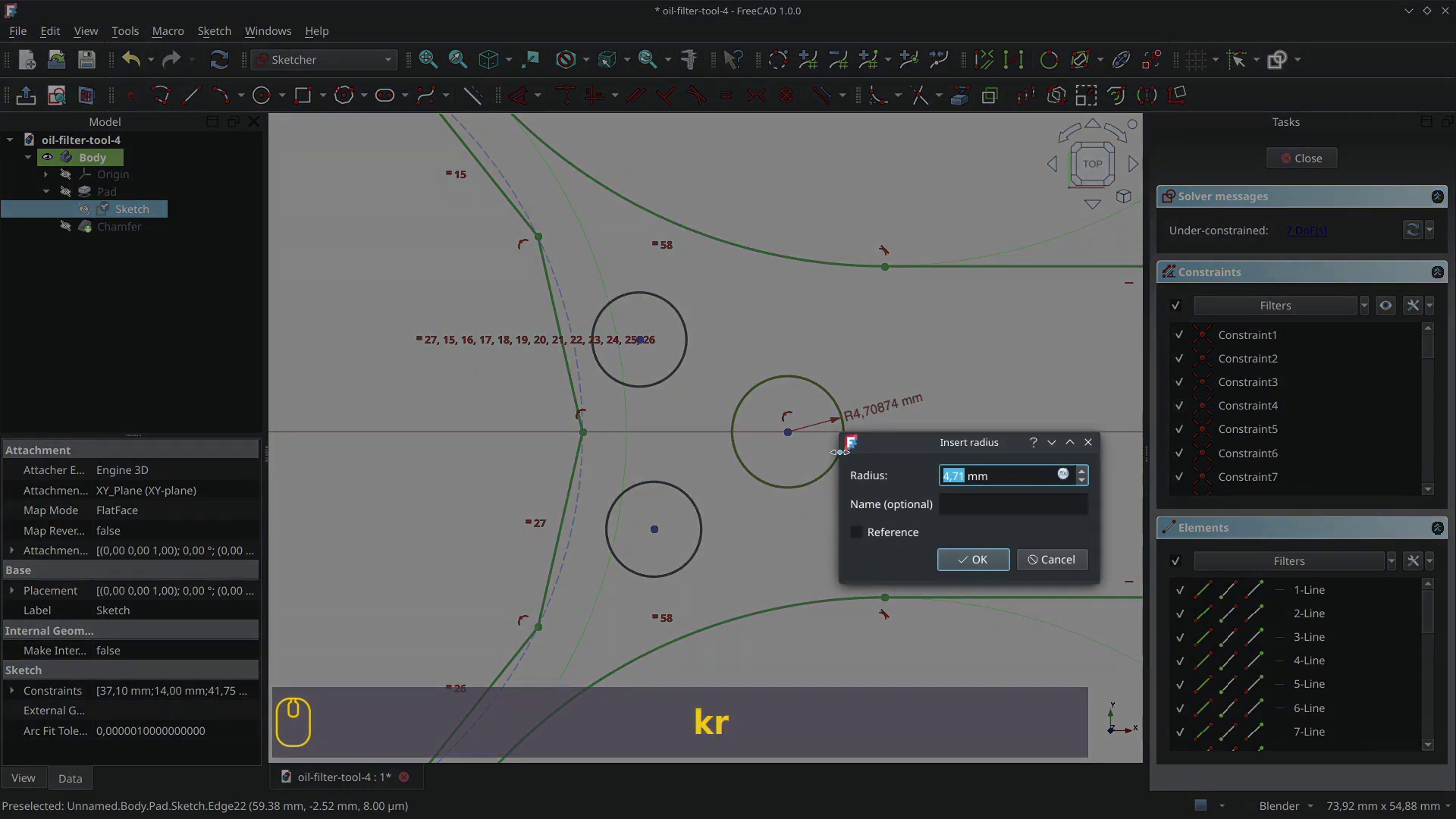
text(6)
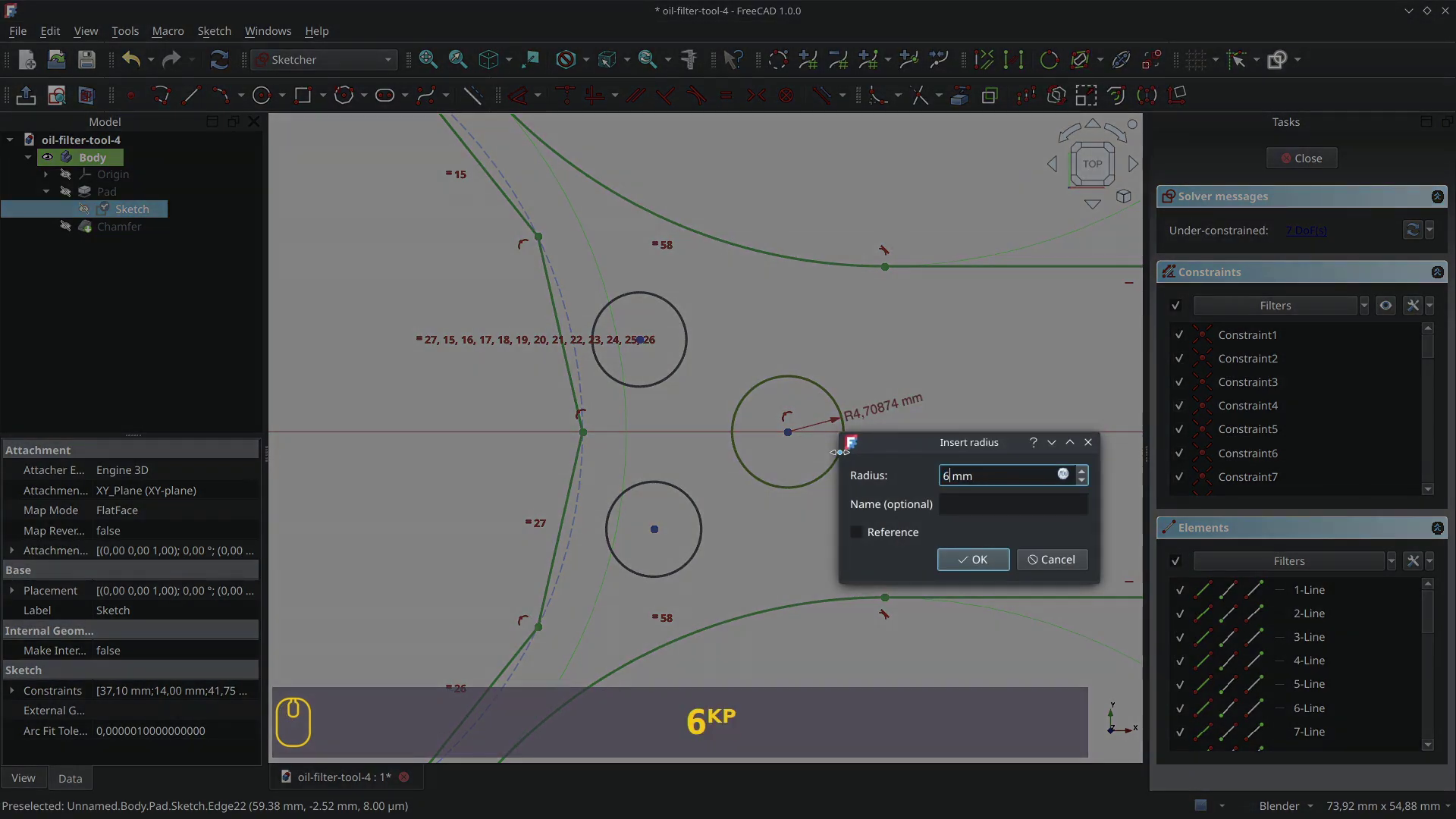
key(BackSpace)
text(5)
key(Return)
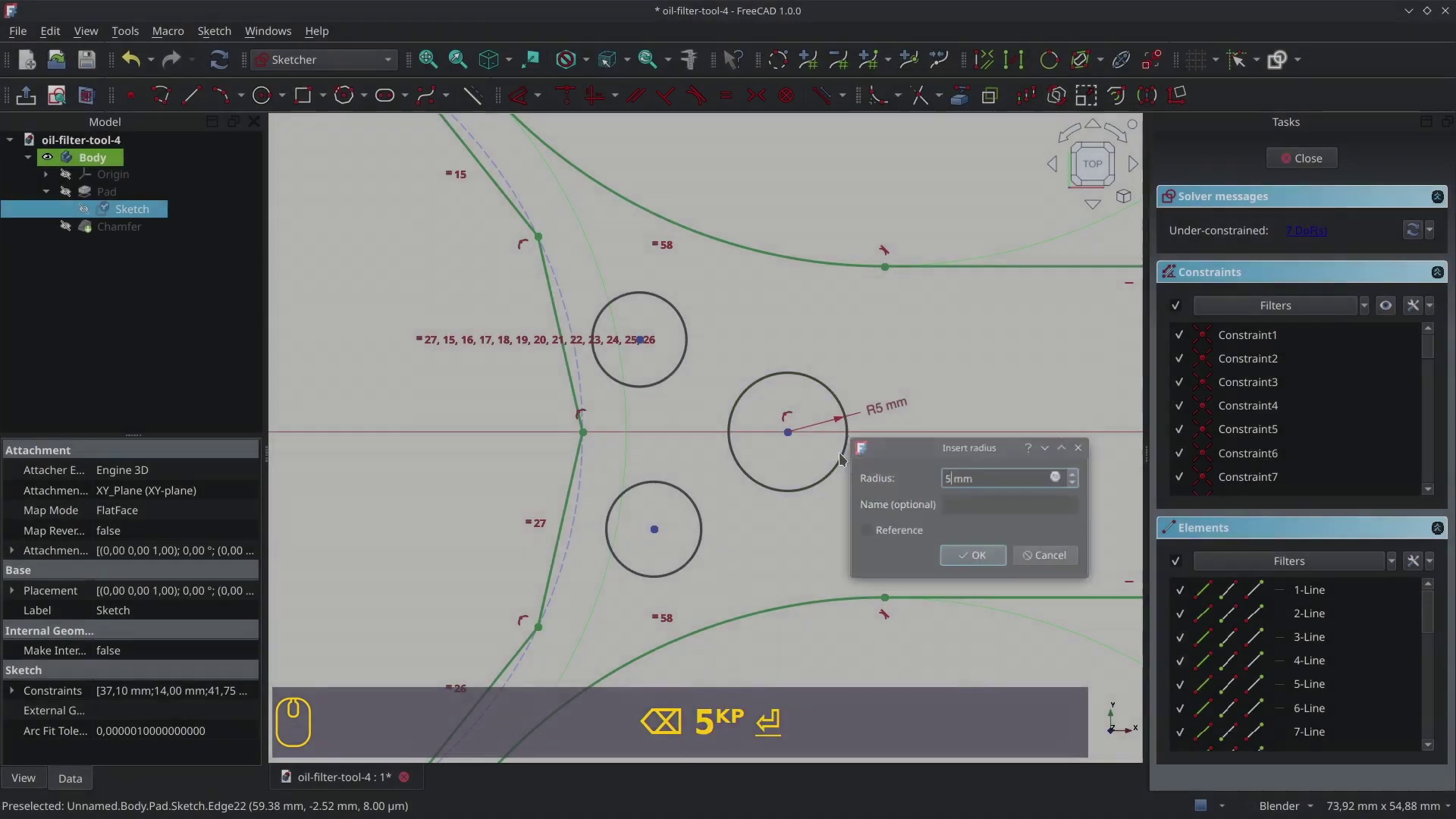
Constrain the two smaller circles between the ring and the 5 mm circle to equal radii
click(695, 506)
click(675, 373)
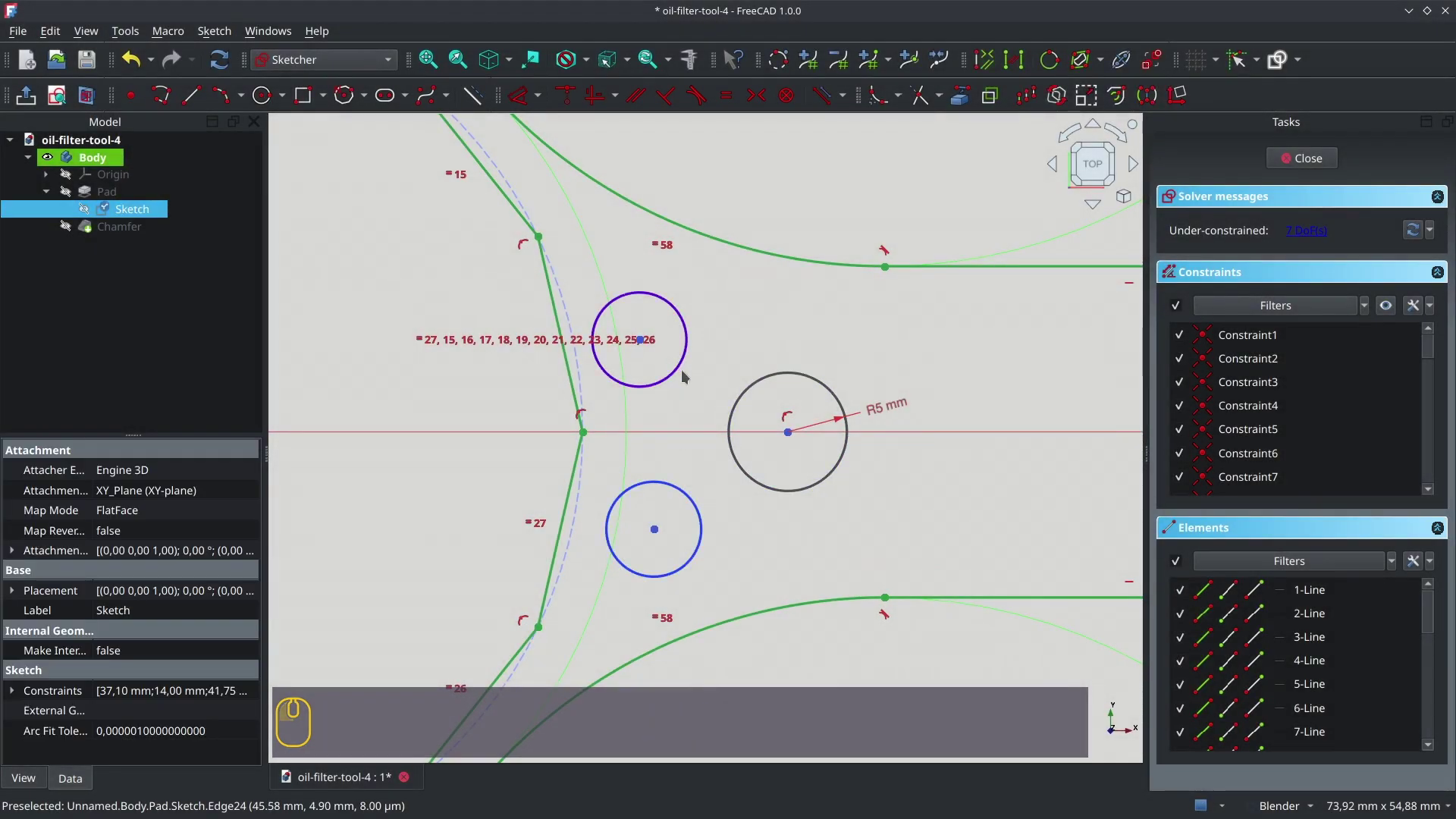
click(678, 377)
click(677, 377)
key(e)
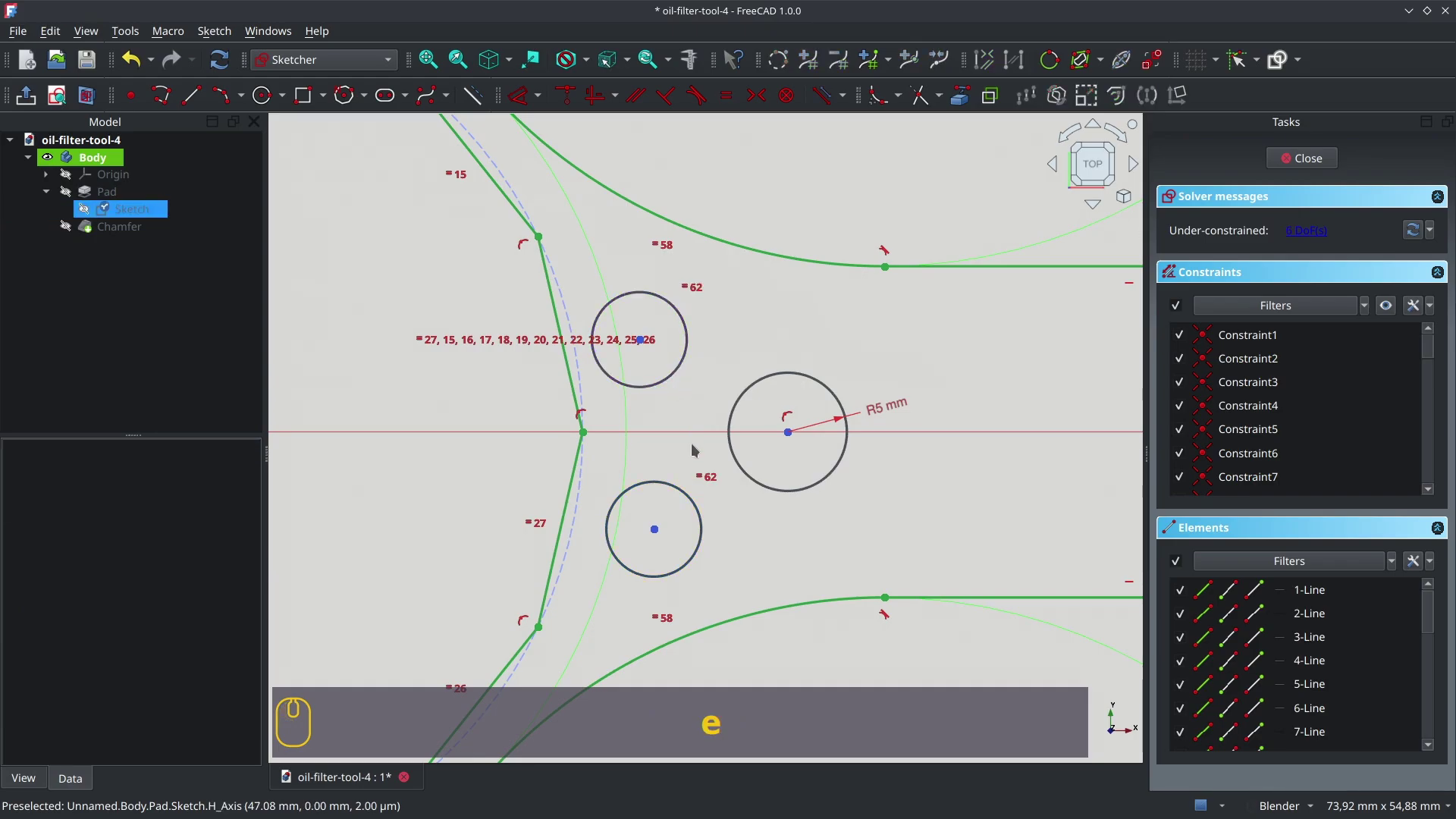
Make the two smaller circles' centres symmetric about the horizontal axis and shift the pair slightly away from the ring opening
click(655, 531)
click(640, 341)
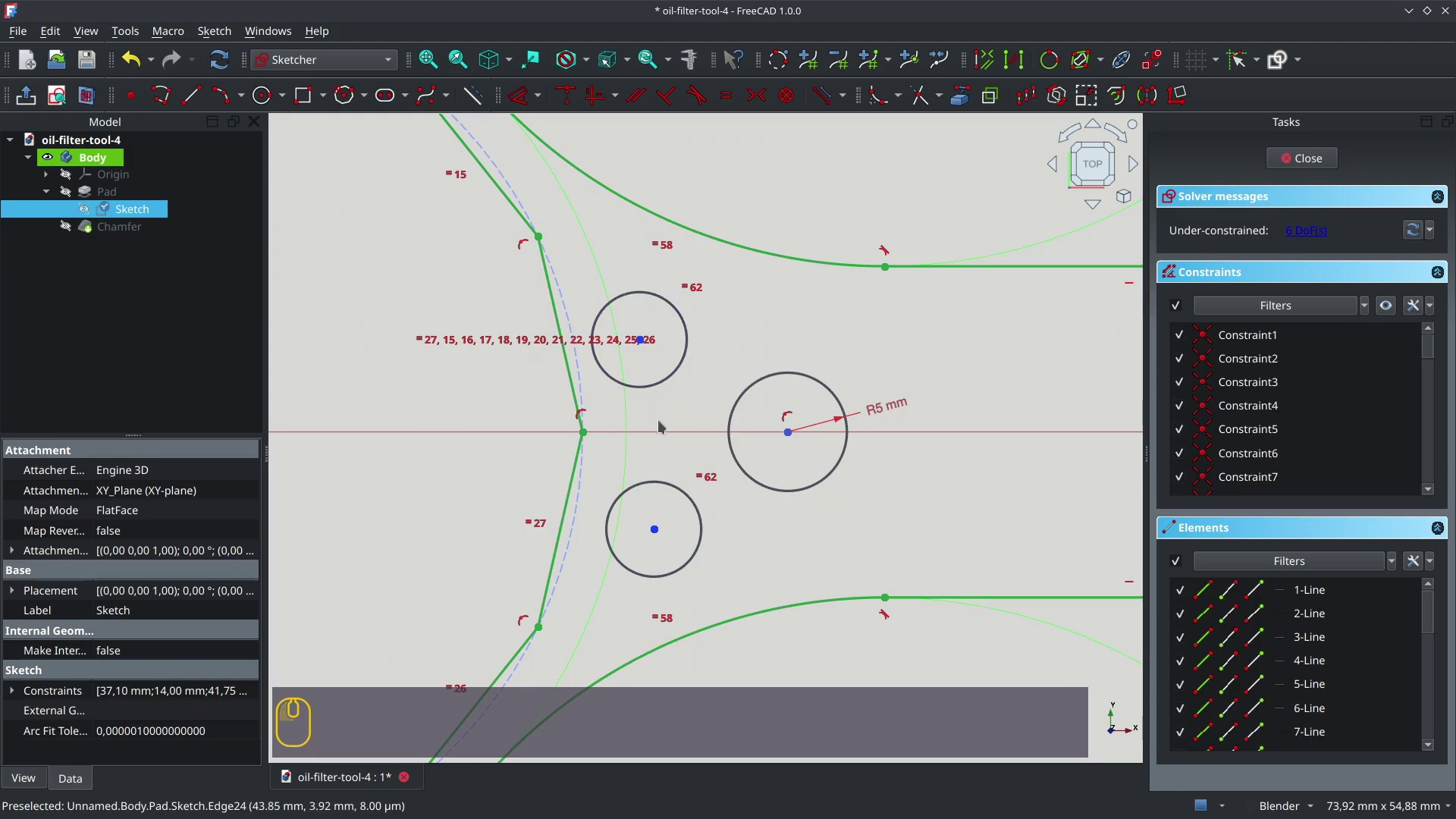
click(657, 432)
key(s)
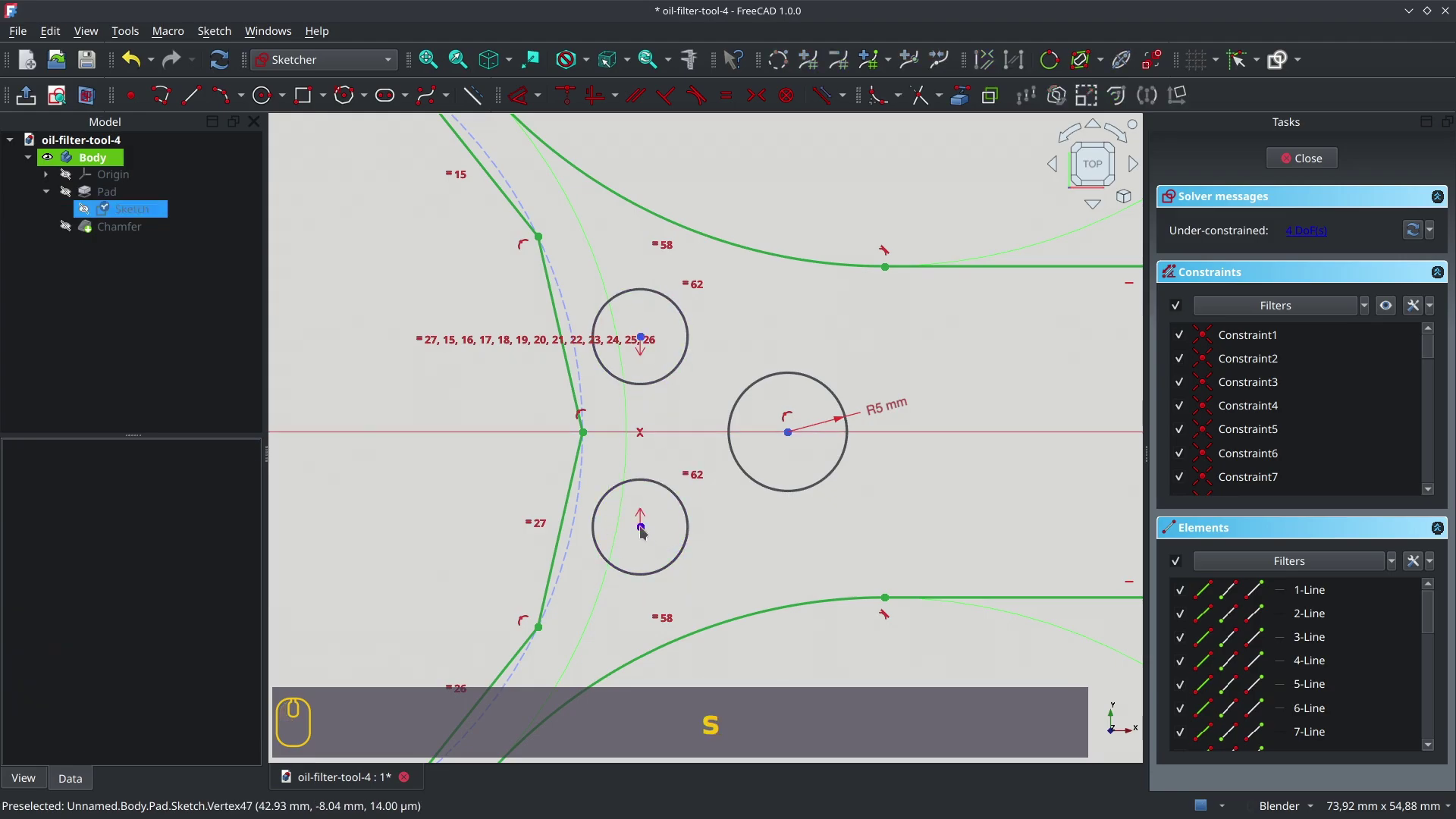
drag(640, 527, 655, 544)
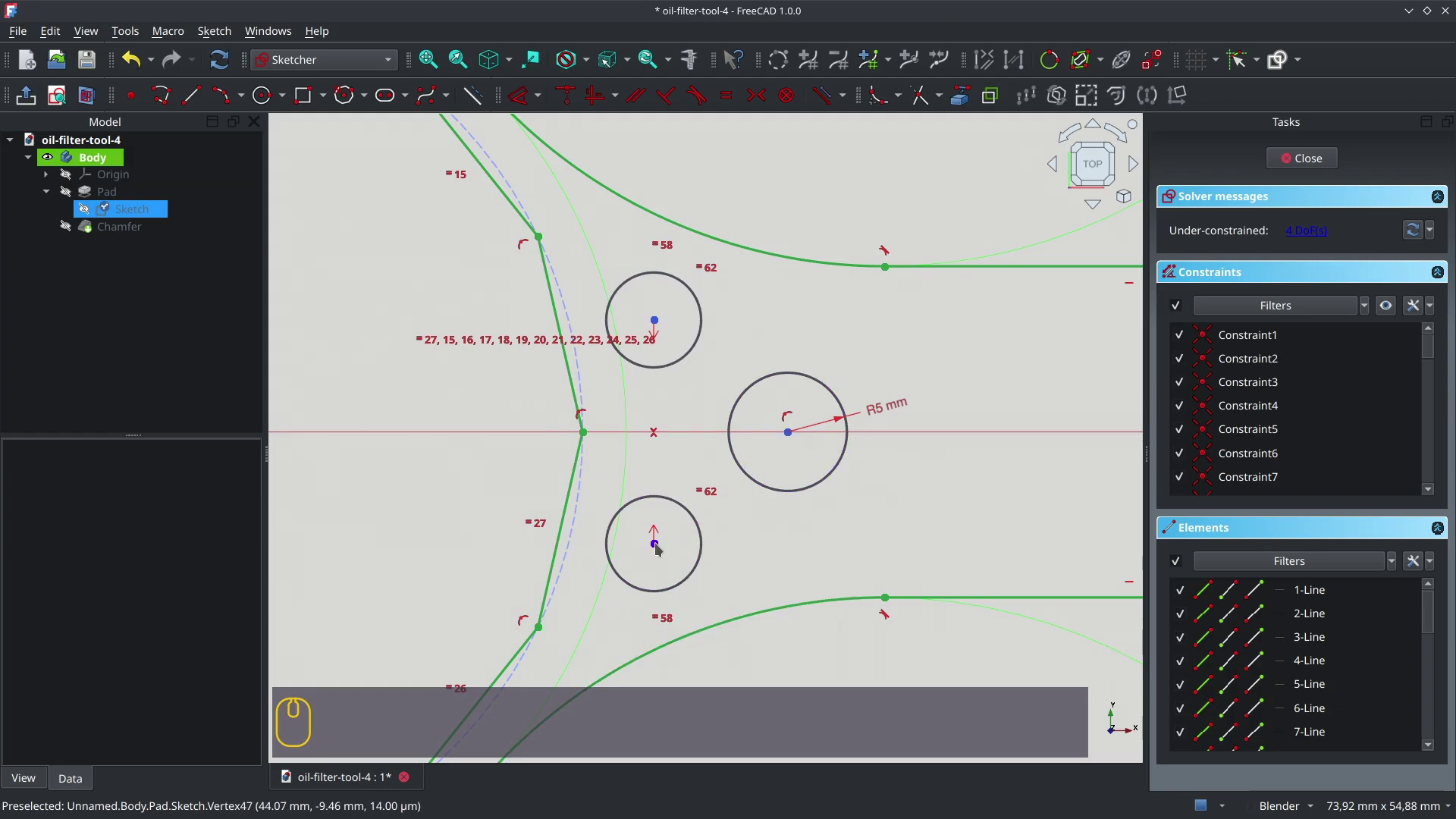
drag(657, 549, 665, 543)
Draw a circle inside the handle's rounded end, centred on the end arc's centre
scroll(920, 471, down, 4)
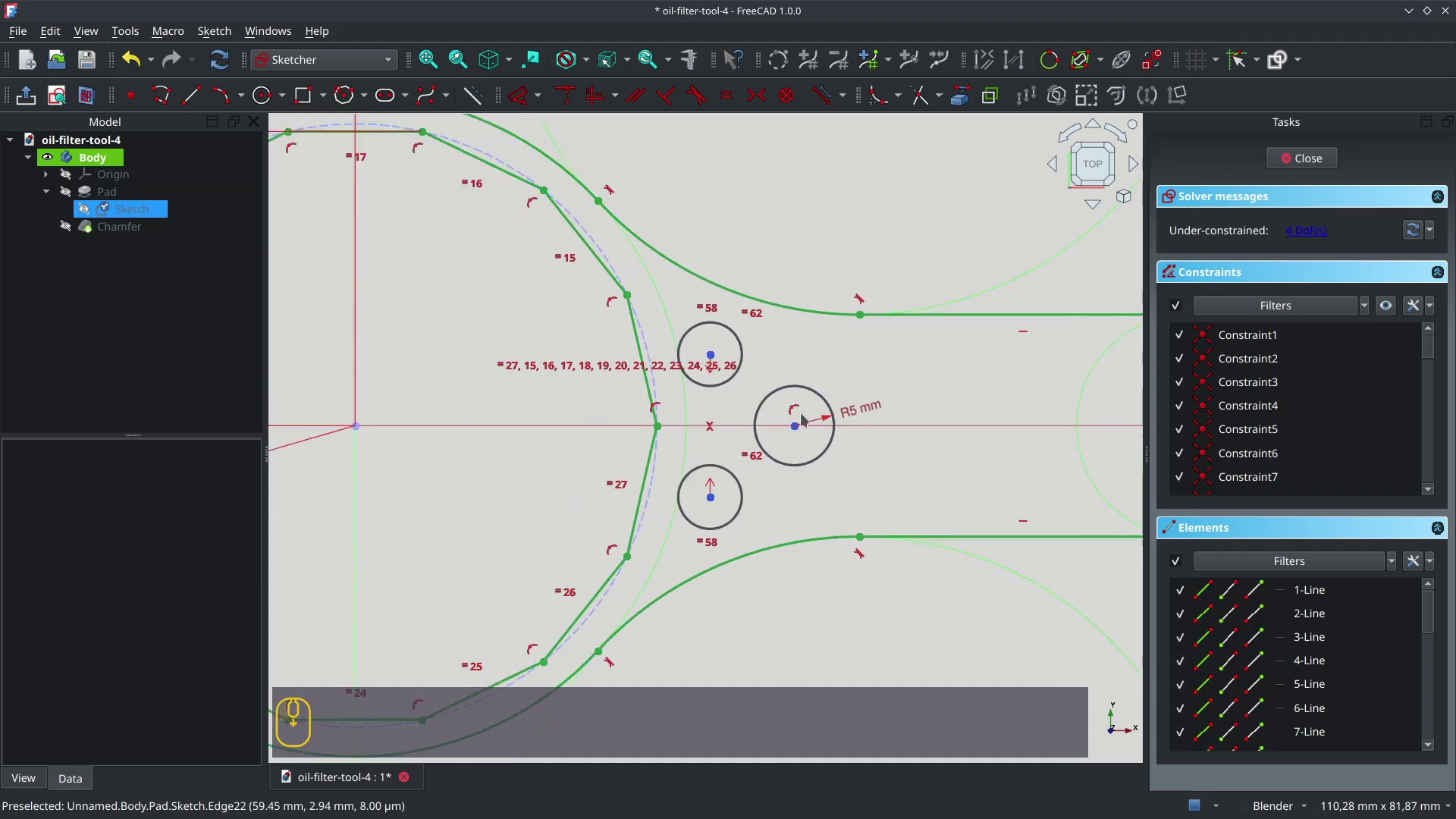
shift+middle_drag(966, 481, 667, 469)
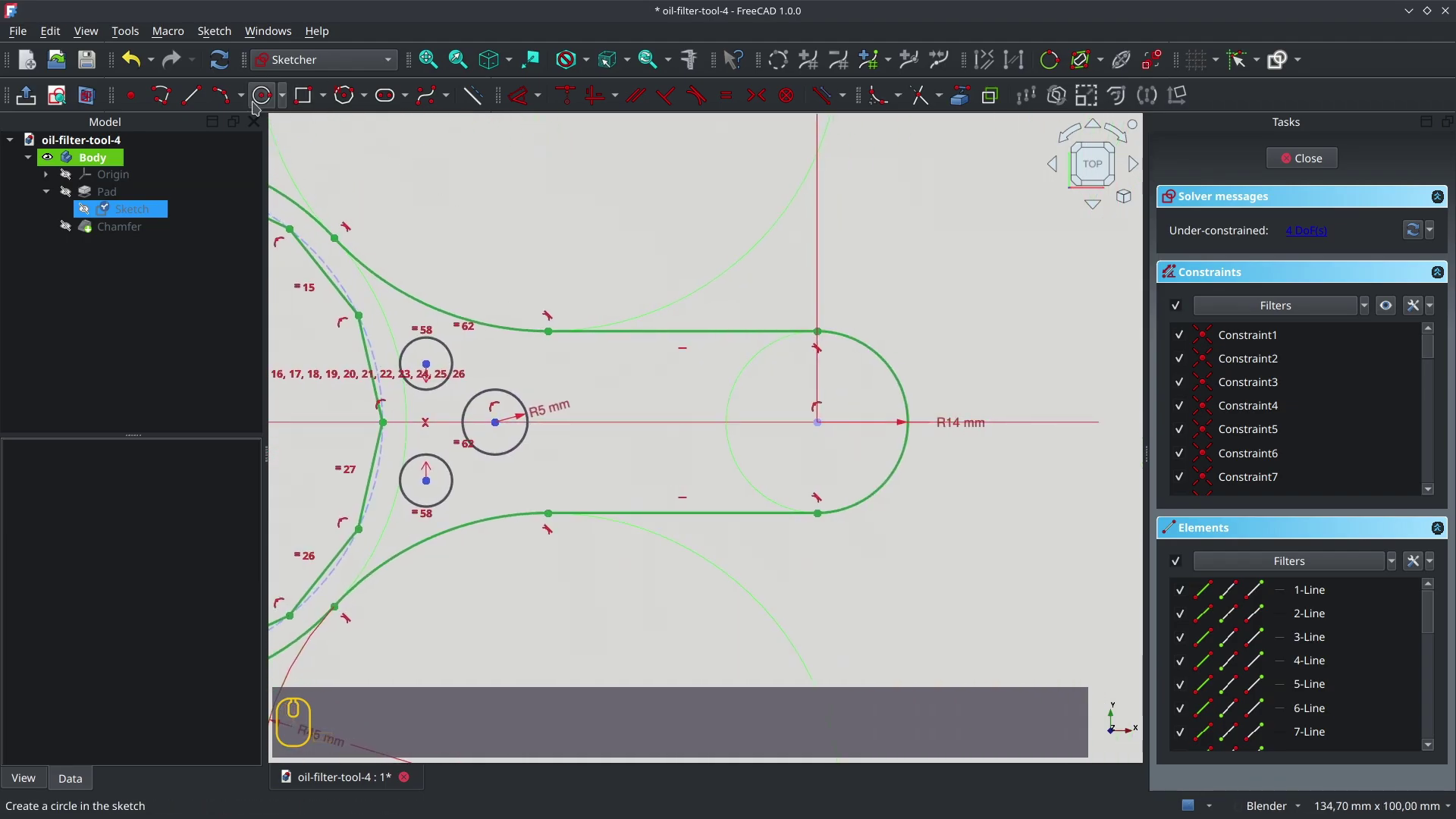
click(265, 96)
click(817, 422)
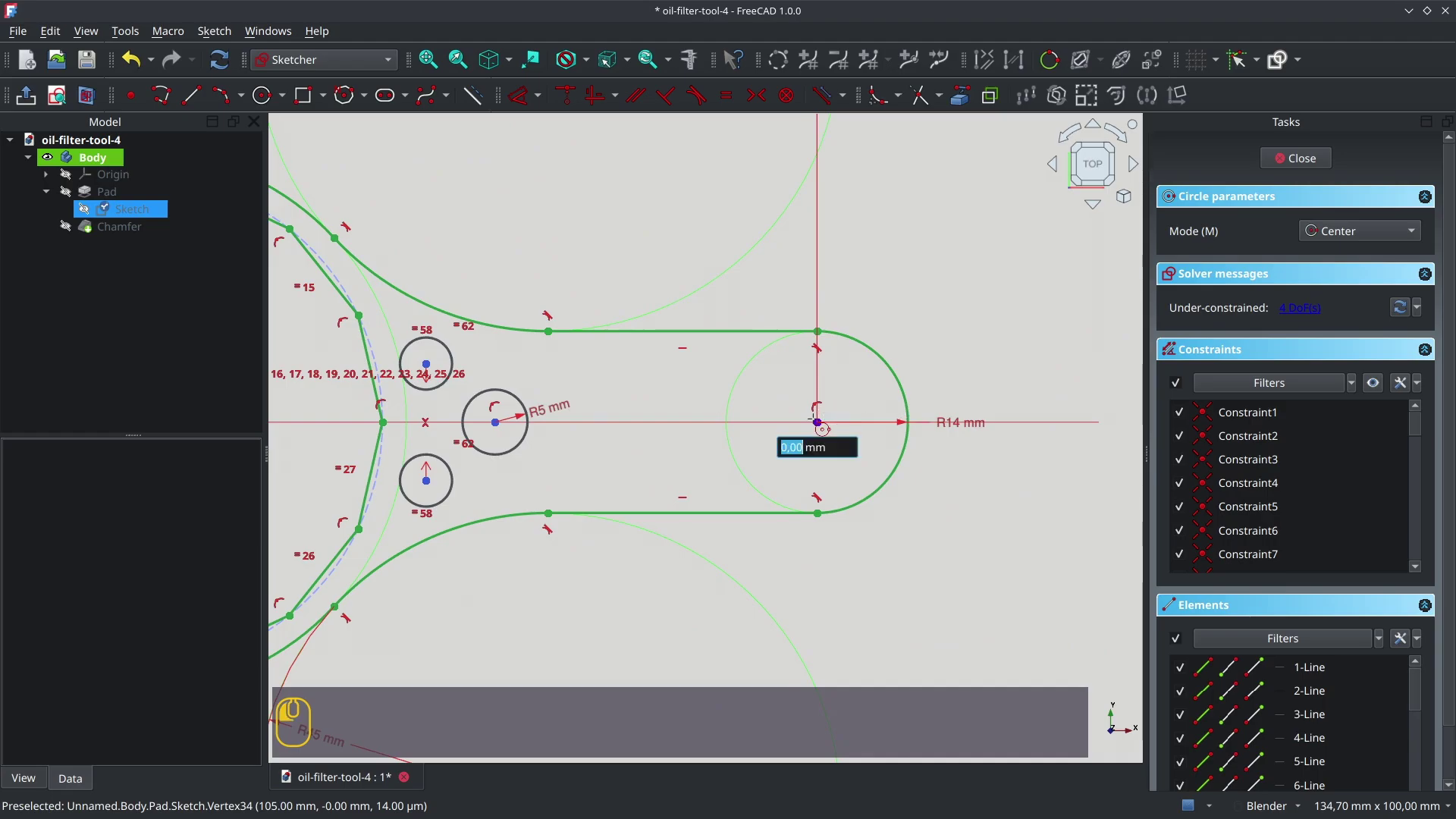
click(775, 448)
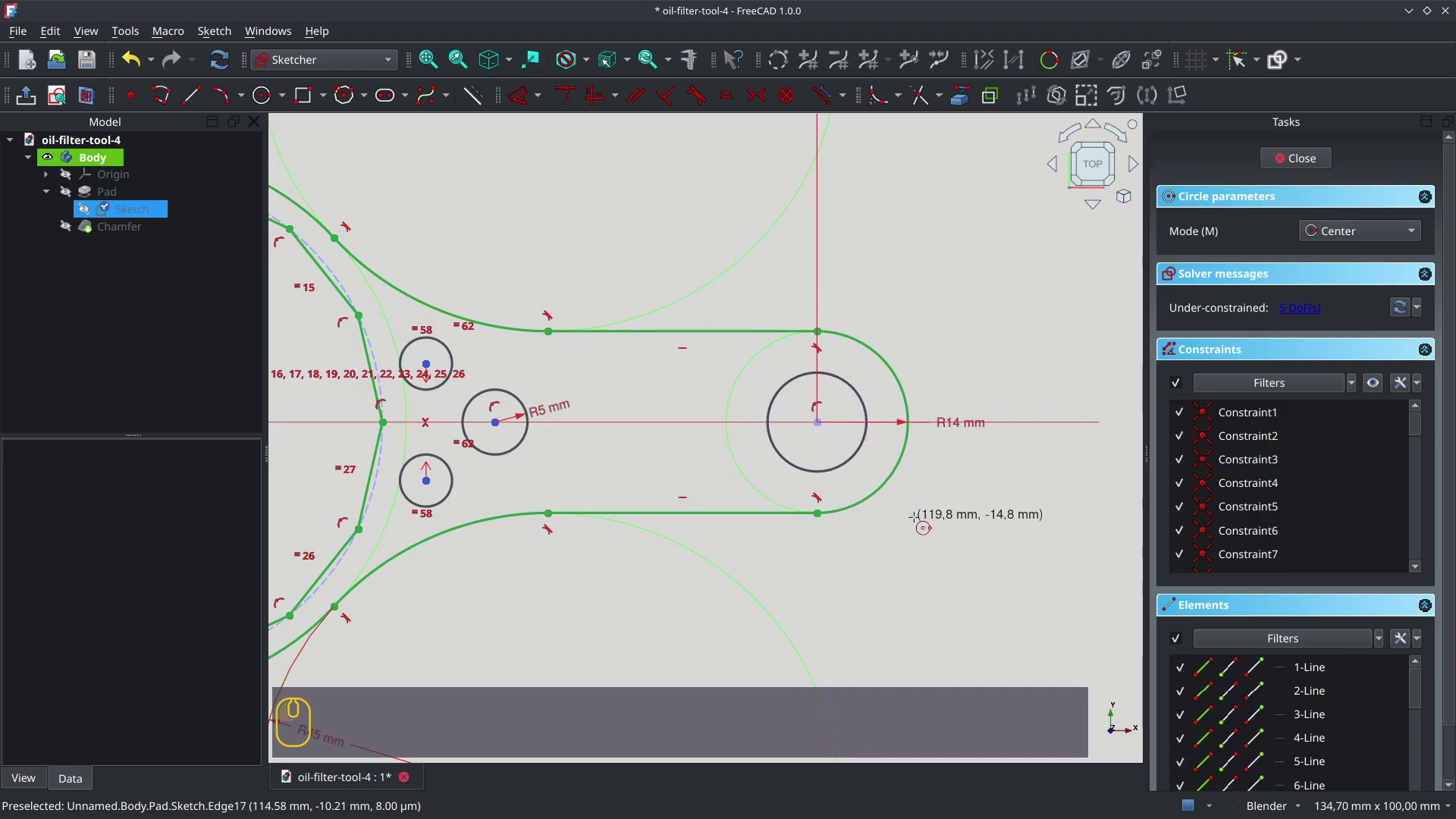
Constrain the radius of the circle inside the handle's rounded end to 5.5 mm
right_click(910, 497)
click(857, 462)
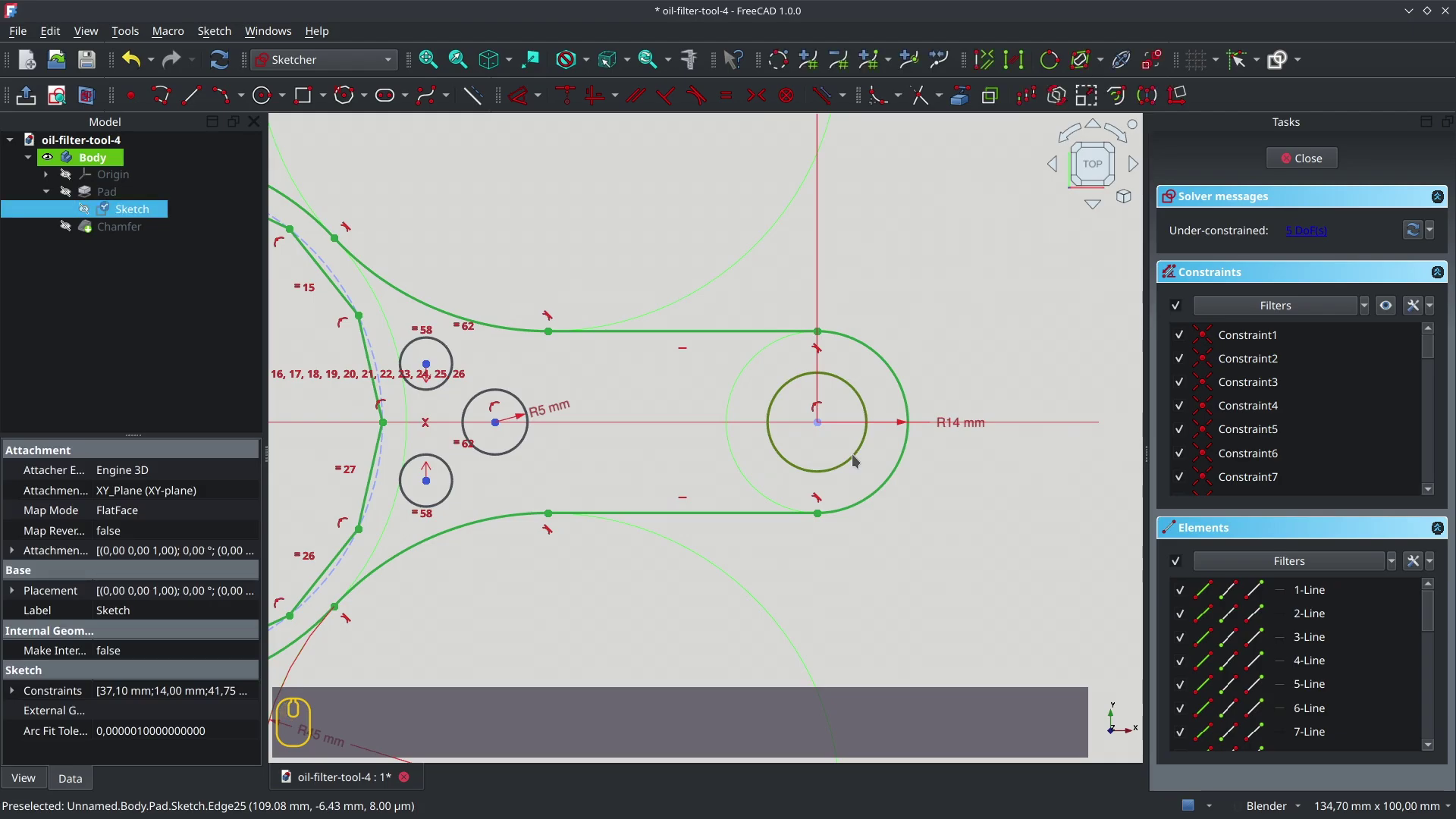
text(kr5,5)
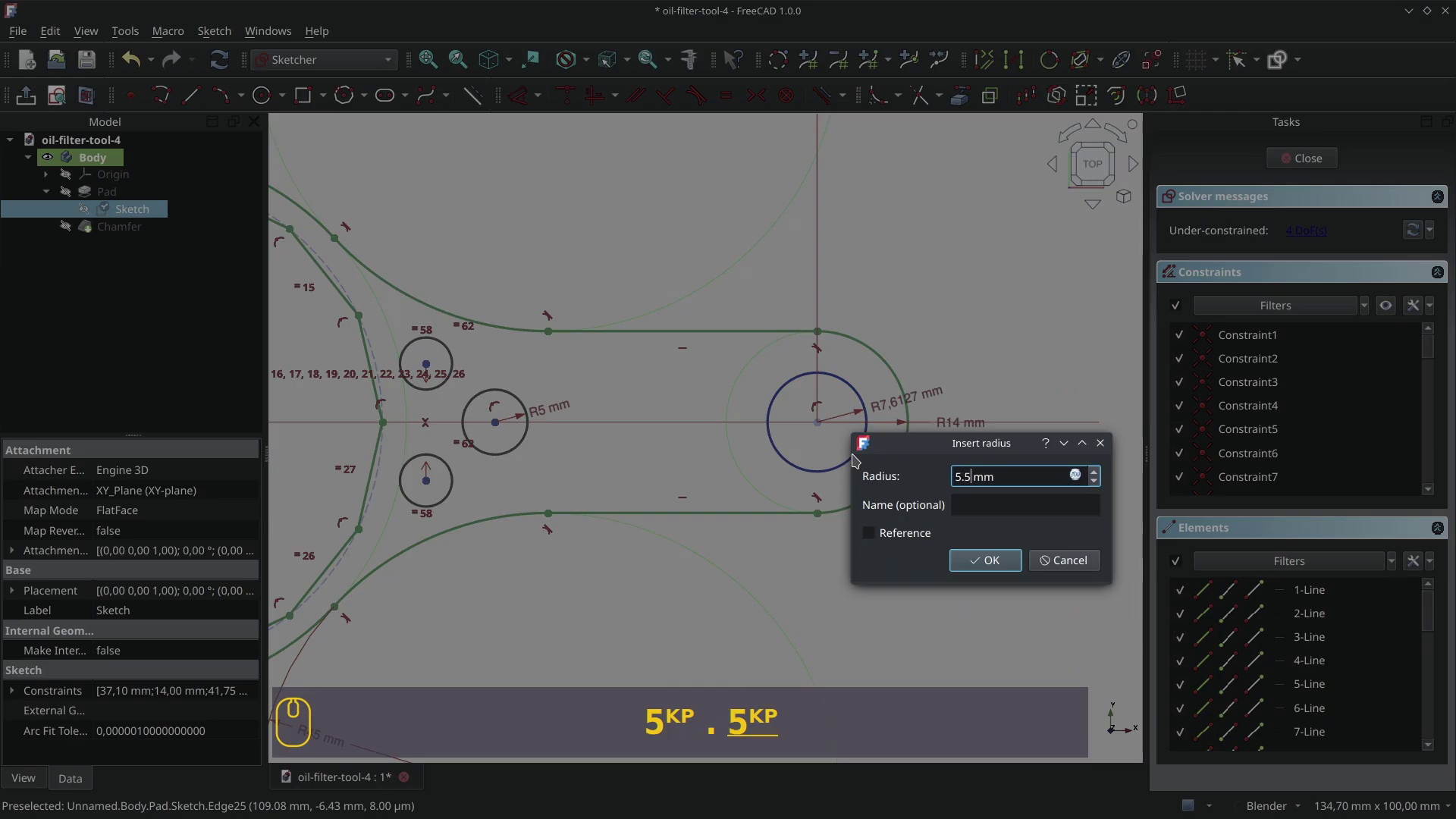
key(Return)
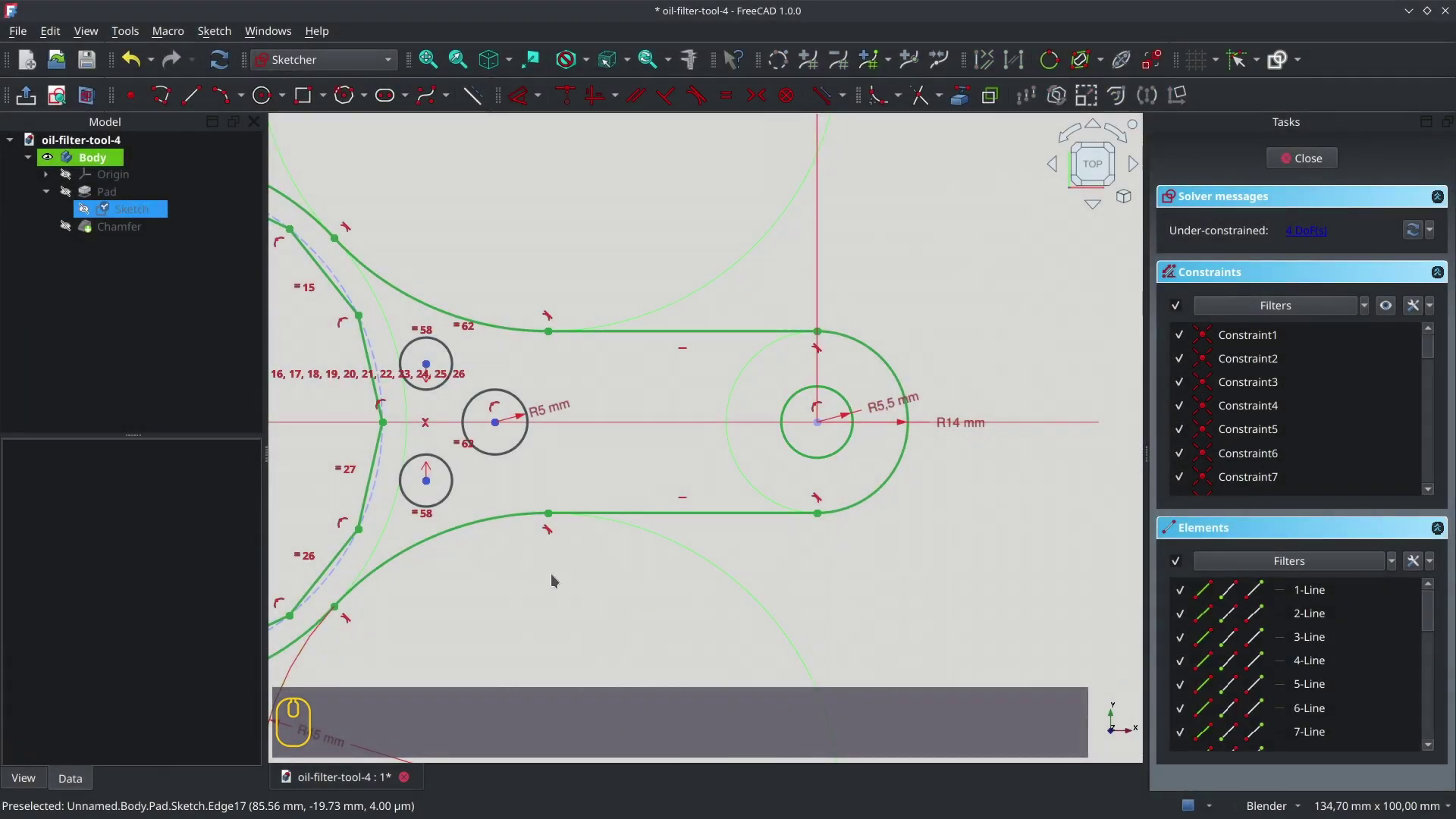
Close the sketch of the ring and handle and save the document
mouse_move(750, 557)
shift+middle_down()
mouse_move(881, 555)
mouse_move(880, 580)
mouse_move(920, 607)
mouse_move(878, 640)
mouse_move(920, 582)
mouse_move(819, 608)
mouse_move(799, 569)
shift+middle_up()
click(1300, 159)
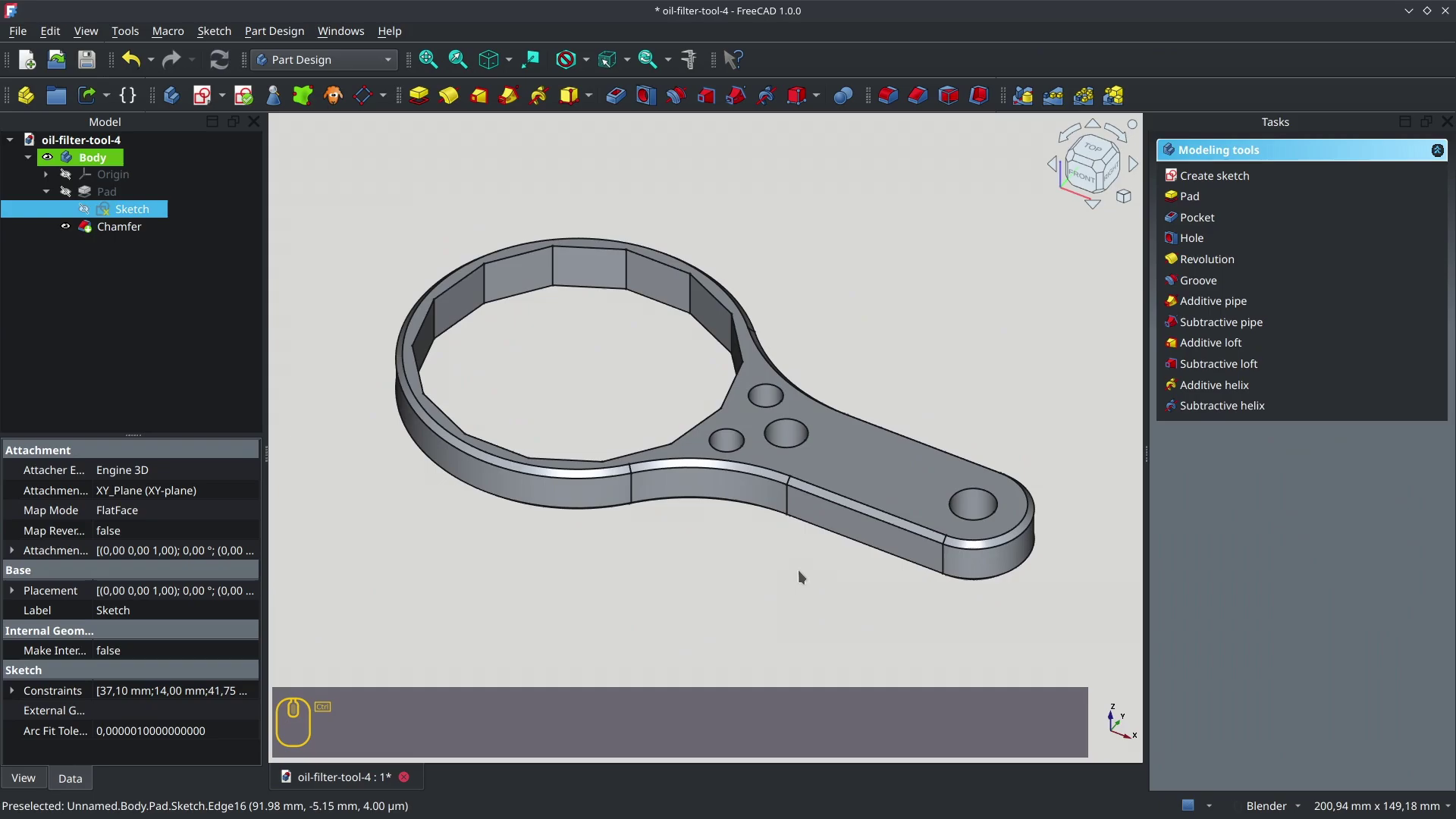
key(ctrl+s)
click(127, 214)
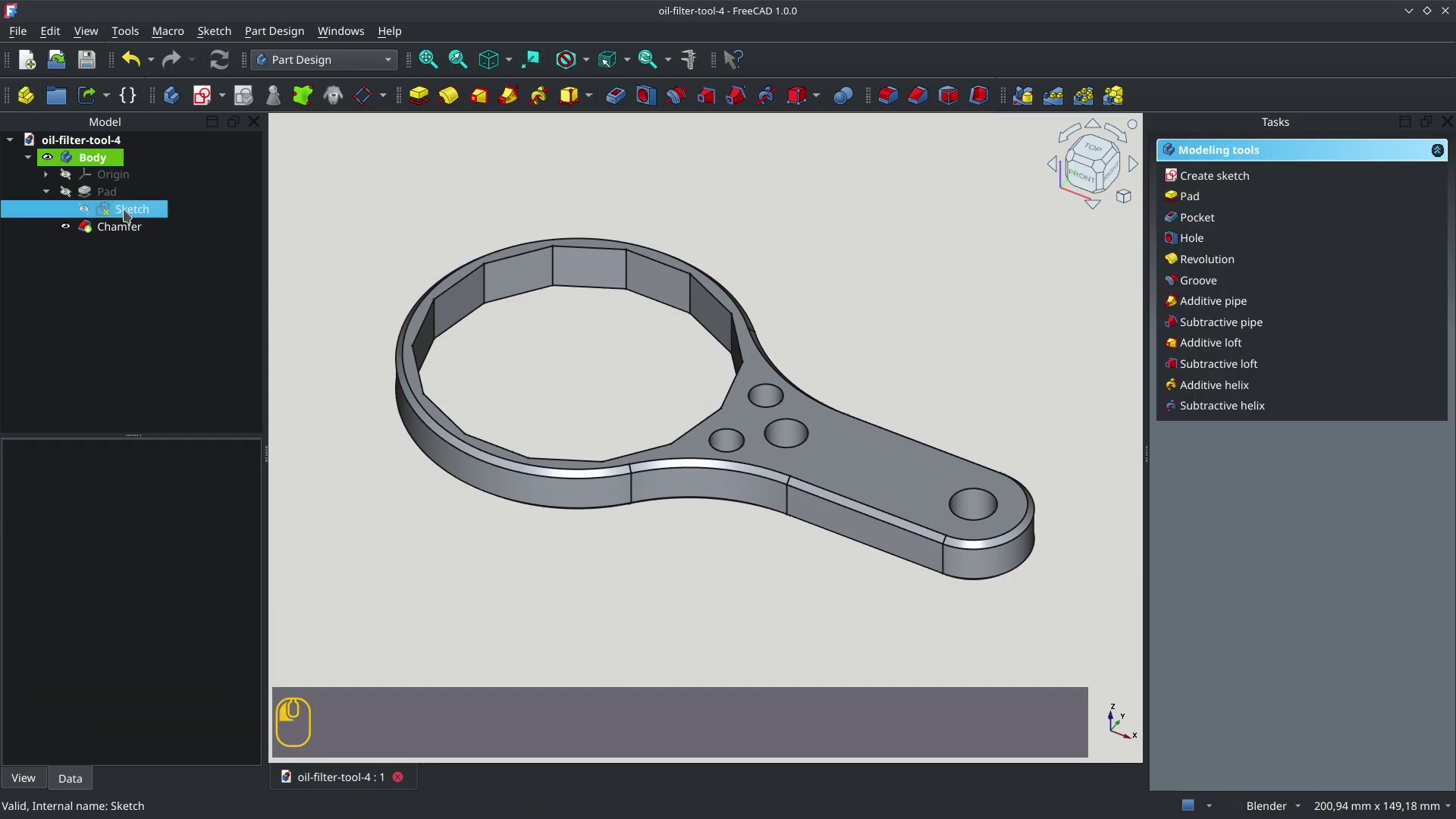
click(650, 571)
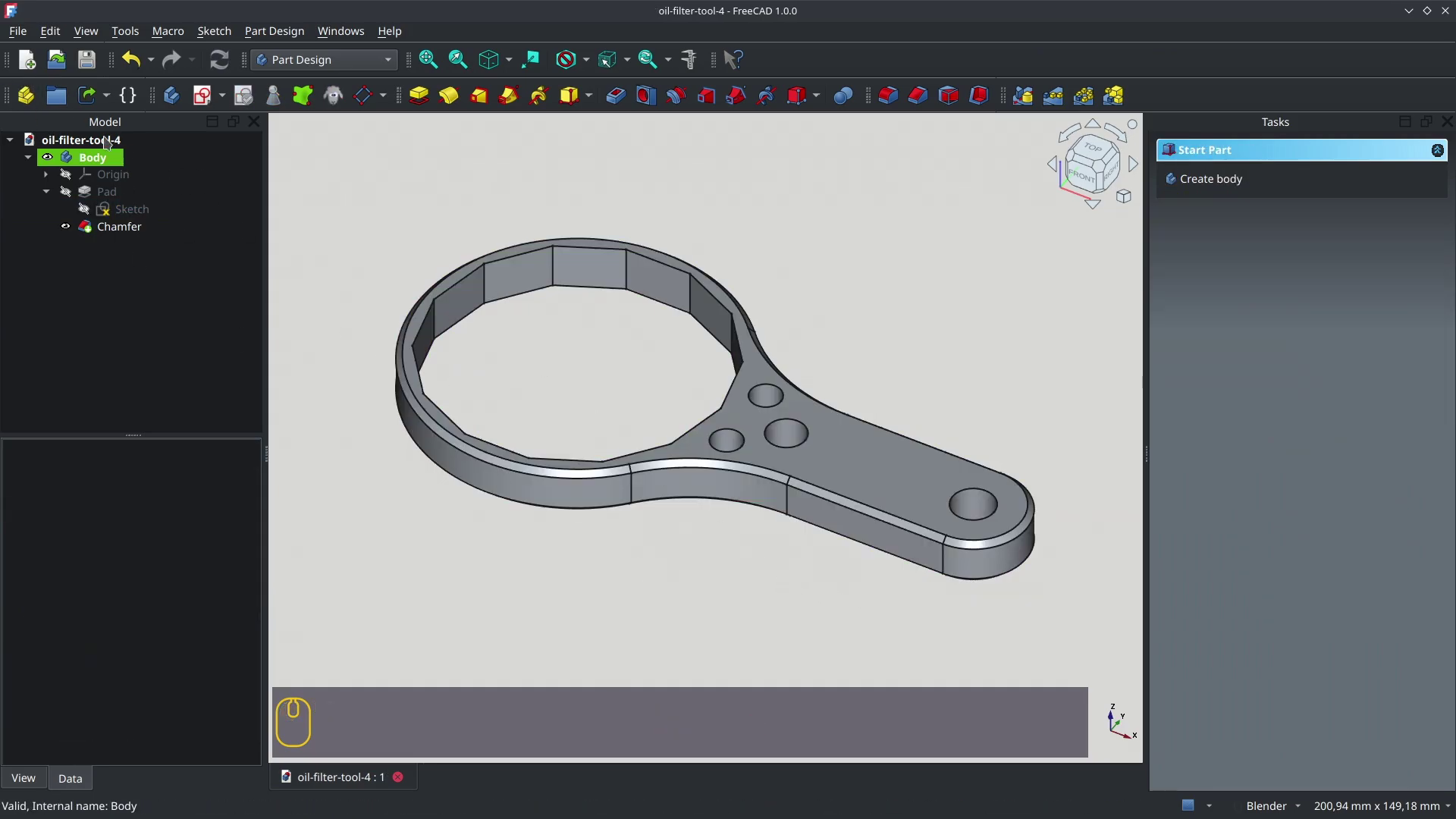
Open the export of the Body with Alias Mesh (*.obj) as the file type
click(103, 161)
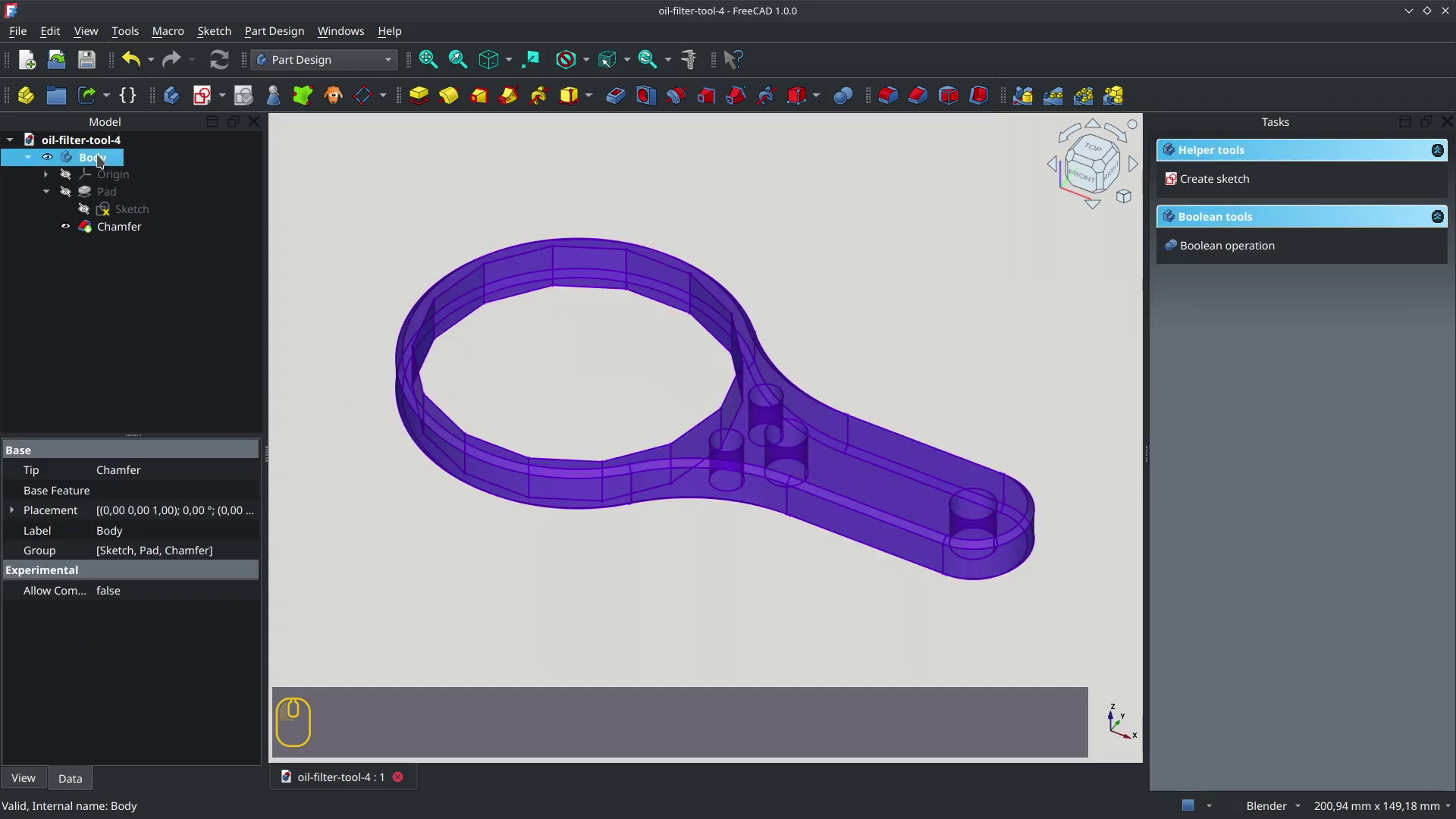
click(18, 32)
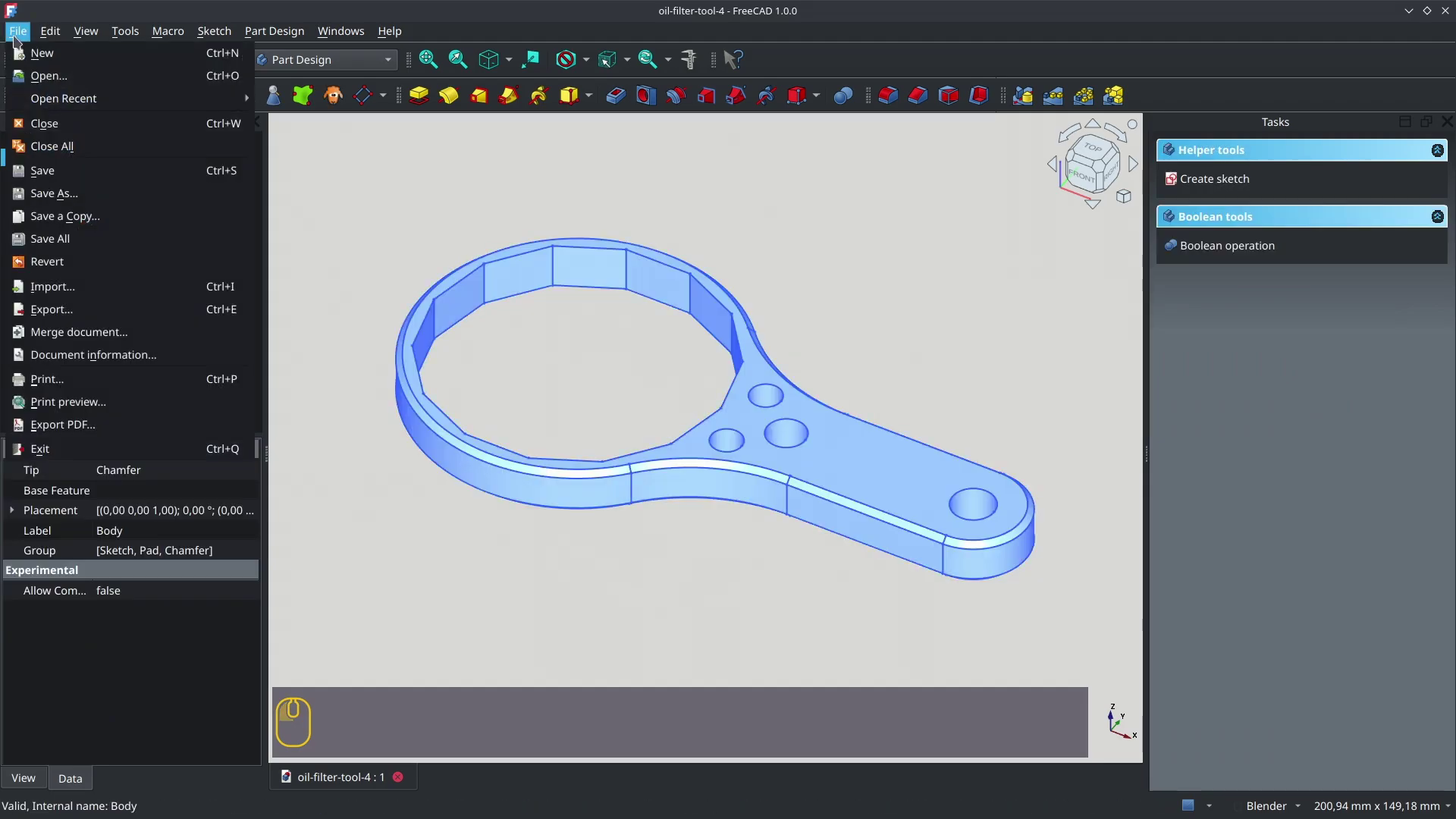
click(68, 307)
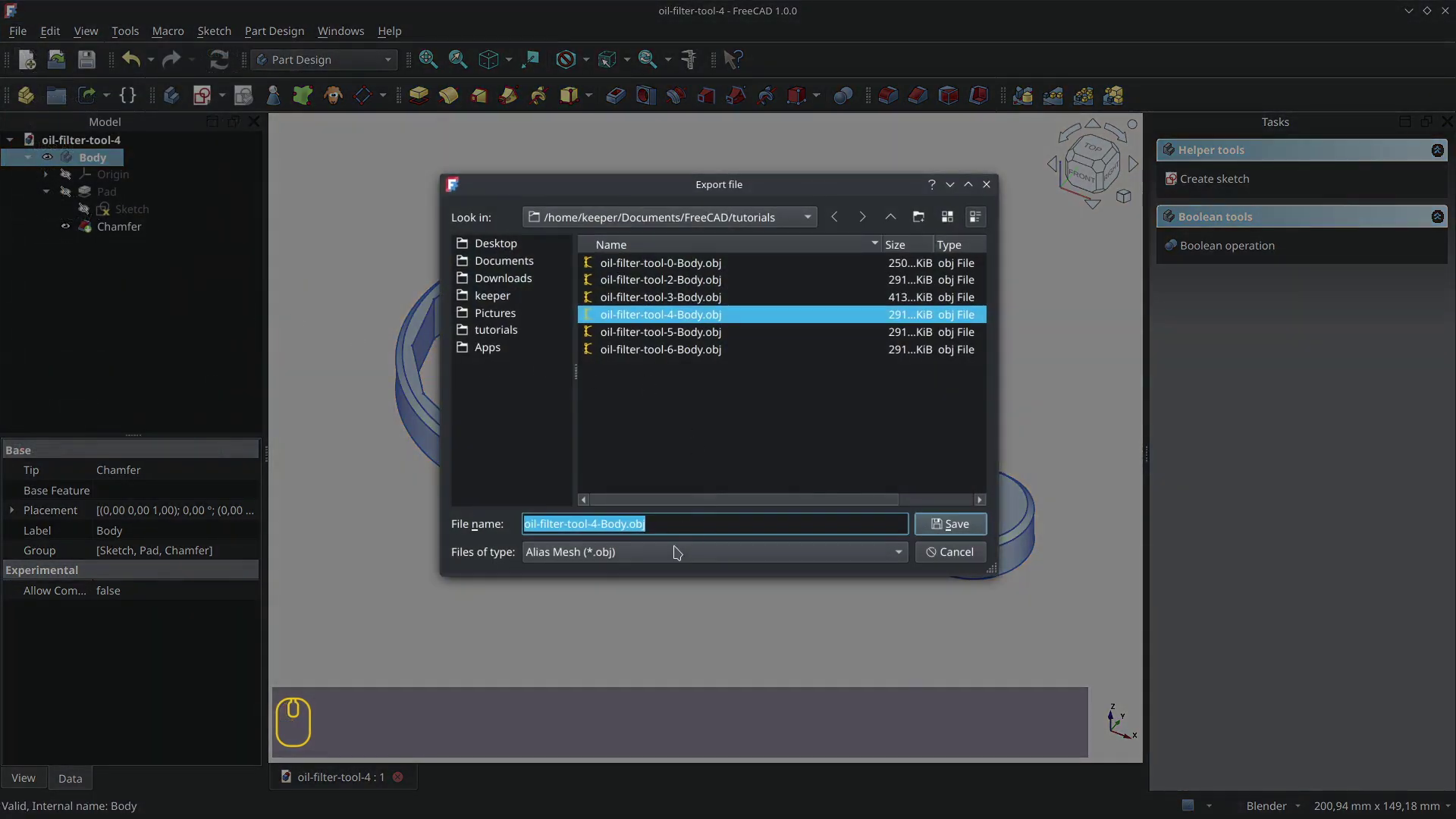
click(677, 553)
click(615, 50)
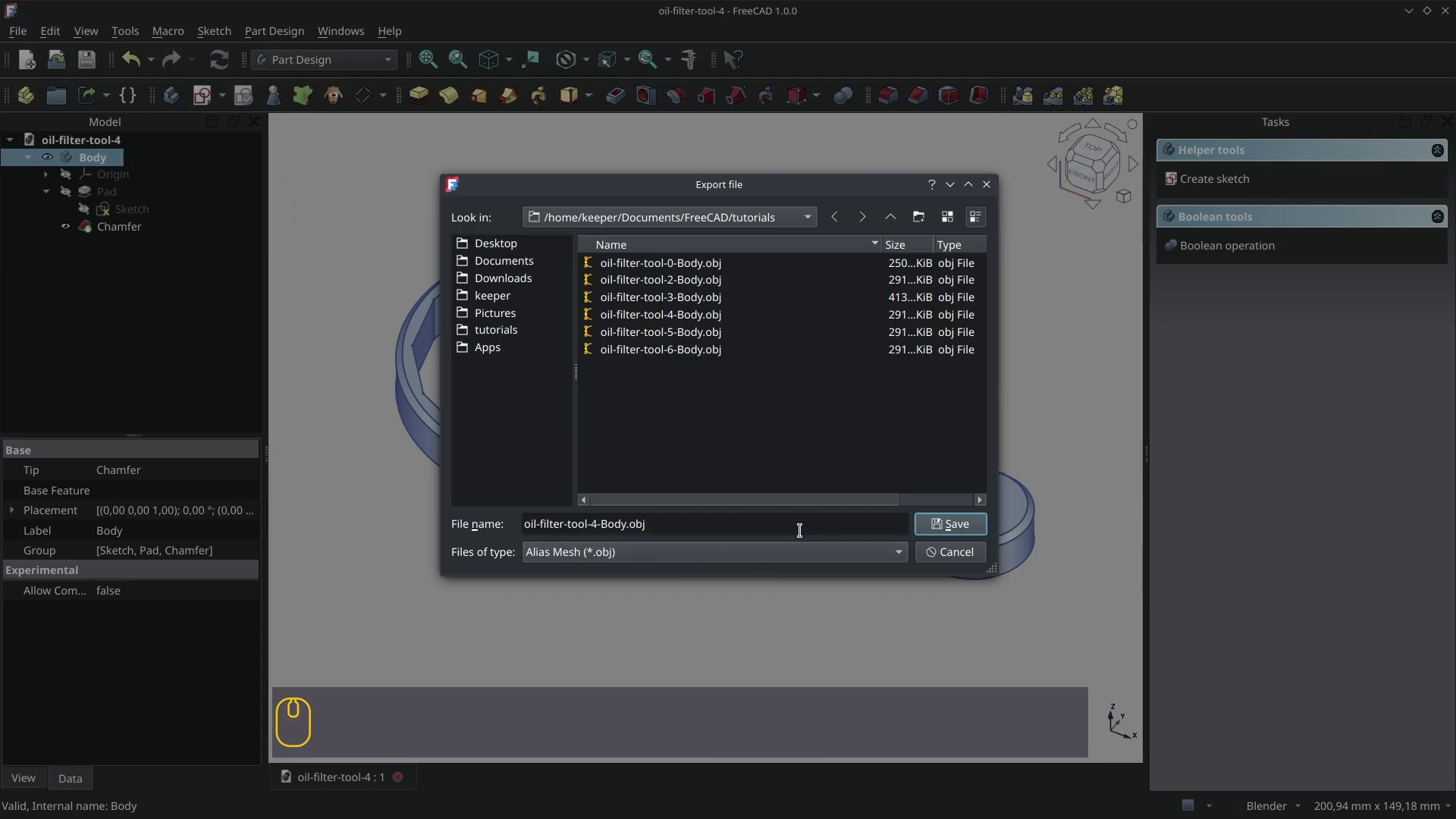
Export the Body to the tutorials folder under the file name oil-filter-tool-7-Body.obj
click(678, 350)
click(664, 525)
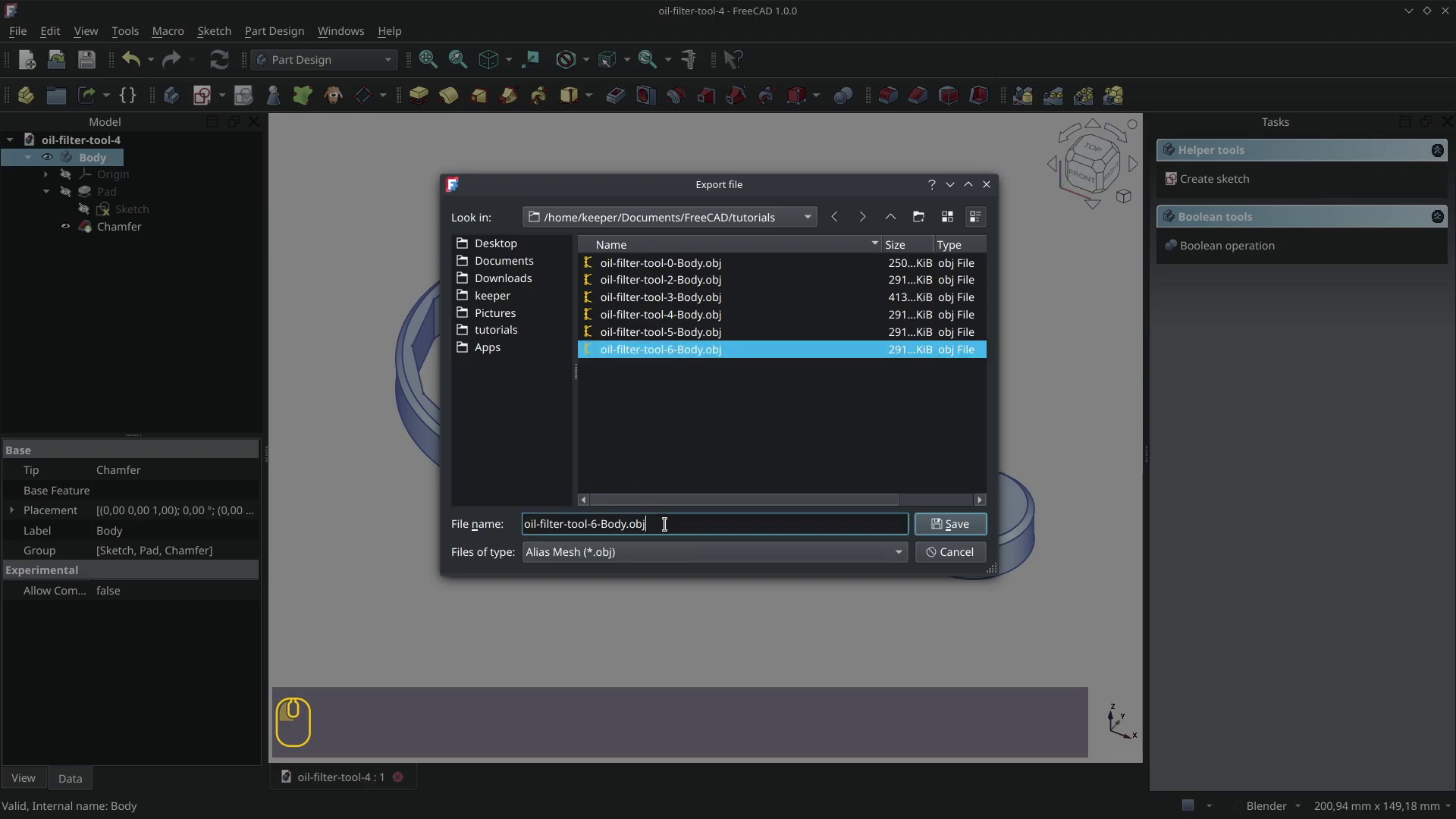
key(Left)
key(Left)
key(Left)
key(Left)
key(Left)
key(Left)
key(Left)
key(Left)
key(Delete)
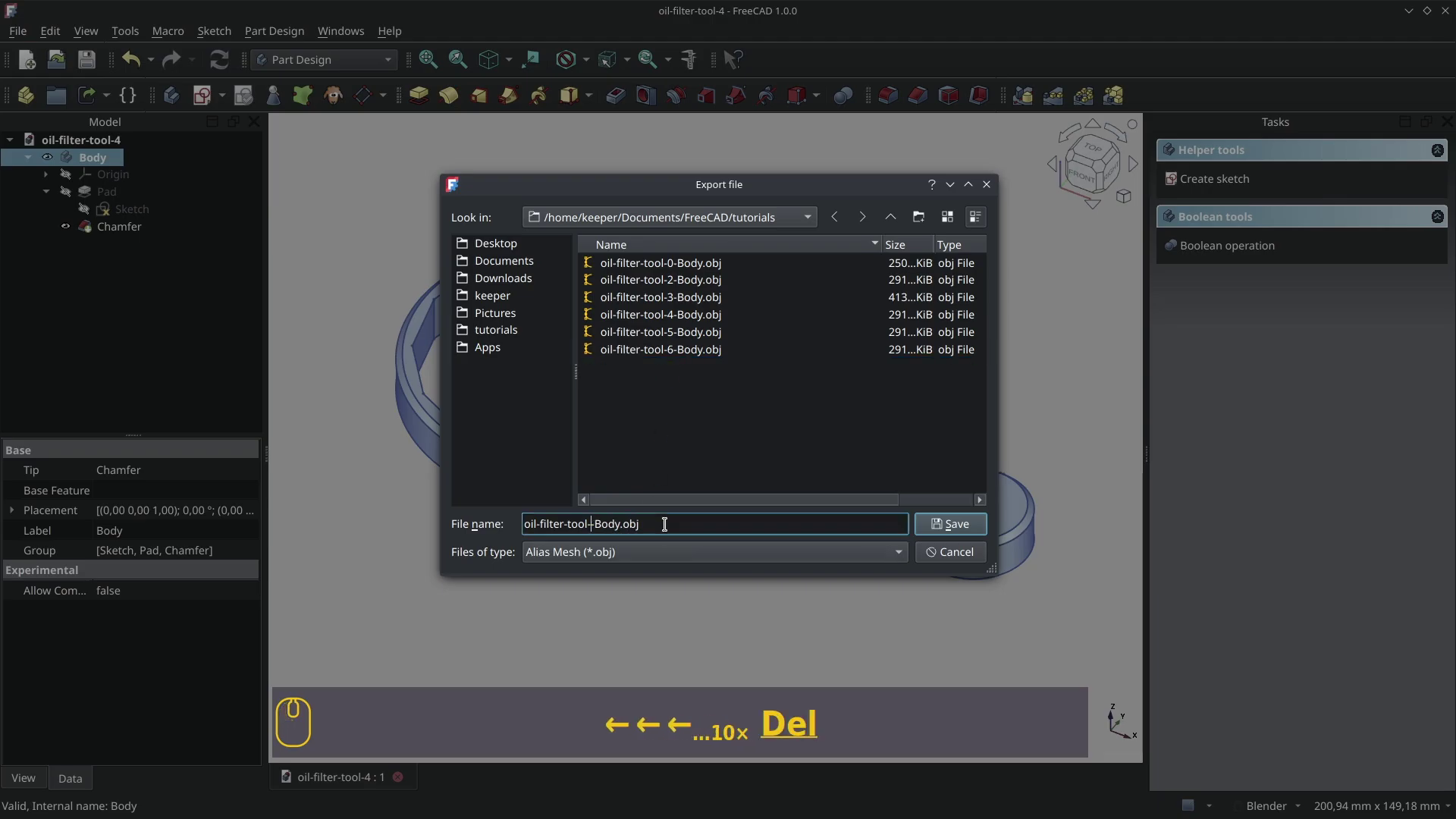
text(7)
key(End)
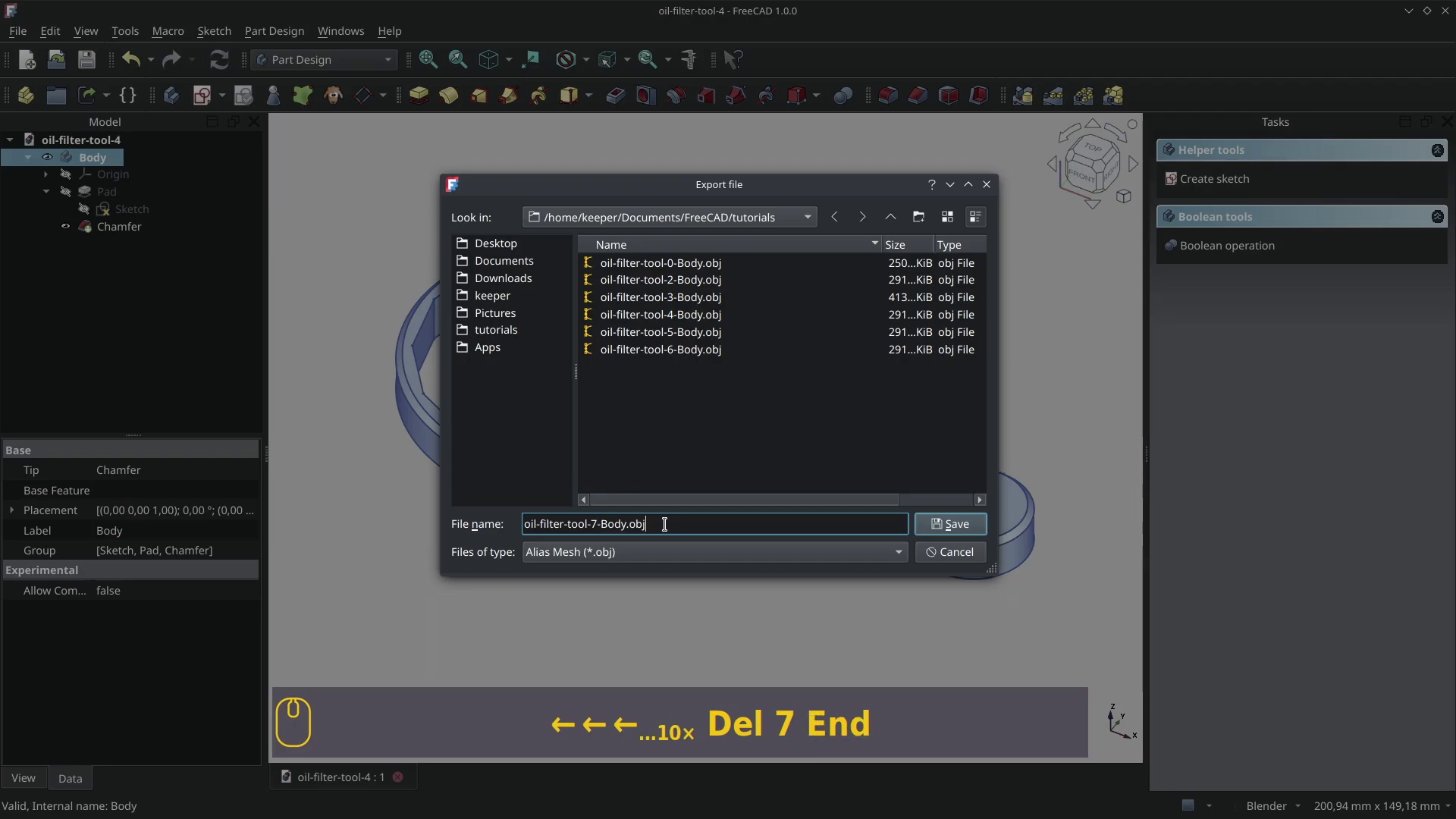
click(957, 531)
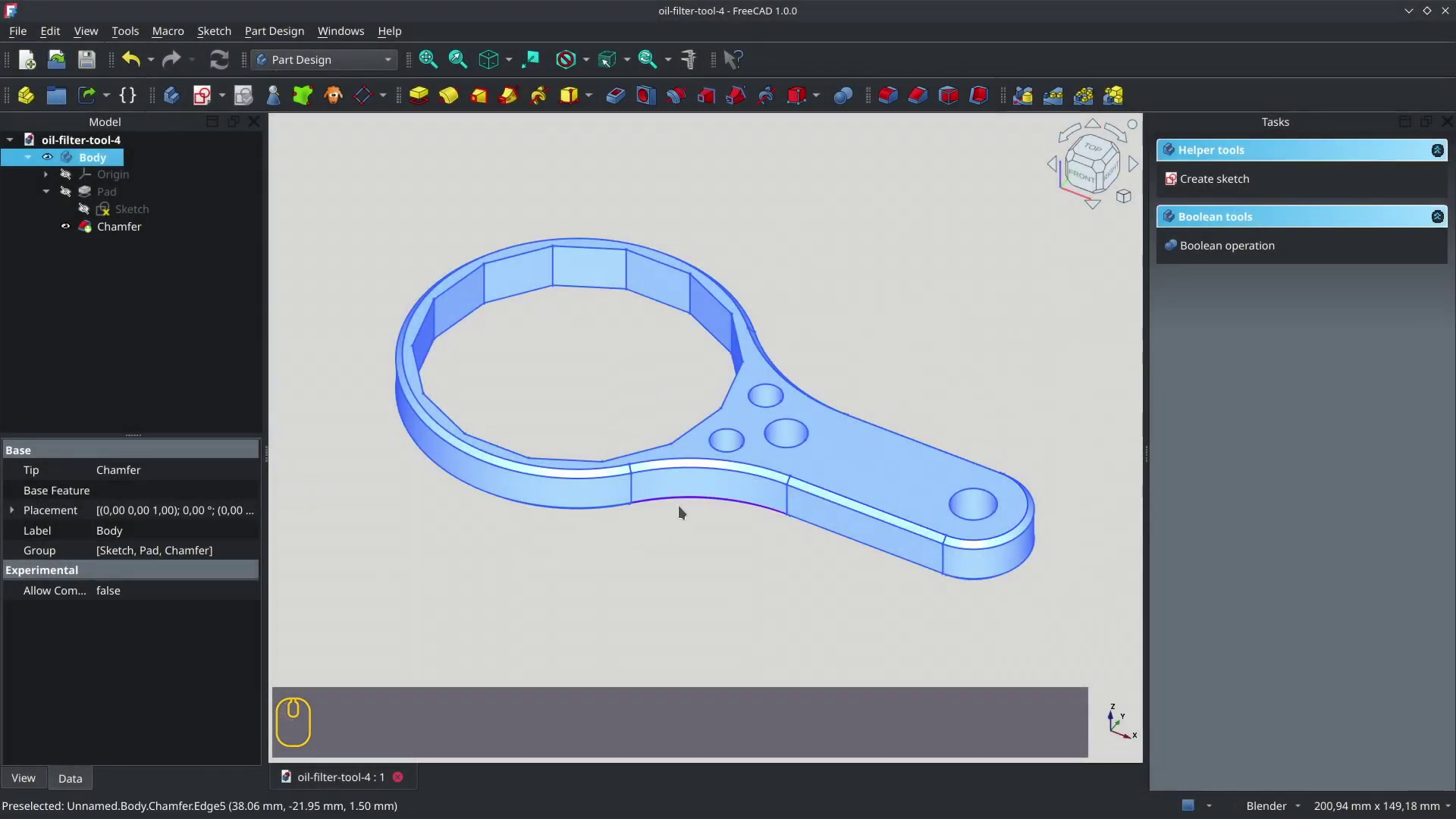
Switch to OrcaSlicer and create a new project
key(alt+F2)
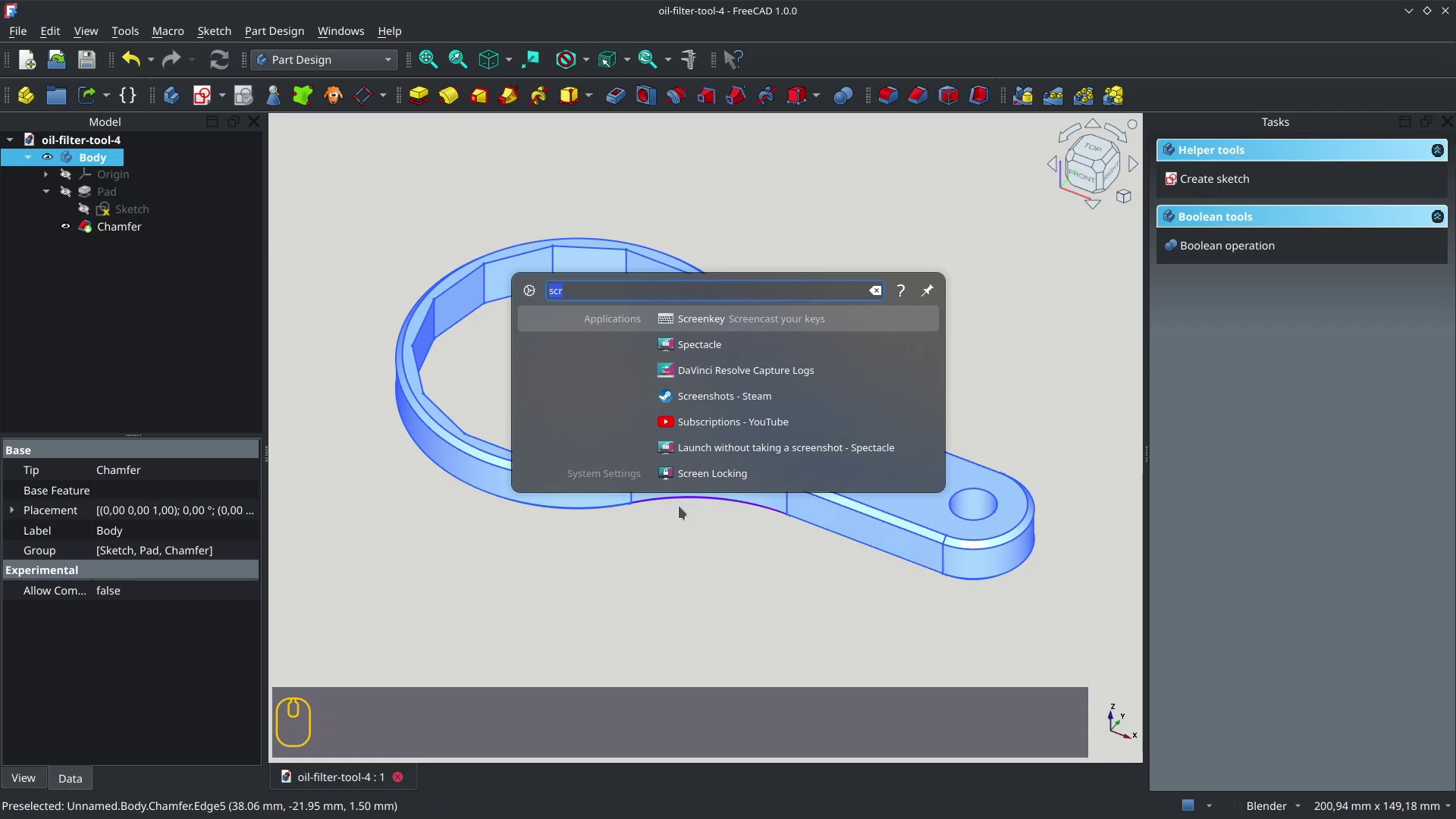
text(orca)
key(Return)
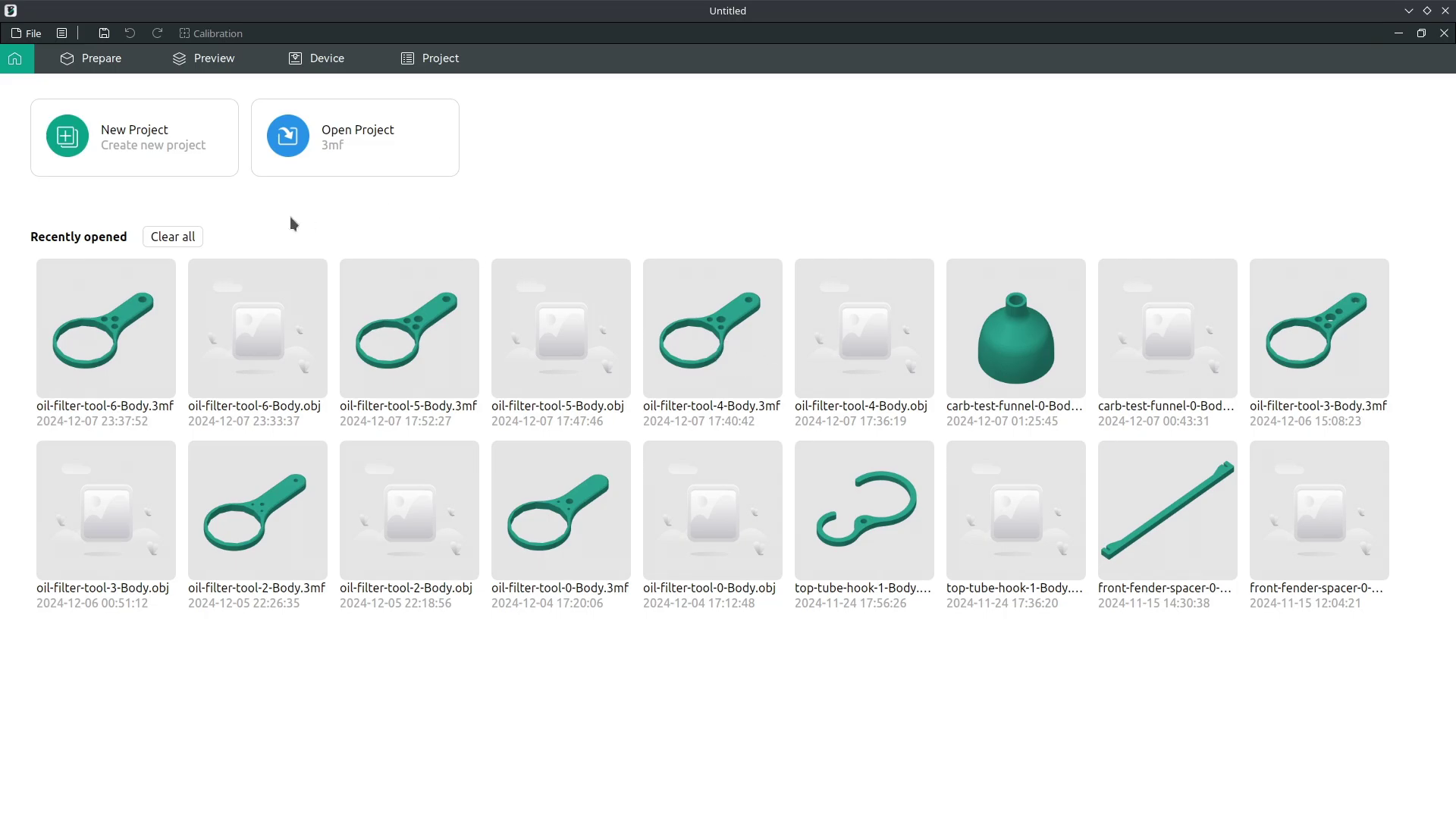
click(138, 137)
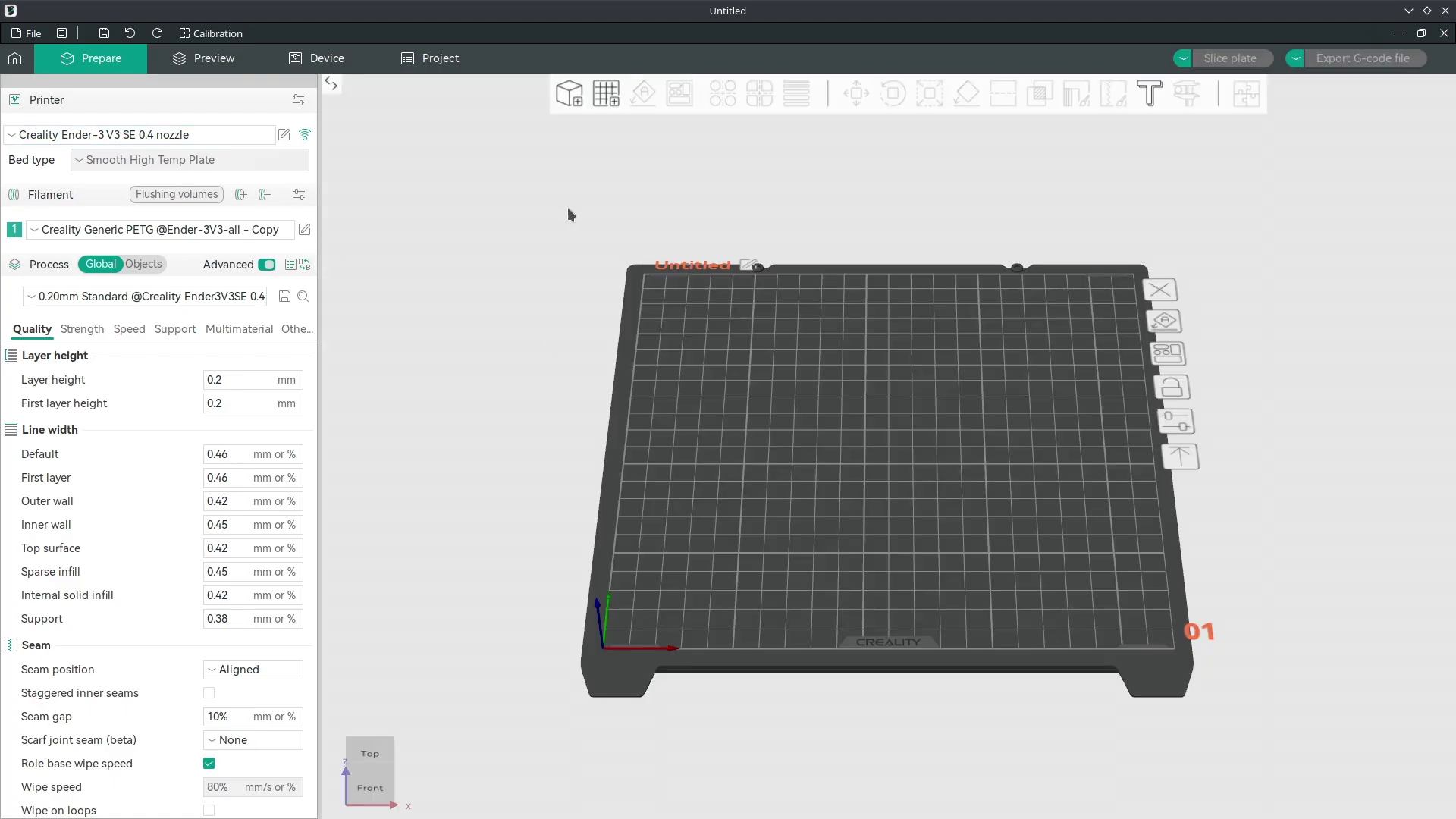
Import oil-filter-tool-7-Body.obj onto the build plate
click(570, 93)
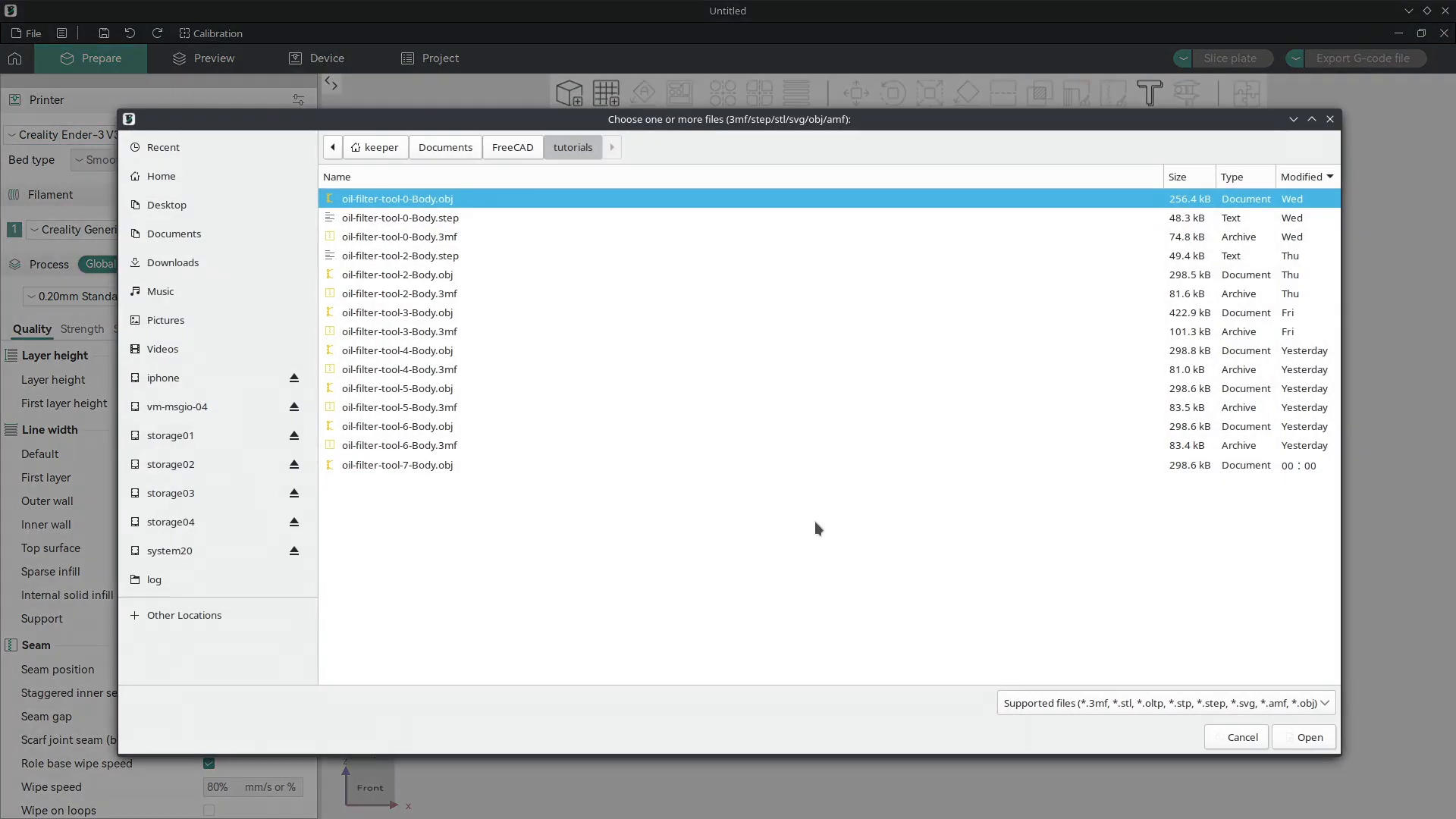
click(447, 467)
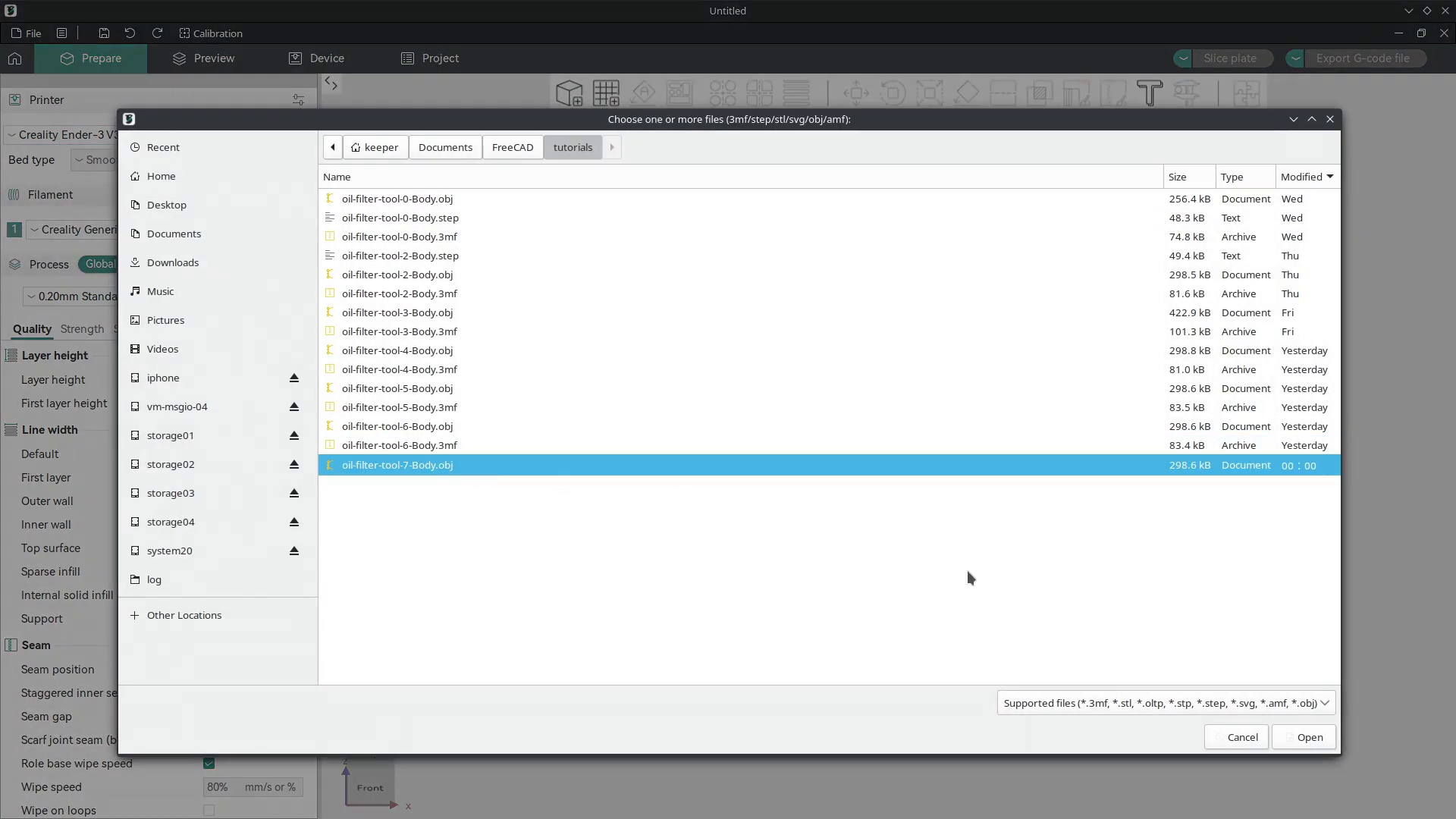
click(1307, 736)
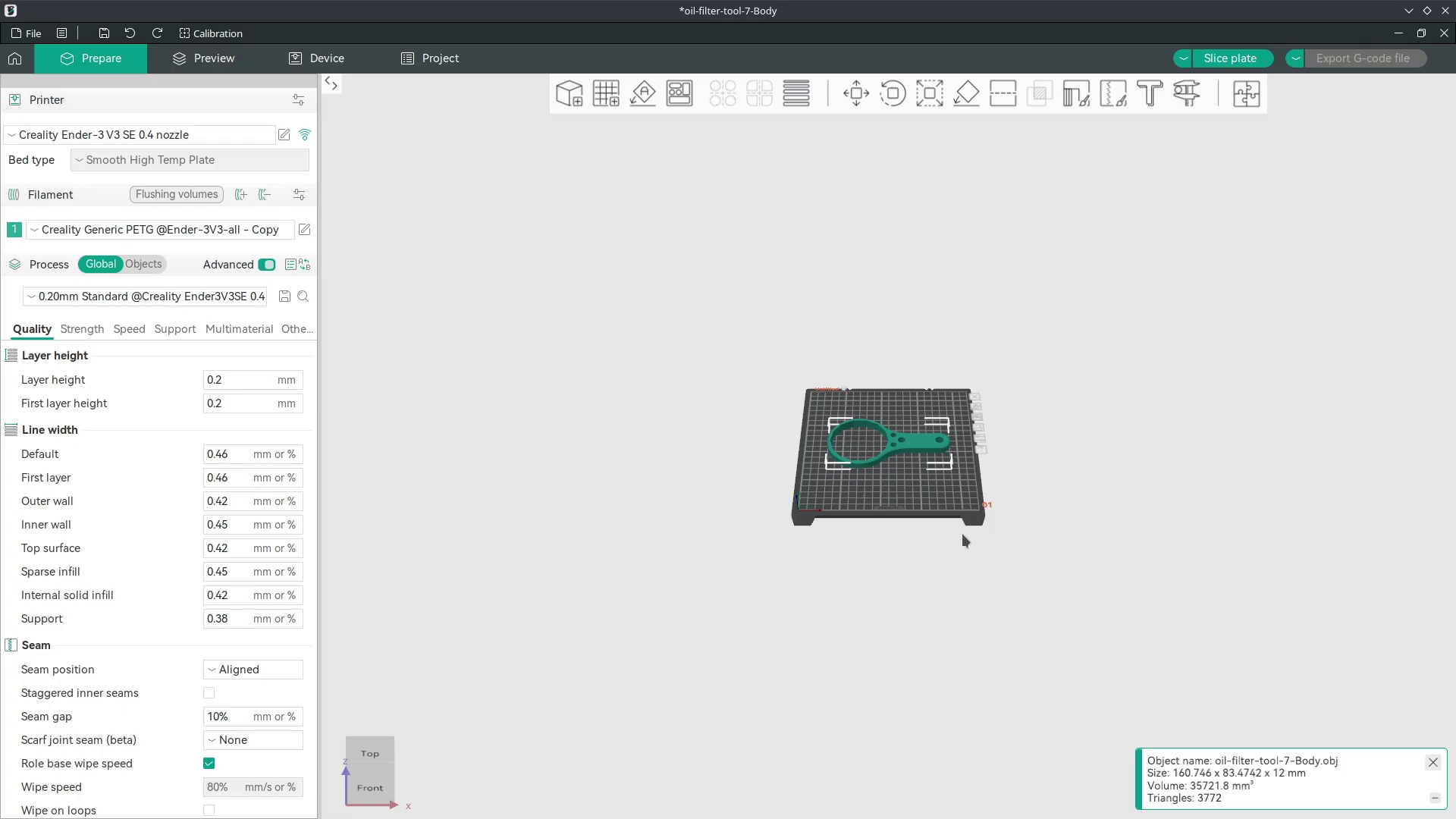
drag(1071, 536, 1011, 557)
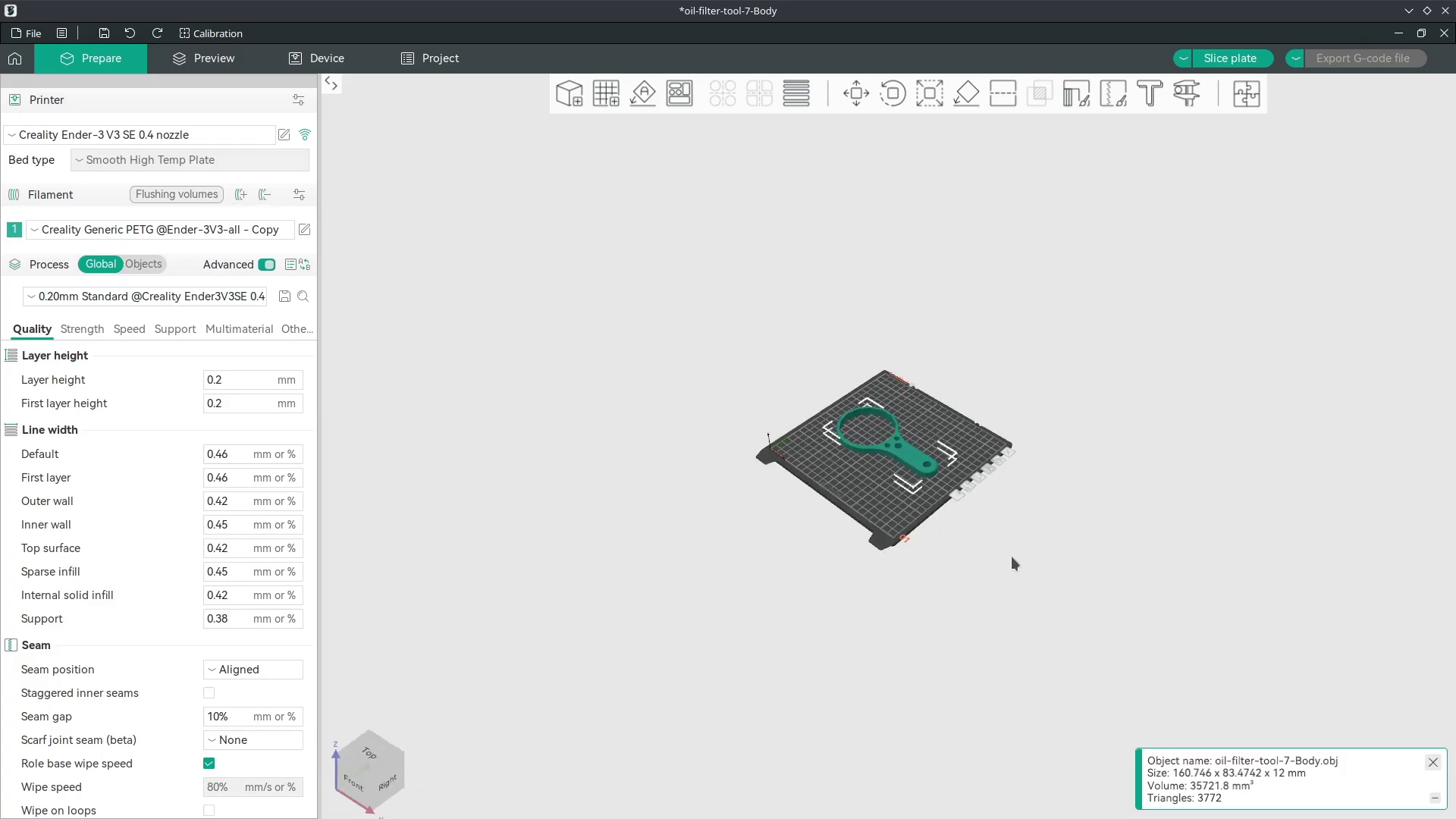
scroll(888, 503, up, 11)
drag(858, 586, 866, 563)
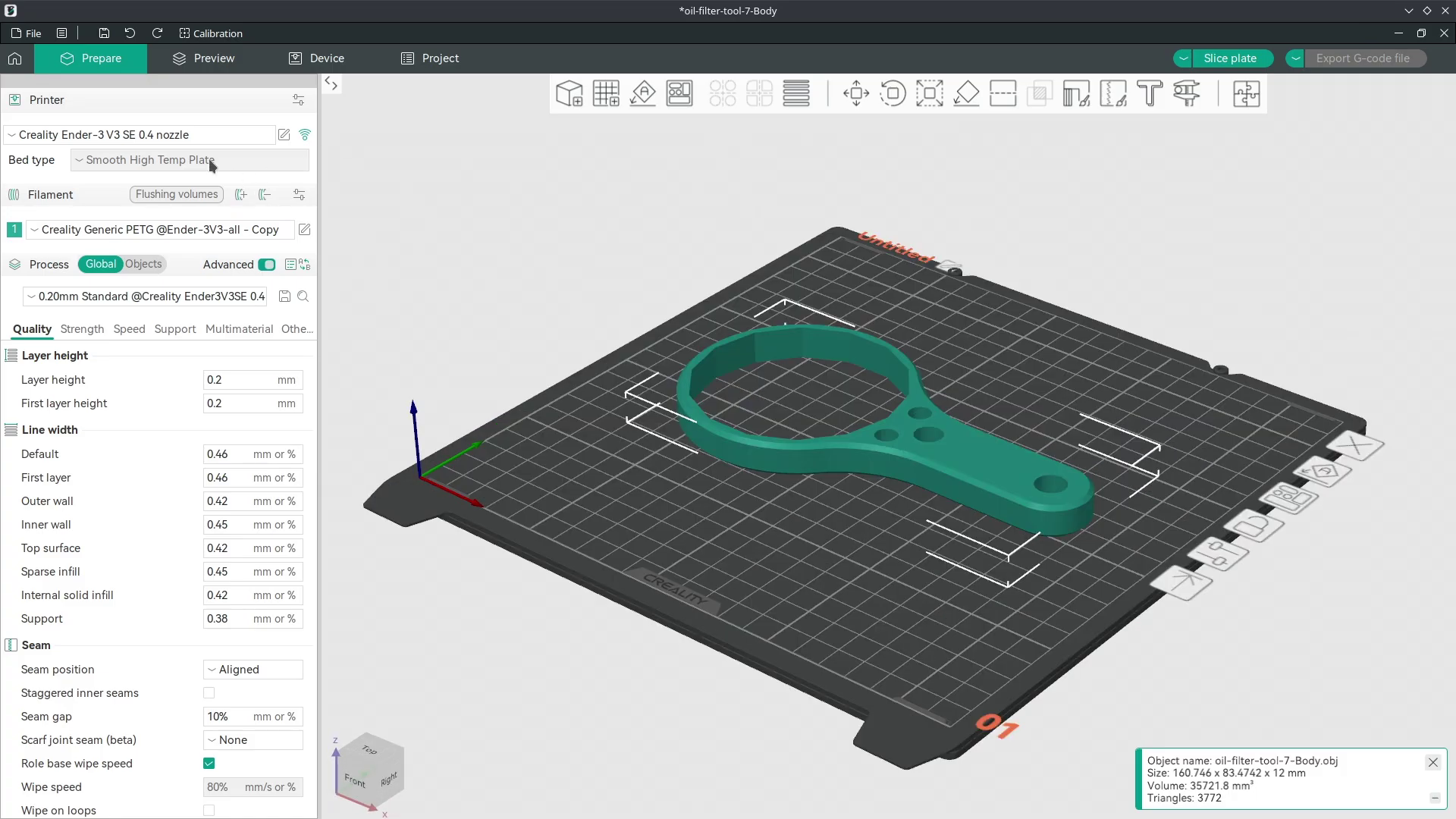
click(214, 140)
click(214, 139)
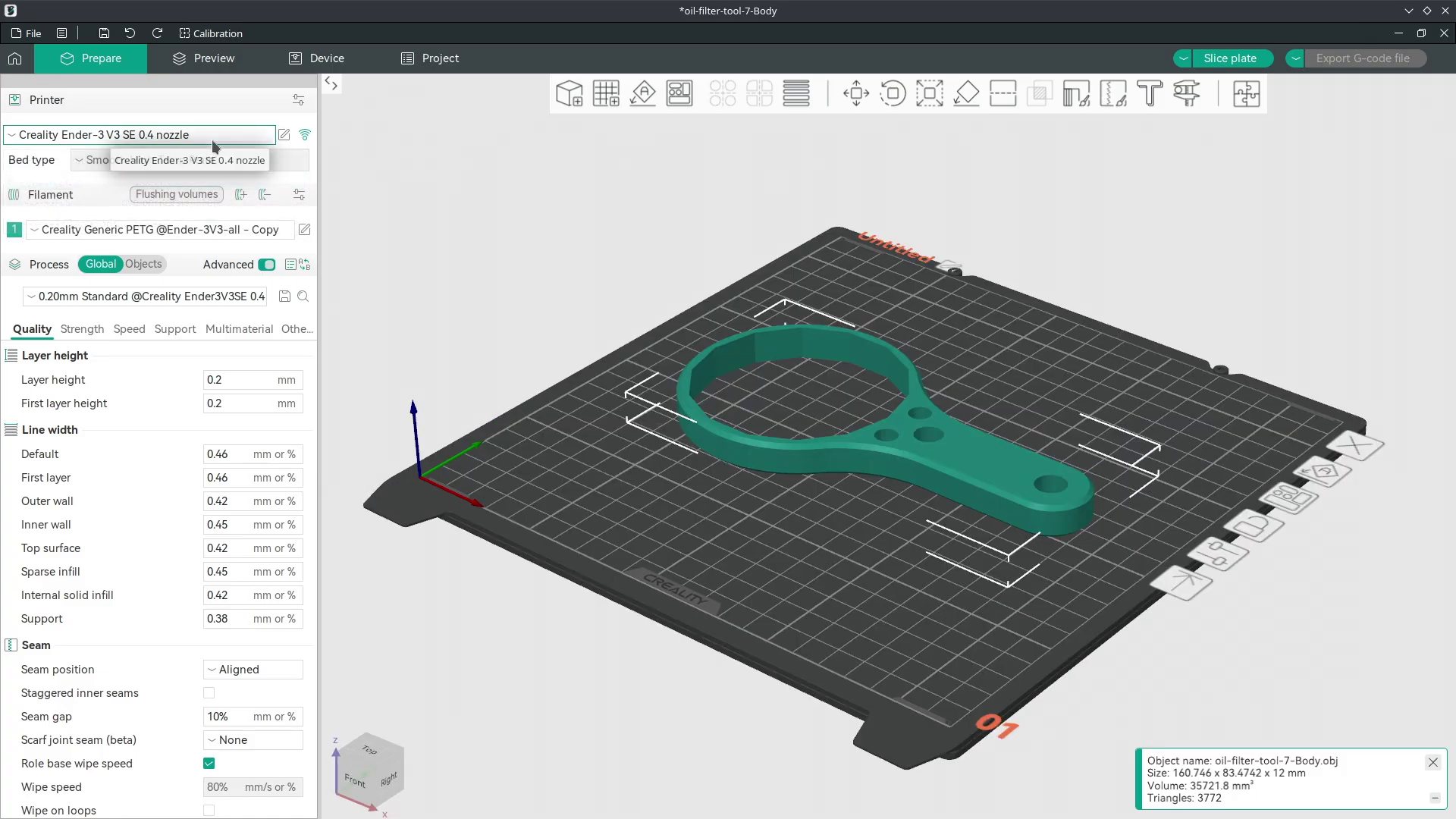
click(203, 231)
click(203, 230)
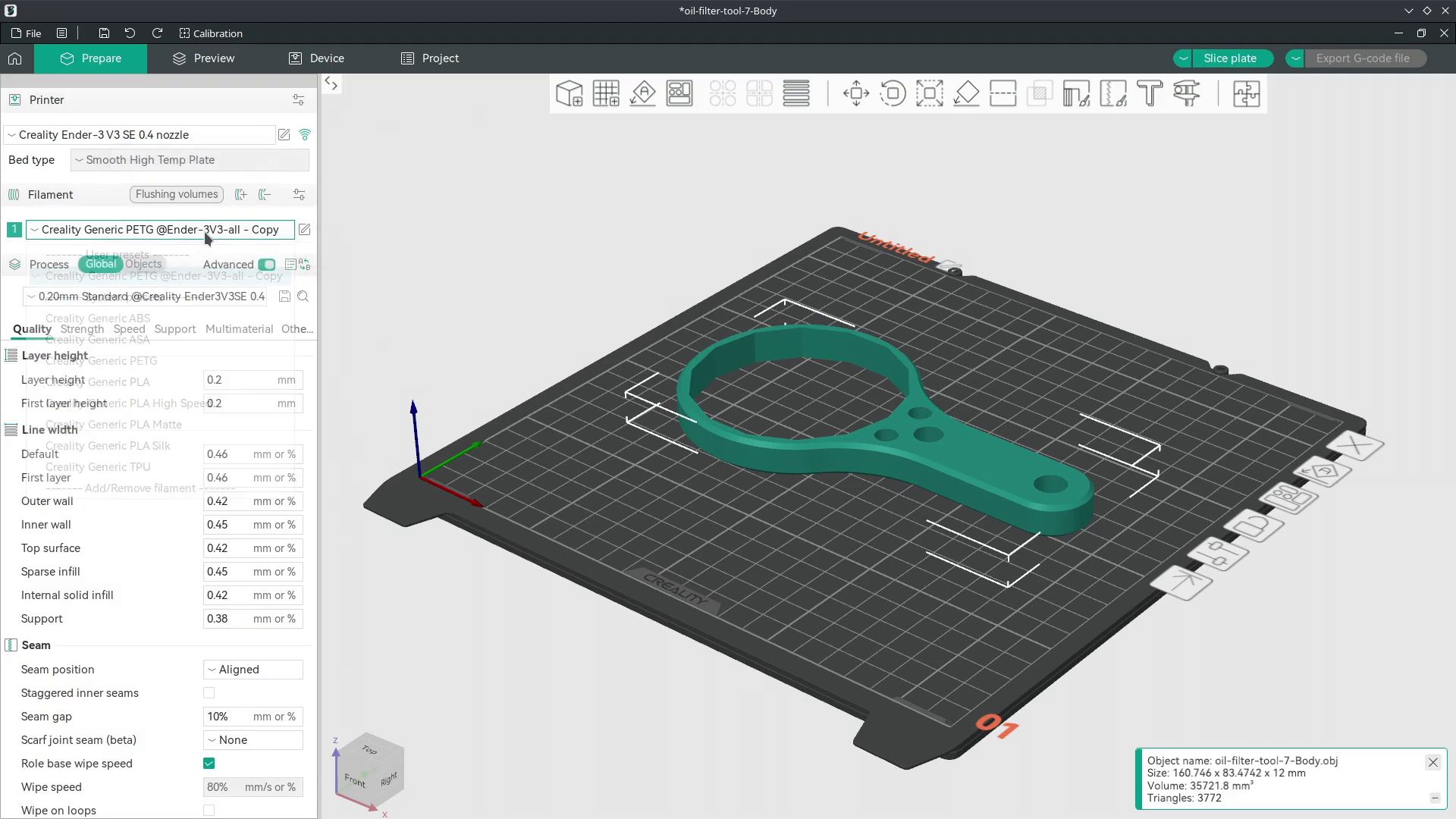
click(165, 296)
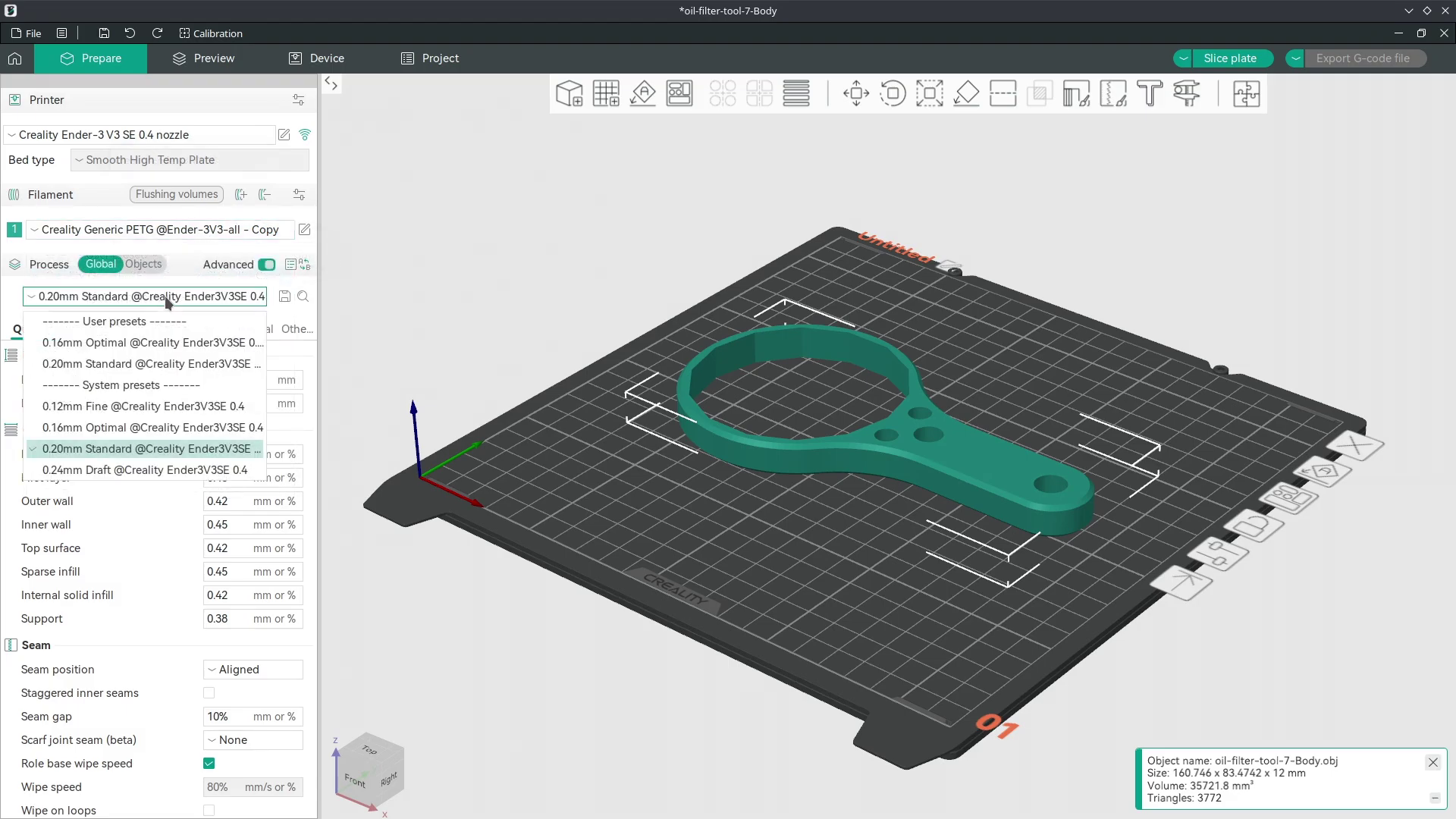
click(152, 449)
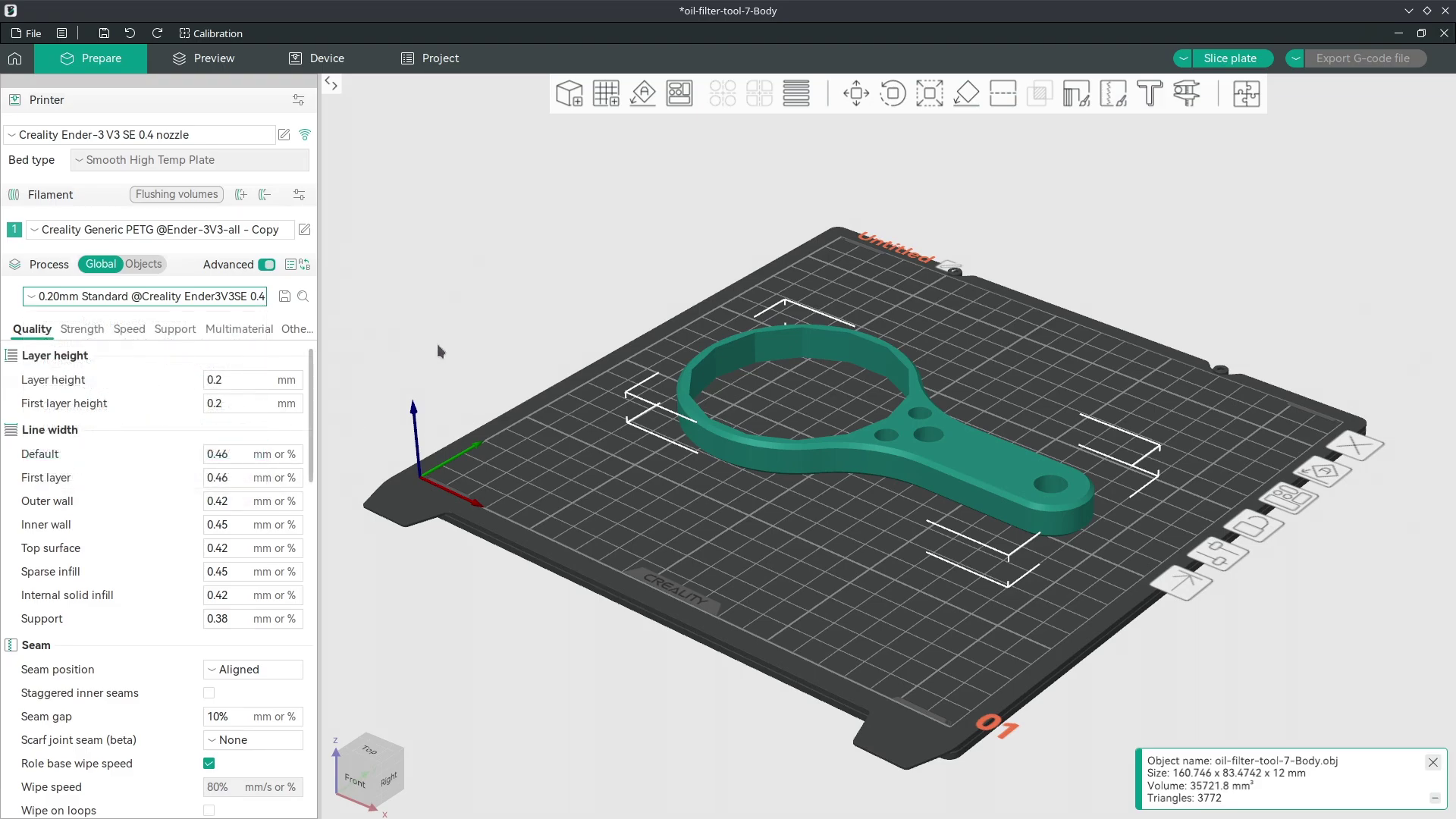
click(181, 297)
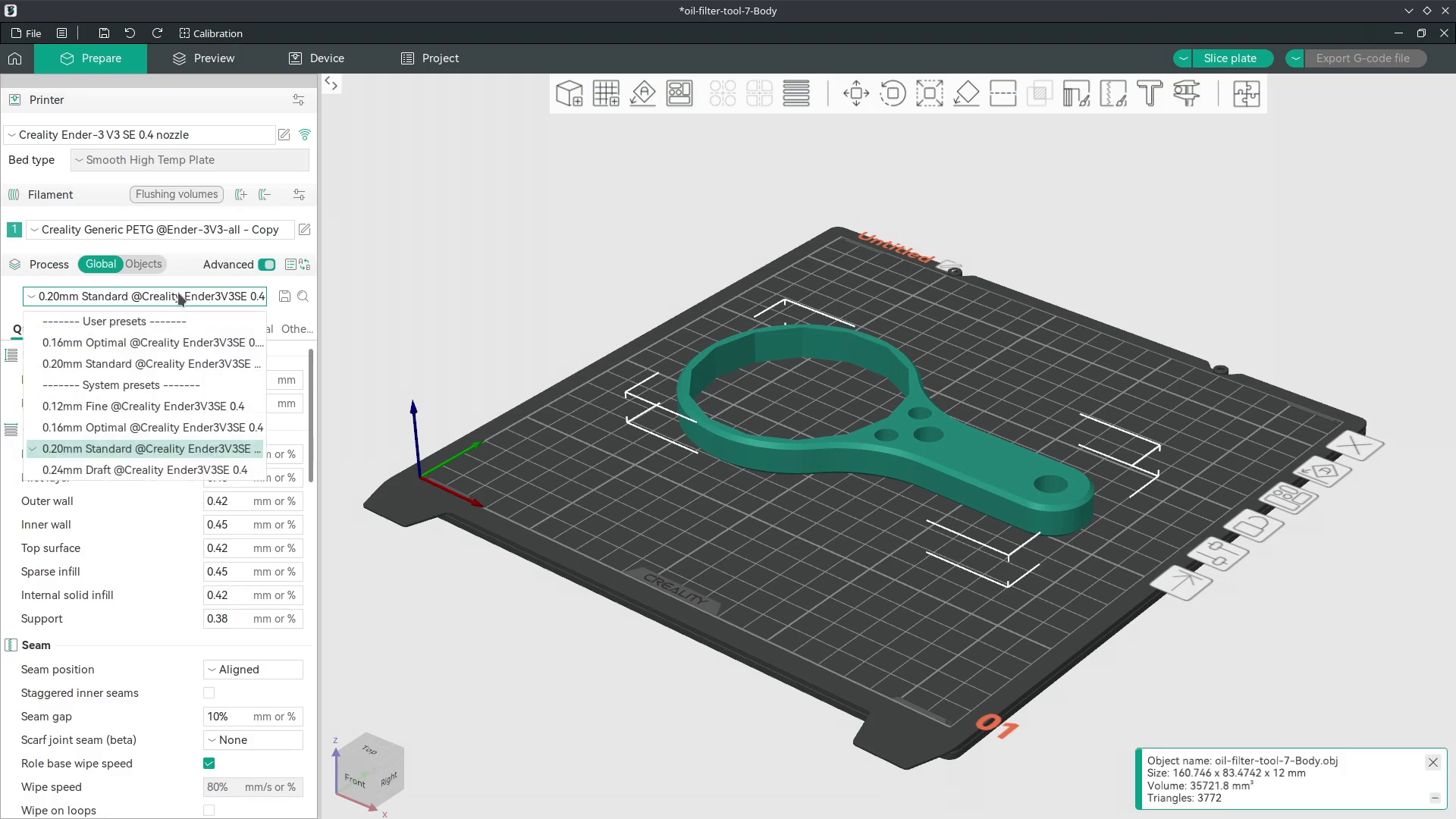
click(154, 451)
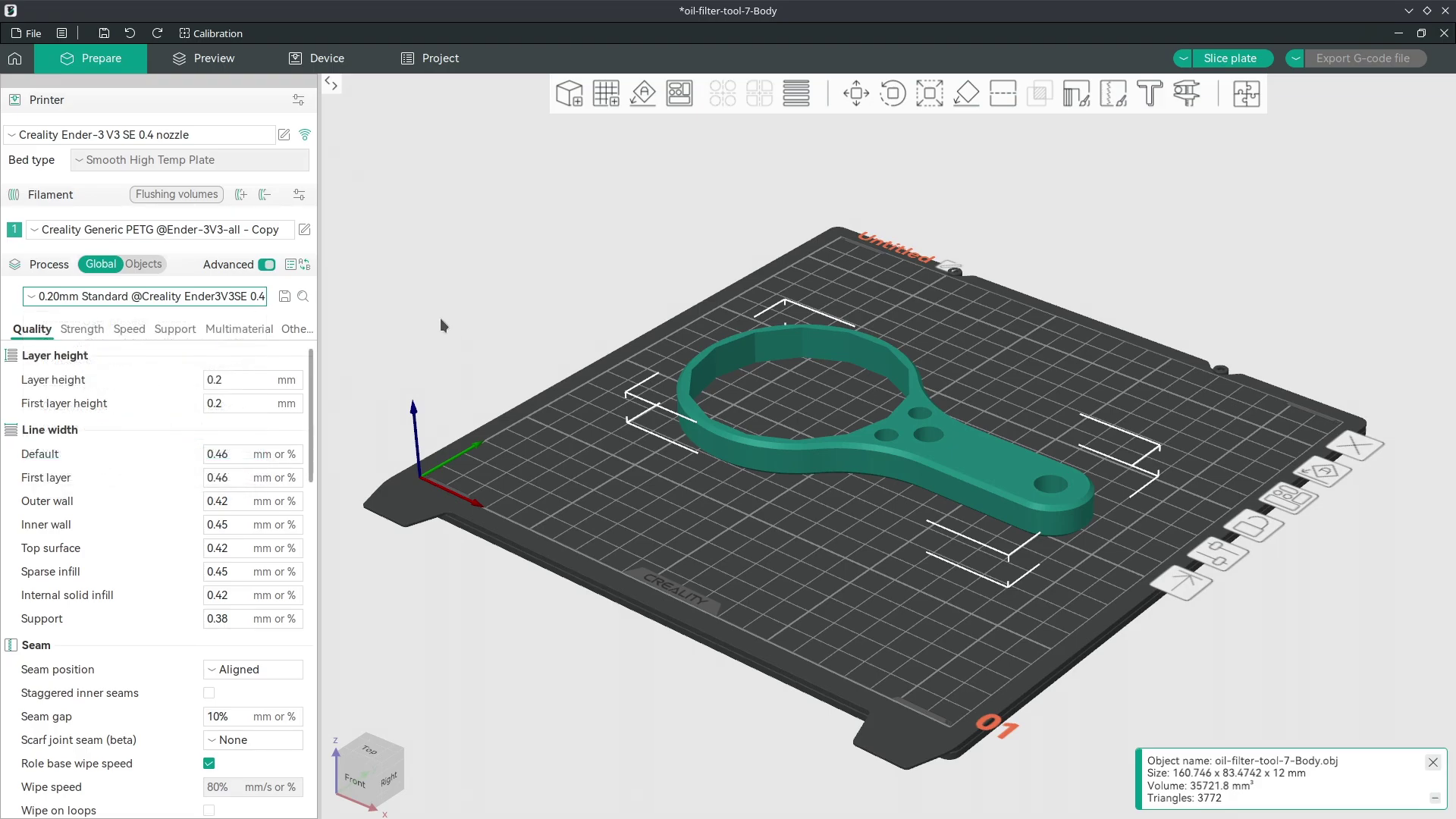
Slice the plate with the oil filter tool
click(1159, 188)
click(1248, 60)
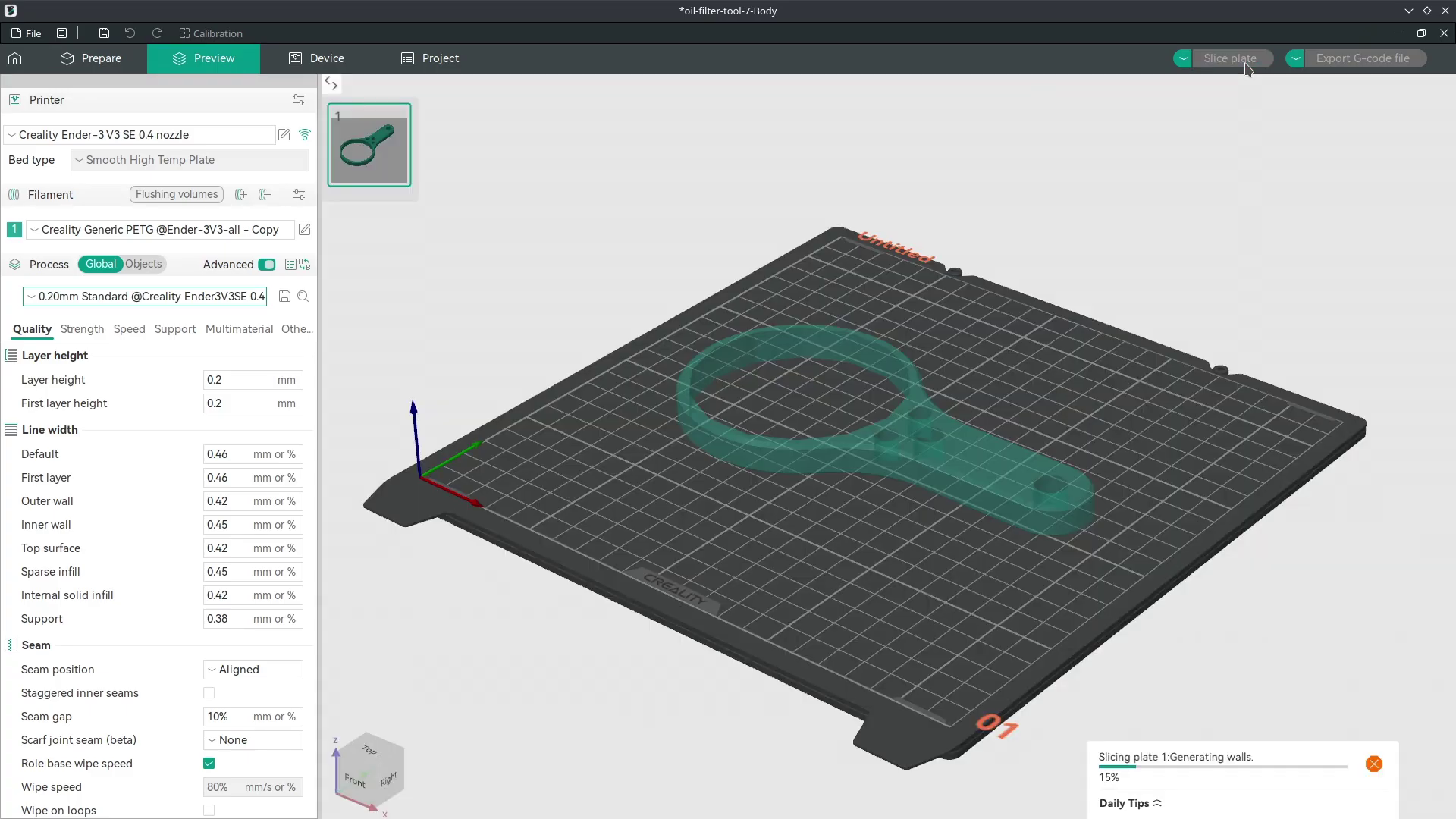
Examine the sliced part's infill around the holes and handle, stepping the visible layers down to layer 45
scroll(941, 420, up, 5)
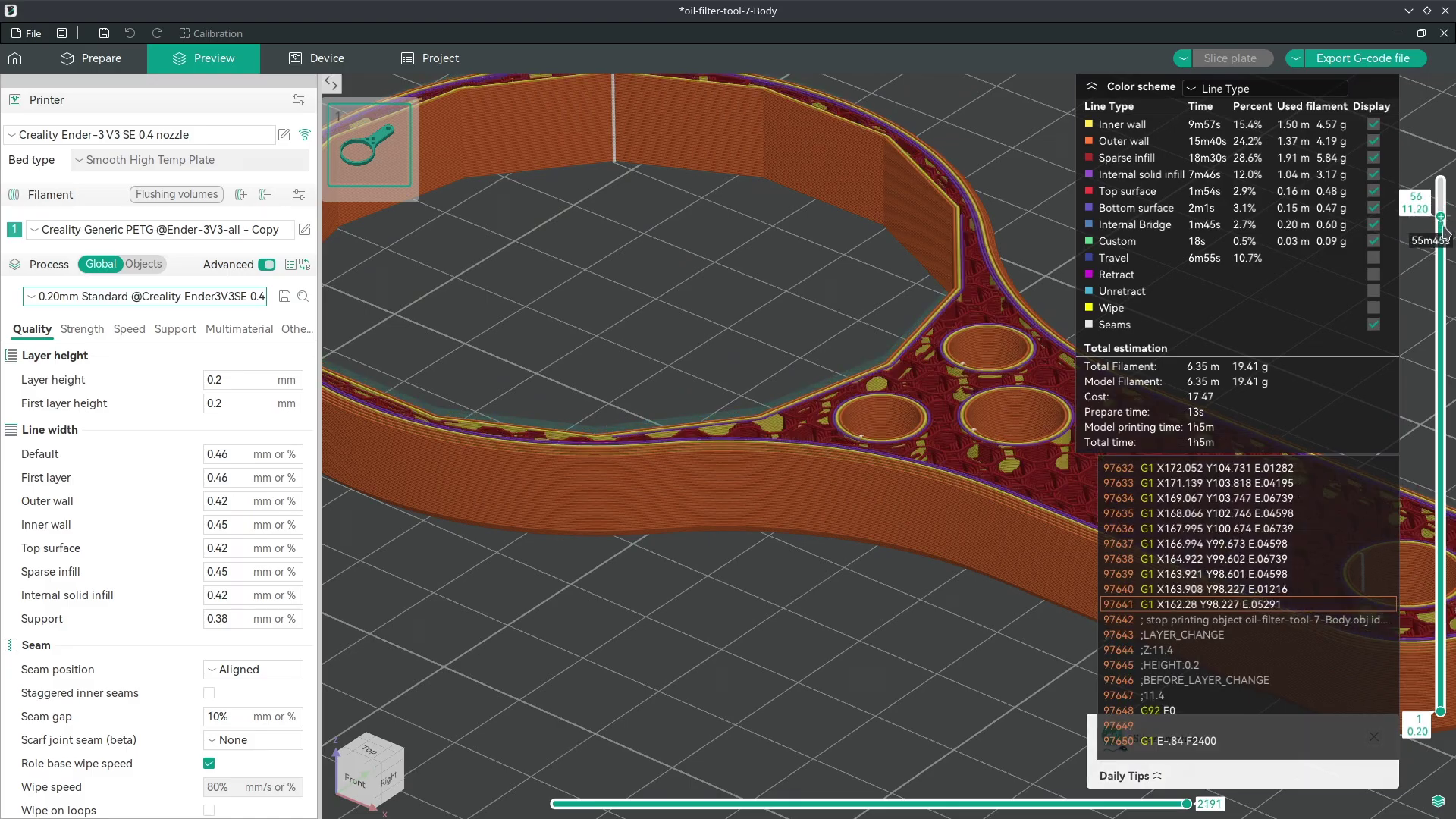
key(Down)
key(Down)
key(Down)
key(Down)
key(Down)
key(Down)
key(Down)
key(Down)
key(Down)
key(Down)
key(Down)
key(Down)
key(Down)
key(Down)
key(Down)
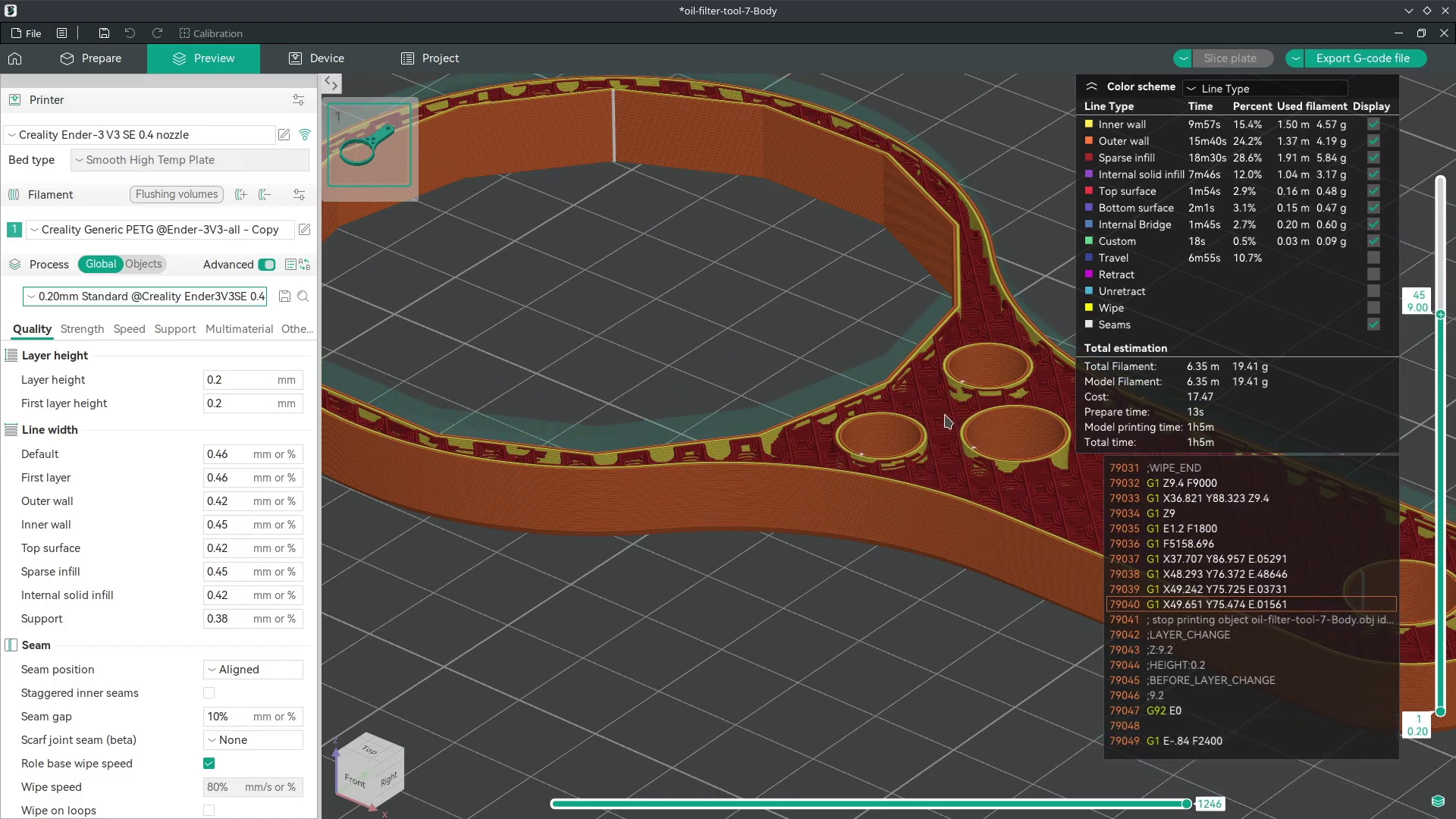
right_drag(946, 416, 845, 443)
mouse_move(836, 389)
mouse_down()
mouse_move(796, 433)
mouse_move(838, 428)
mouse_move(830, 405)
mouse_up()
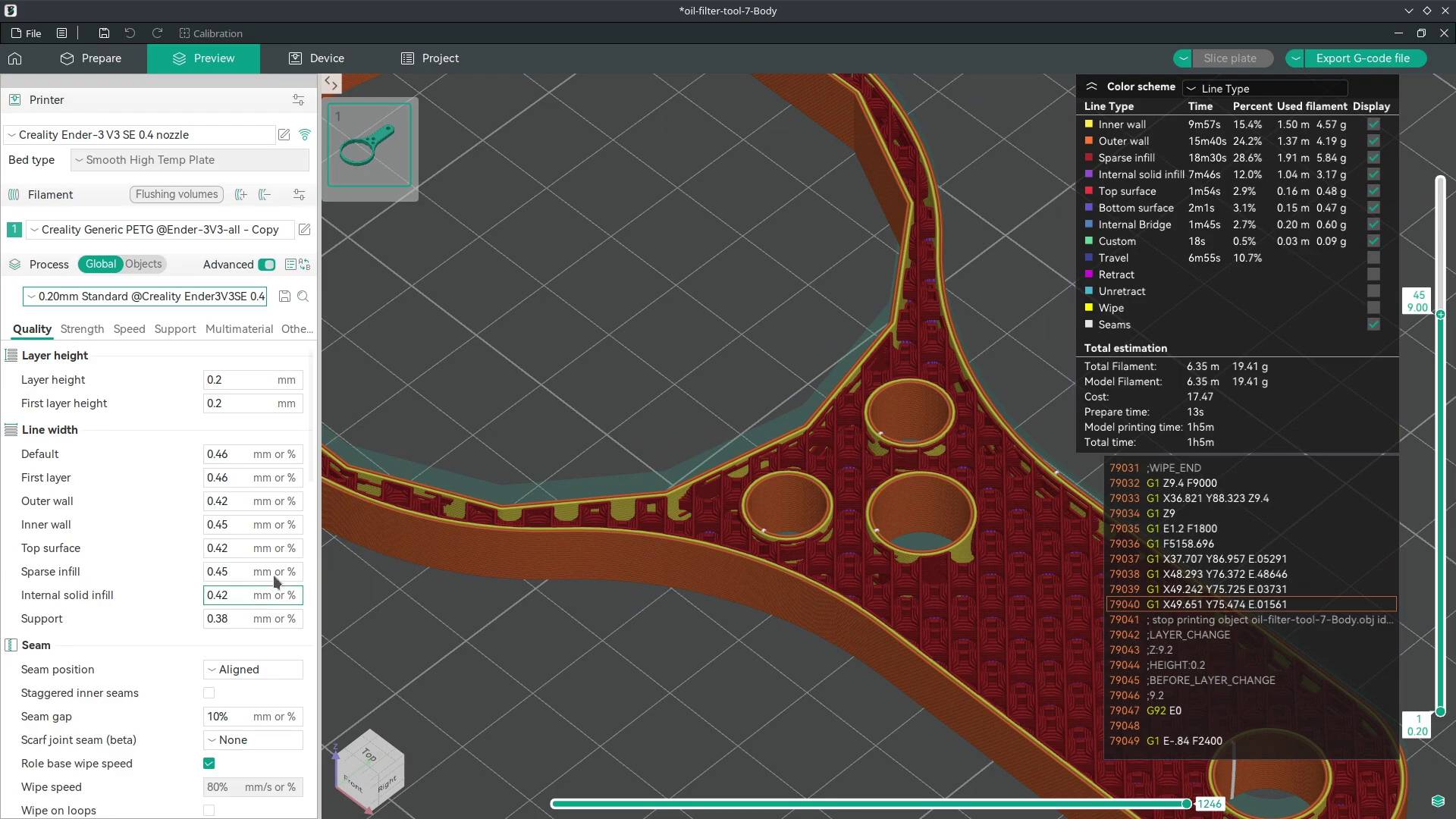
Set the sparse infill pattern to Triangles in the process strength settings
click(81, 331)
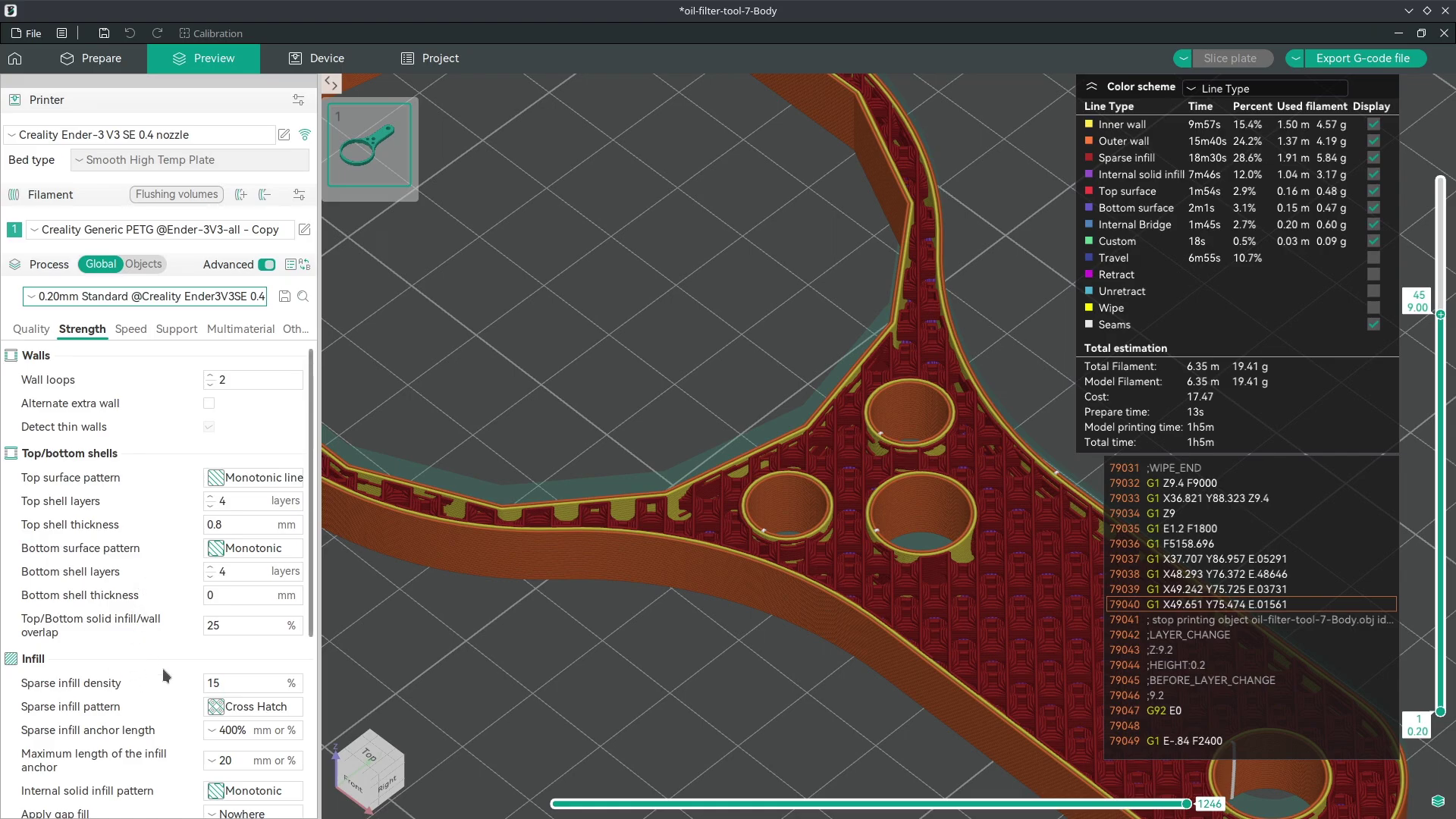
scroll(151, 667, down, 3)
click(254, 615)
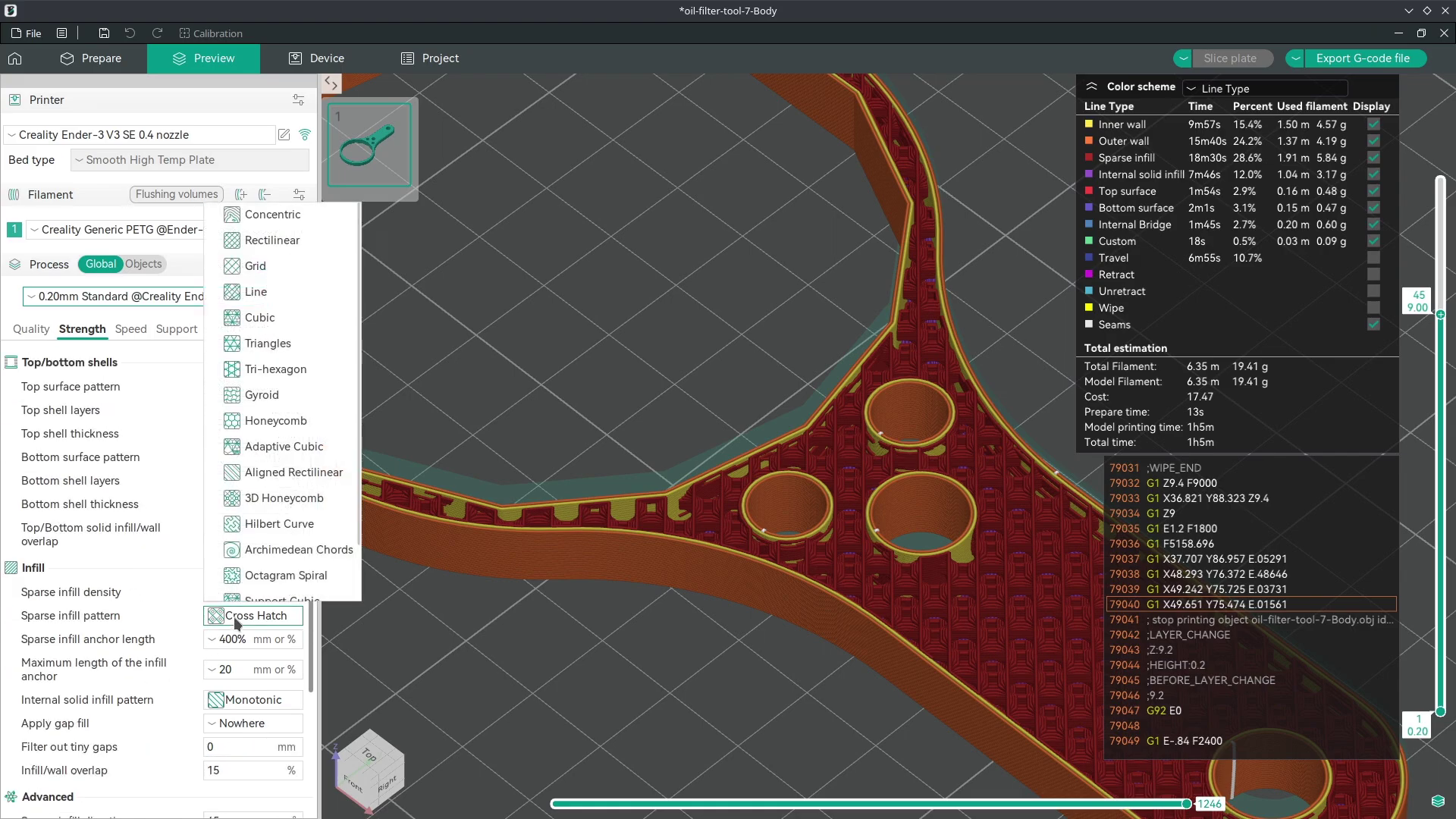
click(258, 343)
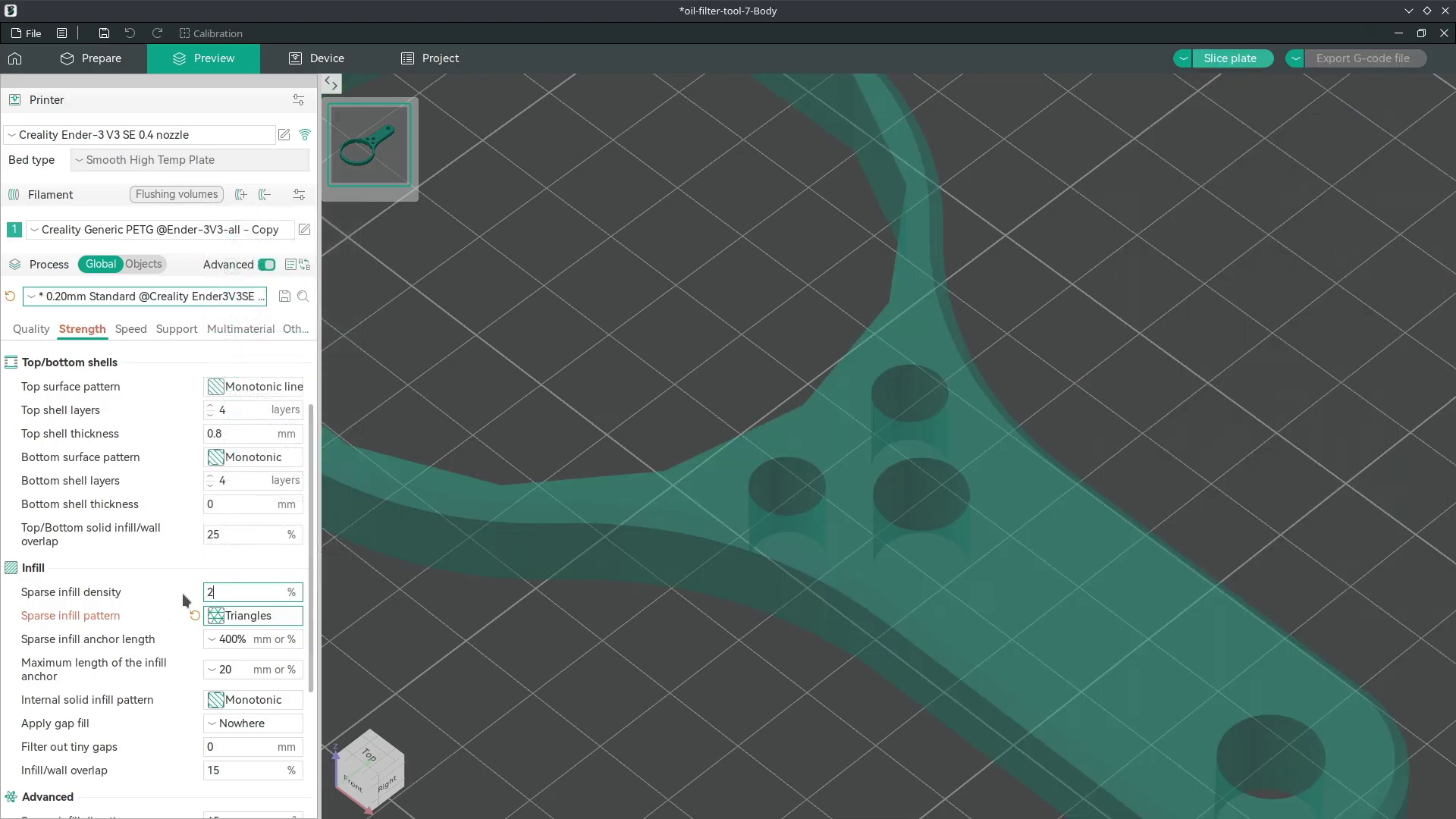
Set the sparse infill density to 20% and both the top and bottom shell thickness to 1 mm
text(20)
key(Tab)
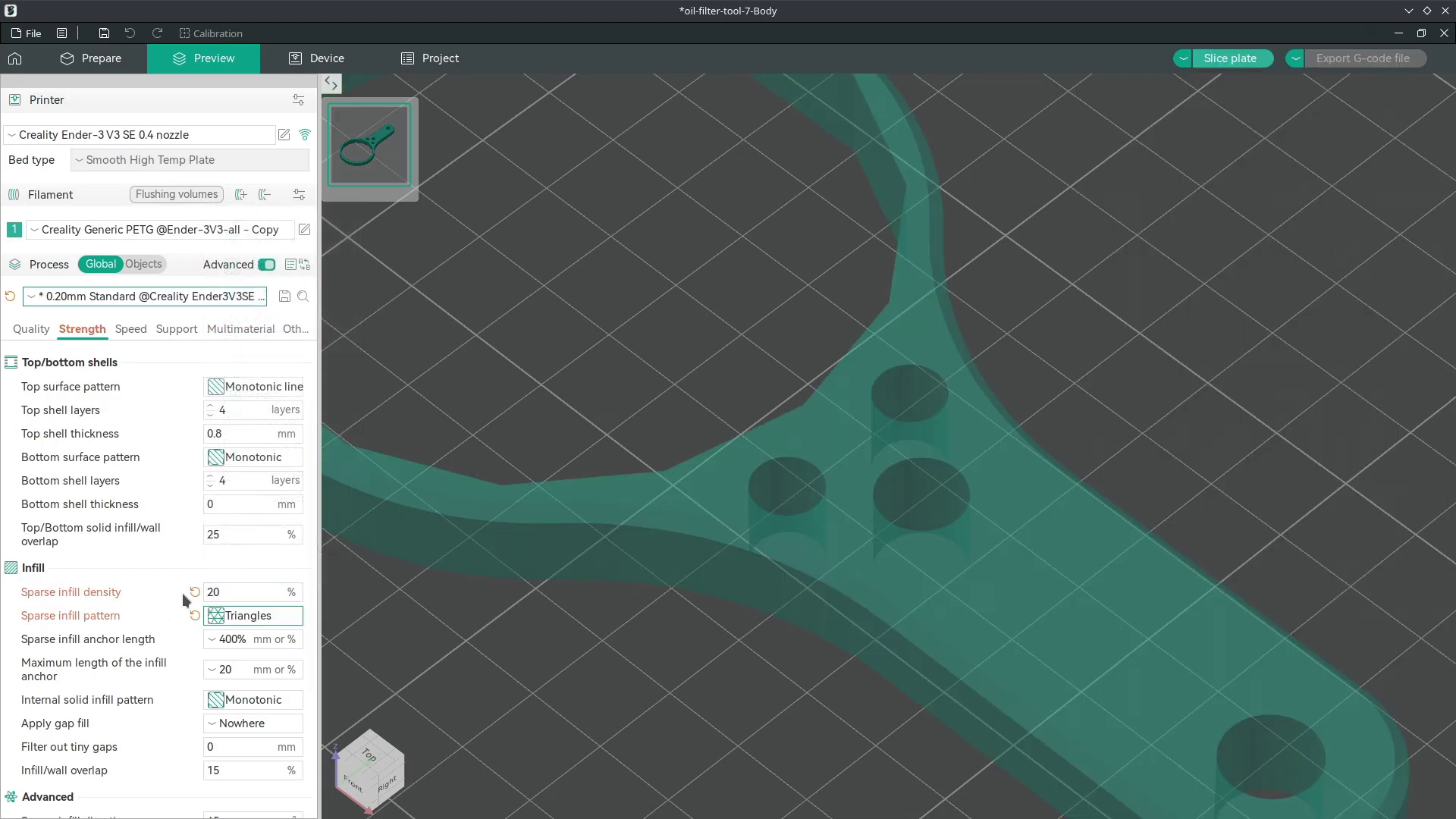
click(231, 431)
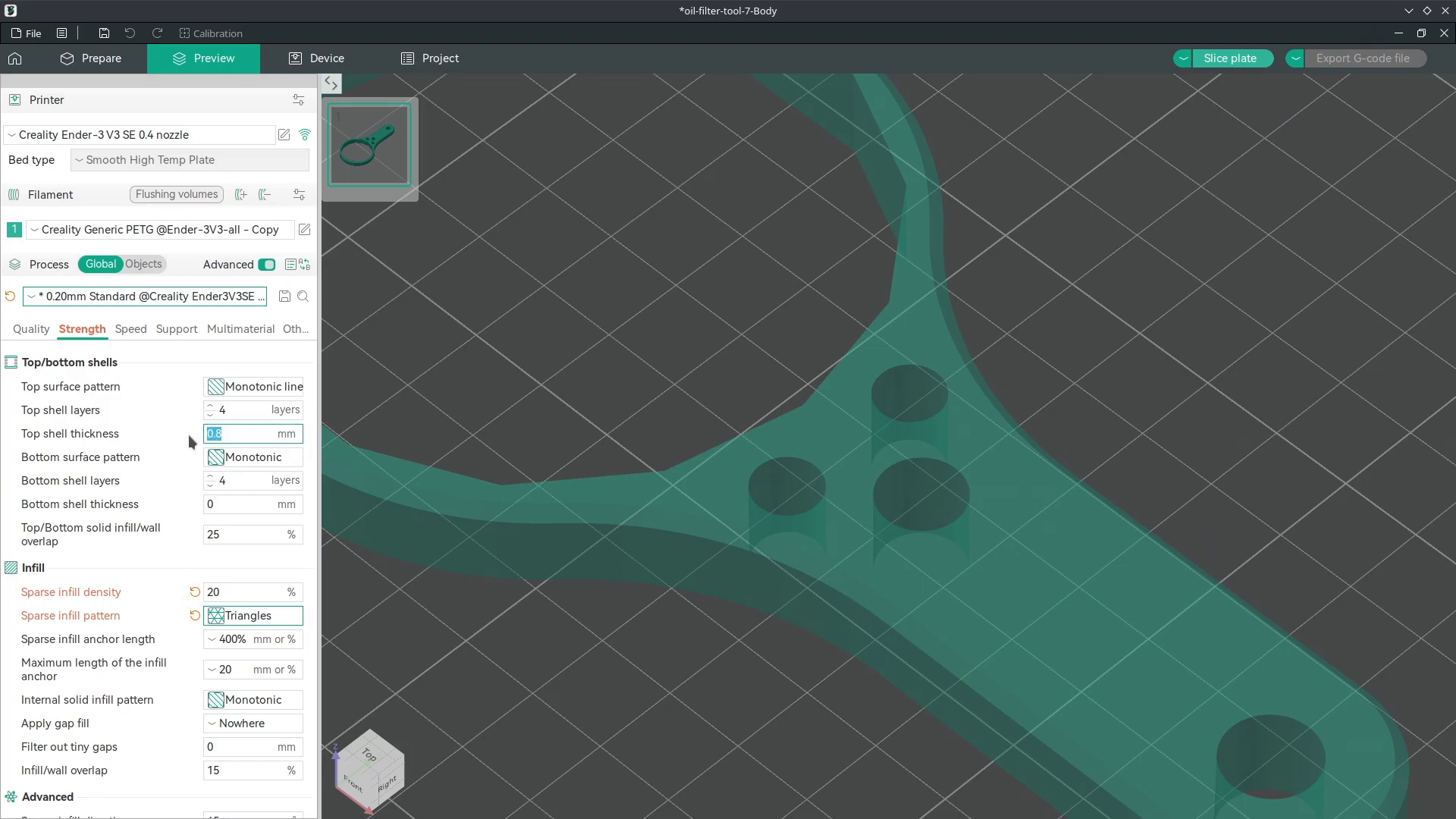
key(Tab)
click(236, 501)
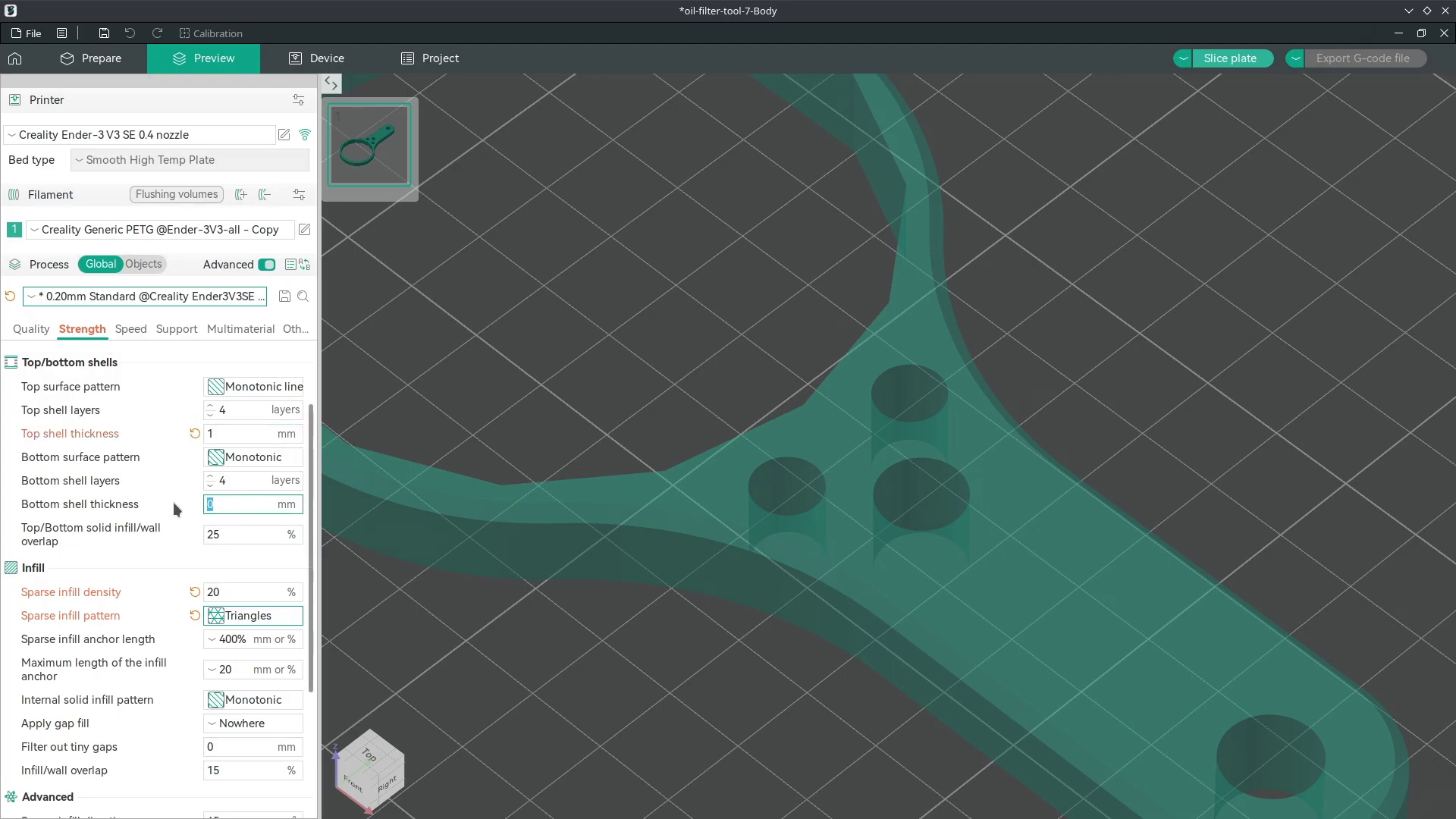
text(1)
click(229, 481)
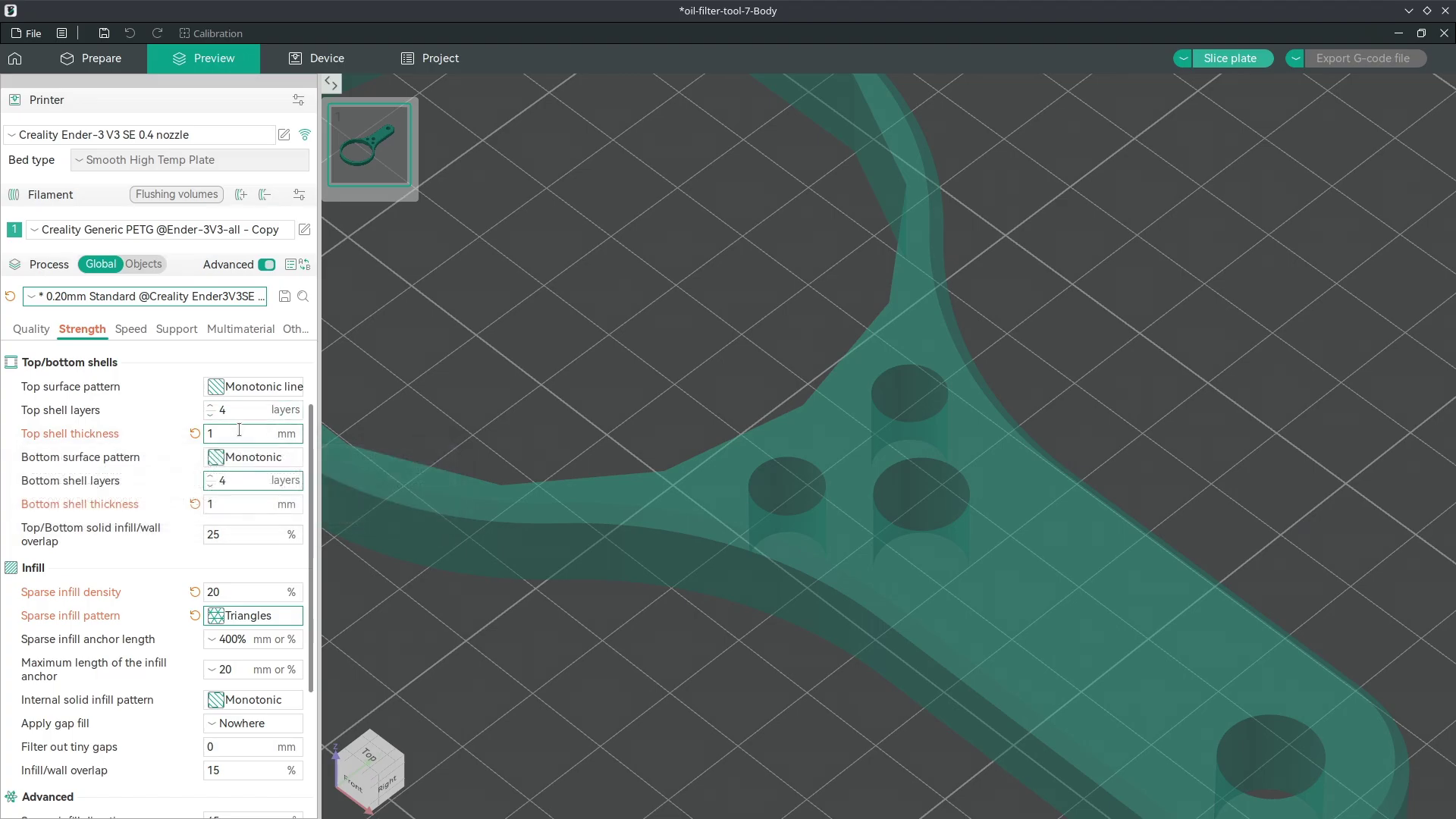
Set the wall loops to 4, then reslice the plate and inspect the walls around the holes
scroll(152, 493, up, 2)
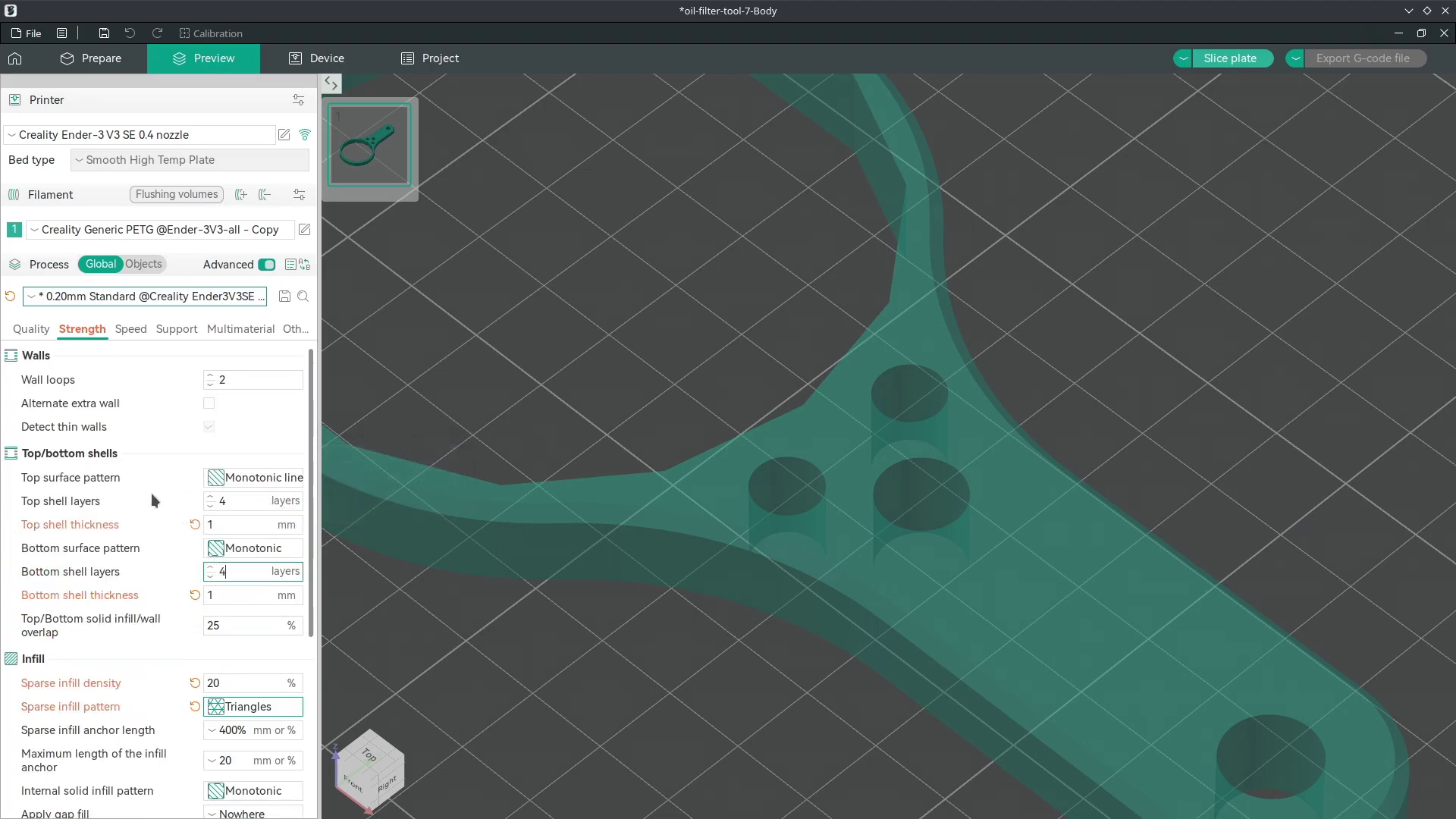
click(227, 382)
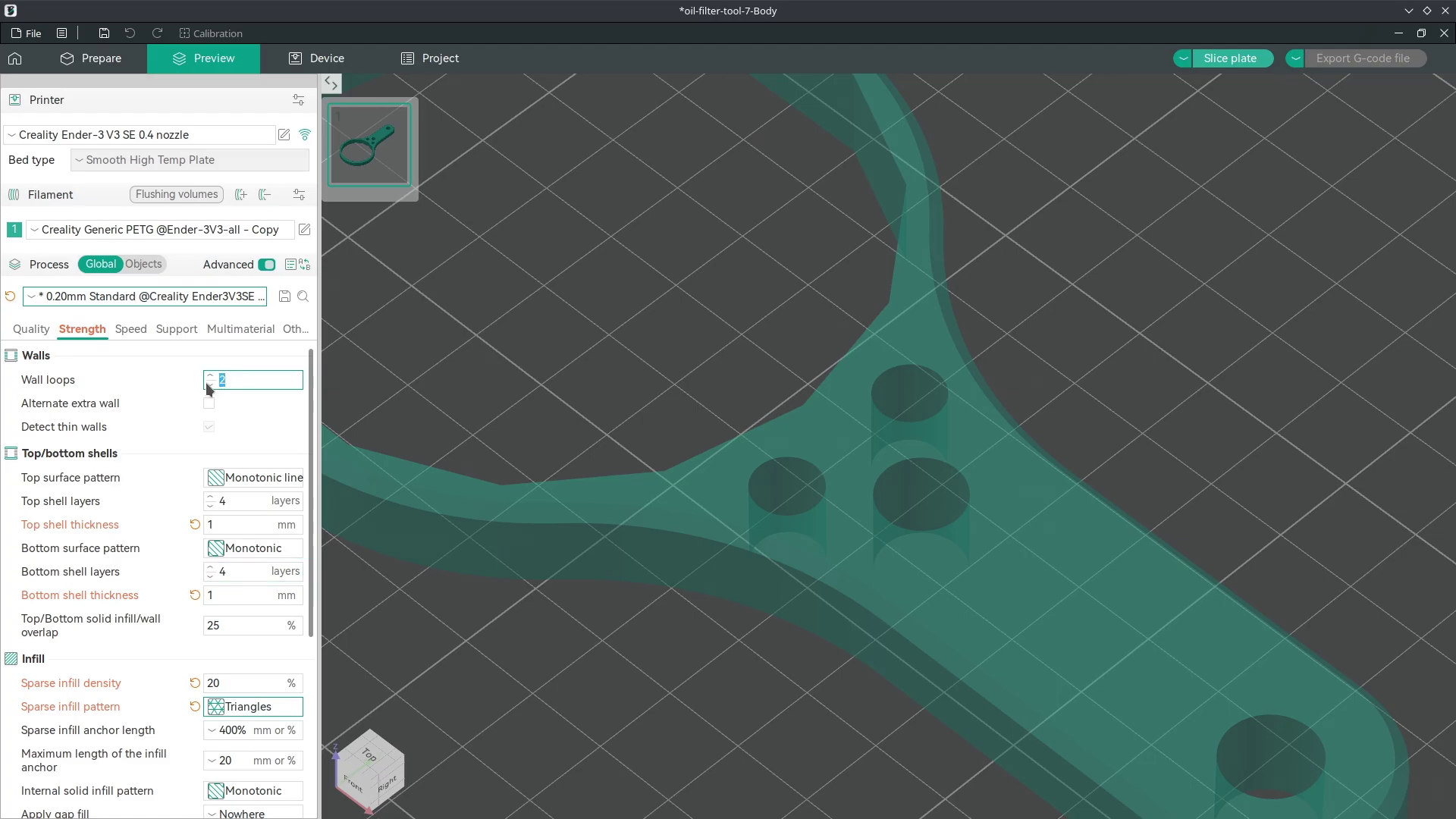
text(5)
click(204, 383)
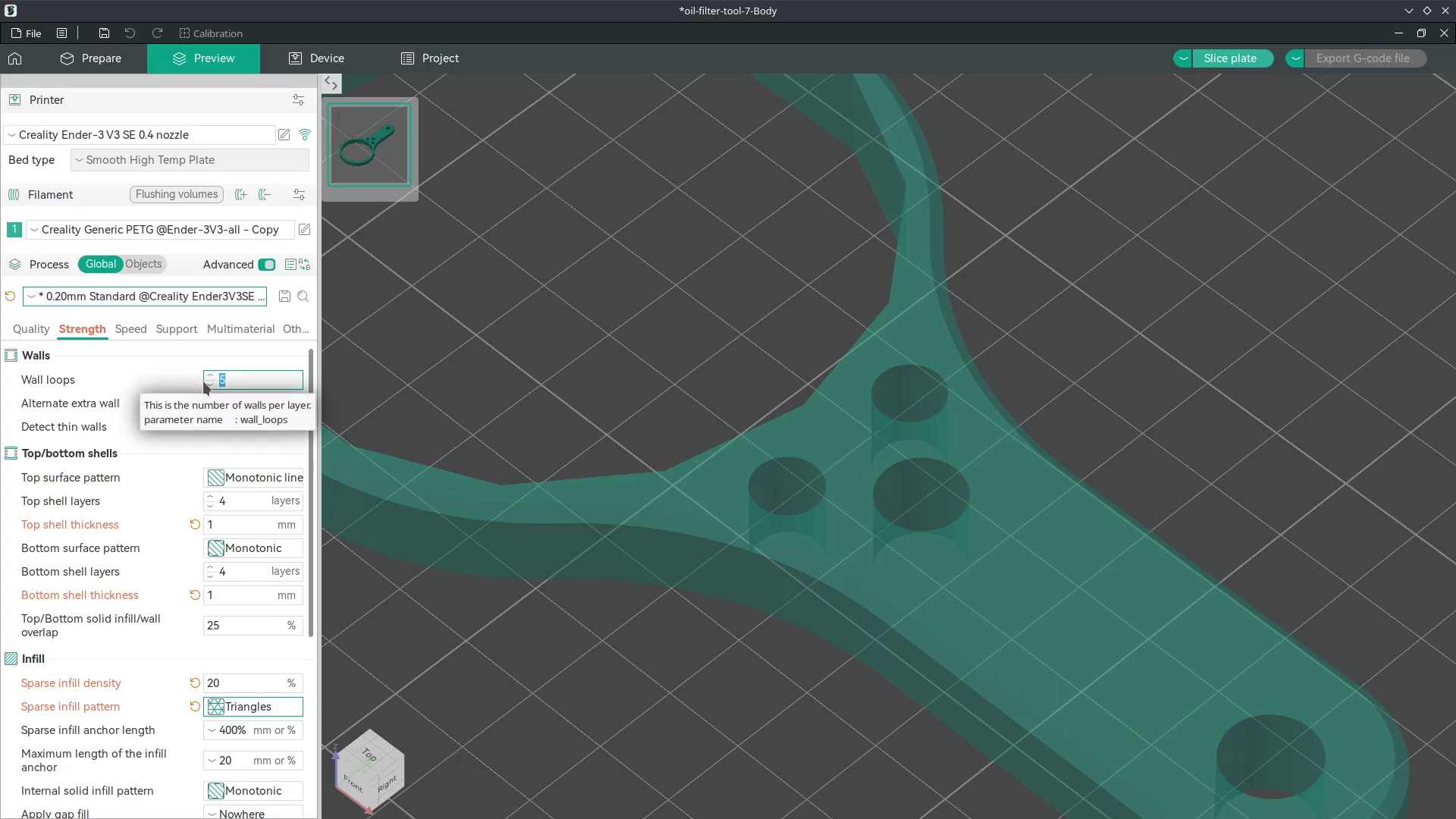
key(Return)
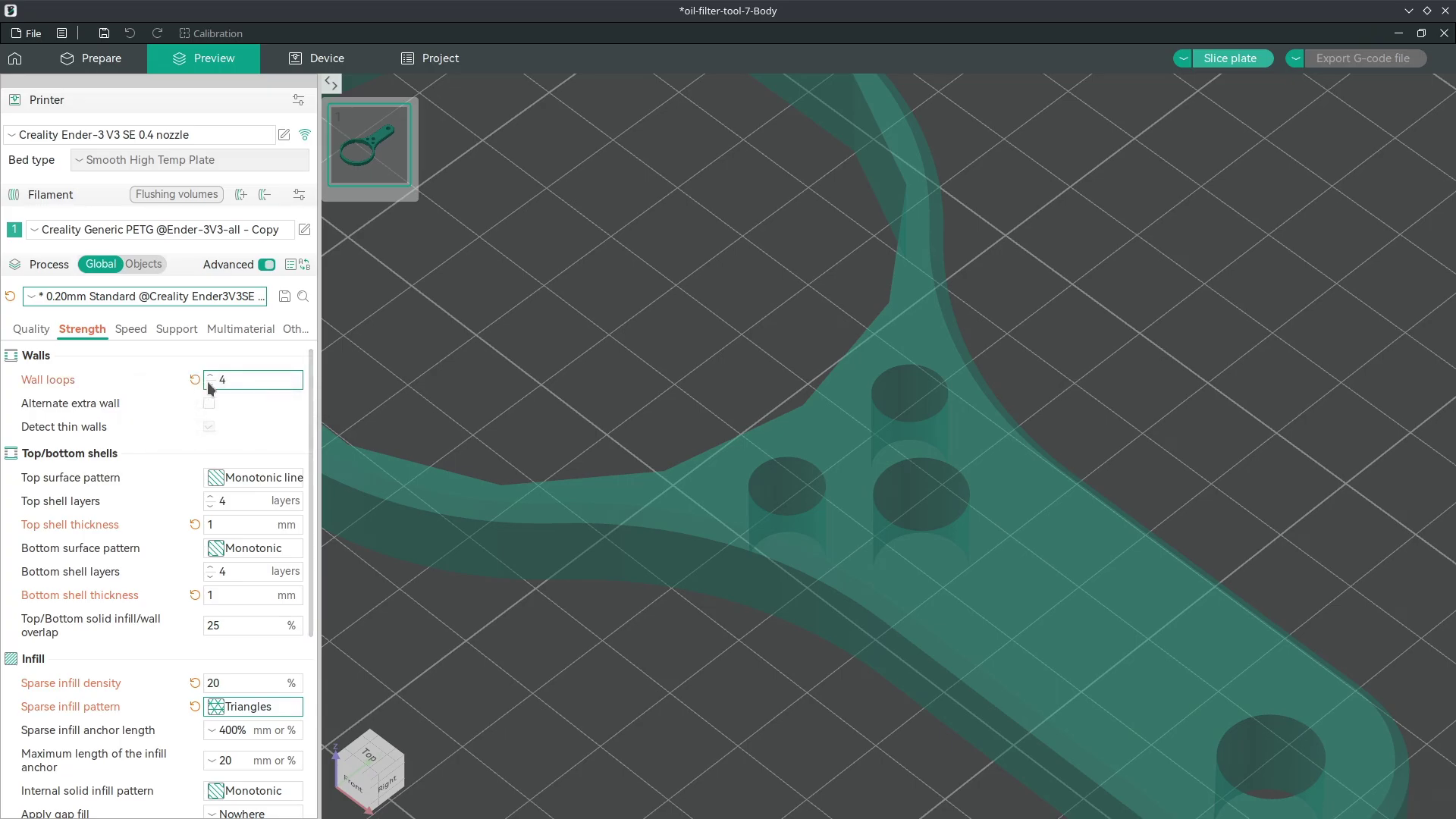
click(1220, 64)
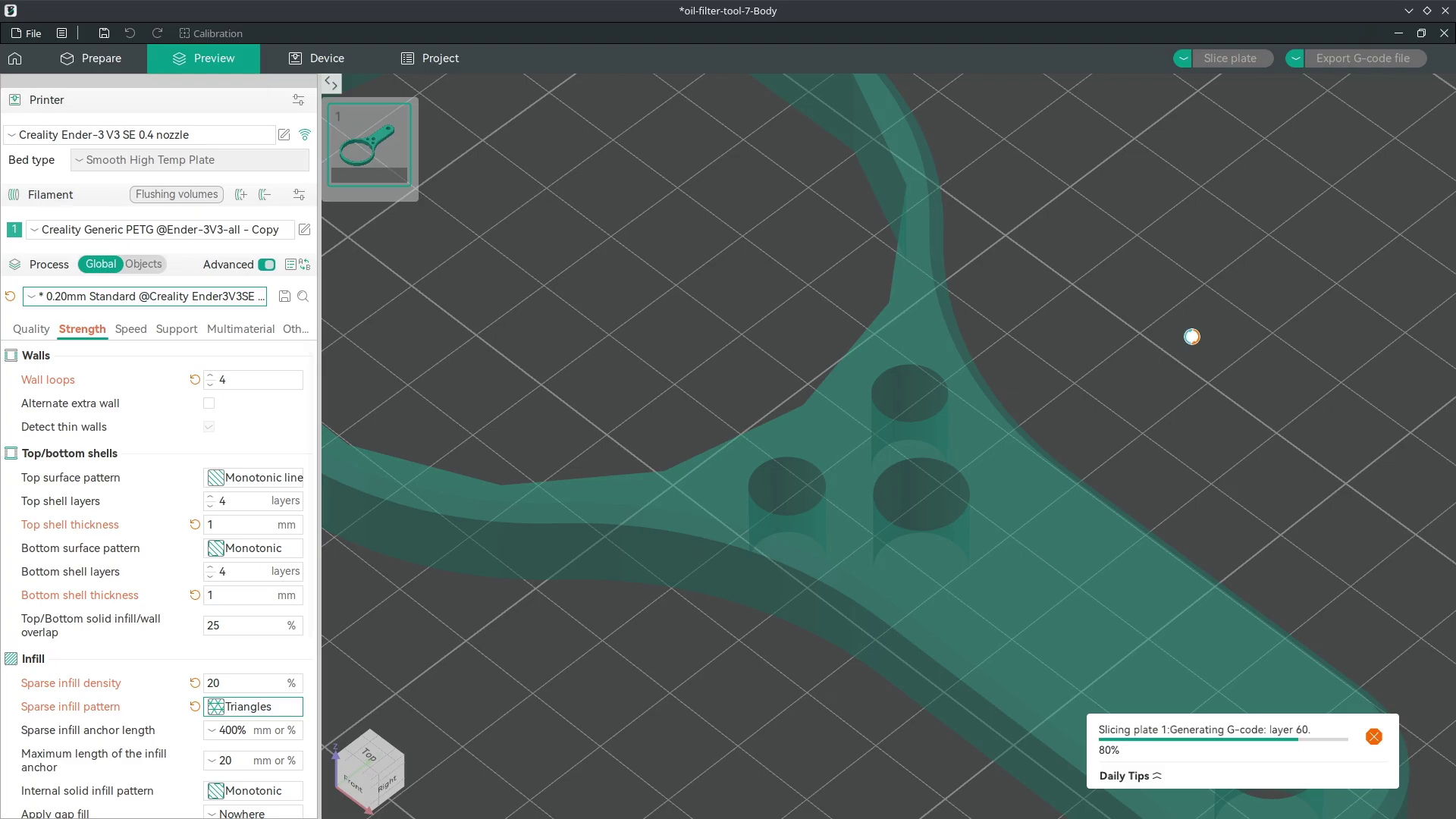
scroll(879, 492, up, 2)
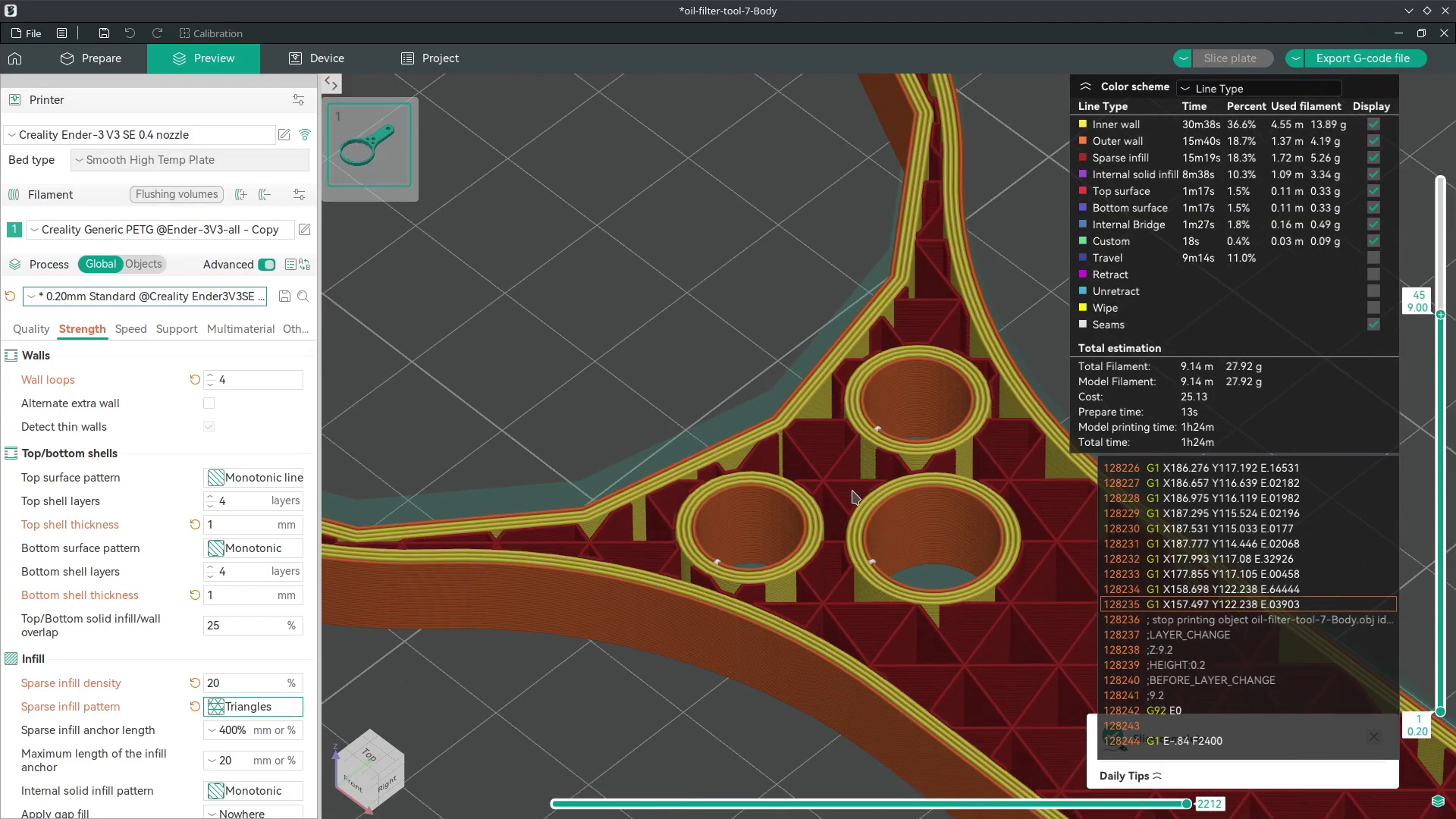
scroll(845, 506, up, 1)
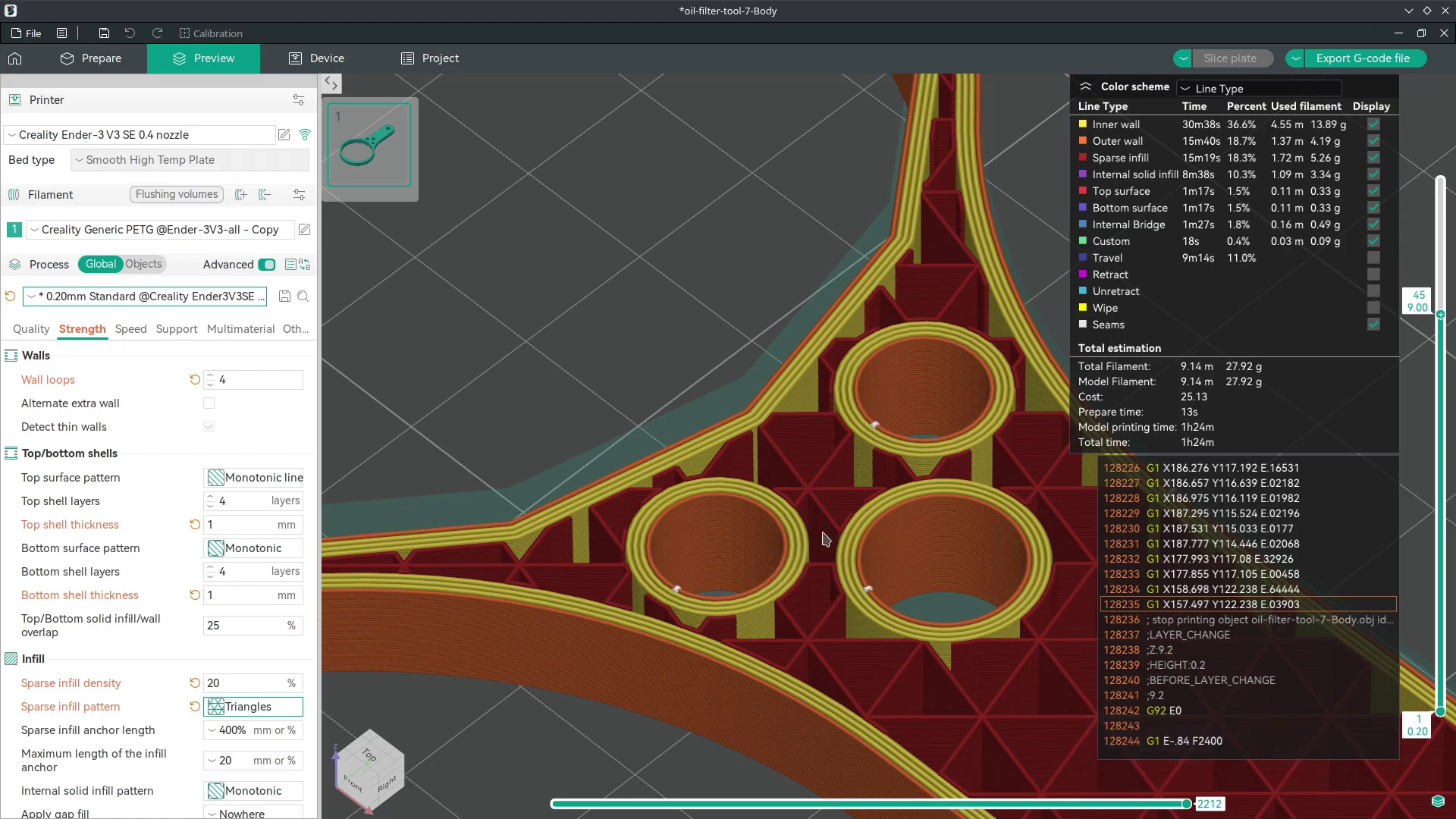
Increase the wall loops to 6 and slice the plate again
click(205, 377)
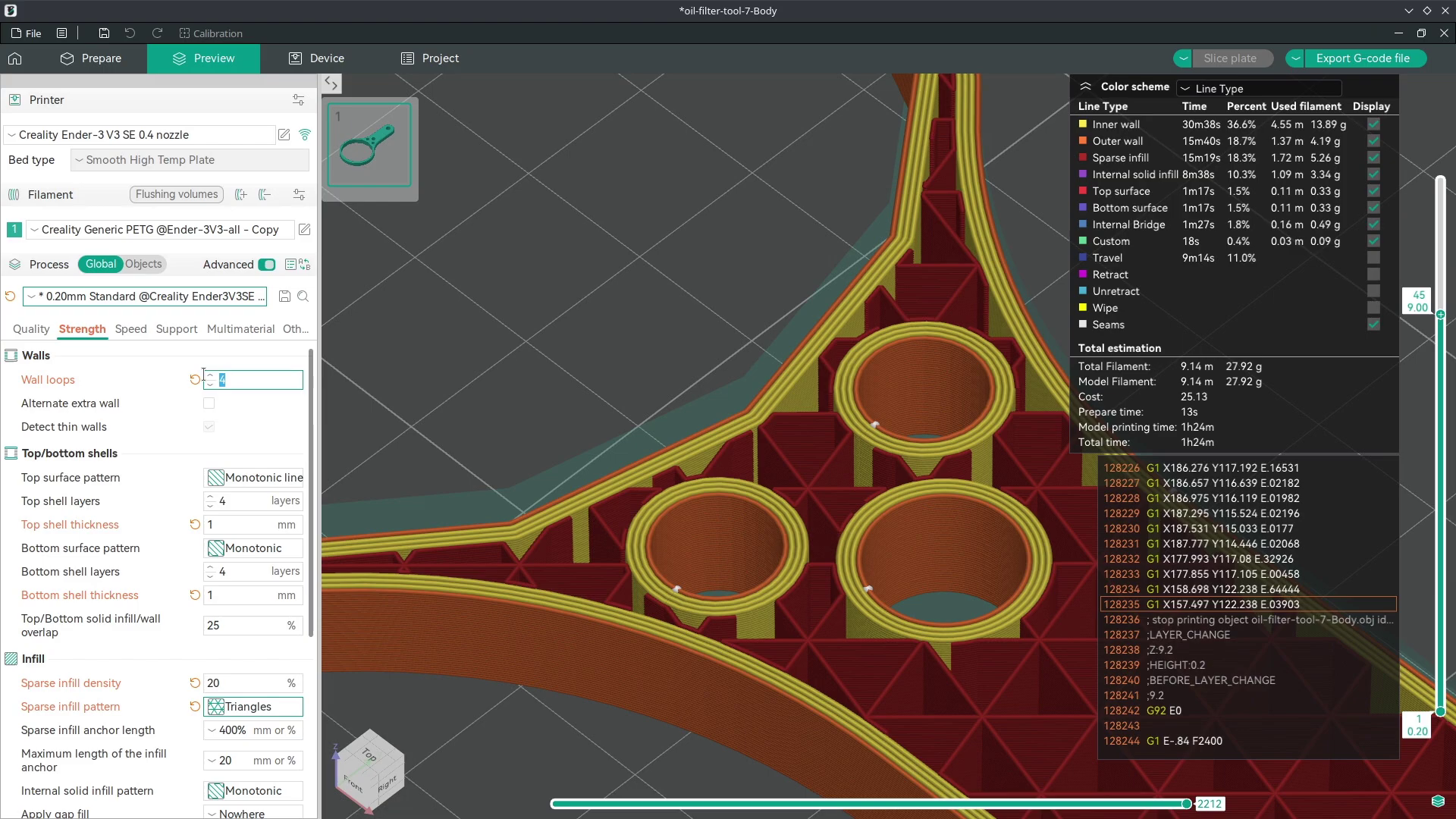
text(6)
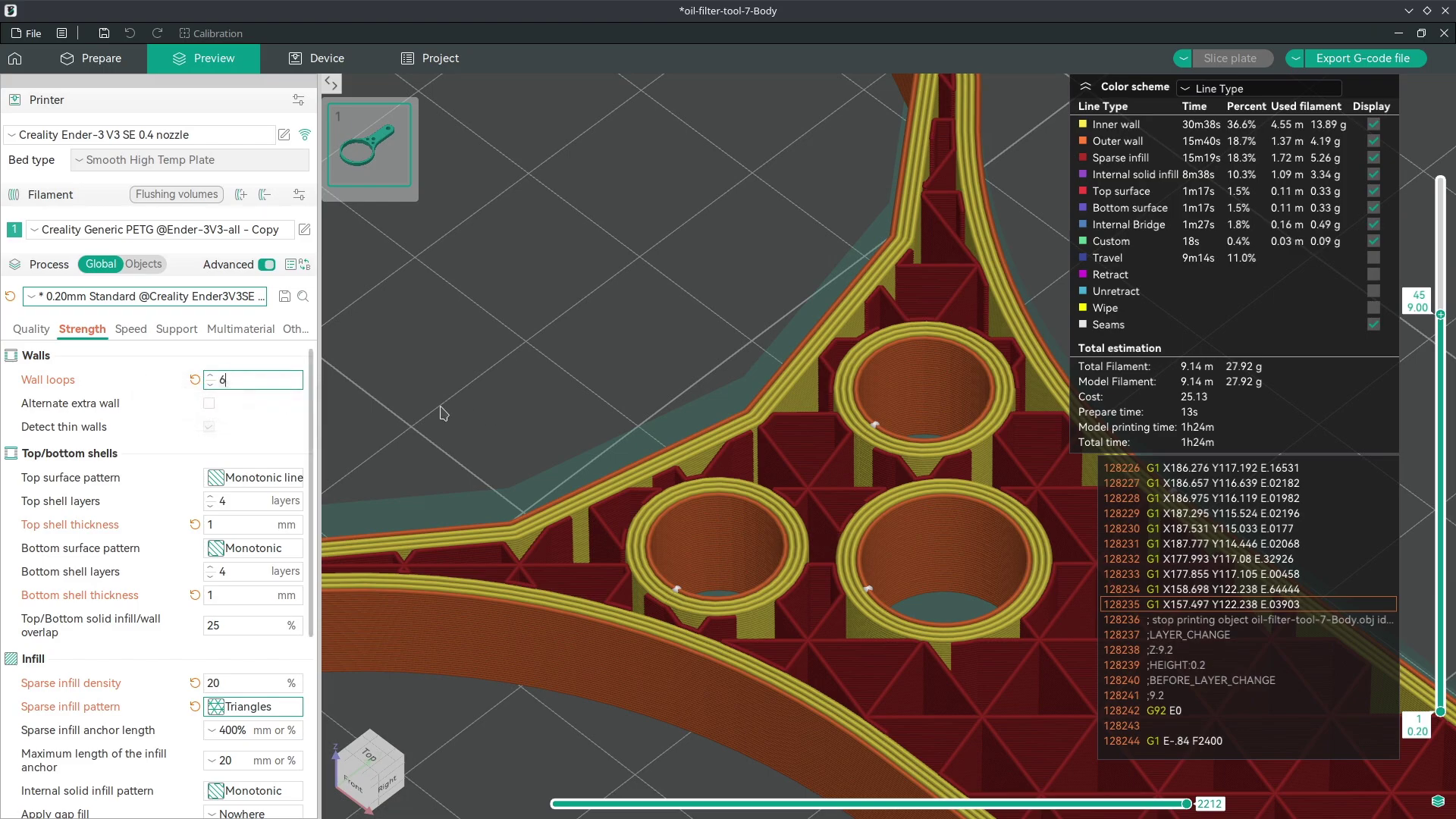
key(Return)
click(1226, 58)
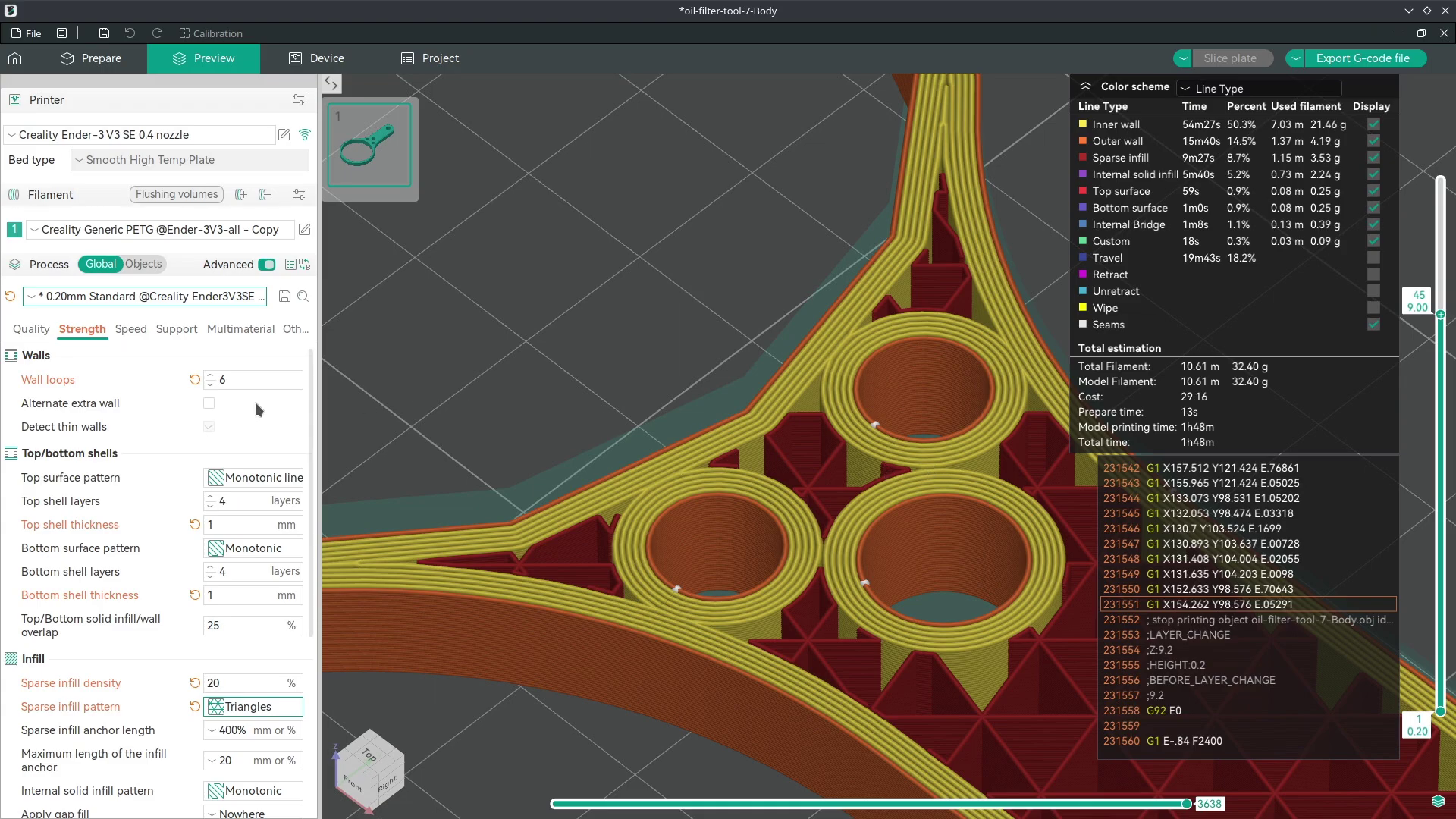
Set the wall loops to 7 and reslice the plate
click(221, 381)
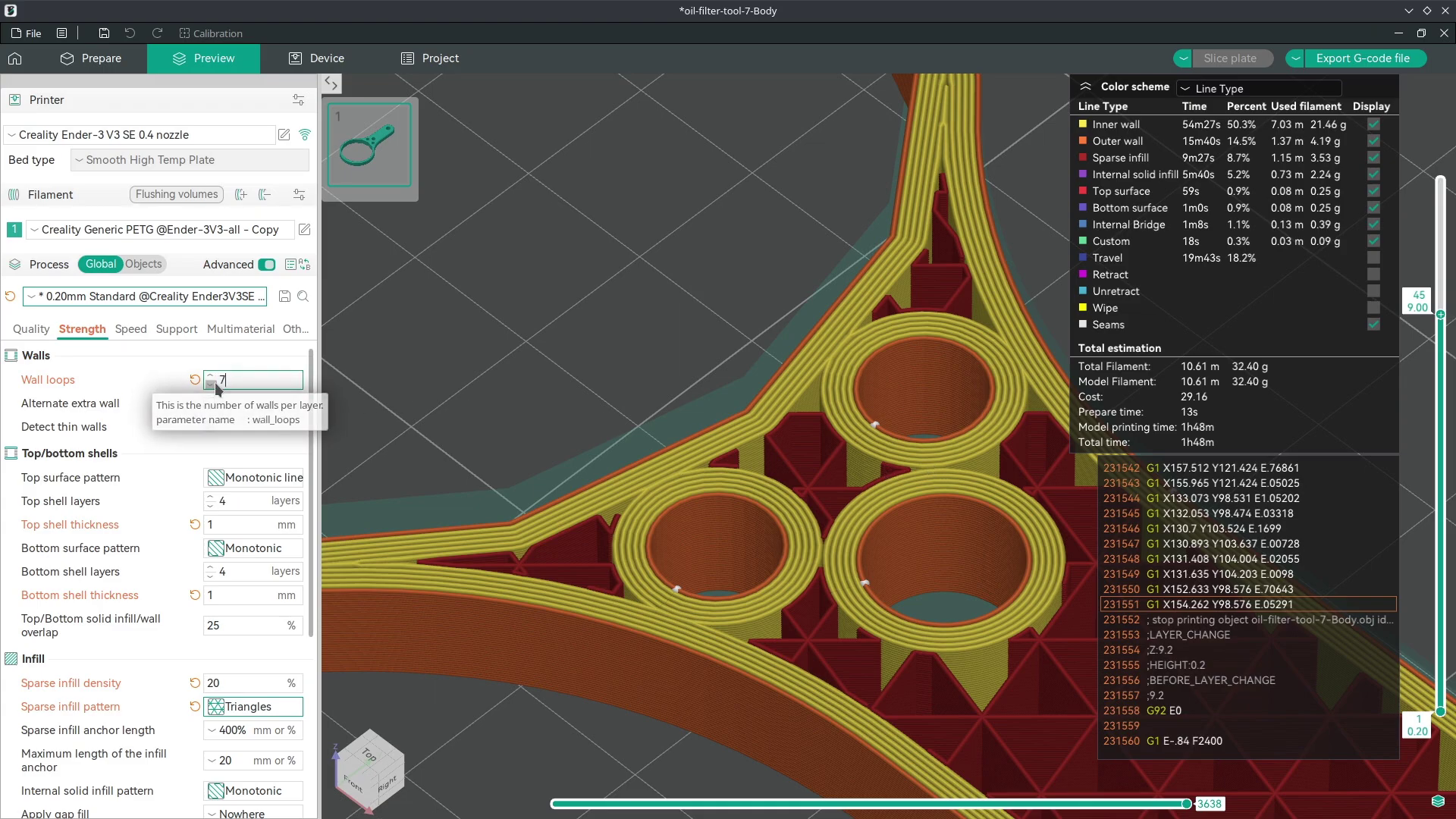
text(7)
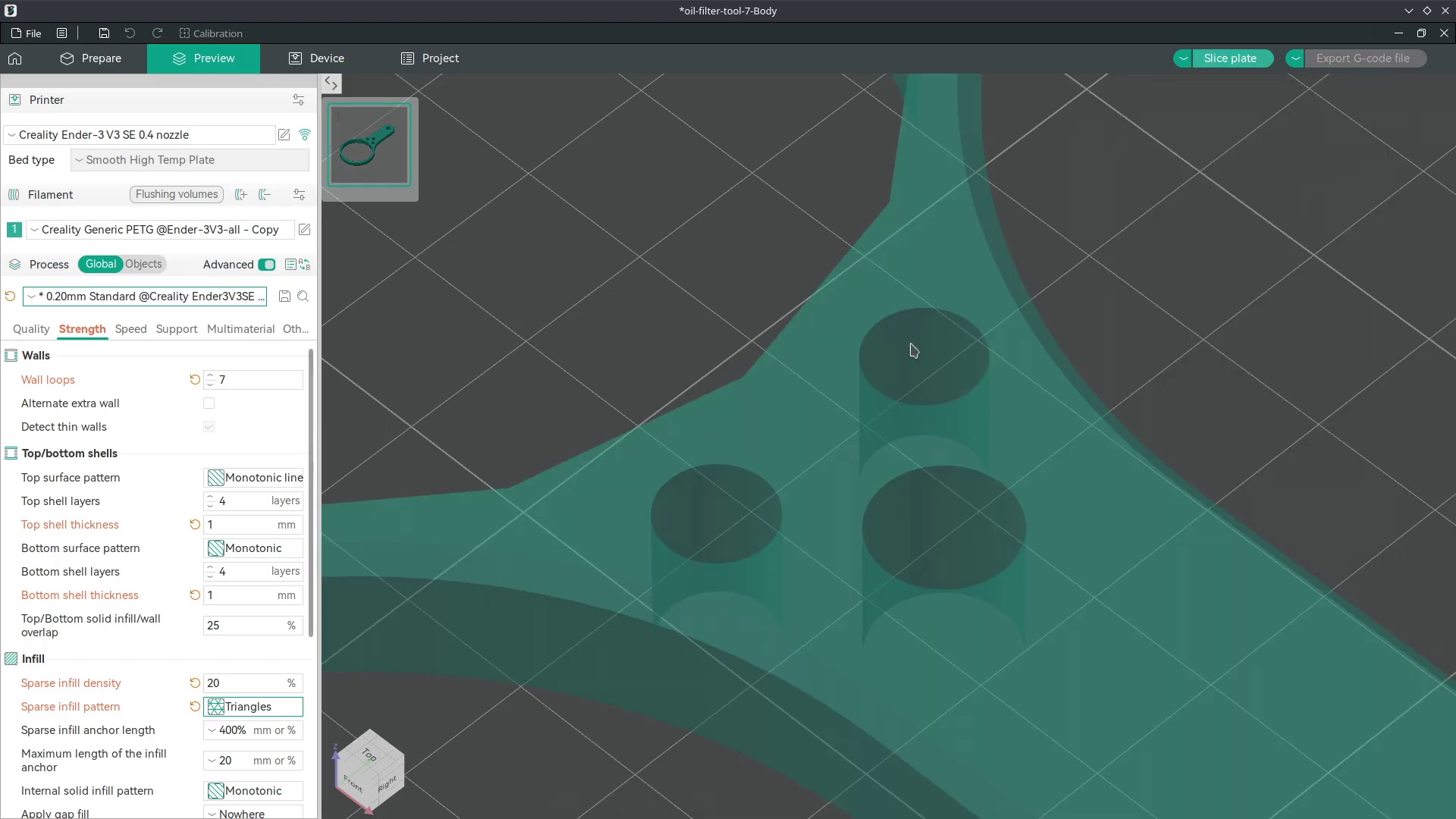
click(1233, 64)
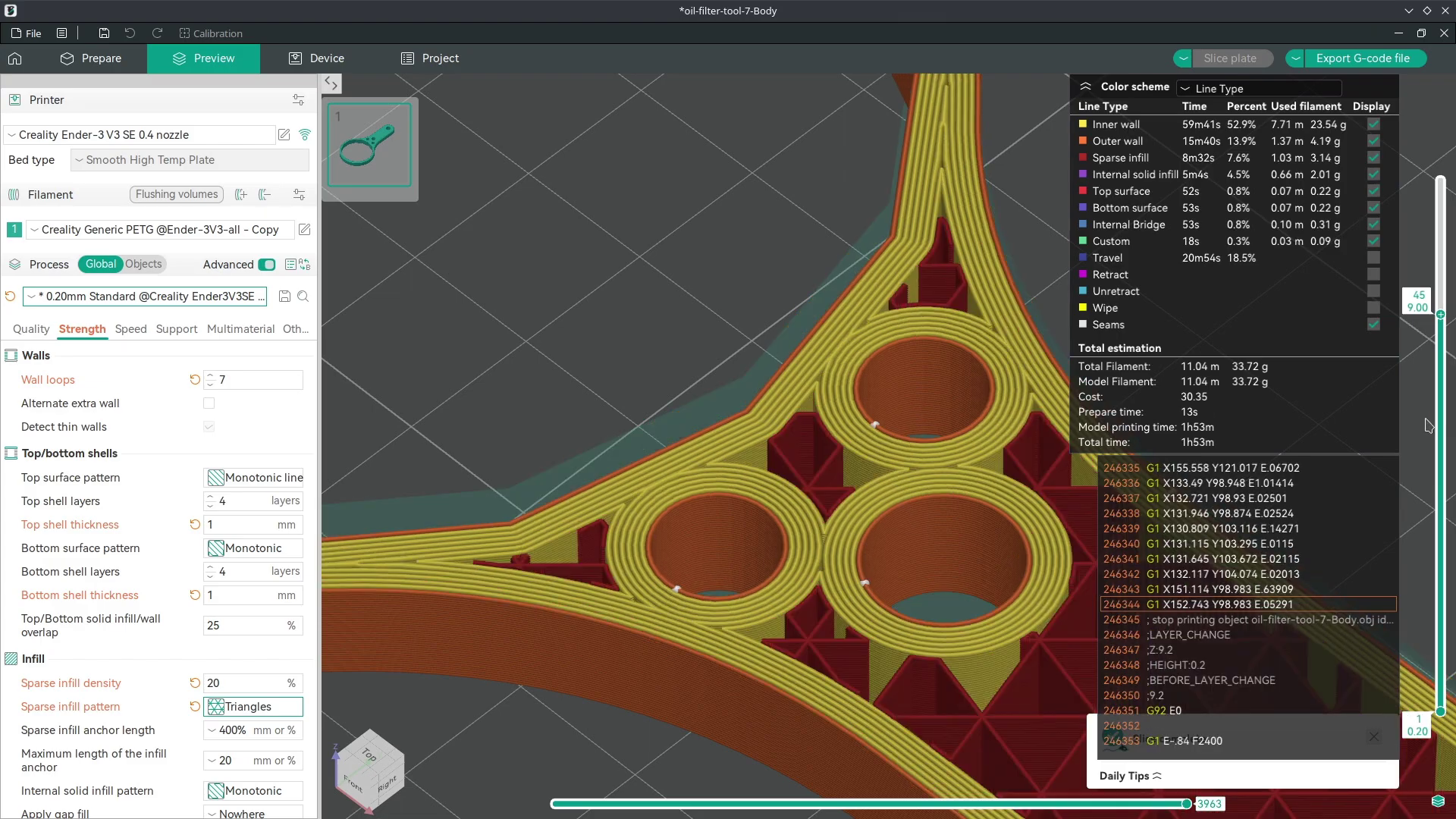
Examine the walls and infill of the ring, holes and handle with the visible layers lowered to layer 40
drag(1440, 313, 1440, 358)
scroll(793, 526, down, 2)
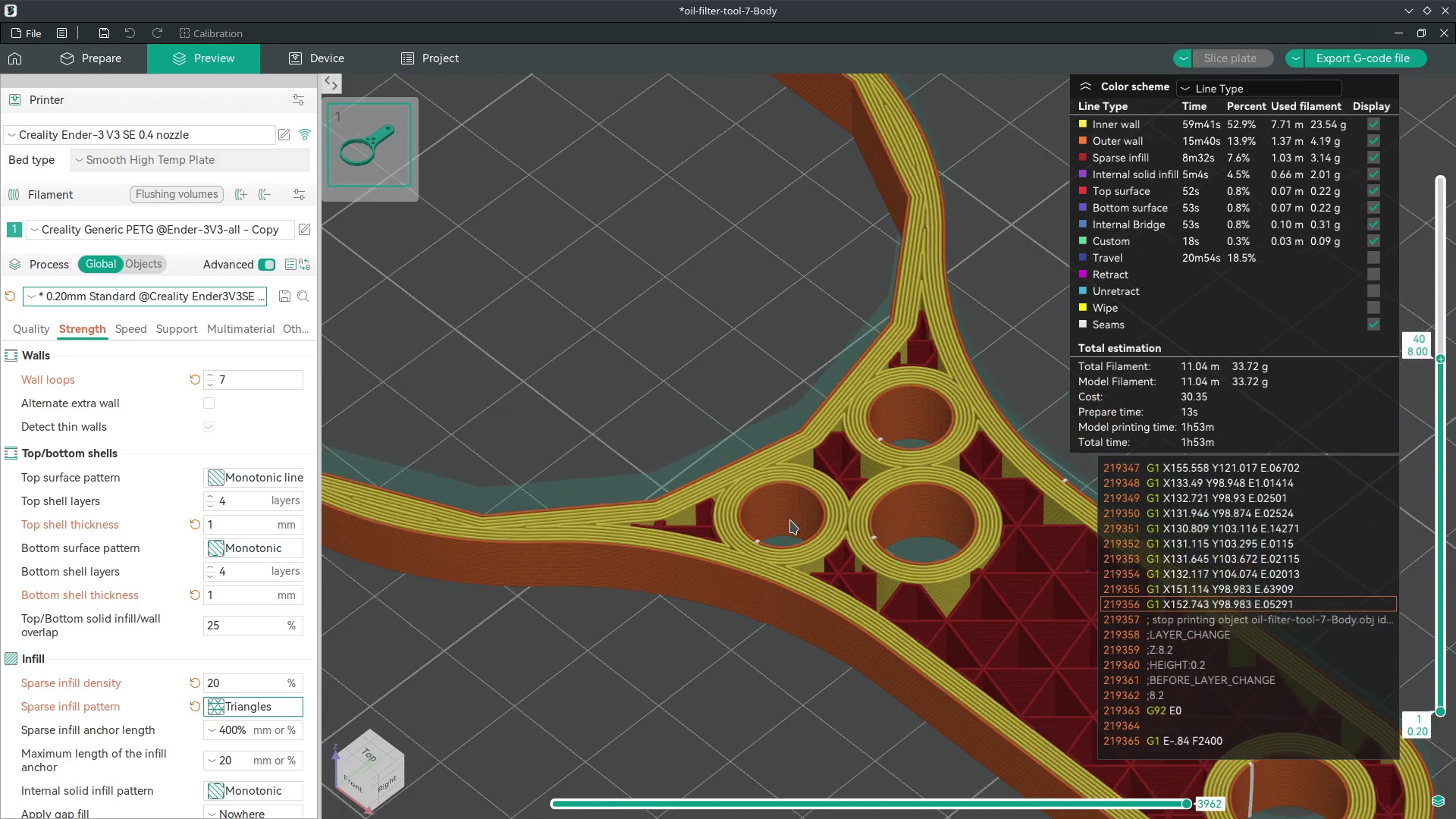
mouse_move(694, 668)
mouse_down()
mouse_move(743, 644)
mouse_move(712, 651)
mouse_up()
scroll(743, 643, down, 5)
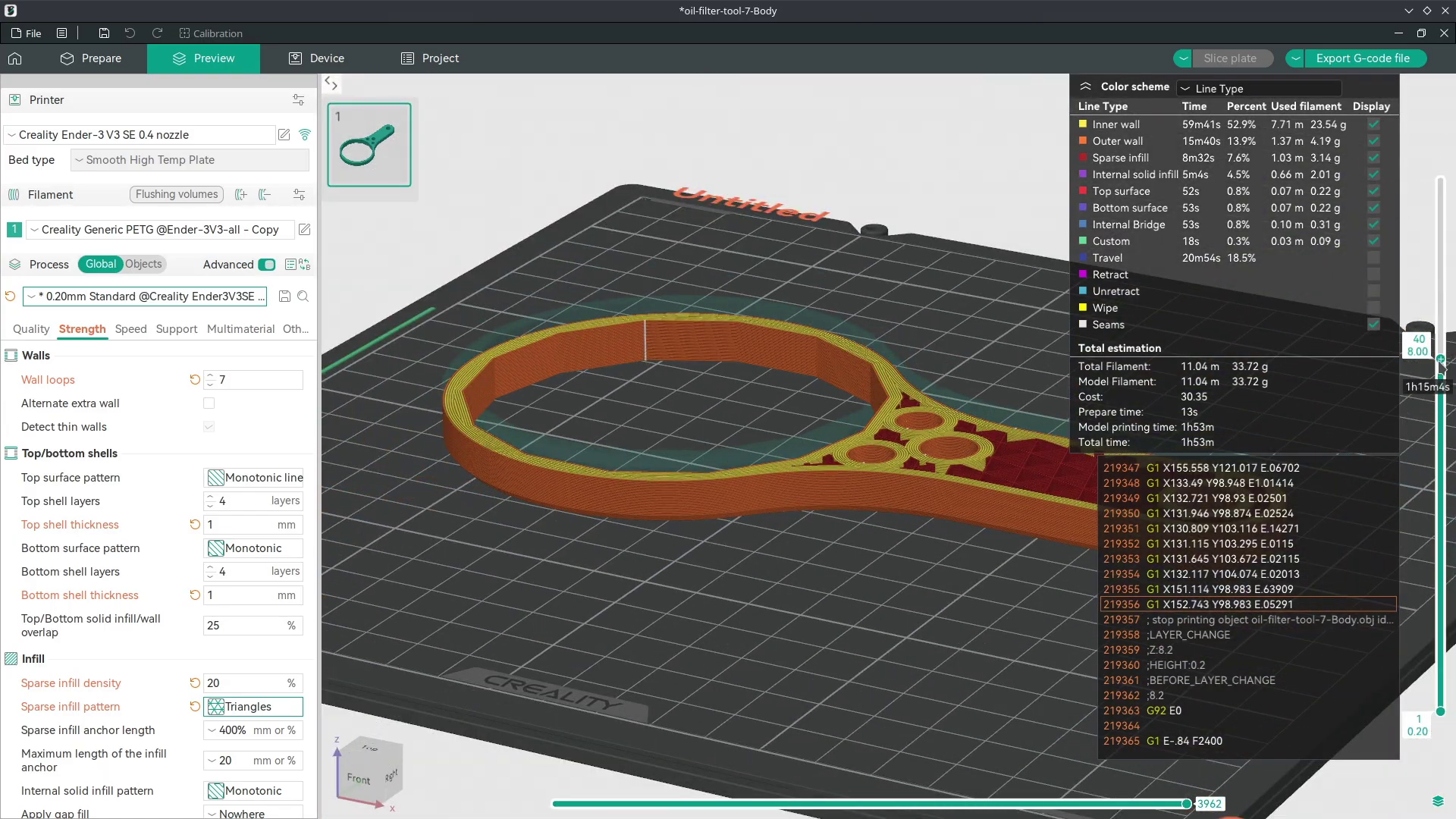
mouse_move(1440, 360)
mouse_down()
mouse_move(1440, 645)
mouse_move(1440, 360)
mouse_up()
drag(872, 527, 876, 523)
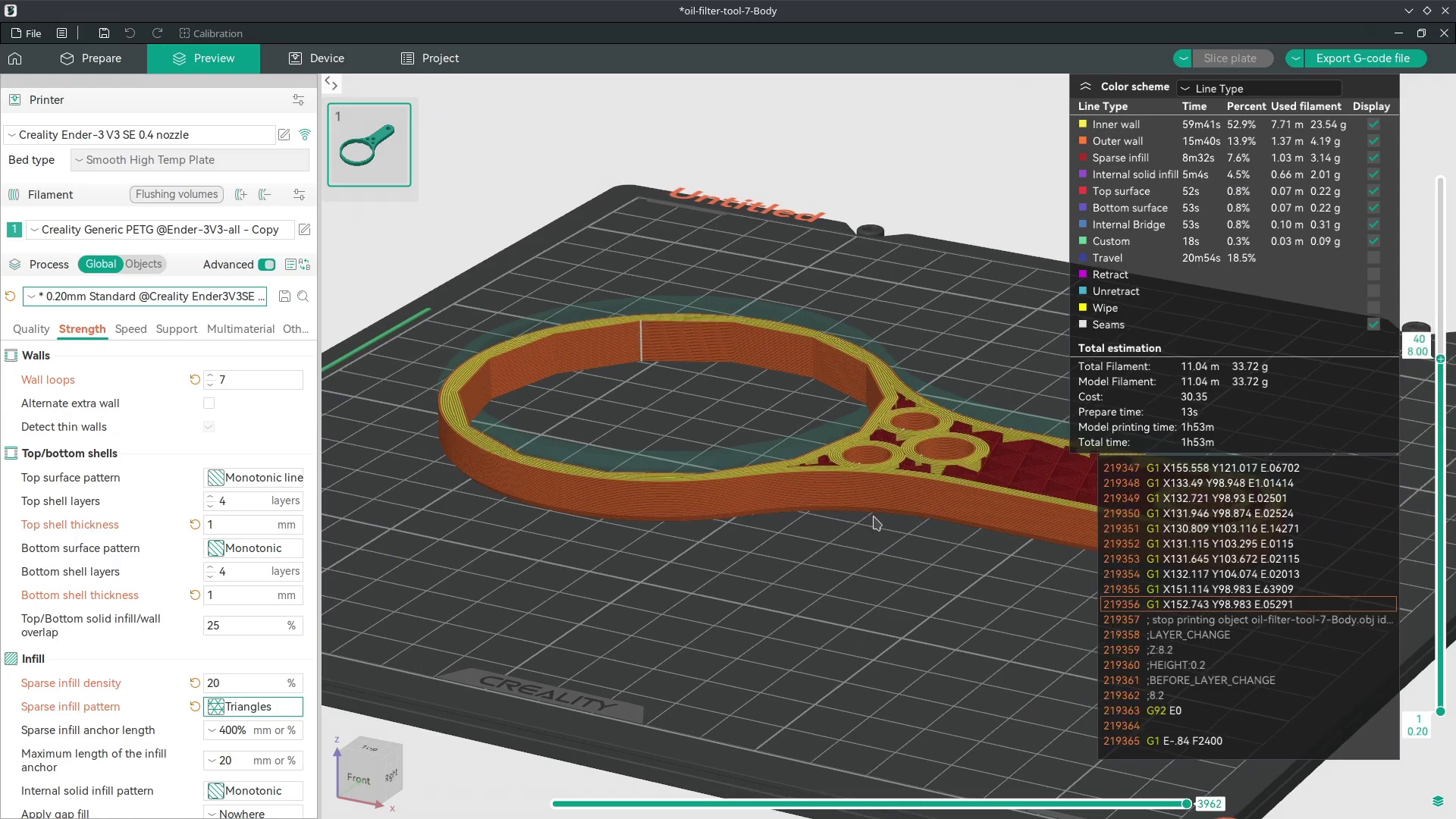
right_drag(873, 518, 787, 521)
mouse_move(870, 577)
mouse_down()
mouse_move(795, 578)
mouse_move(844, 582)
mouse_up()
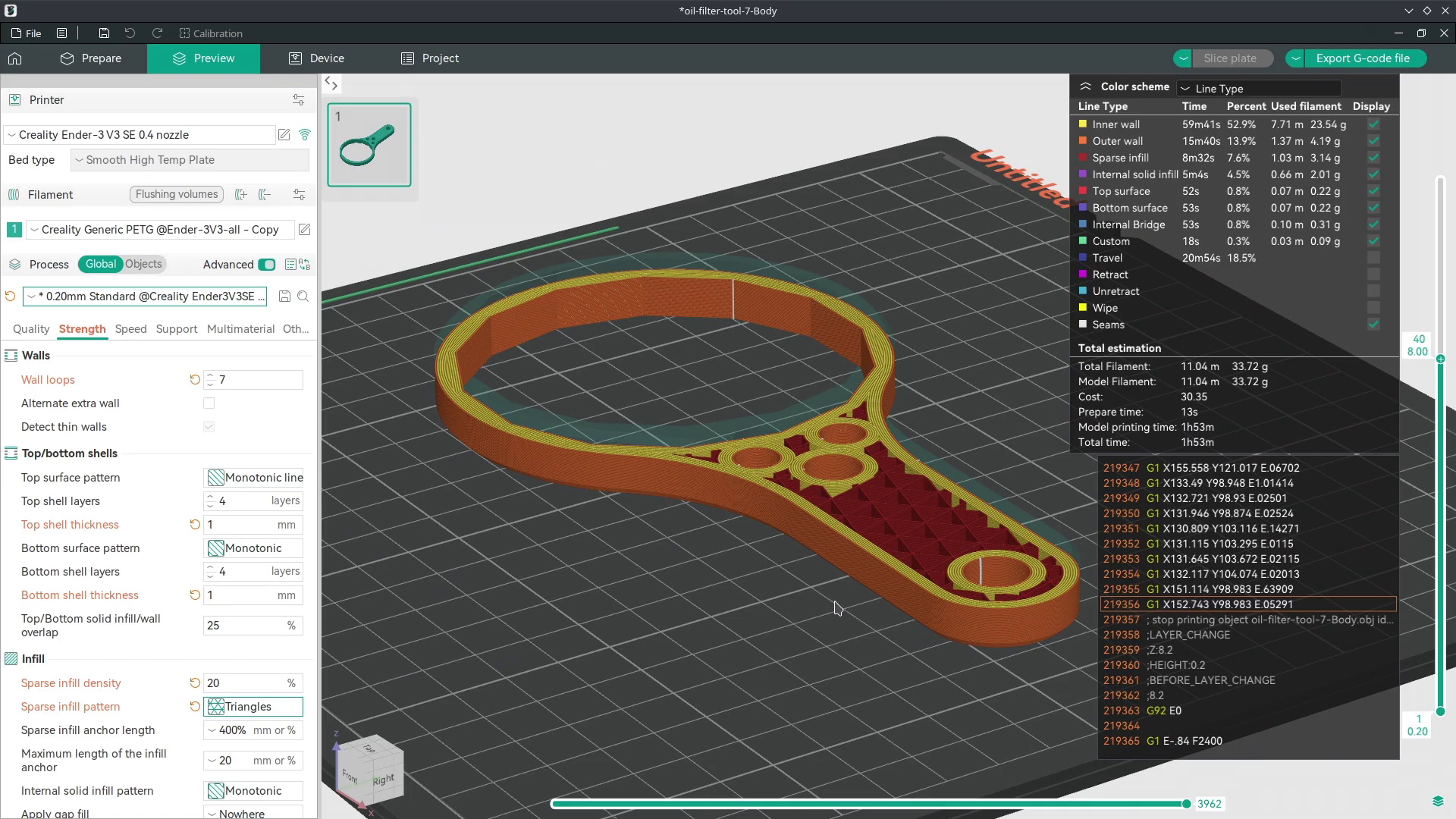
Inspect the layer stepping on the lower chamfer at the handle's end from the front view
key(1)
key(3)
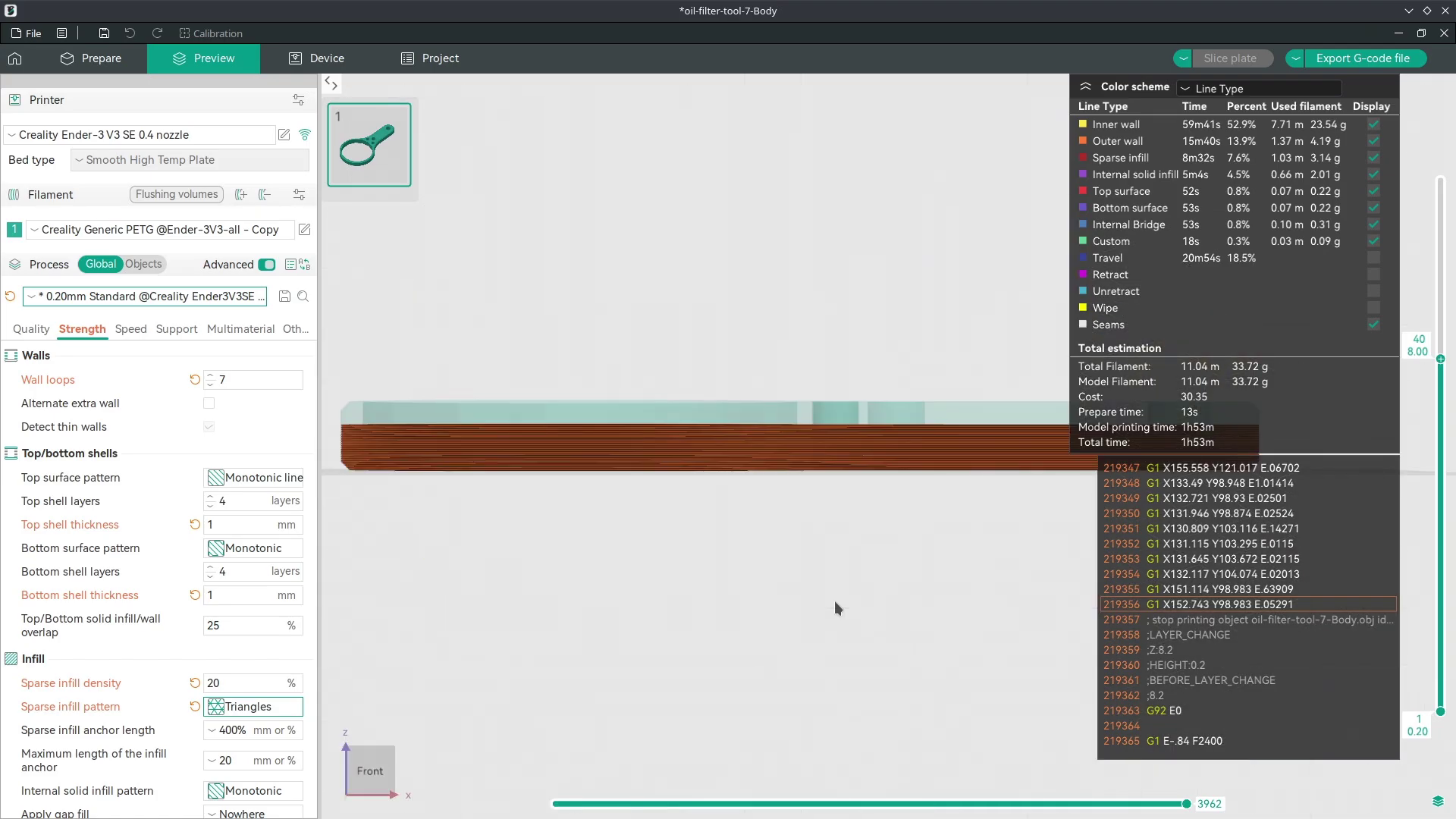
right_drag(934, 451, 576, 437)
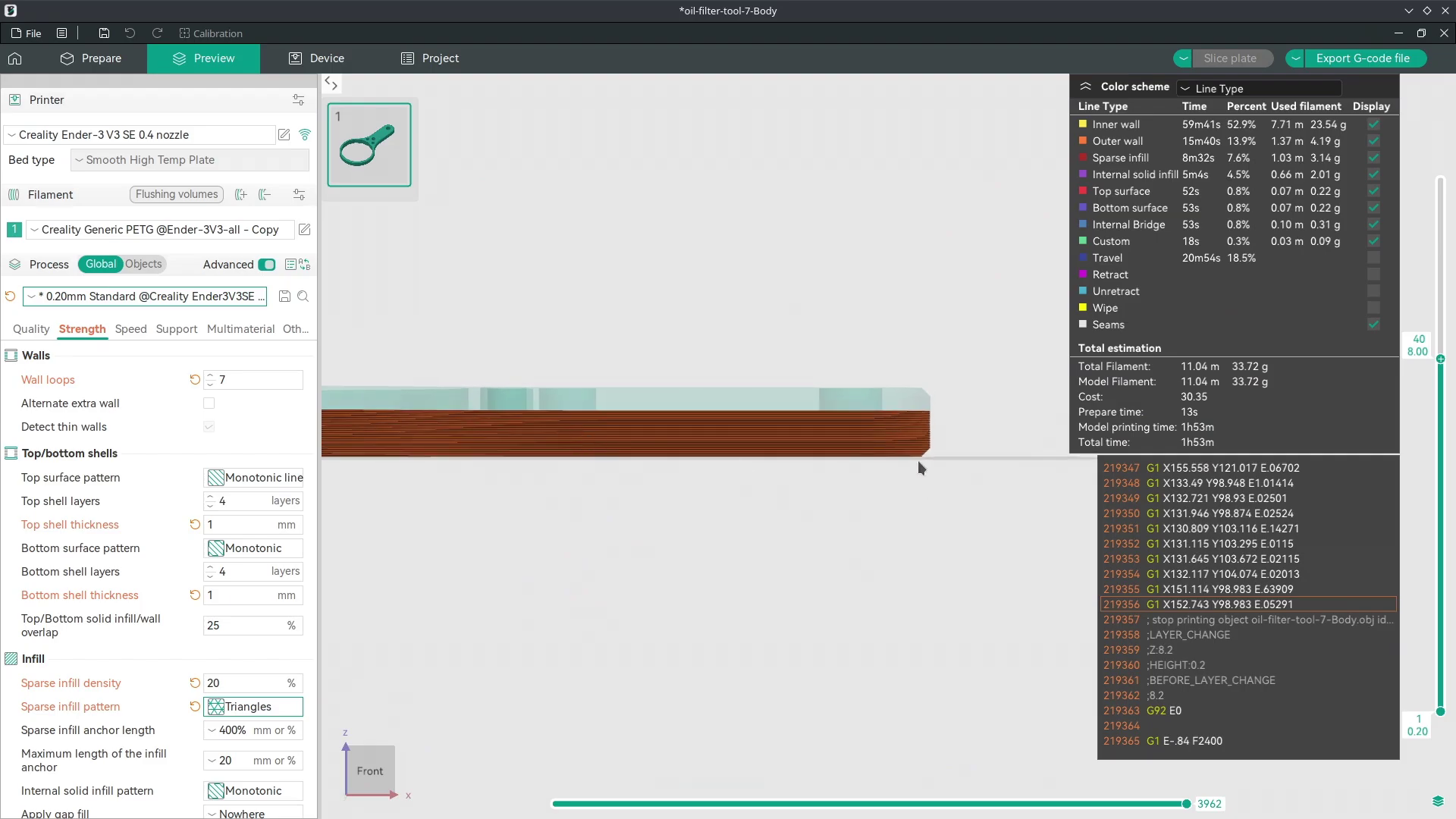
scroll(925, 446, up, 5)
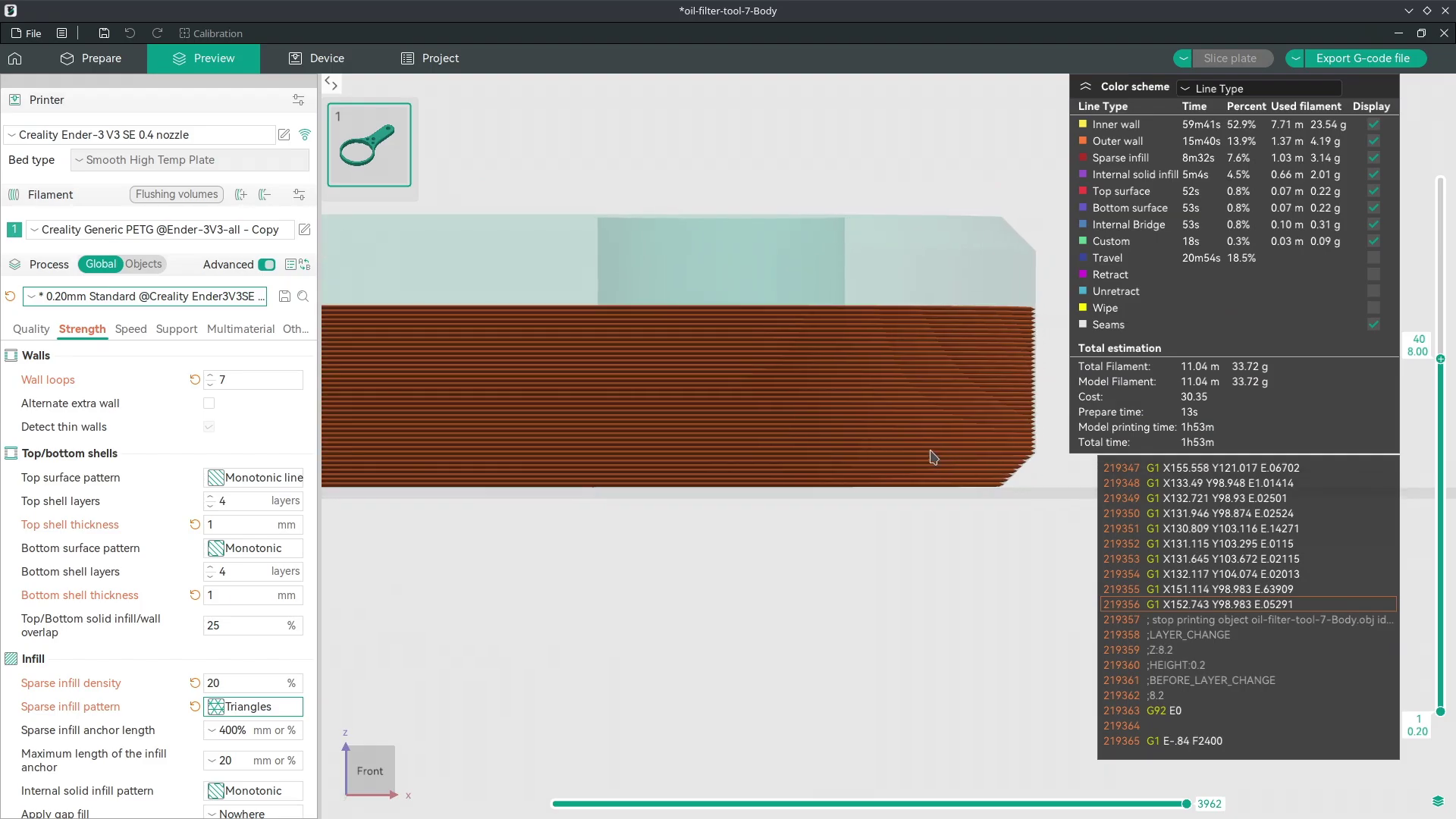
scroll(789, 452, up, 3)
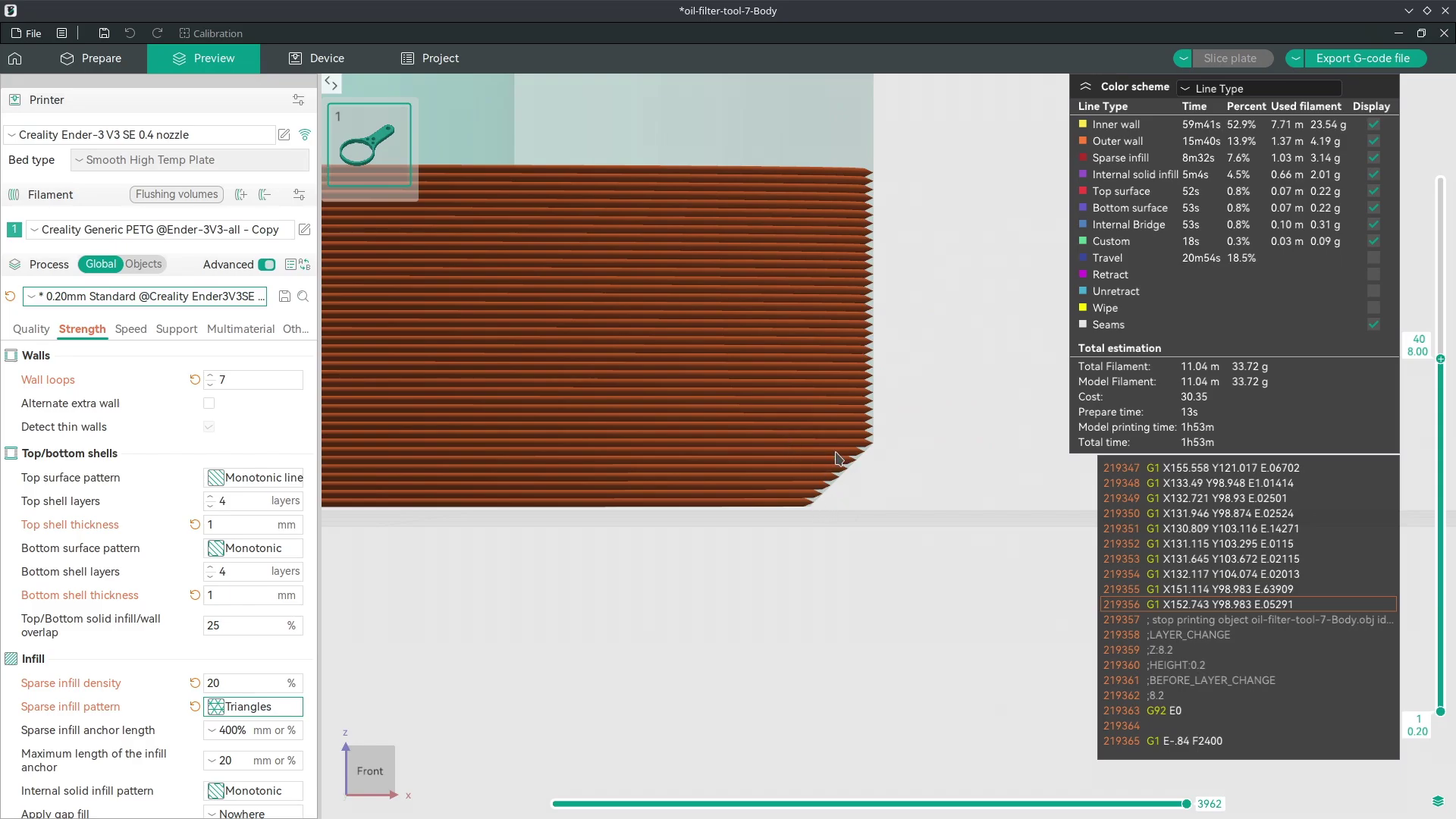
scroll(793, 484, up, 3)
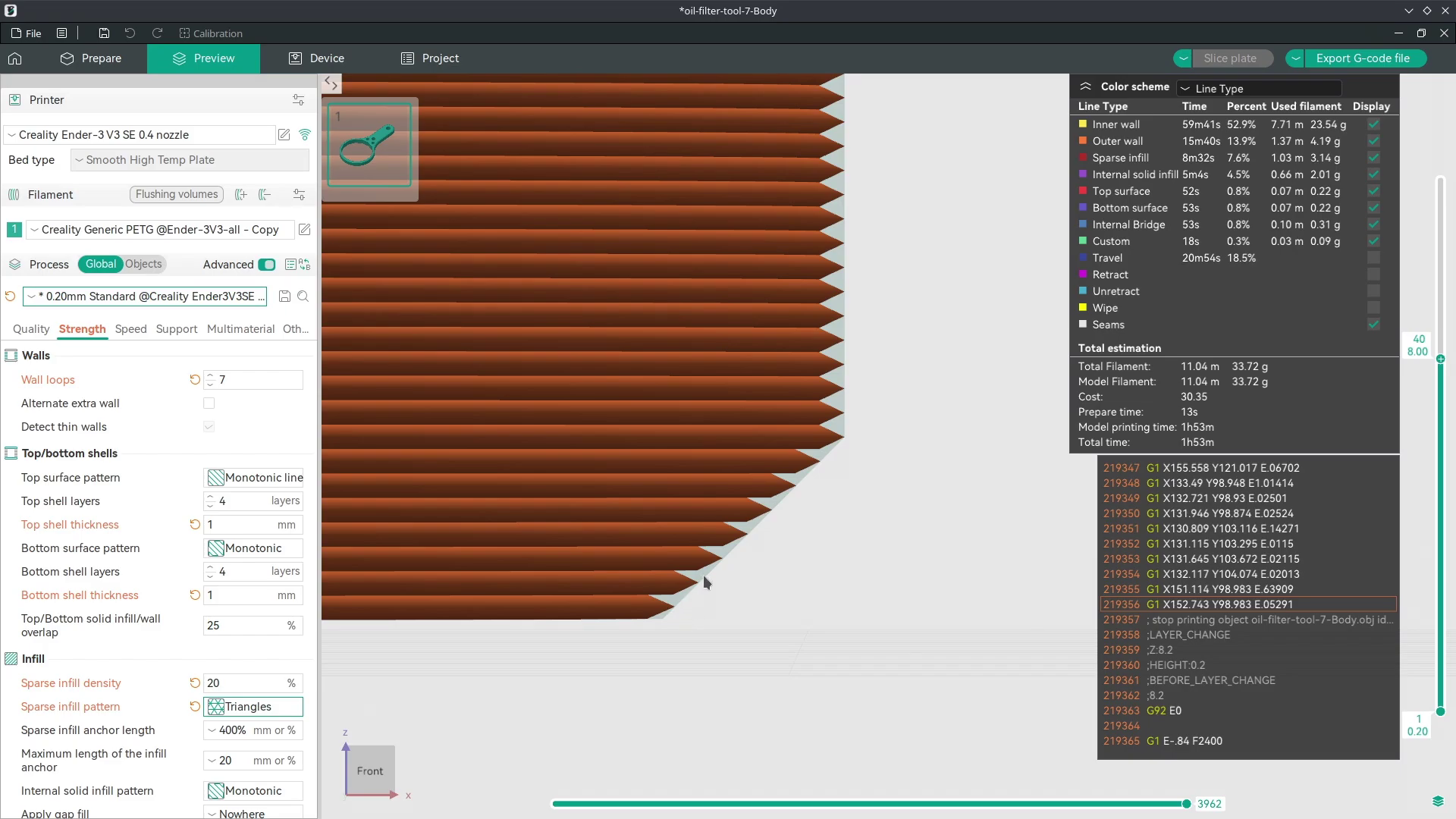
Examine the triangular infill and walls of the whole tool in an isometric view at layer 29
key(0)
scroll(1439, 426, down, 4)
scroll(1438, 426, down, 7)
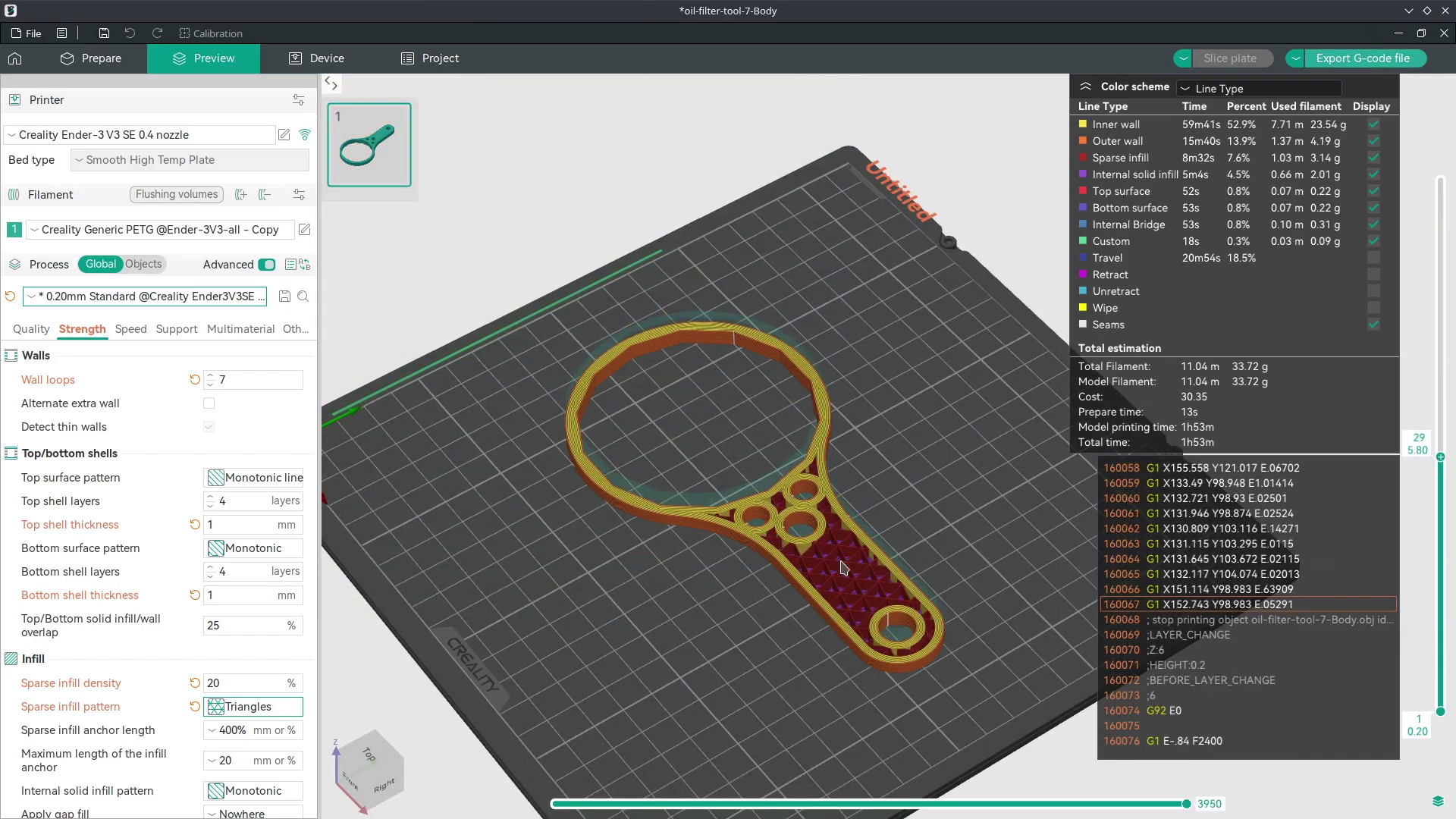
scroll(815, 516, up, 4)
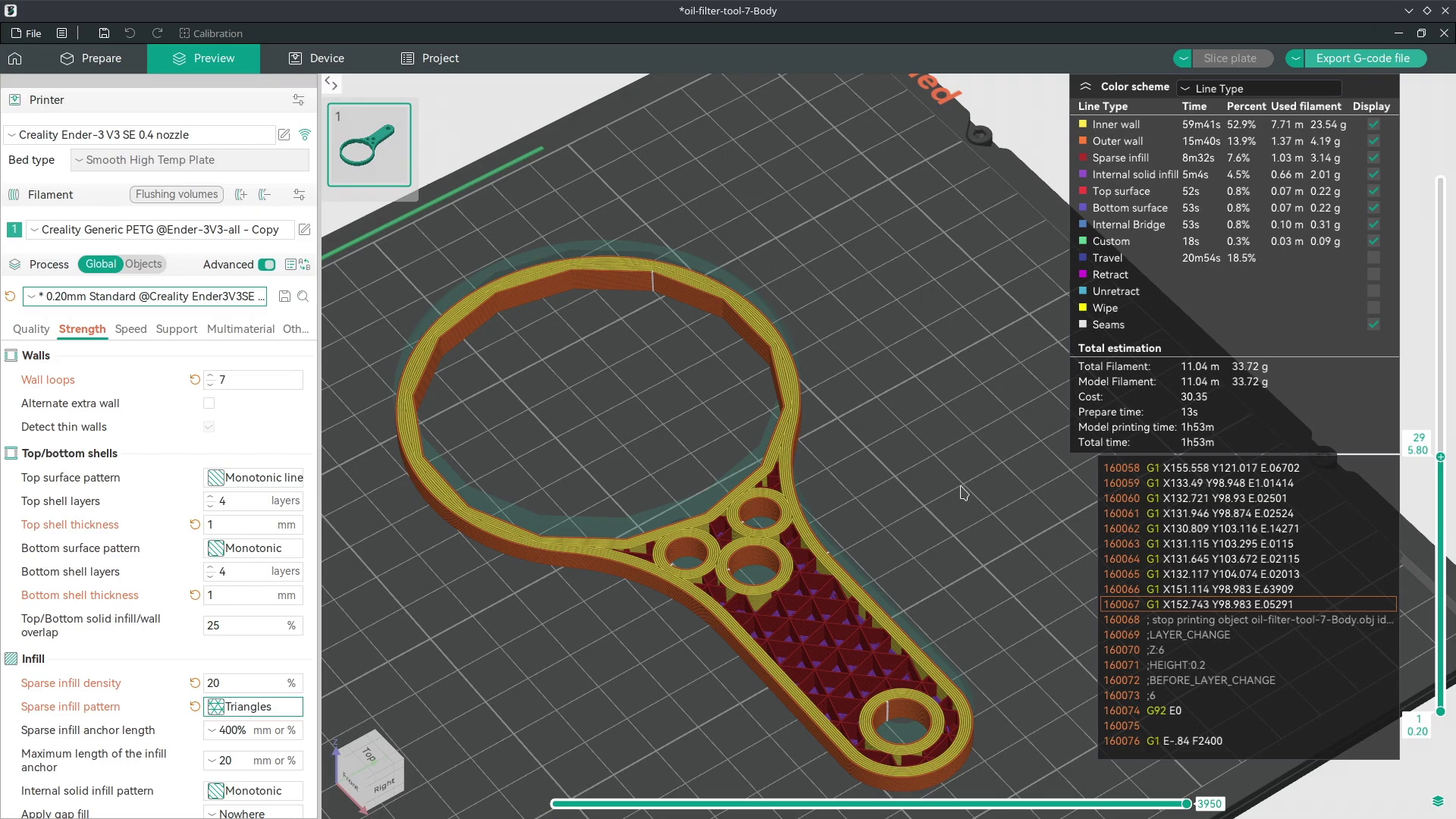
drag(934, 523, 968, 483)
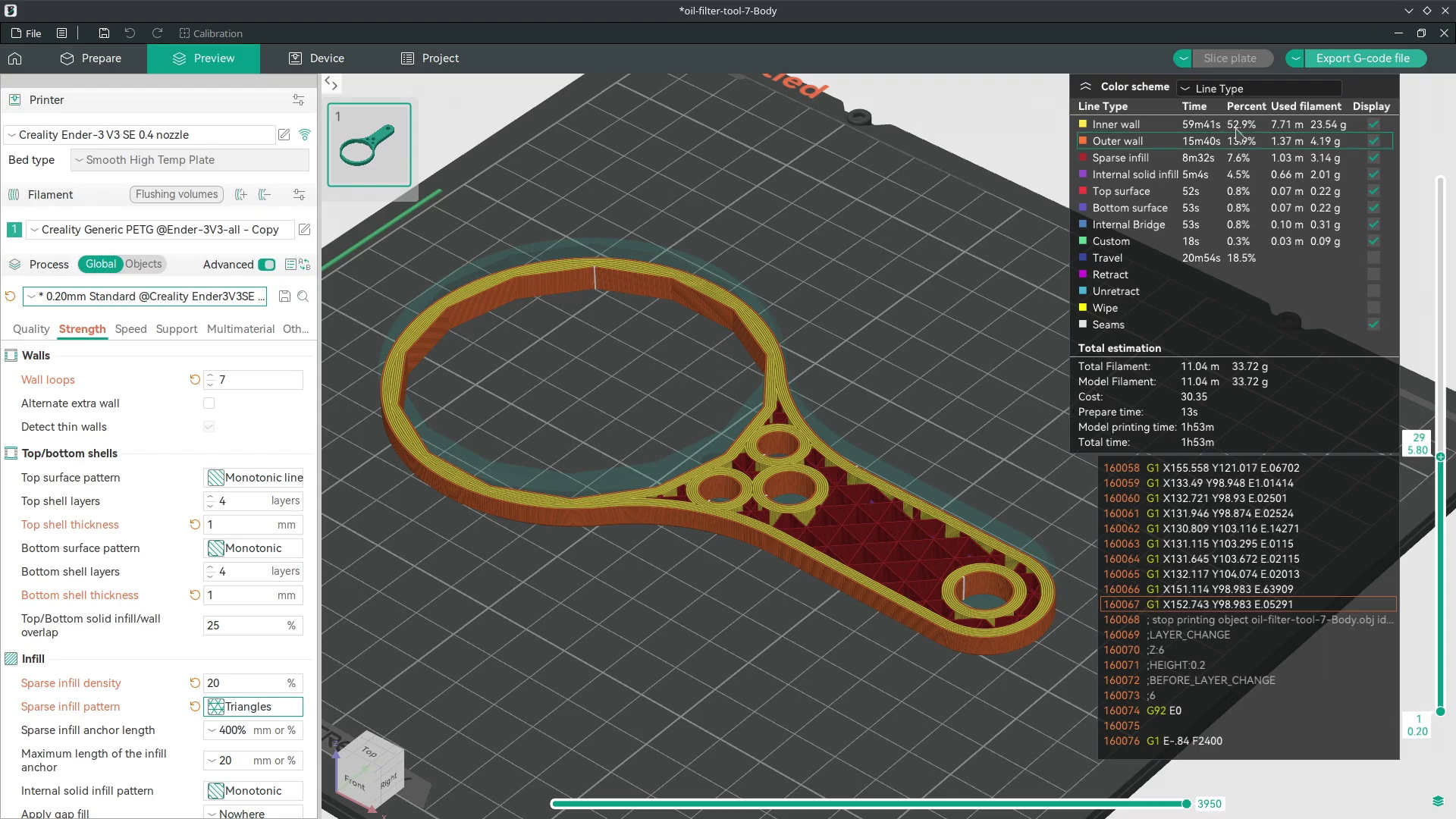
Export the G-code as oil-filter-tool-7-Body_PETG_1h53m.gcode to the removable drive 581D-BA35, safely remove the drive and close the slicer
click(1339, 60)
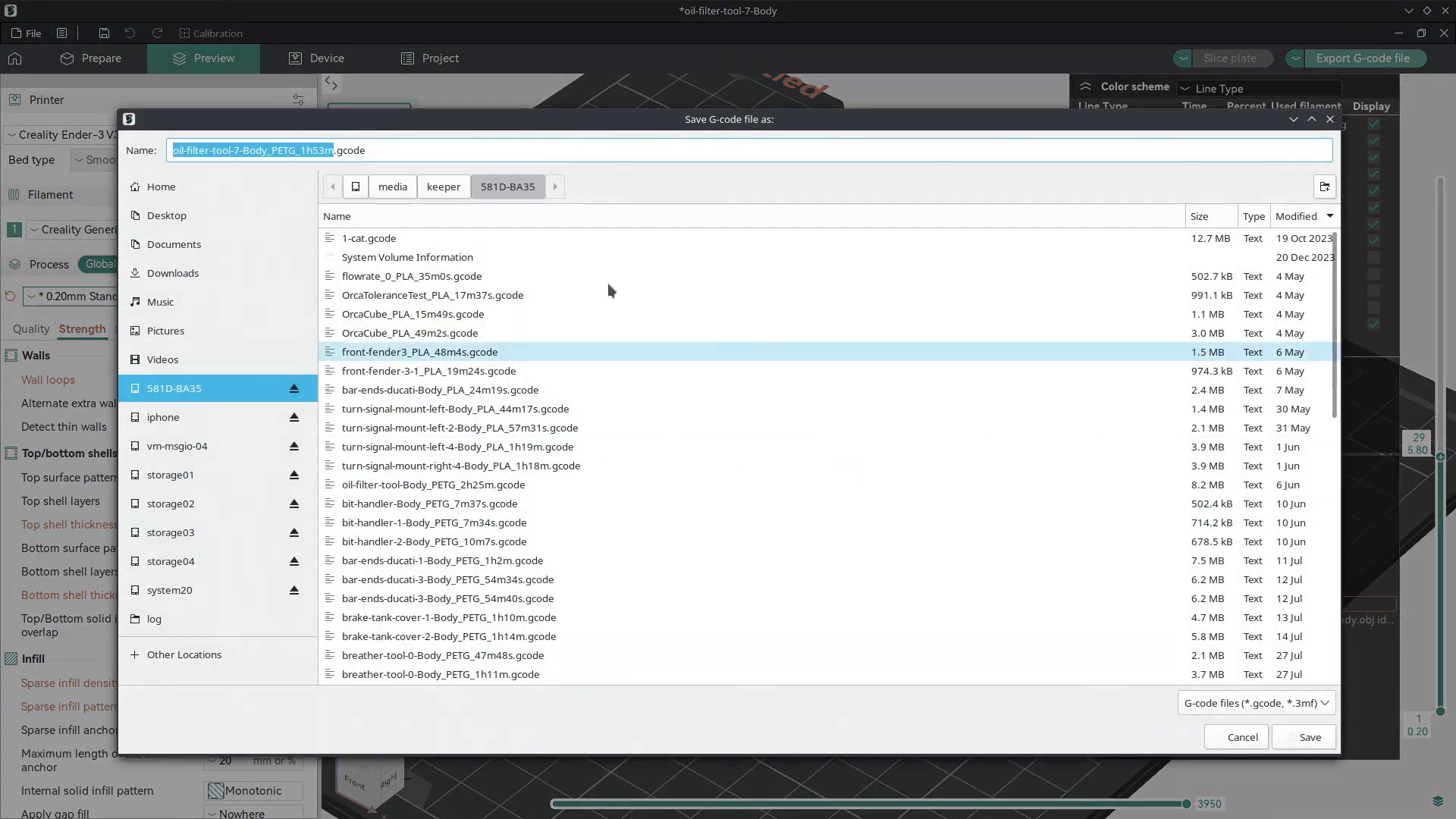
click(1294, 744)
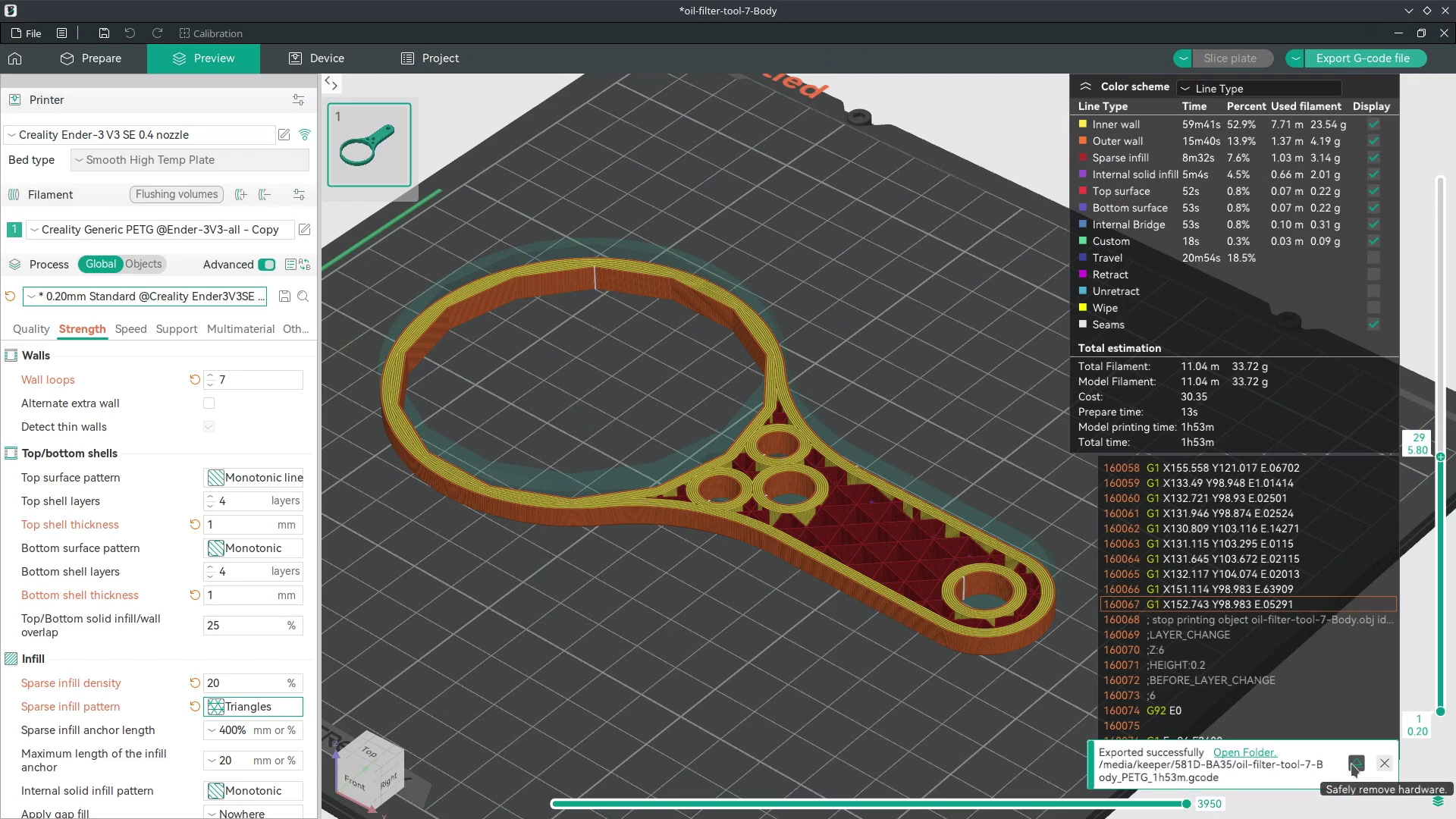
click(1355, 765)
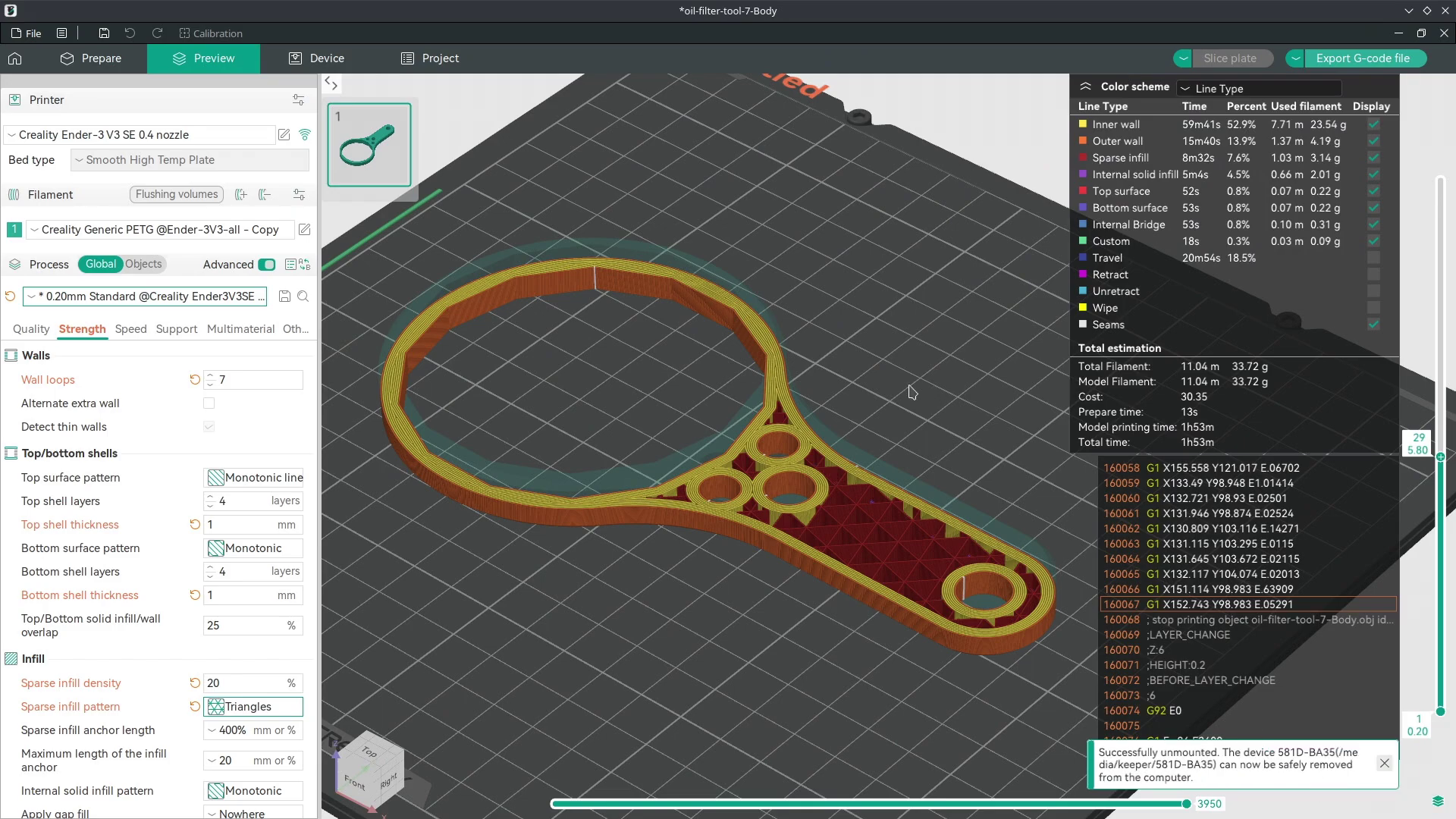
click(1444, 34)
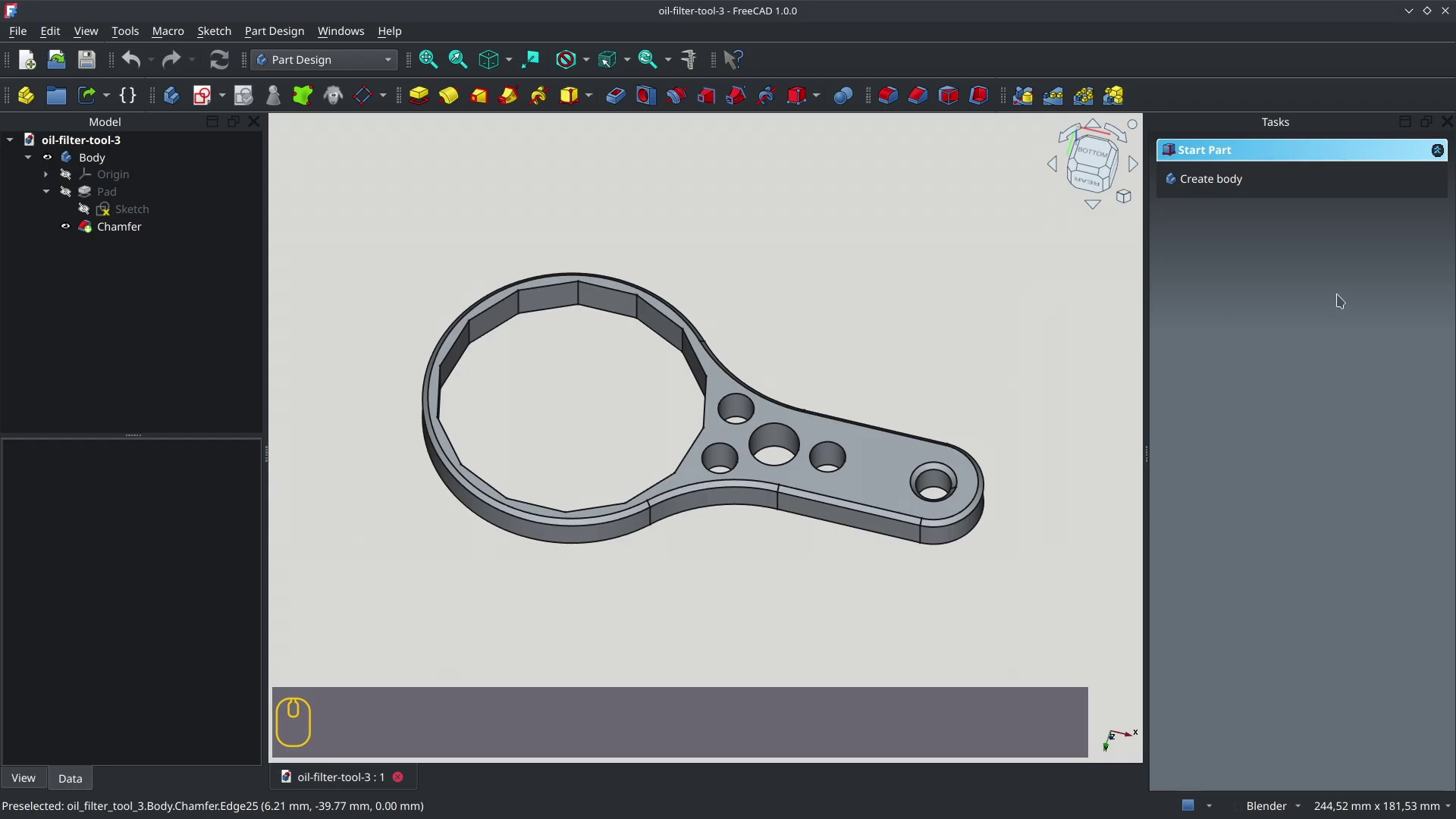
Look over the chamfered oil filter tool from several angles and check which navigation styles are available
mouse_move(1009, 334)
middle_down()
mouse_move(712, 367)
mouse_move(910, 328)
mouse_move(920, 355)
mouse_move(905, 364)
middle_up()
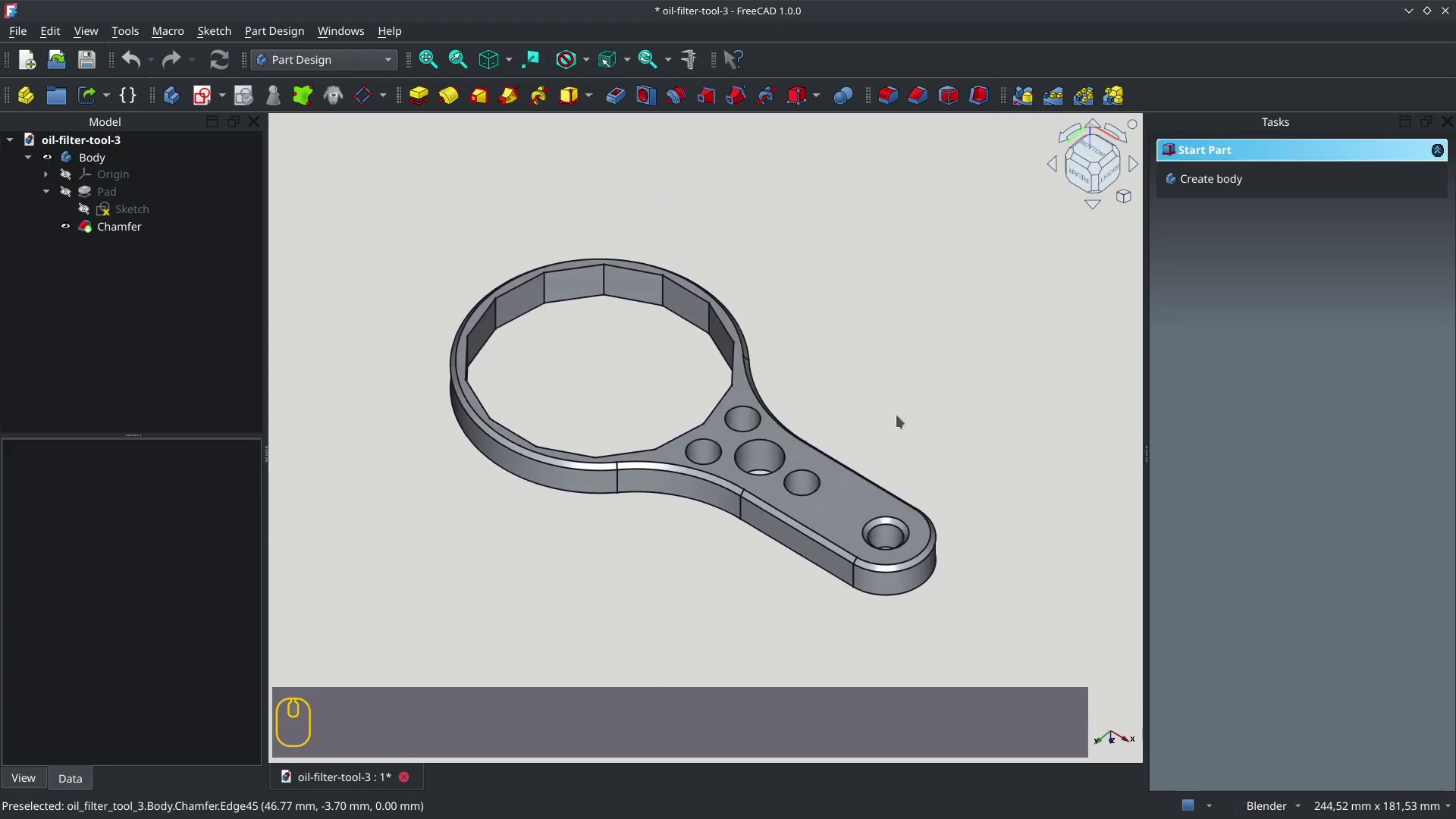
shift+scroll(894, 414, up, 2)
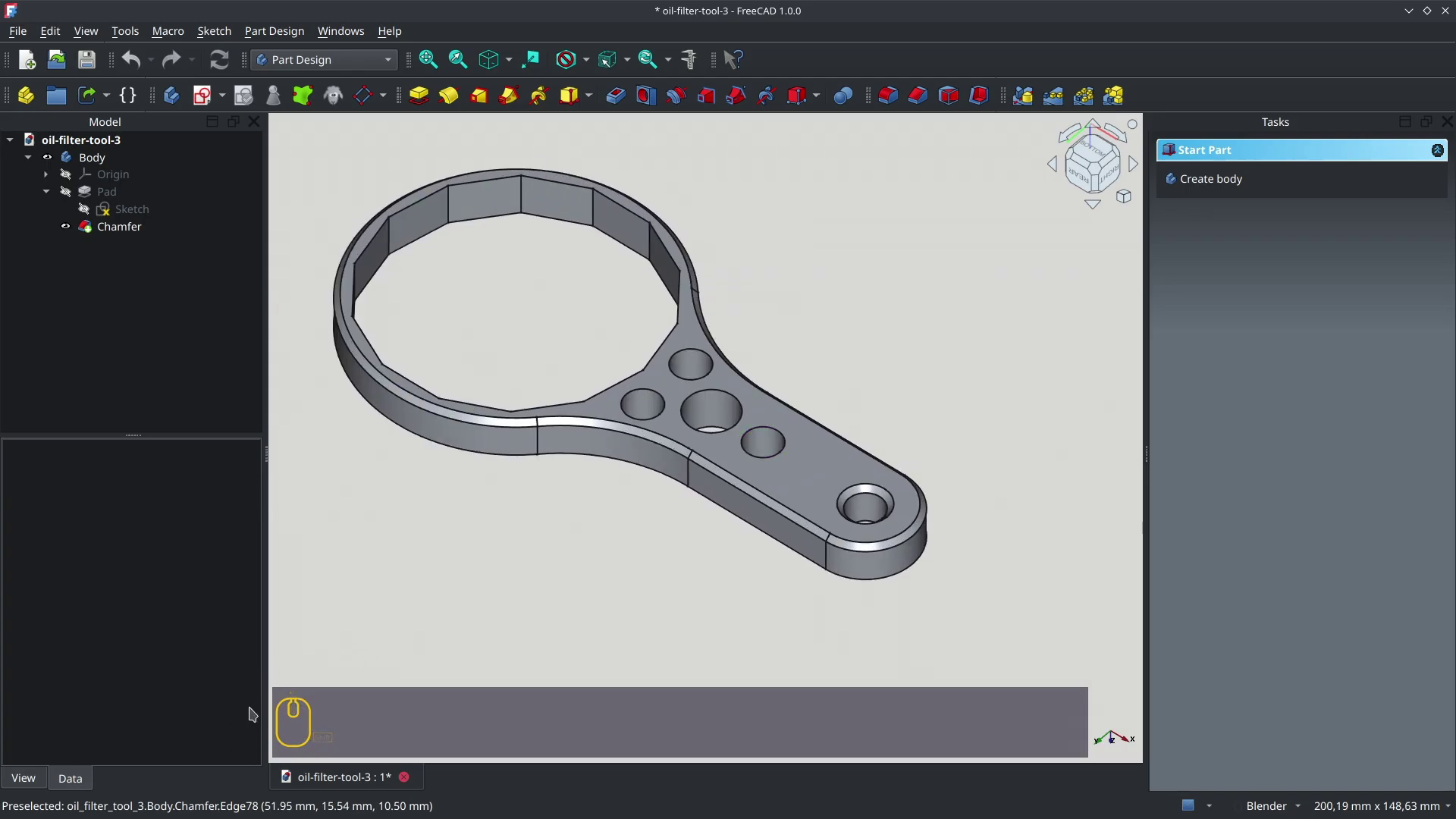
middle_drag(826, 342, 986, 448)
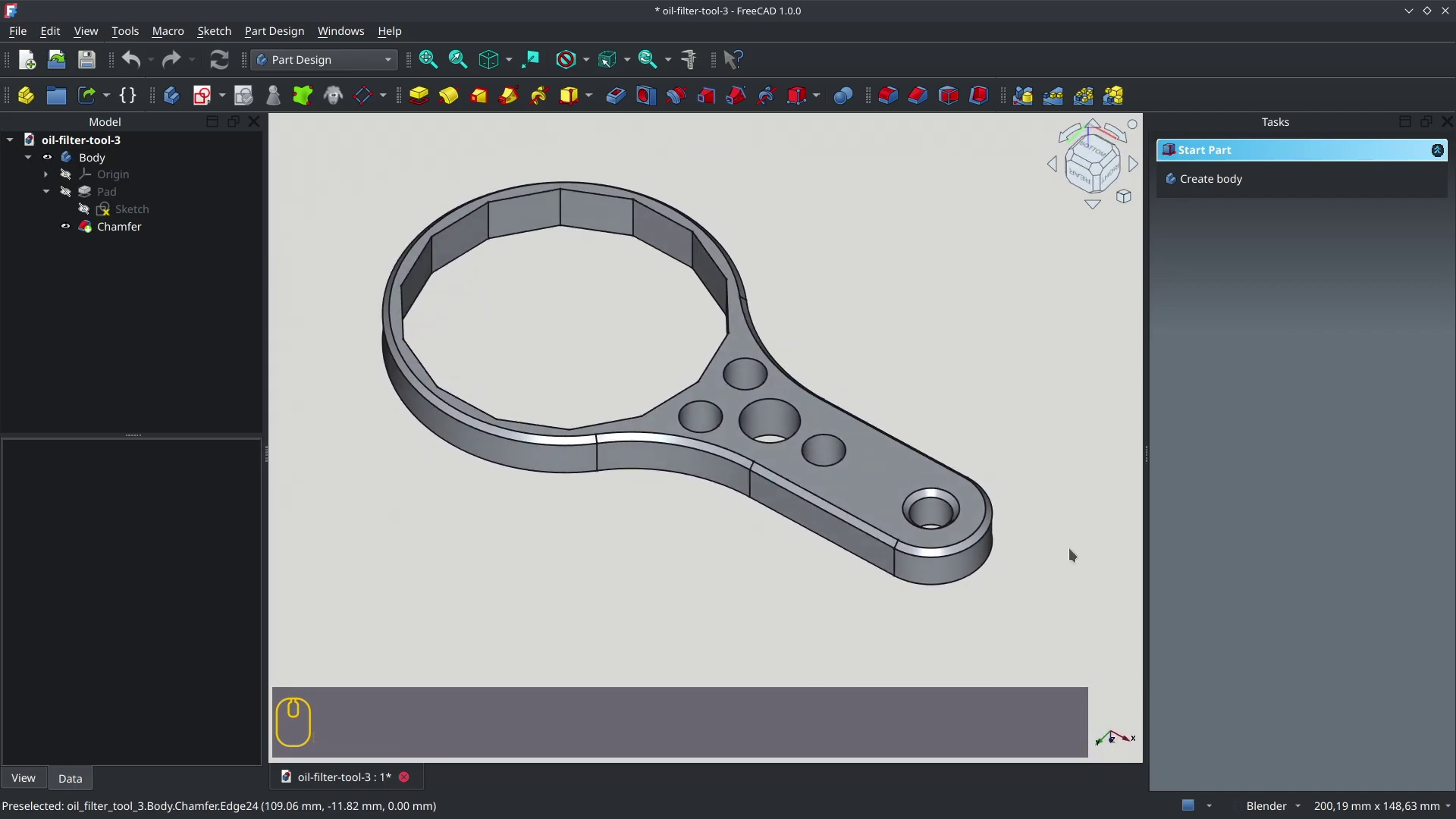
click(1299, 806)
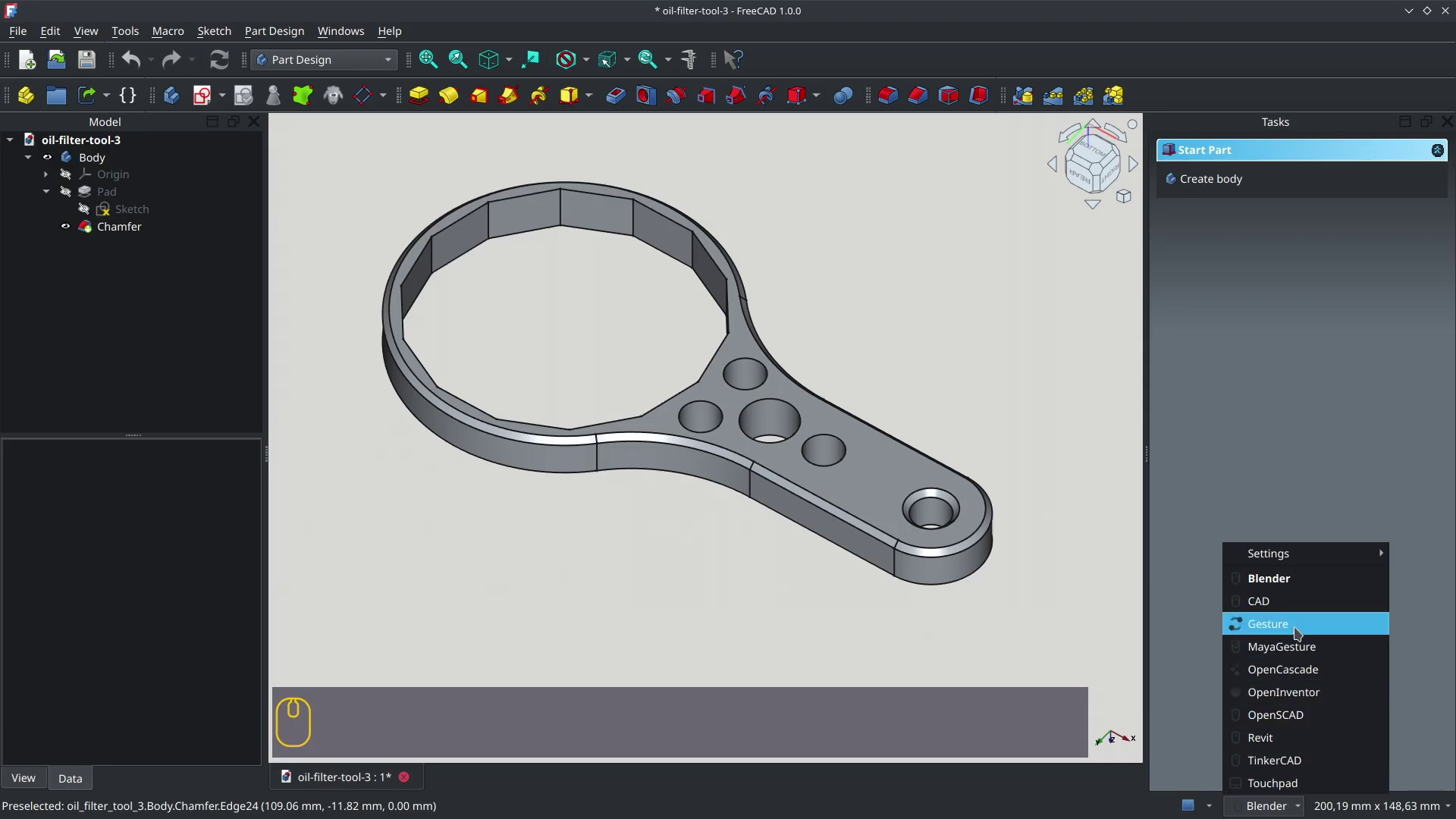
click(930, 341)
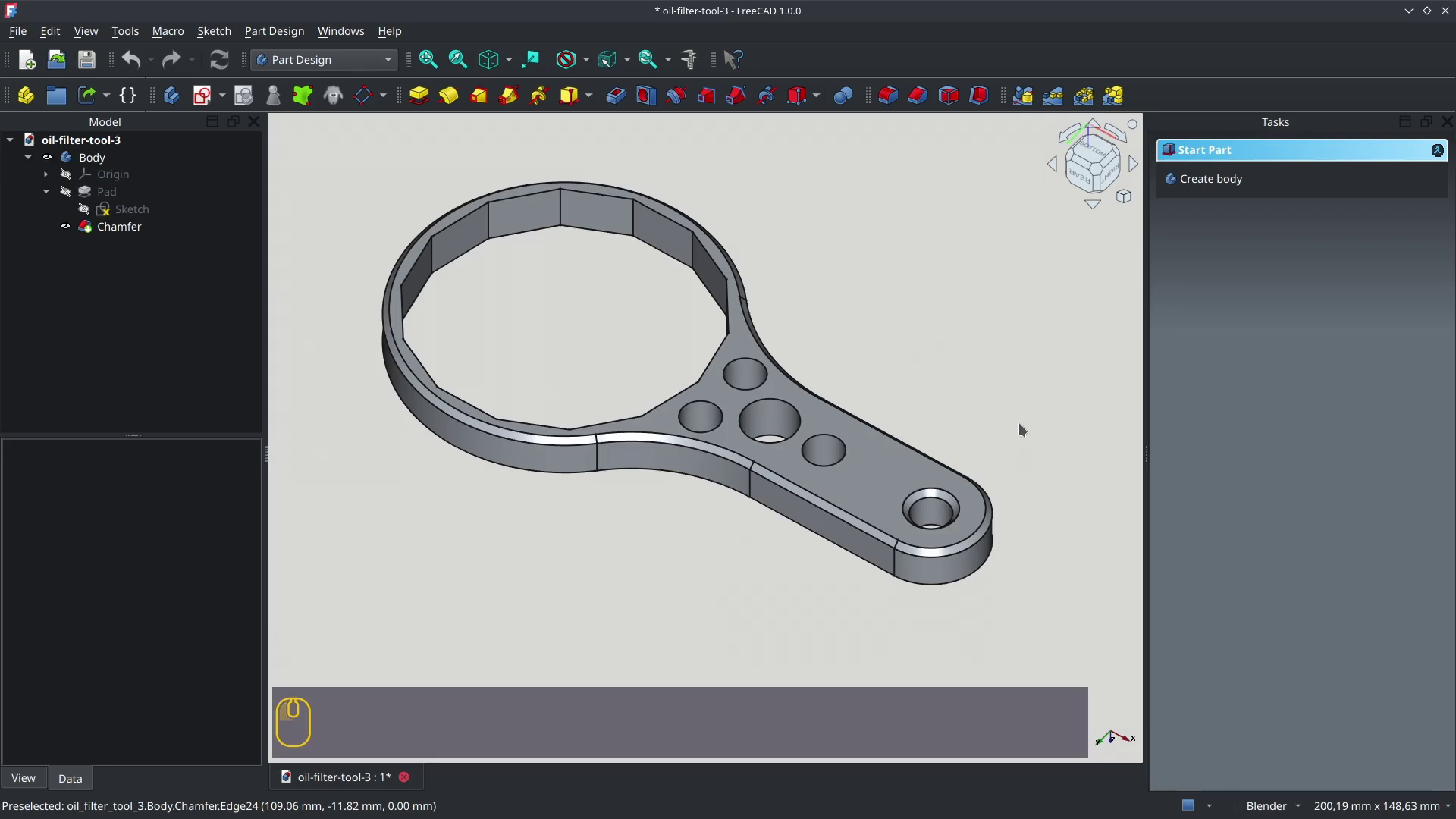
mouse_move(1017, 421)
middle_down()
mouse_move(1001, 417)
mouse_move(1026, 424)
middle_up()
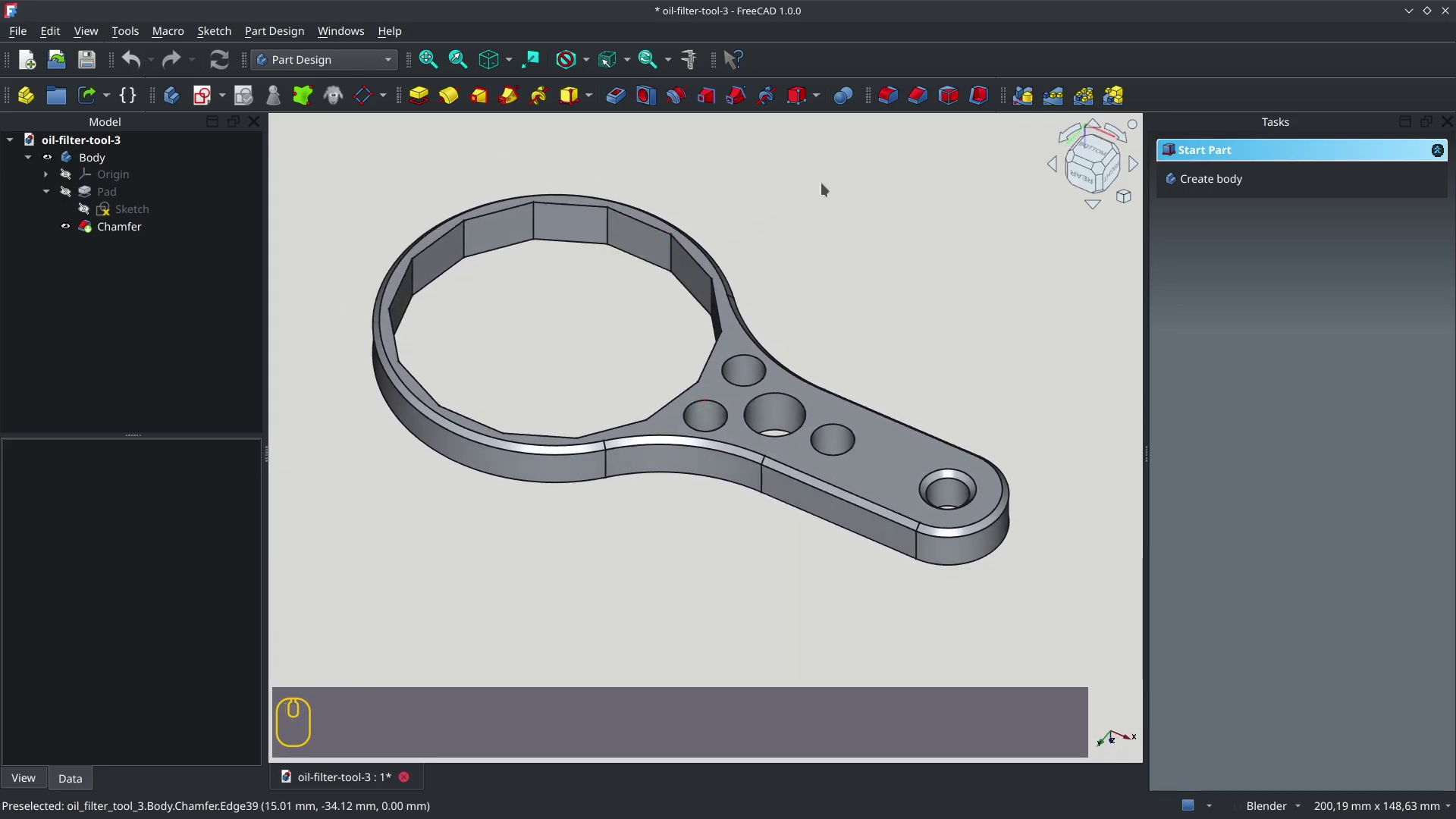
Open the pad's sketch, view the fillet and chamfer tool options, and briefly hide and reshow all constraints
double_click(126, 212)
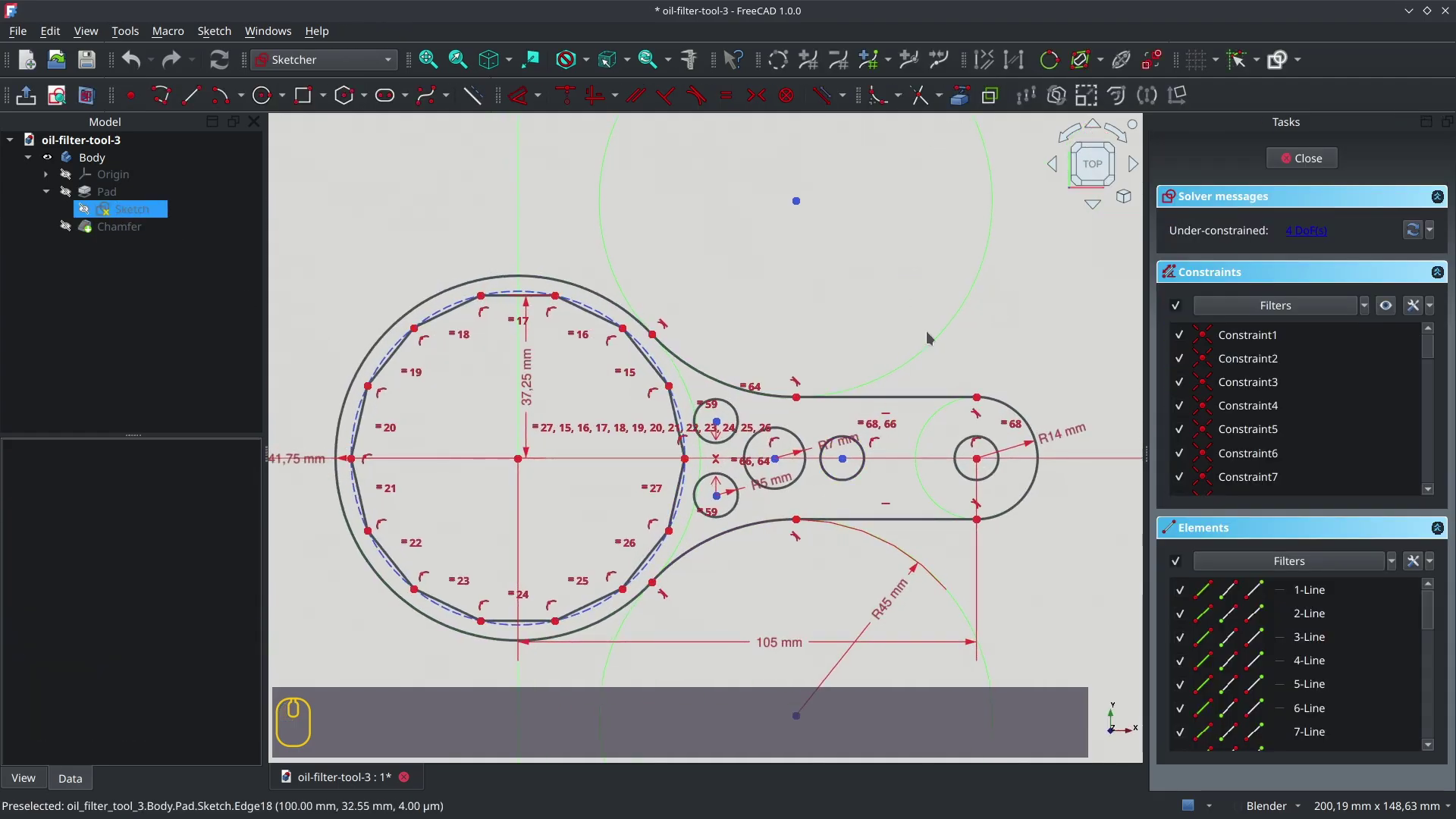
click(900, 97)
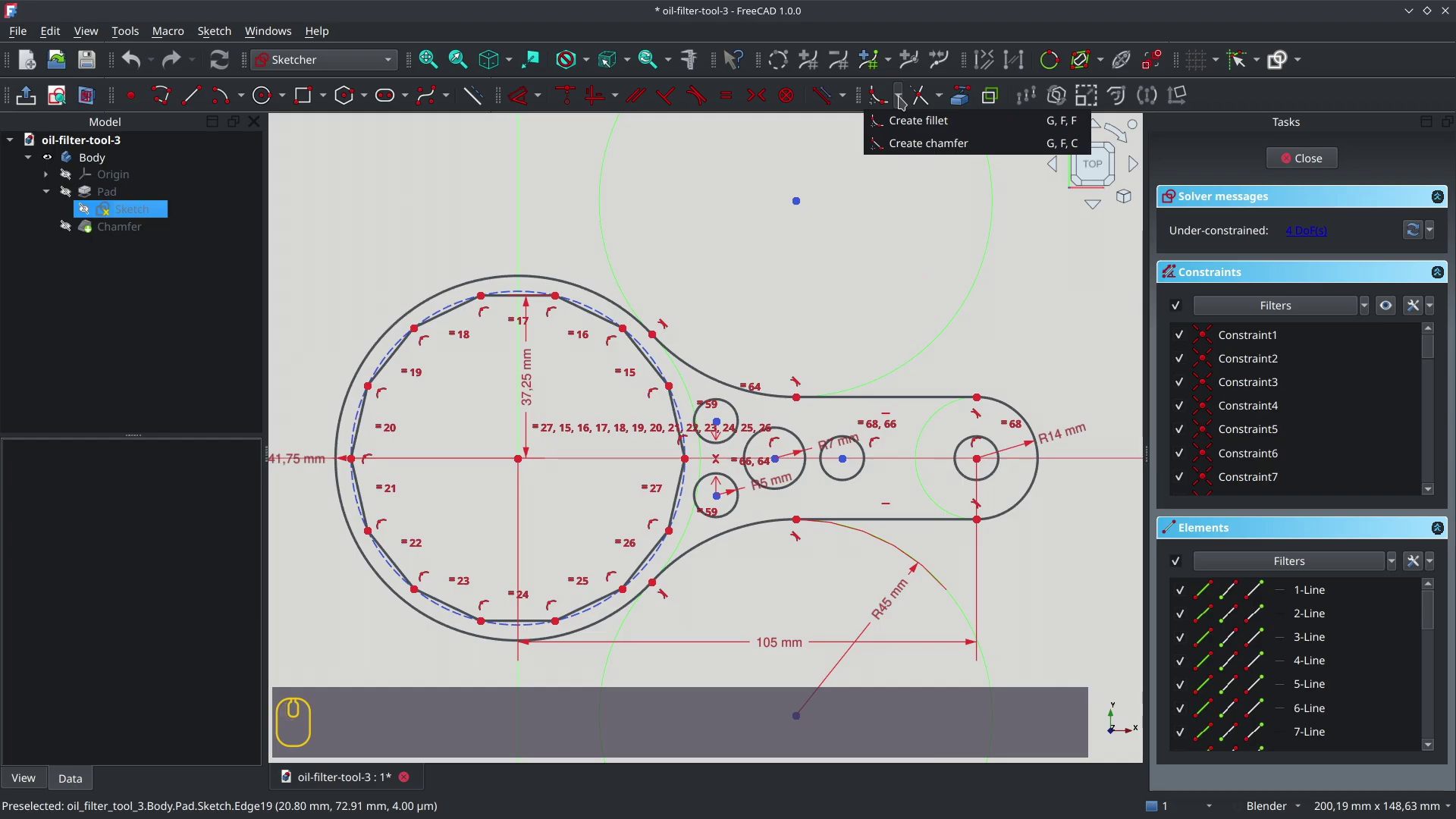
click(795, 147)
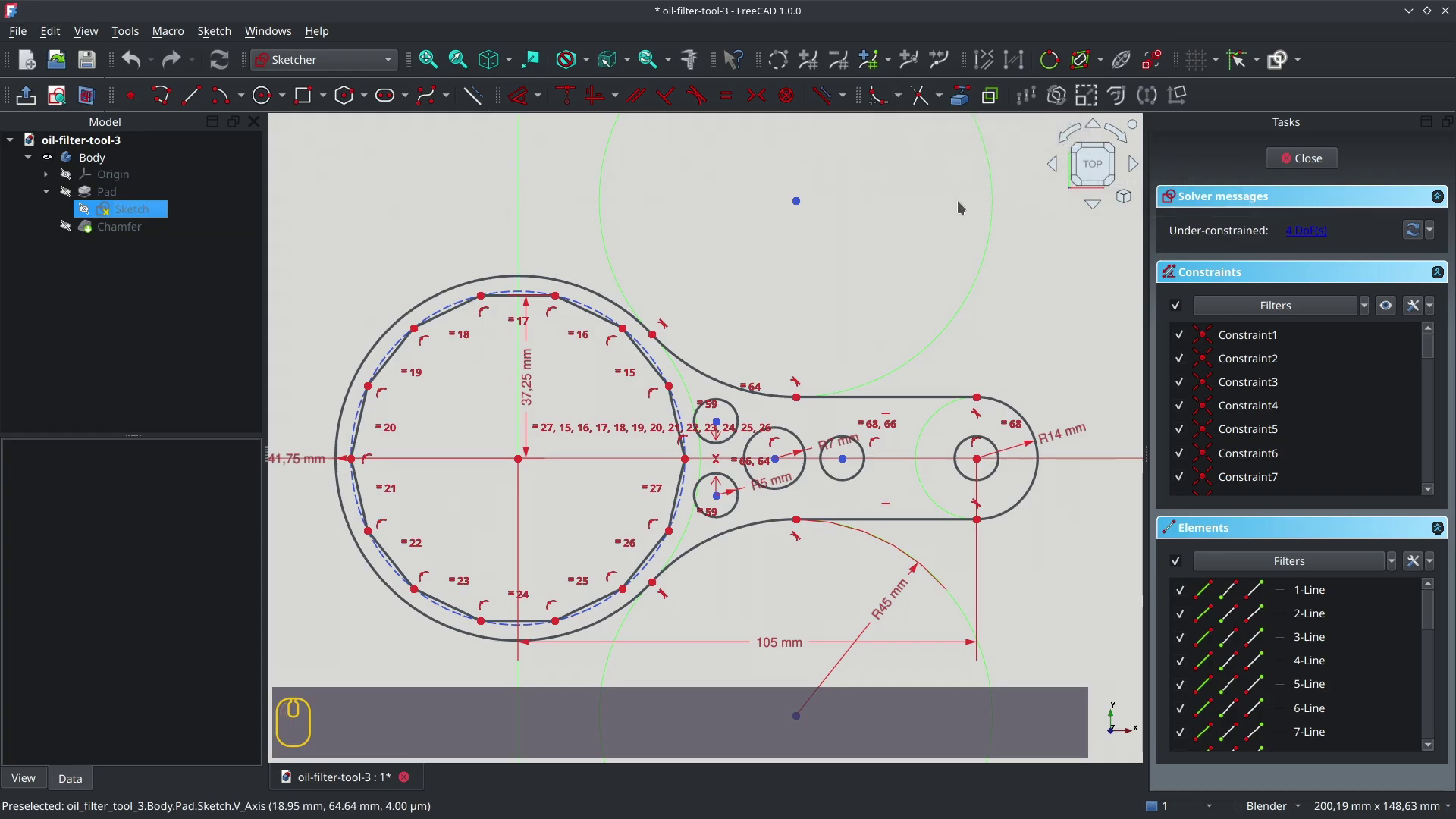
shift+middle_drag(914, 193, 907, 153)
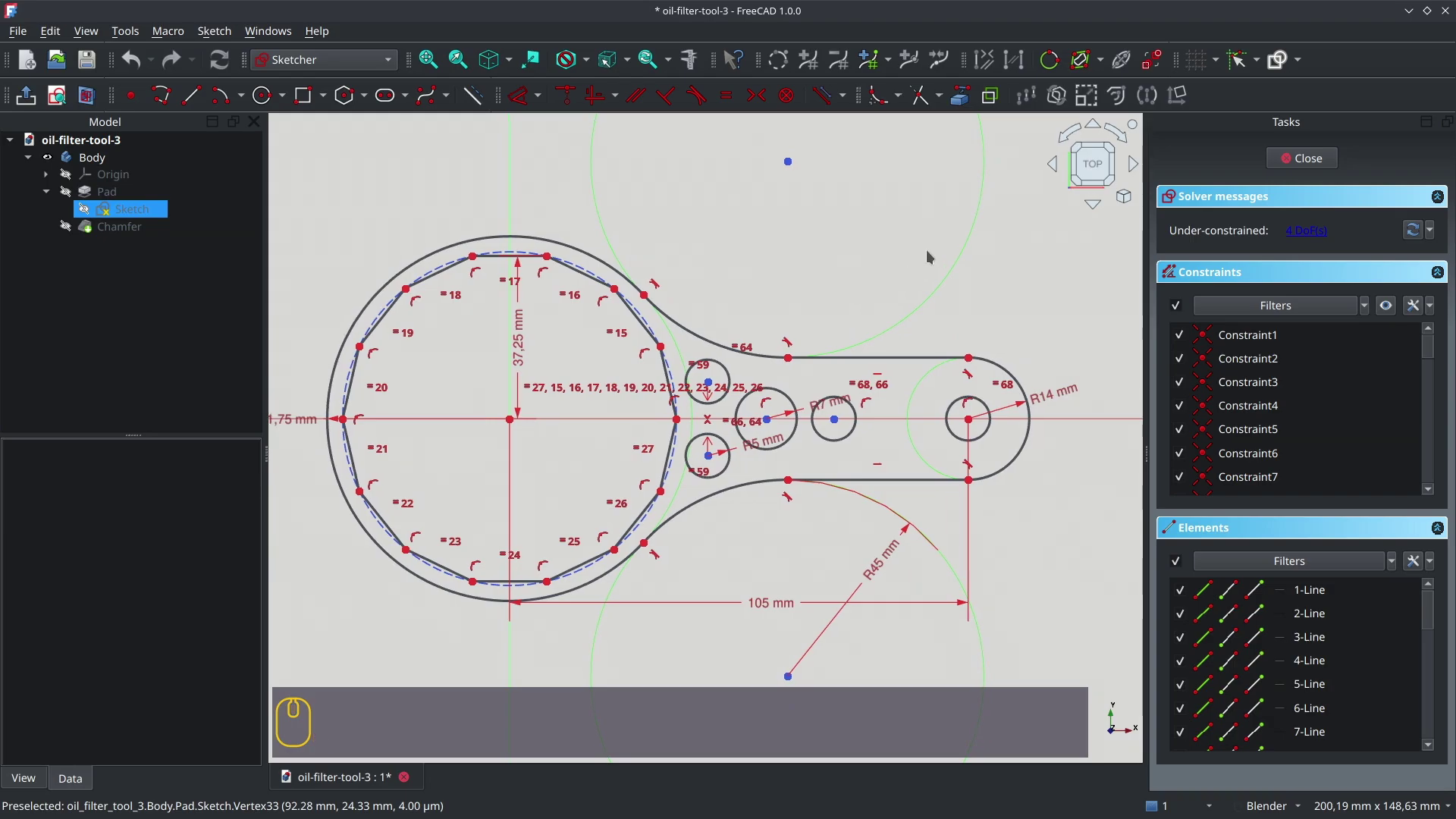
click(1387, 305)
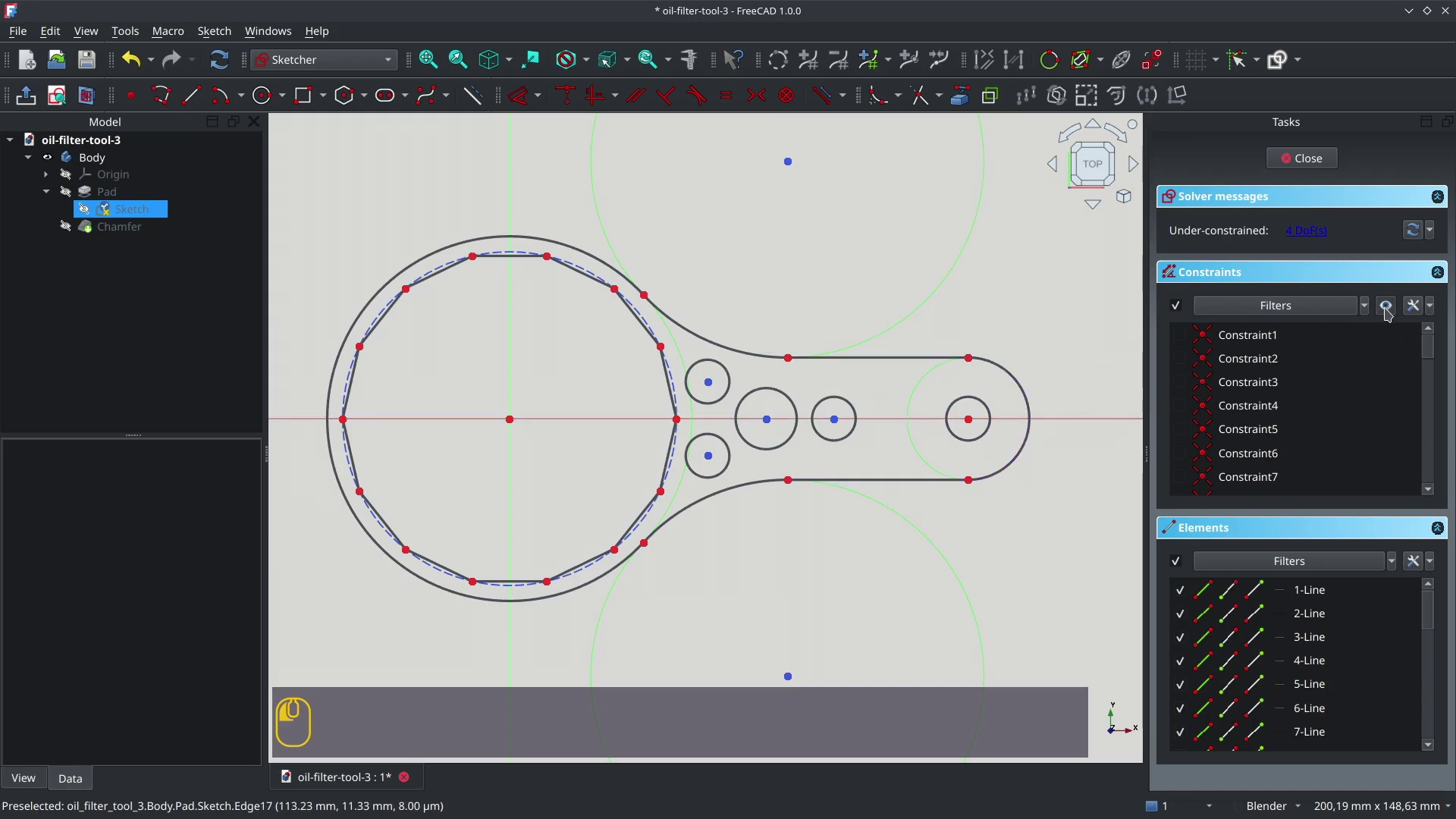
click(1387, 309)
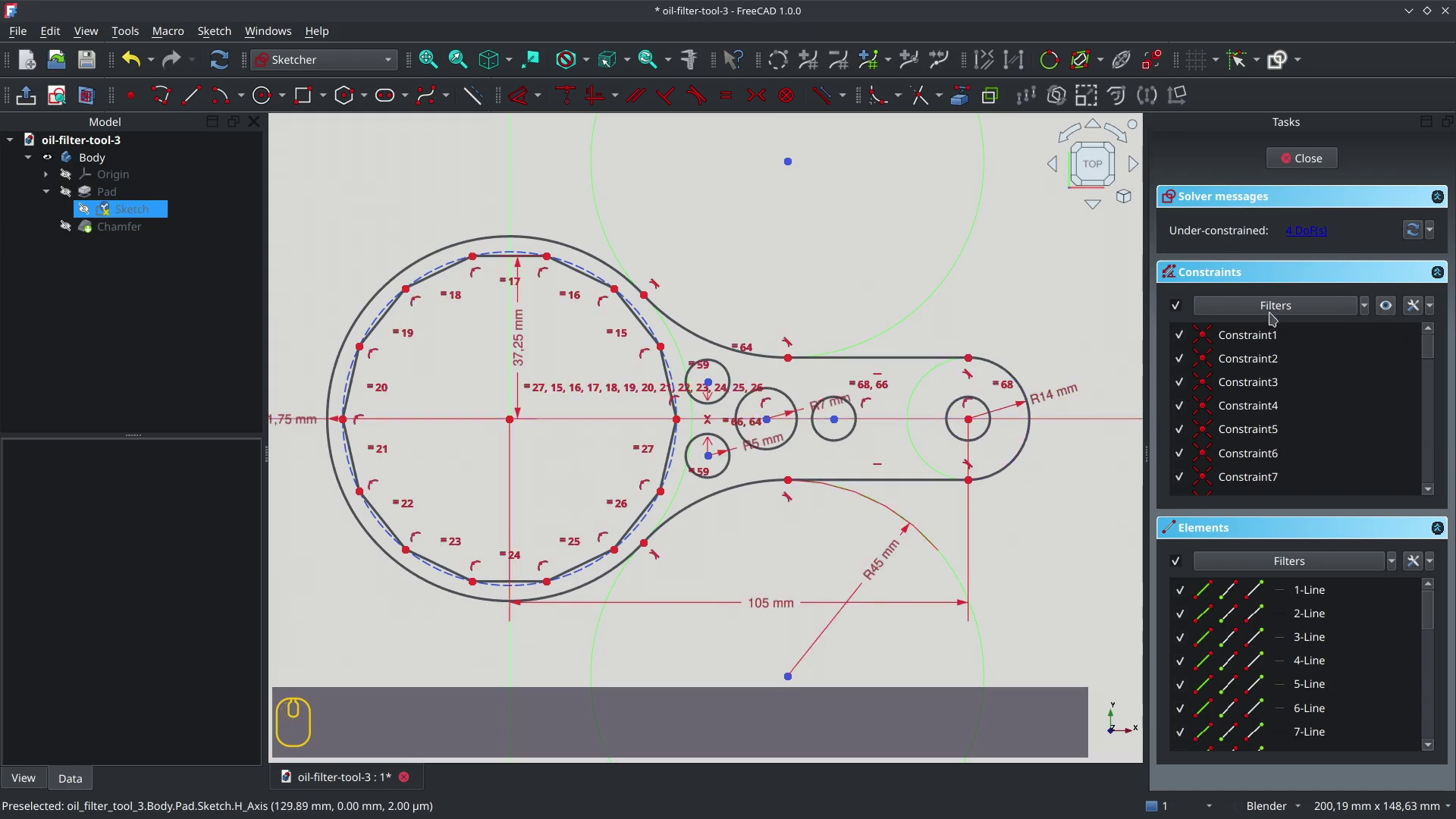
Use the Associated constraints filter to list the constraints of the handle's rounded end arc, and close the sketch
click(1369, 312)
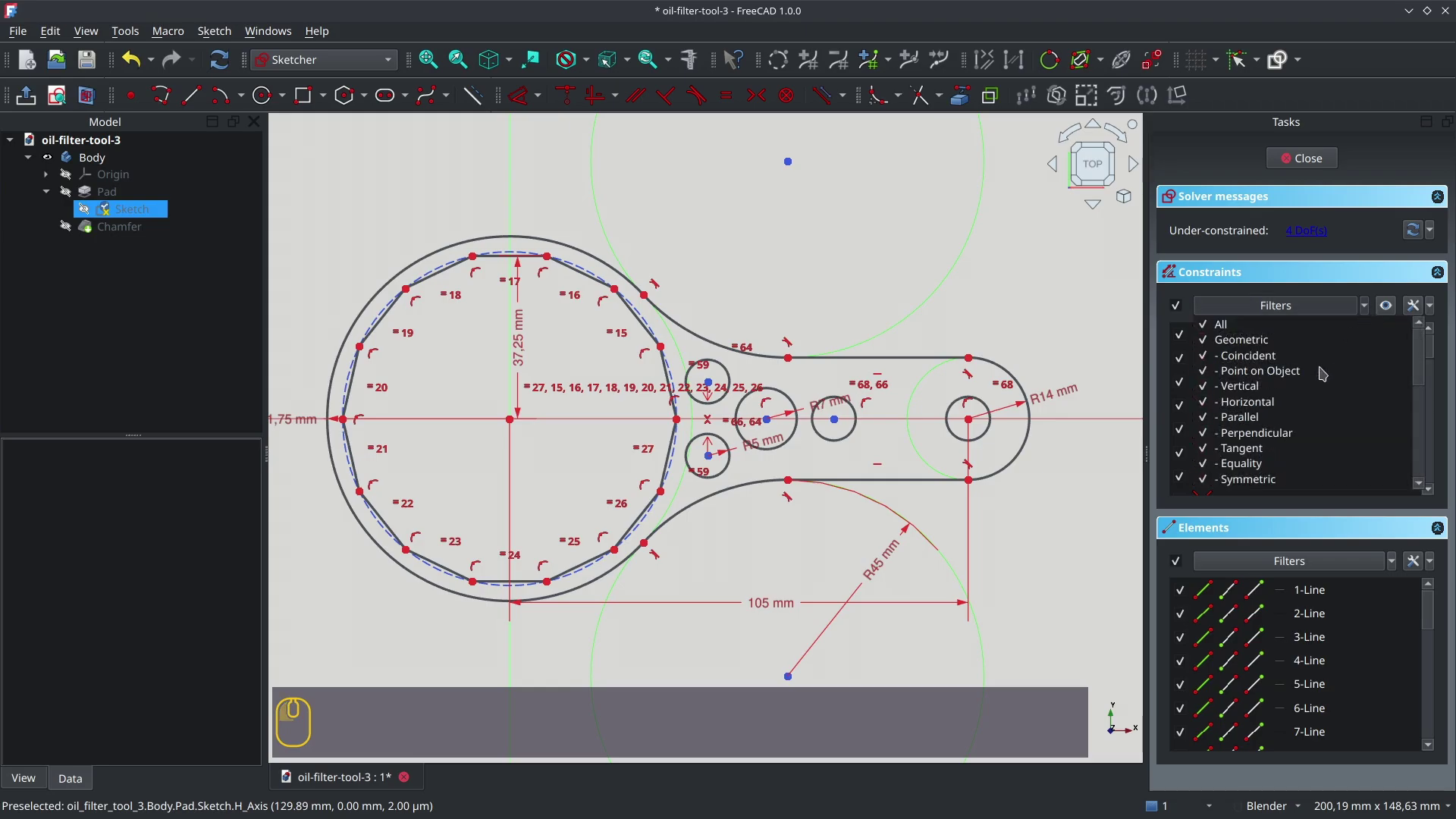
scroll(1313, 440, down, 6)
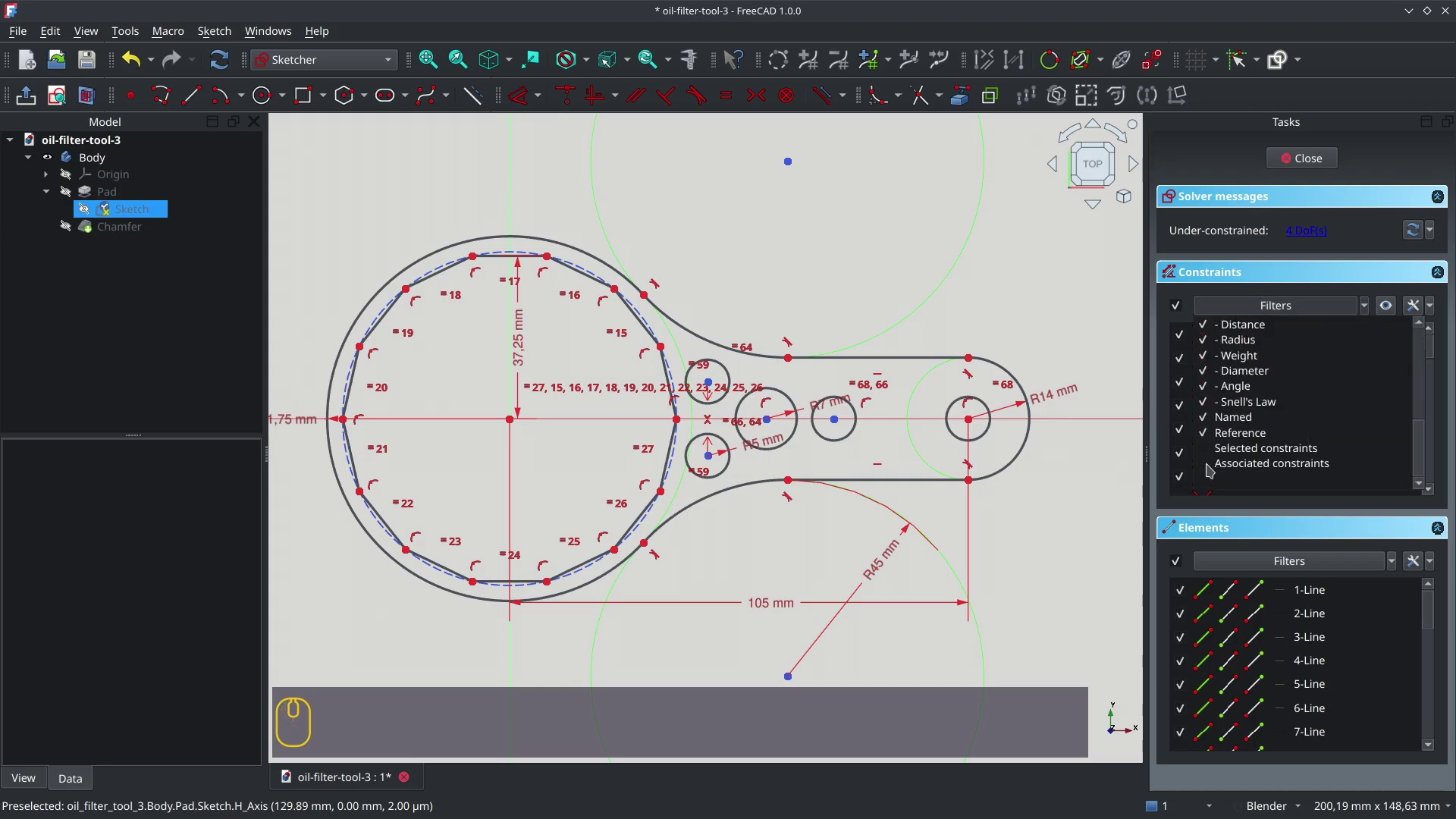
click(1211, 471)
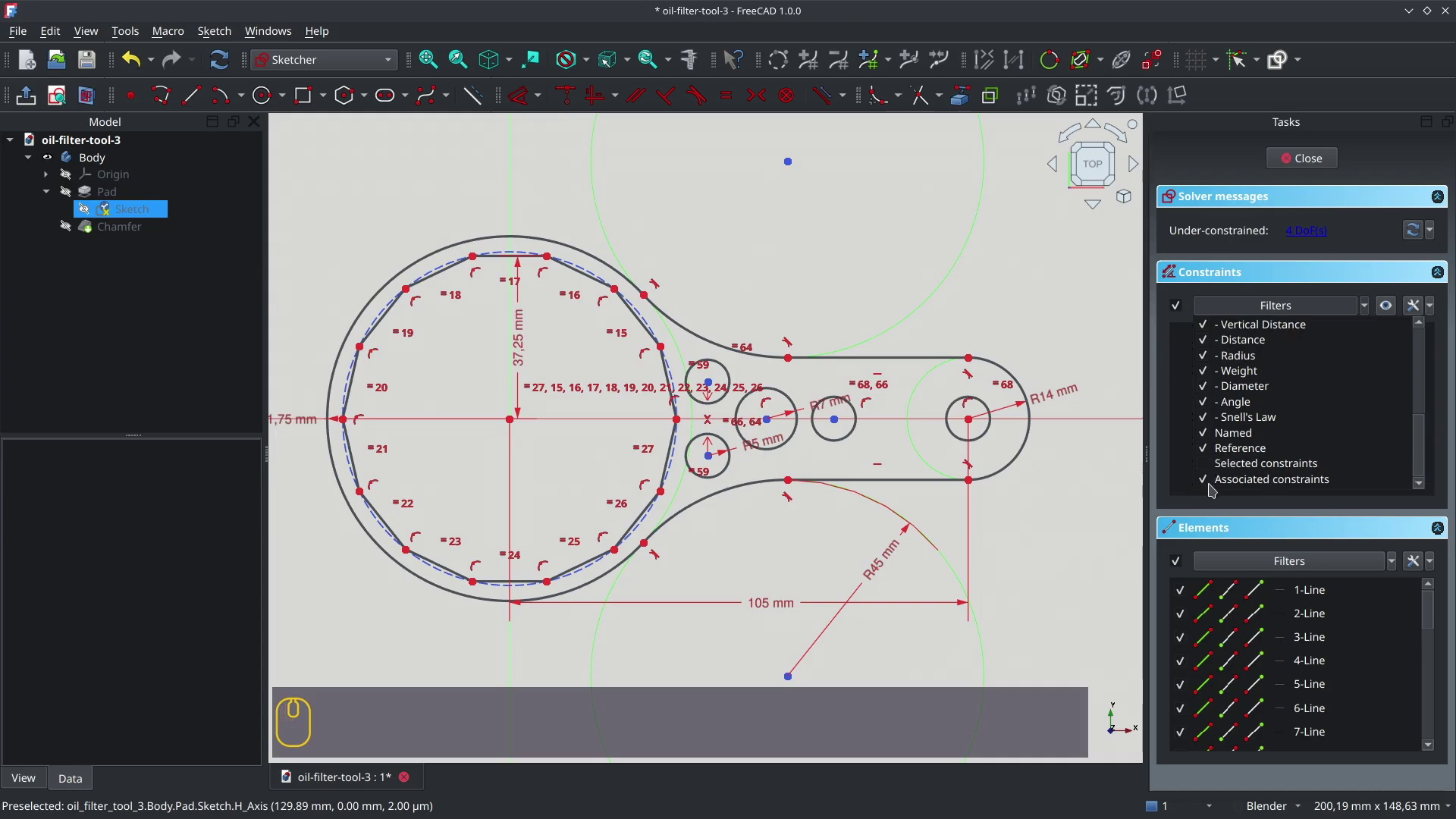
click(1004, 471)
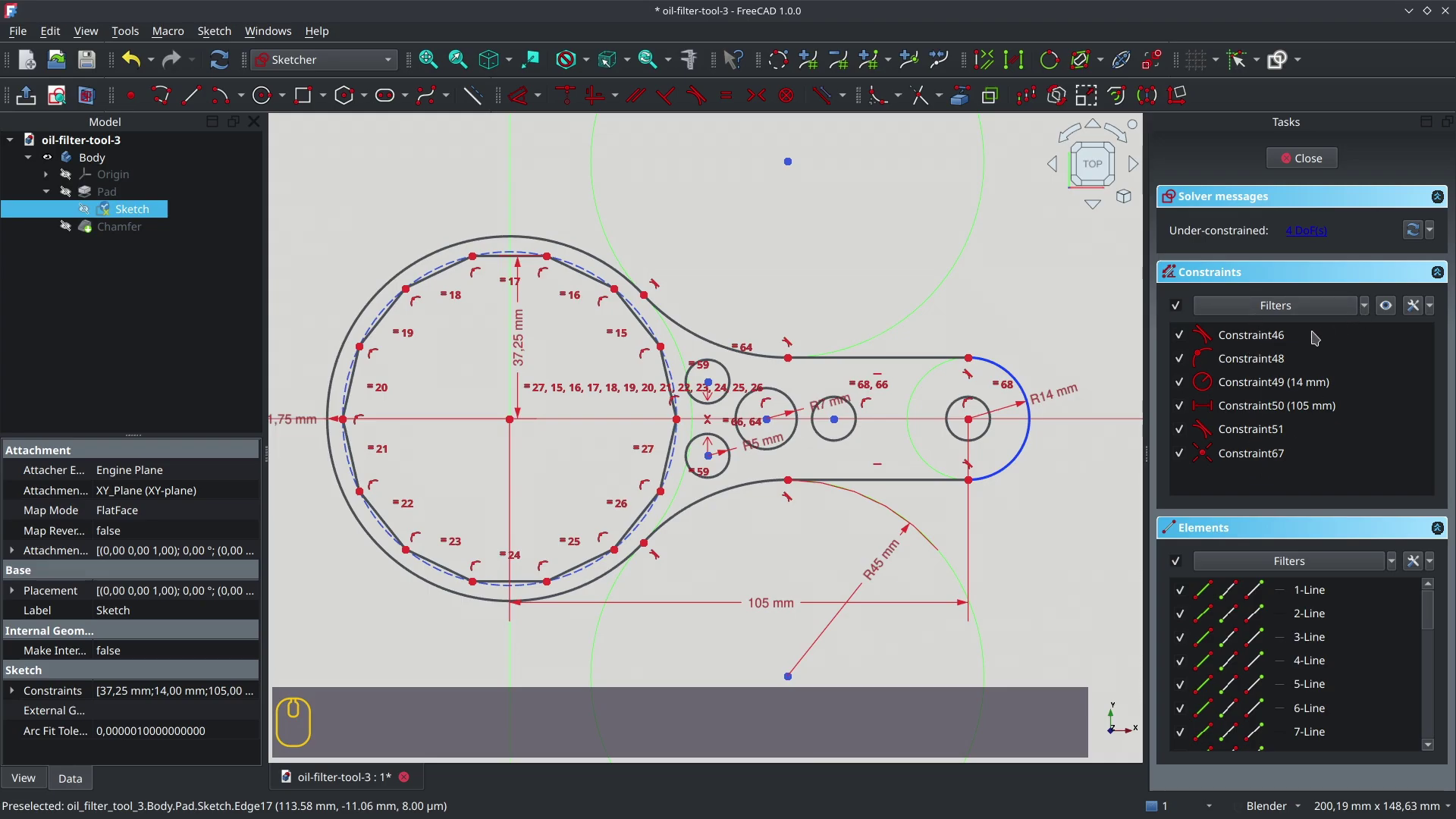
click(1367, 308)
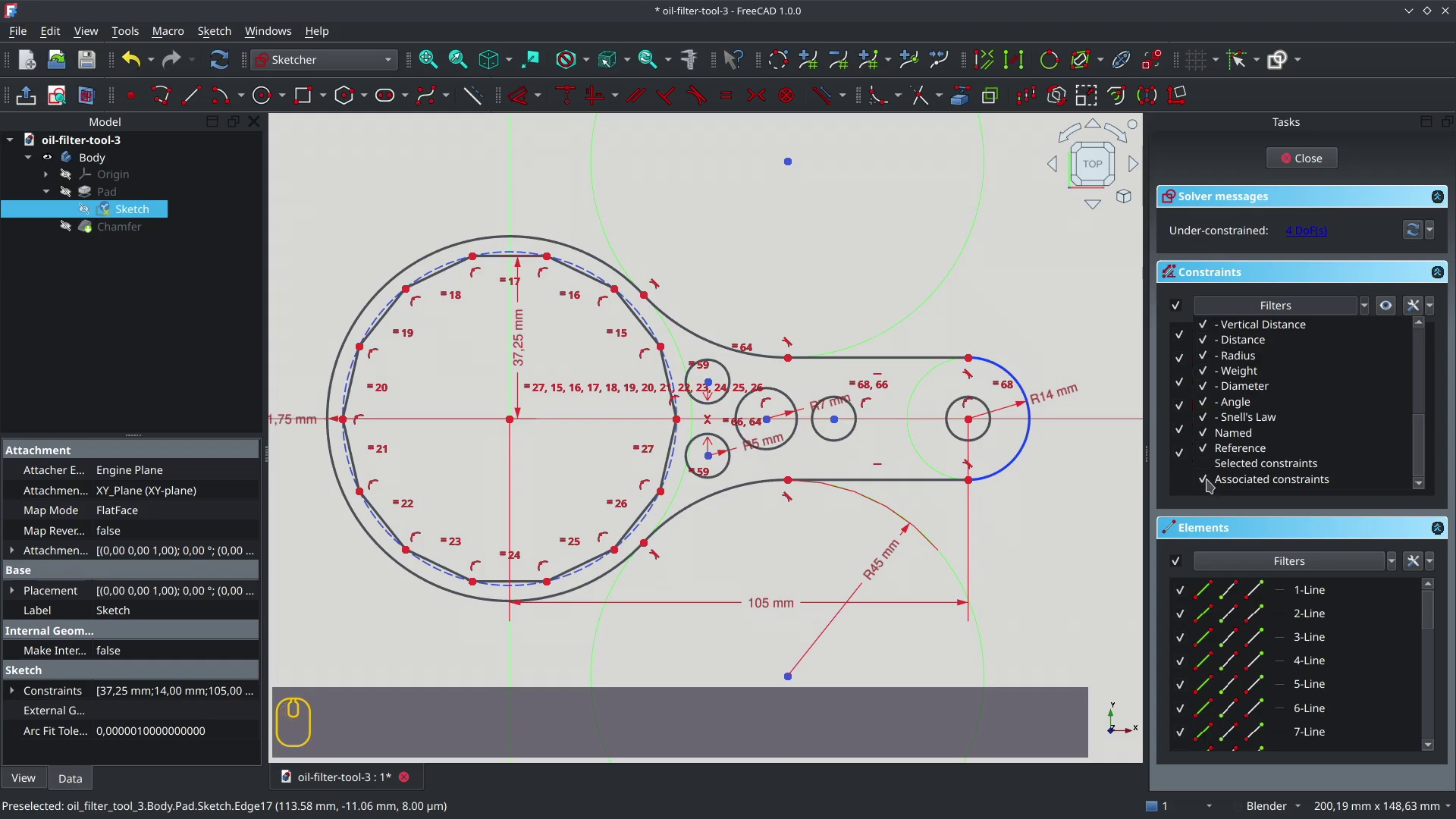
click(1118, 428)
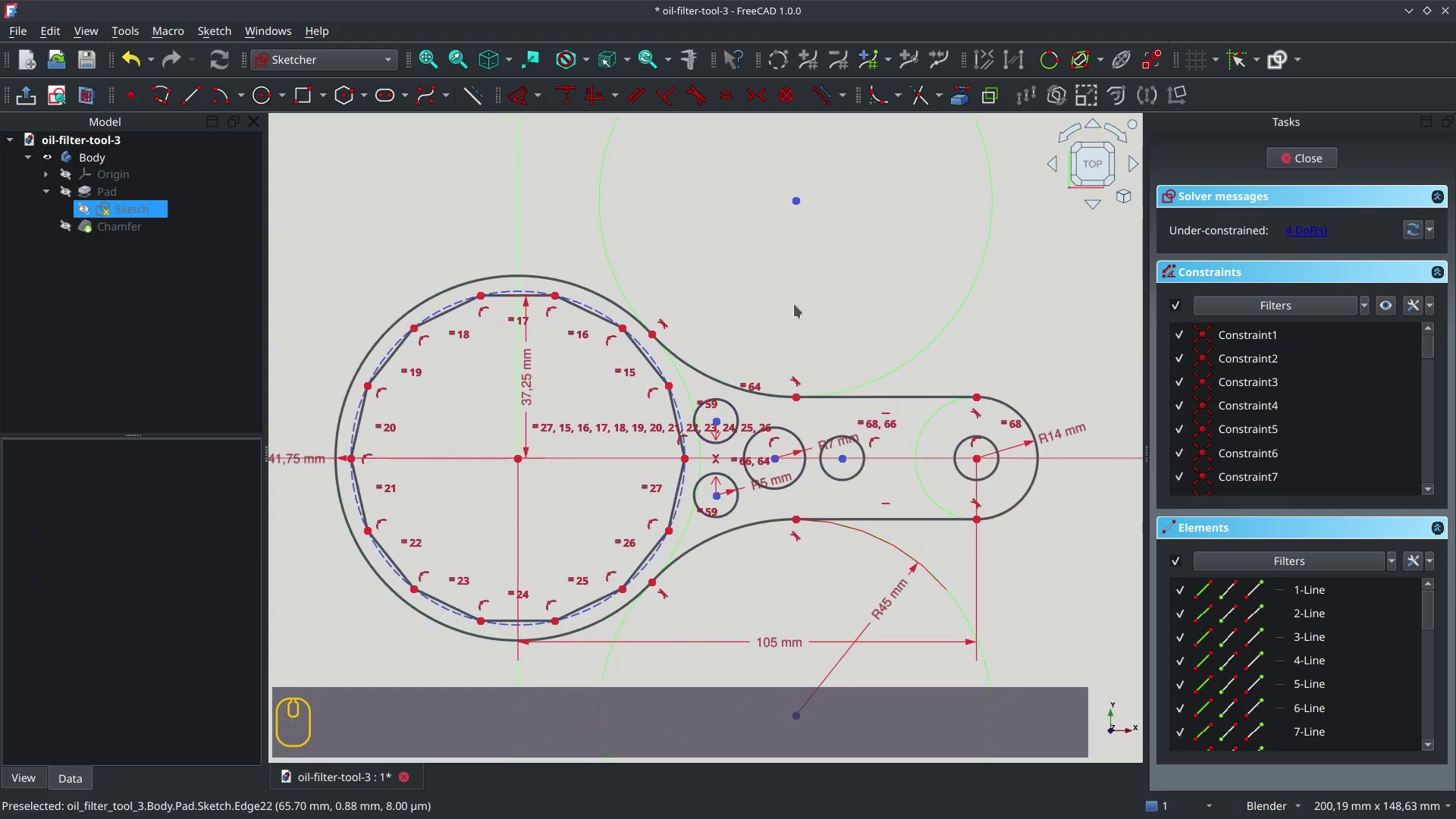
shift+middle_drag(794, 306, 798, 265)
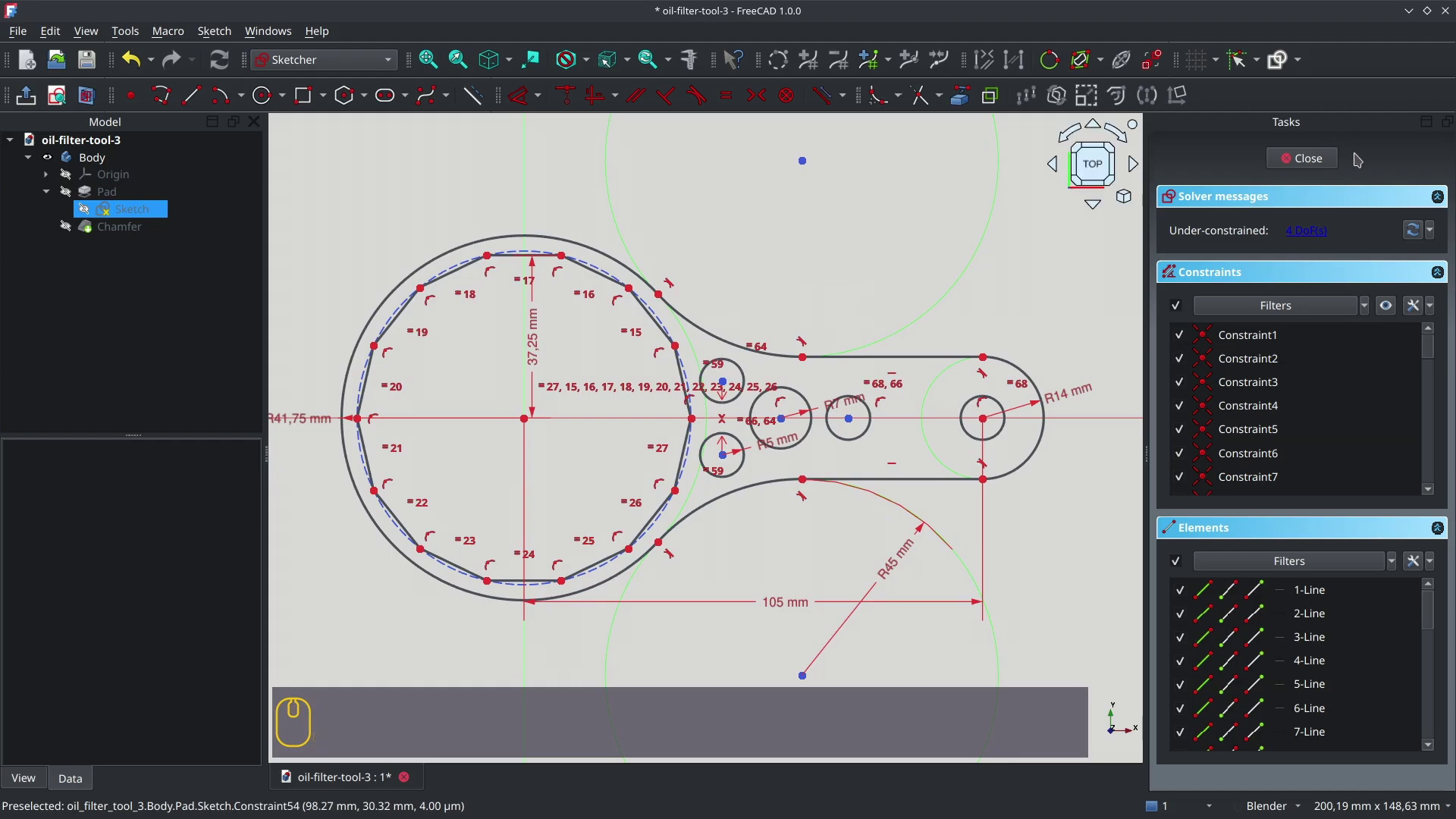
click(1298, 161)
Review the chamfer's parameters and edge list, and leave them without making changes
double_click(106, 226)
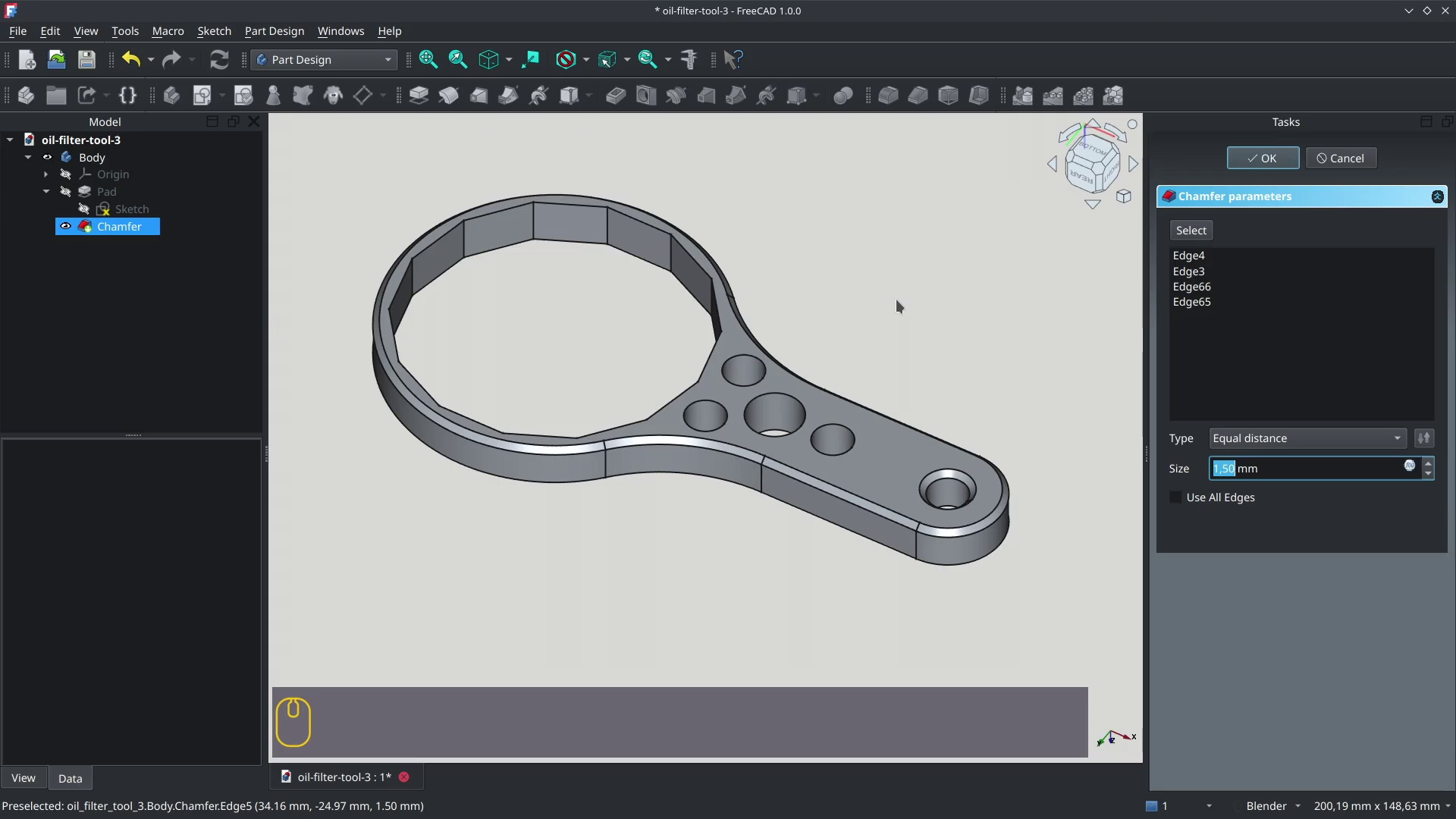
middle_drag(889, 300, 929, 326)
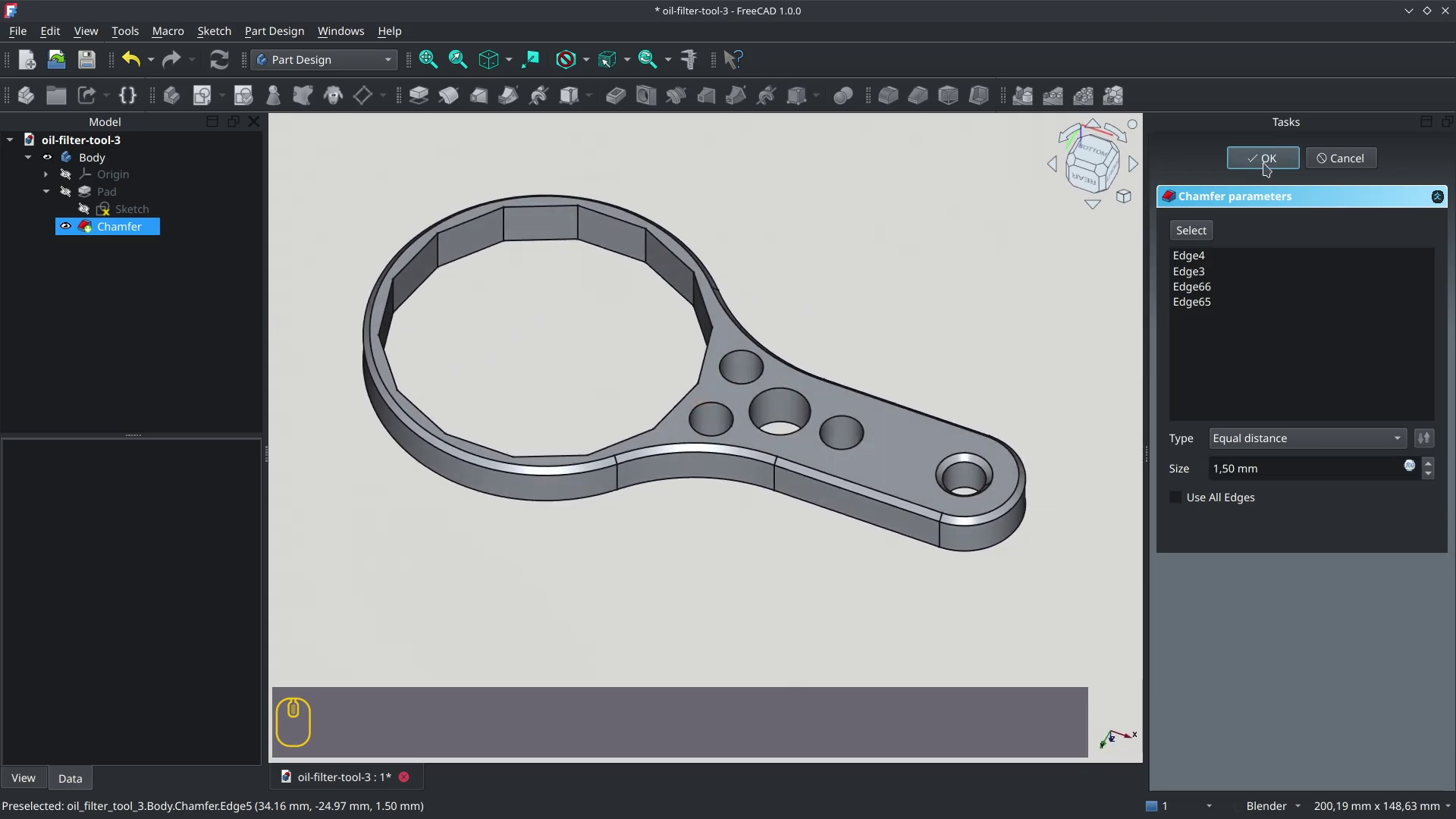
click(1327, 159)
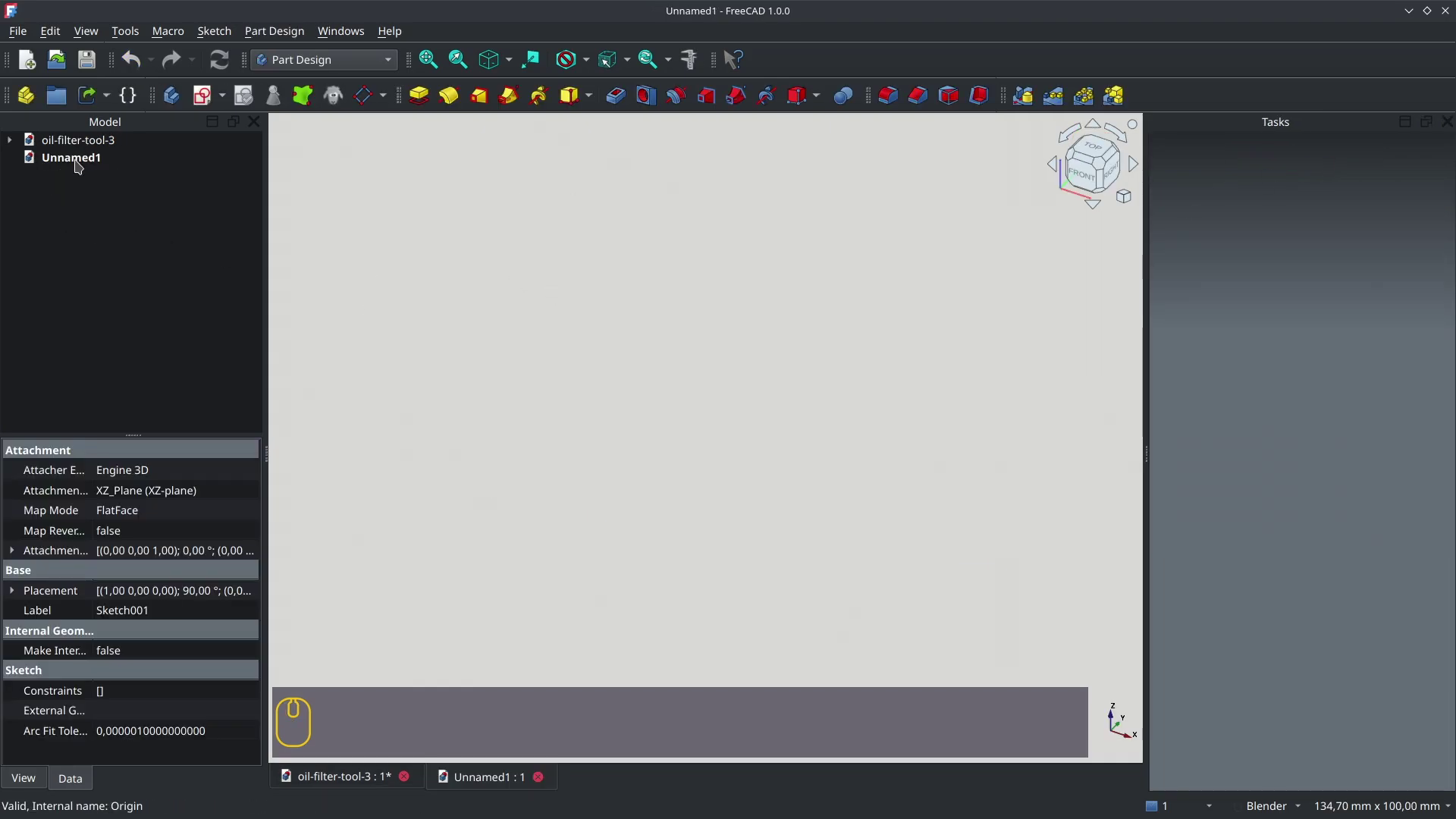
Create a body in the Unnamed1 document and start a sketch on its XY plane
click(77, 162)
click(1210, 182)
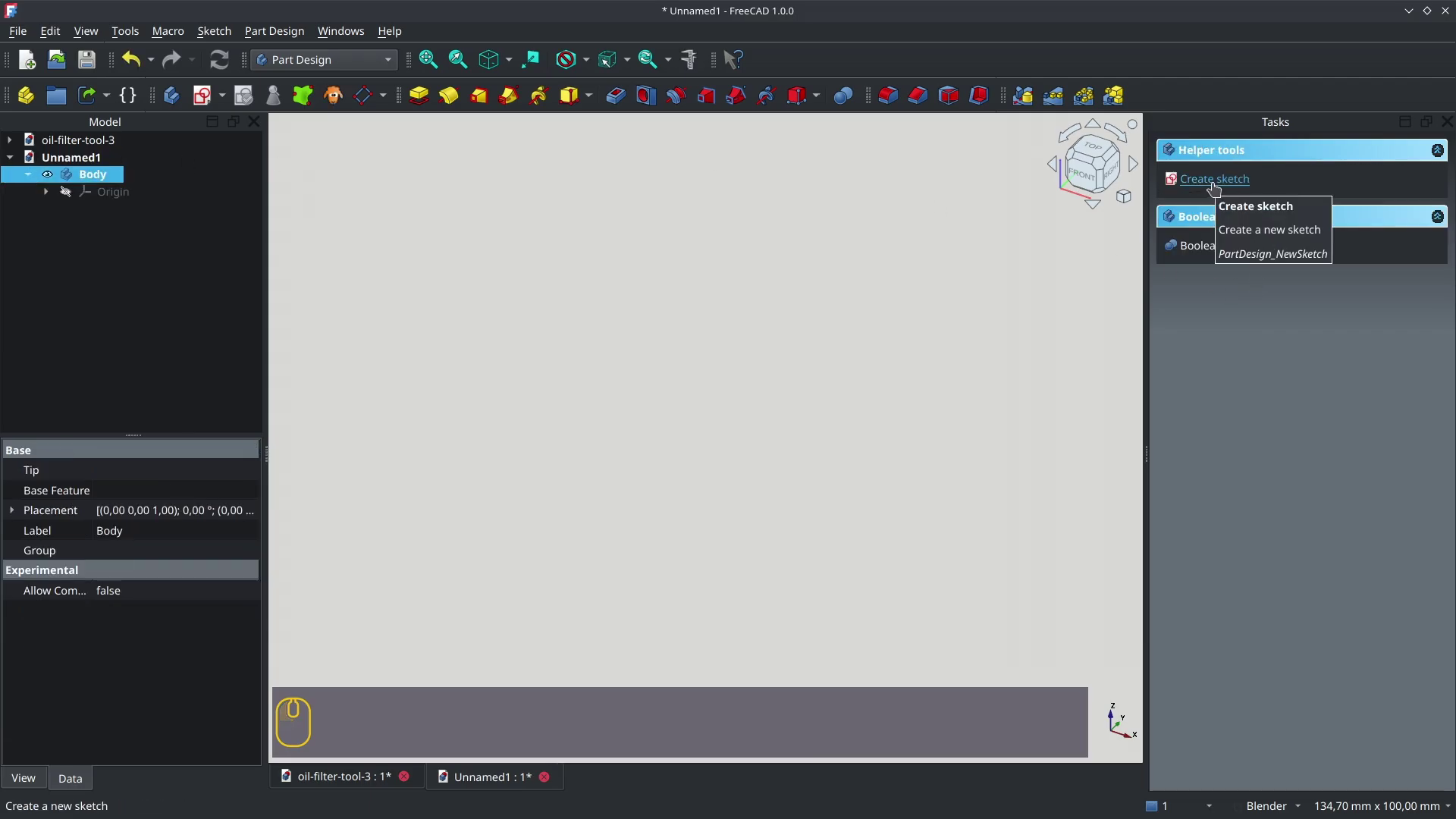
click(1215, 182)
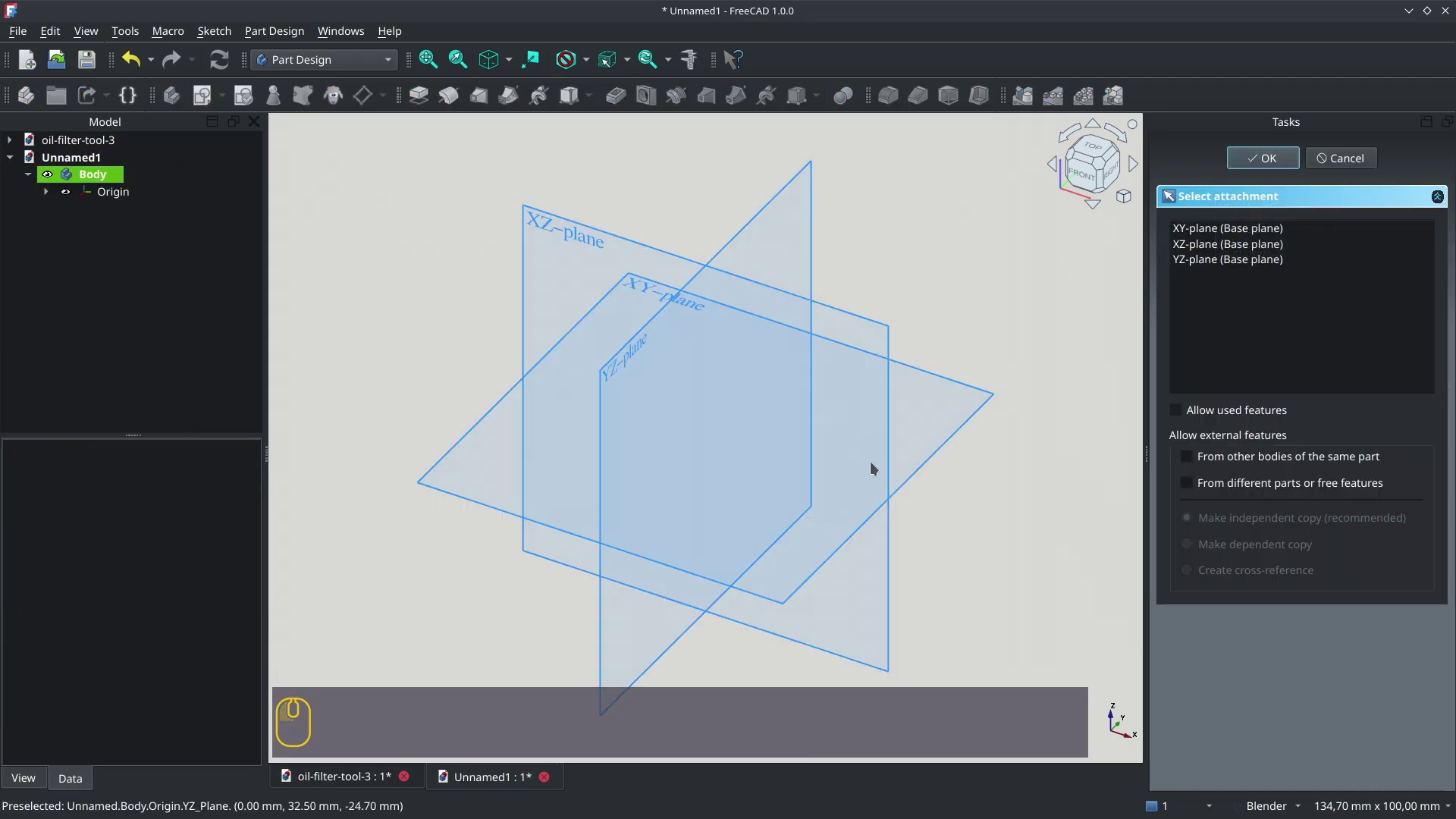
click(935, 438)
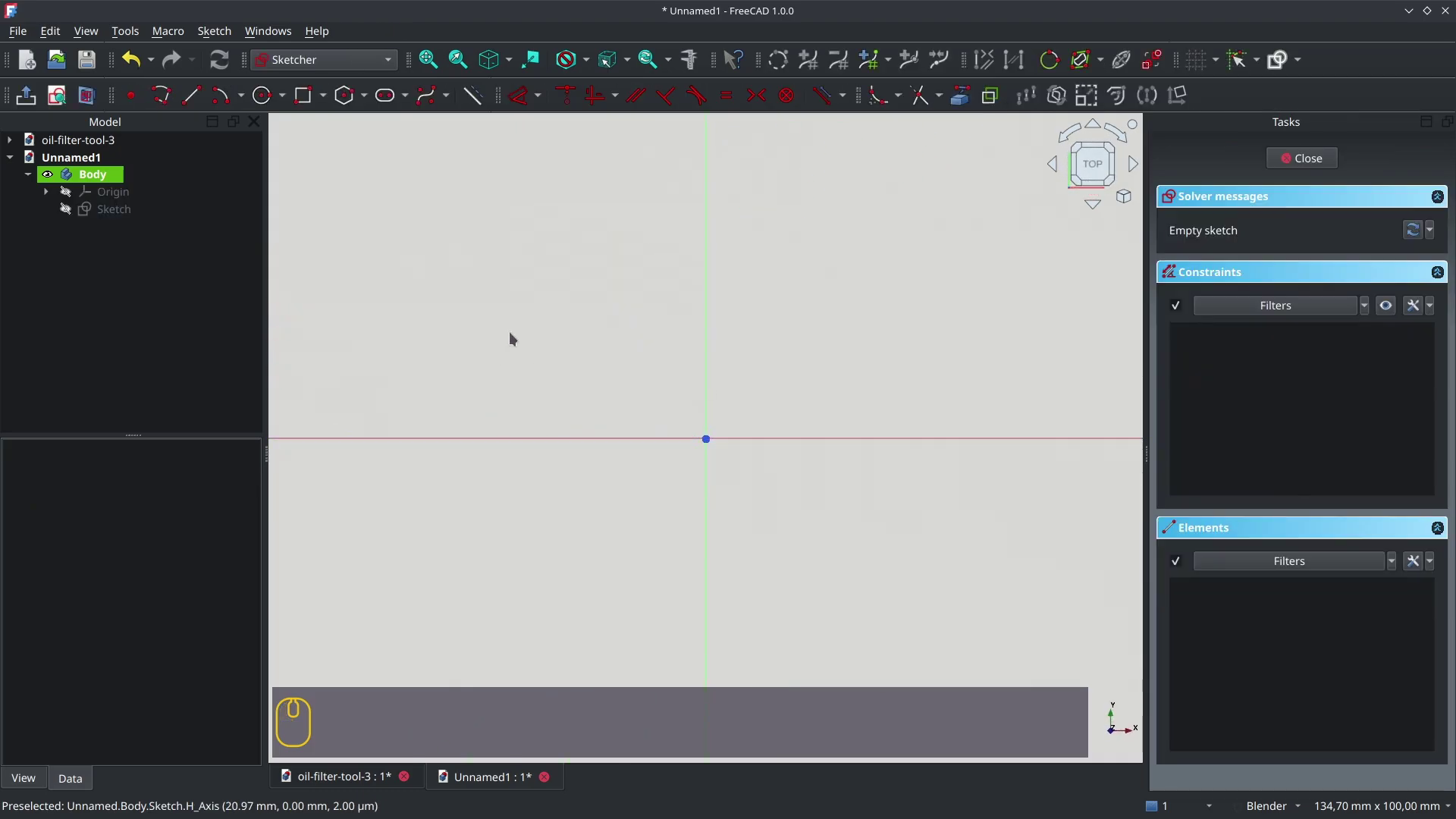
Draw a freehand polyline contour around the origin with straight segments and two tangent arcs, leaving a gap between its two ends
click(161, 95)
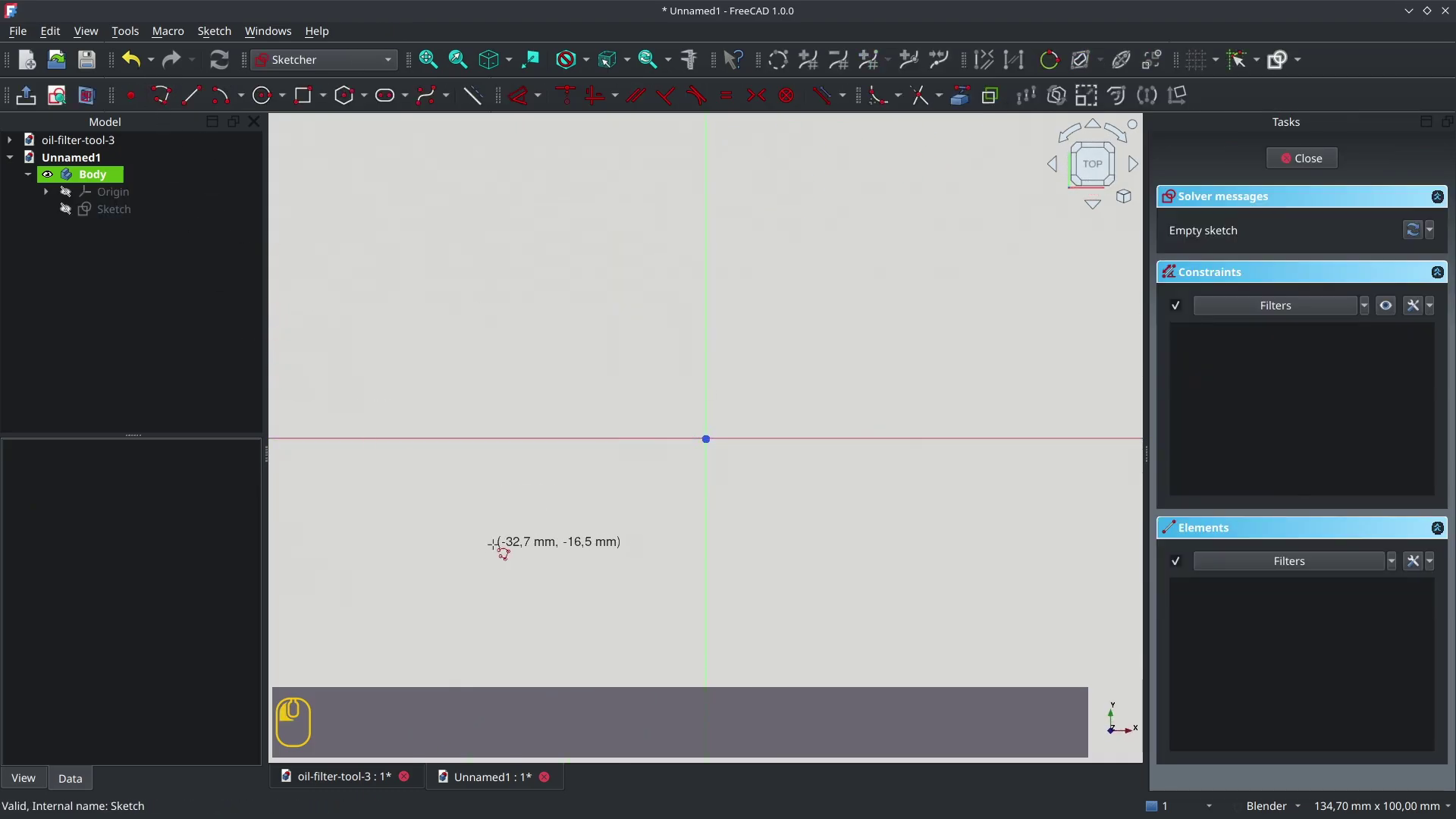
click(493, 546)
click(947, 528)
click(963, 339)
click(805, 321)
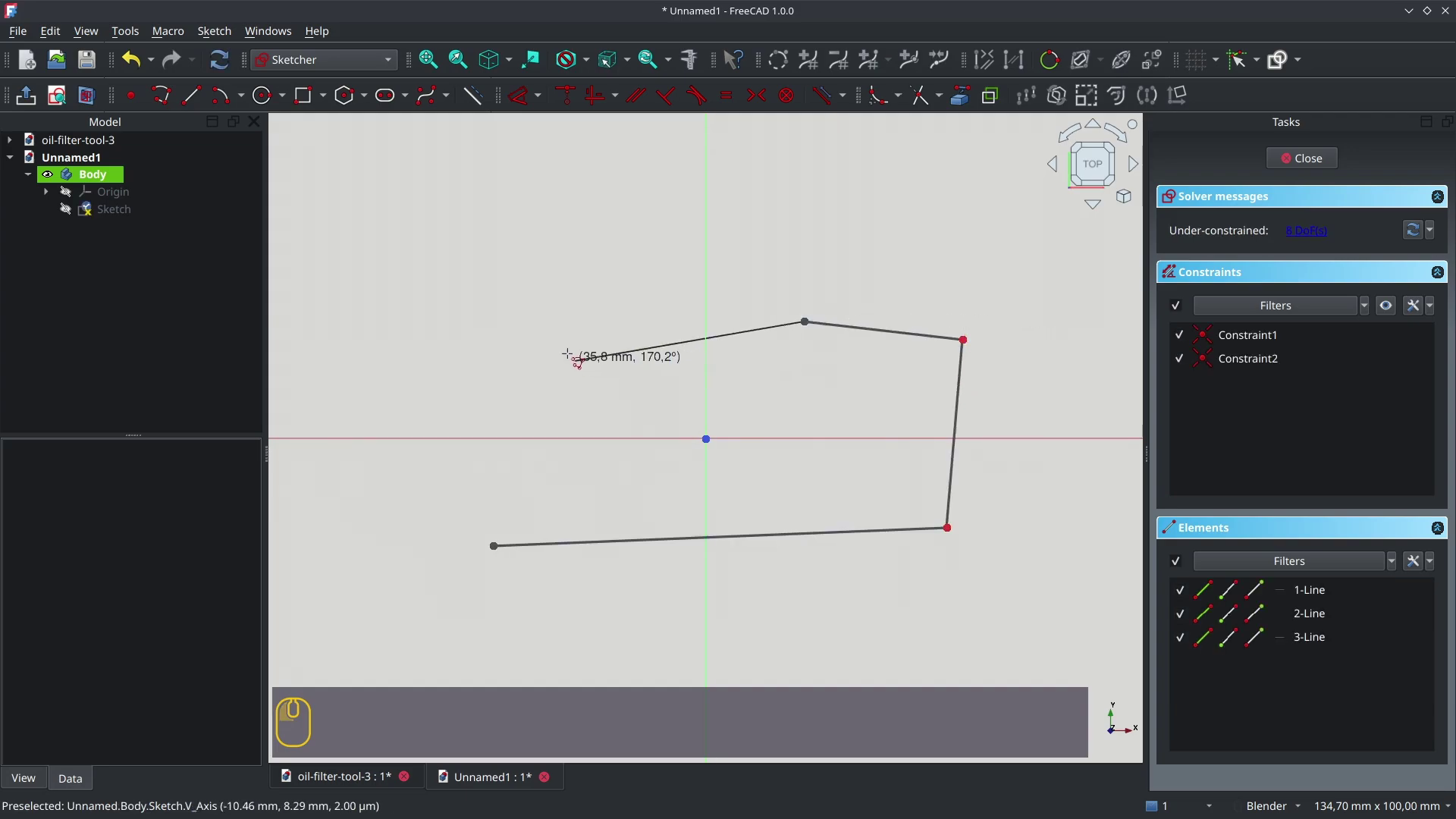
click(568, 355)
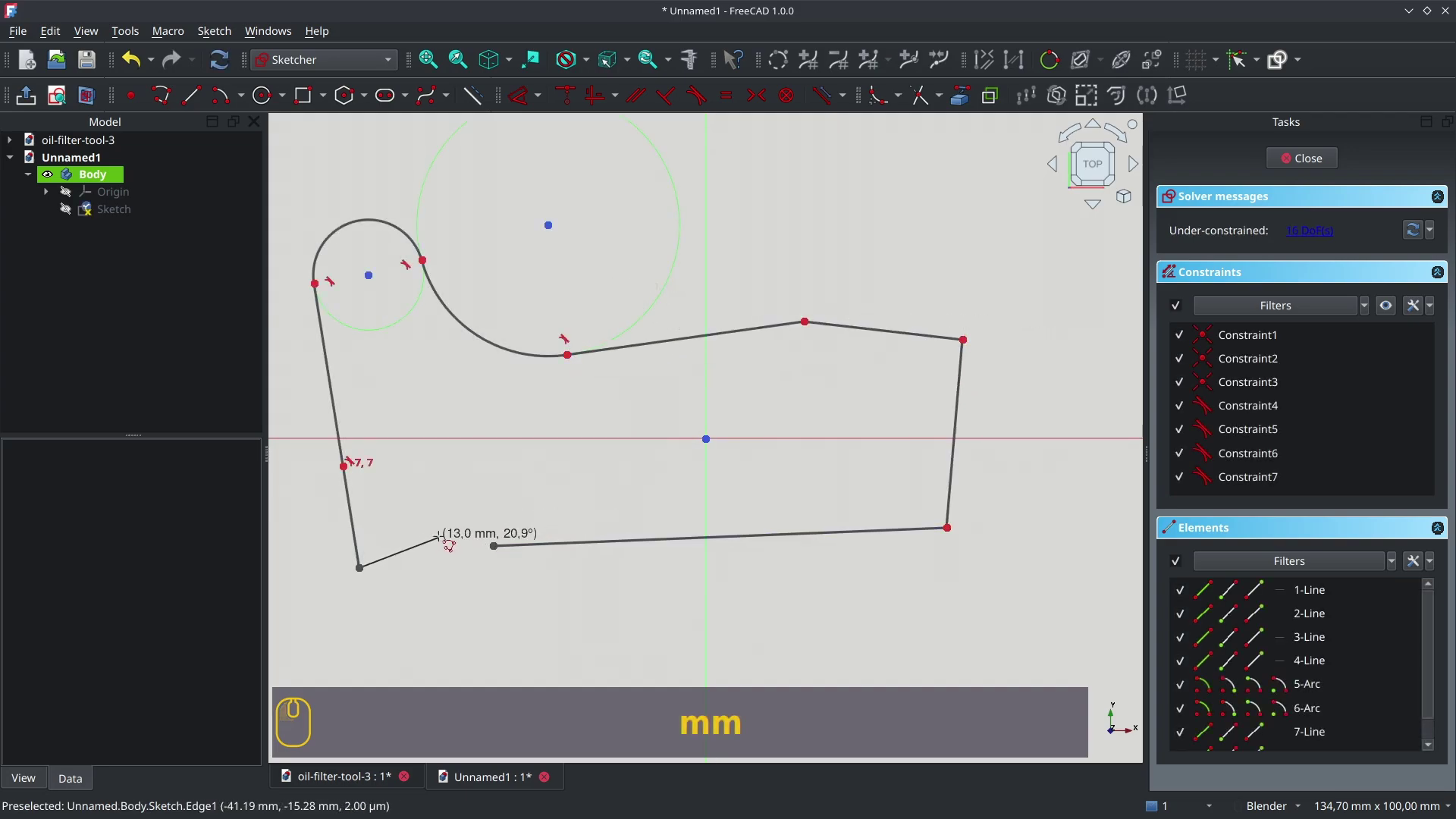
click(445, 523)
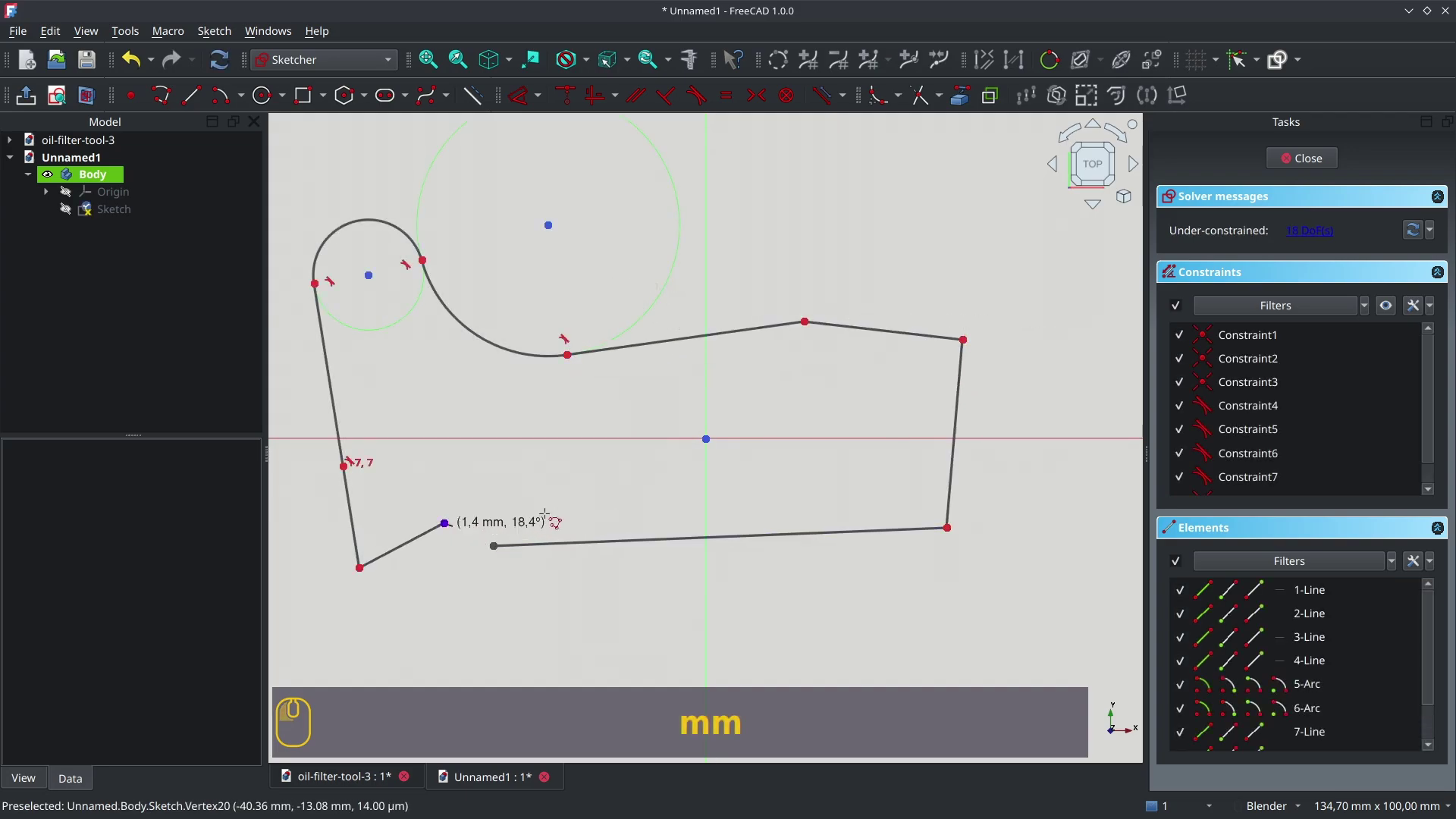
right_click(473, 563)
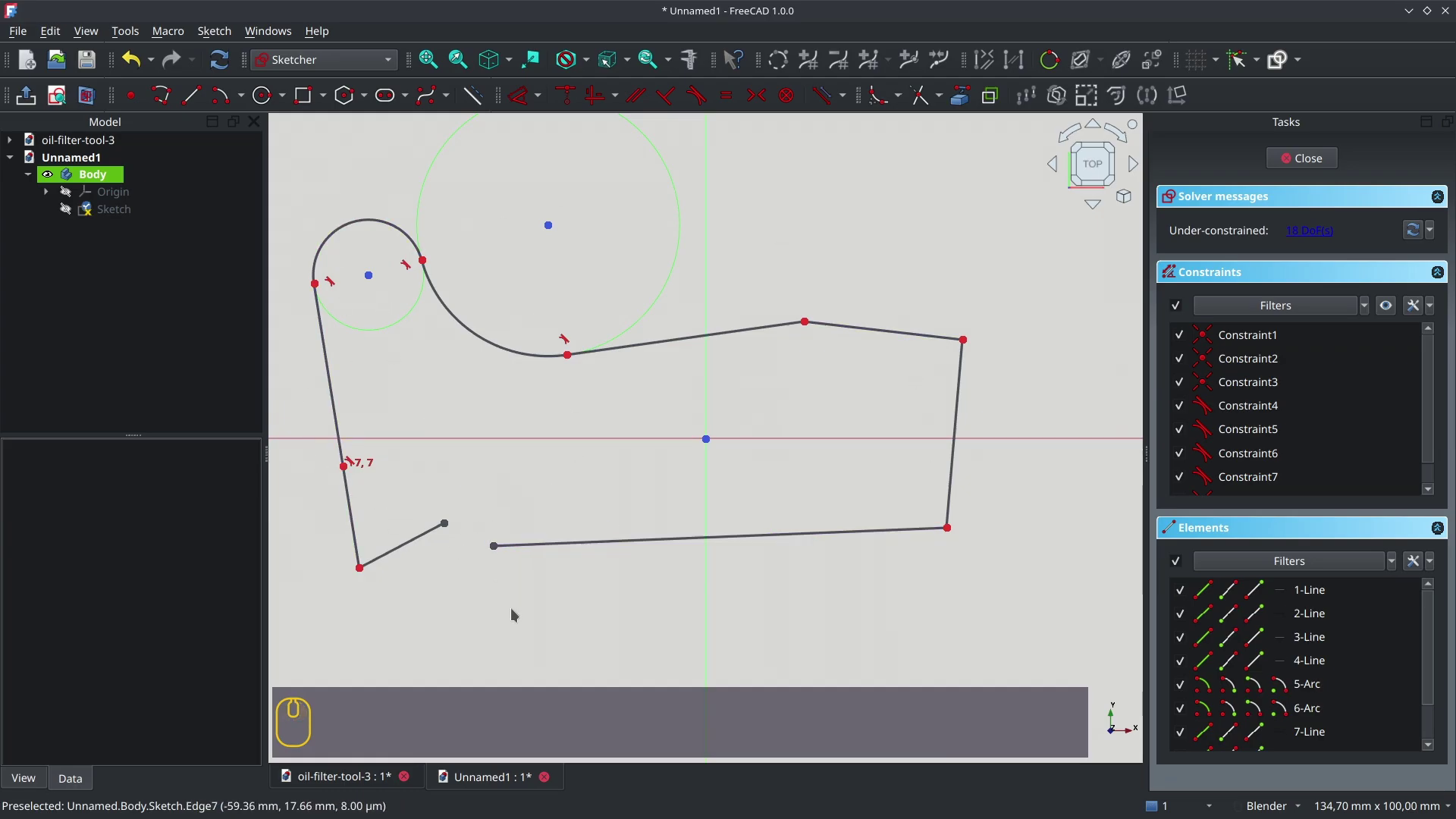
Move the bottom line's free end close to the contour's other end without joining them, and try to pad the sketch
drag(495, 546, 445, 527)
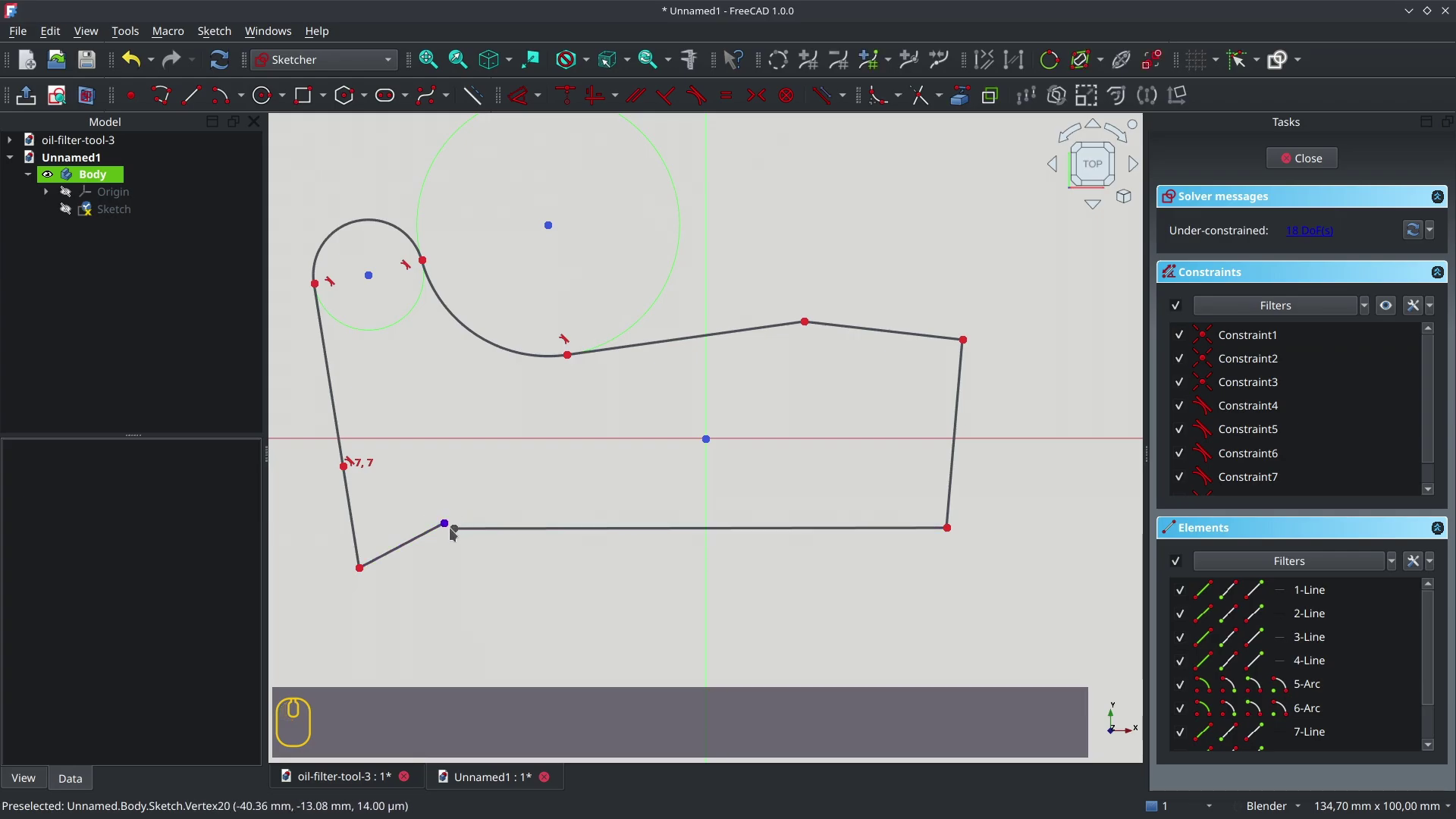
click(1299, 169)
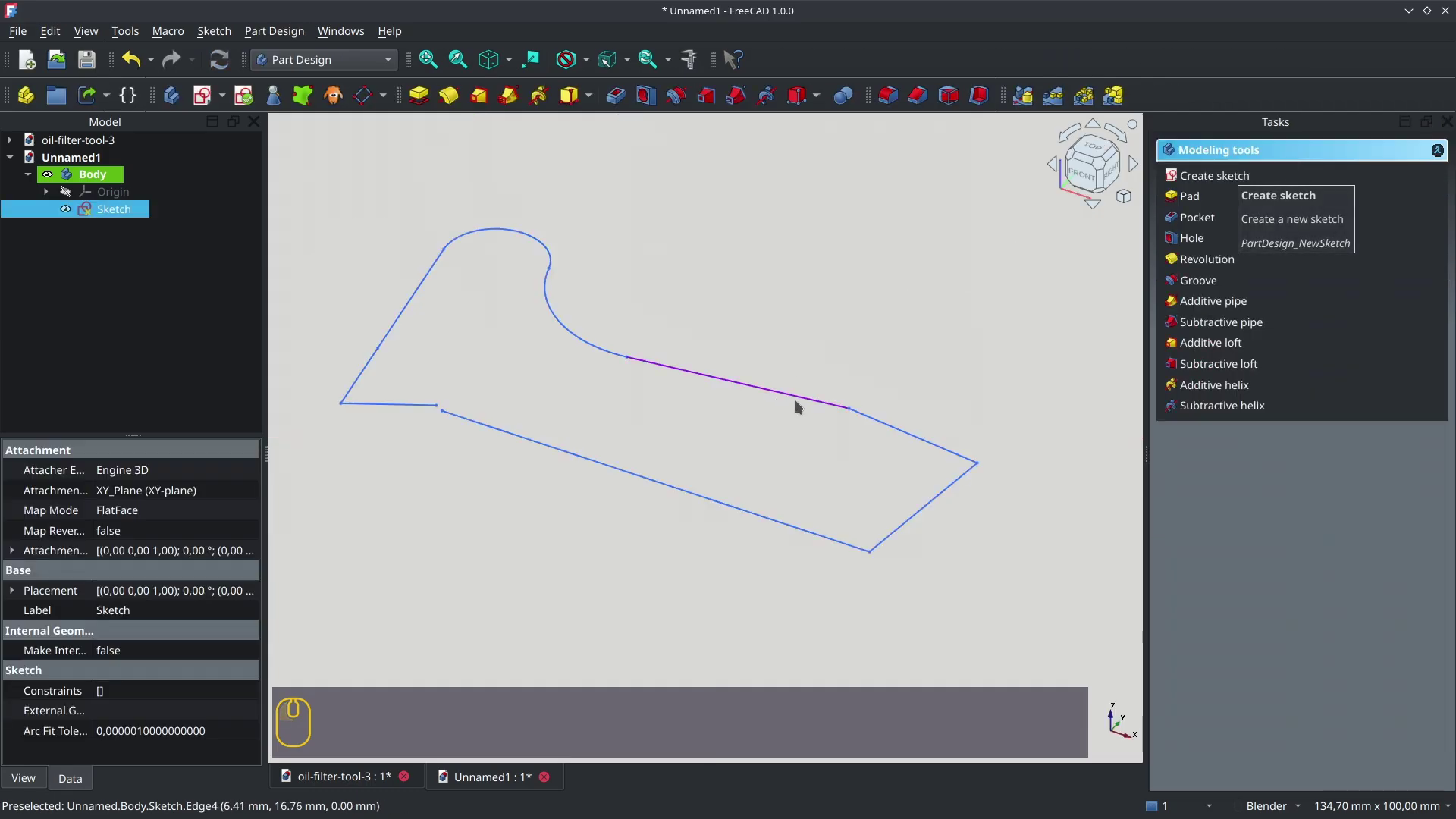
click(1190, 197)
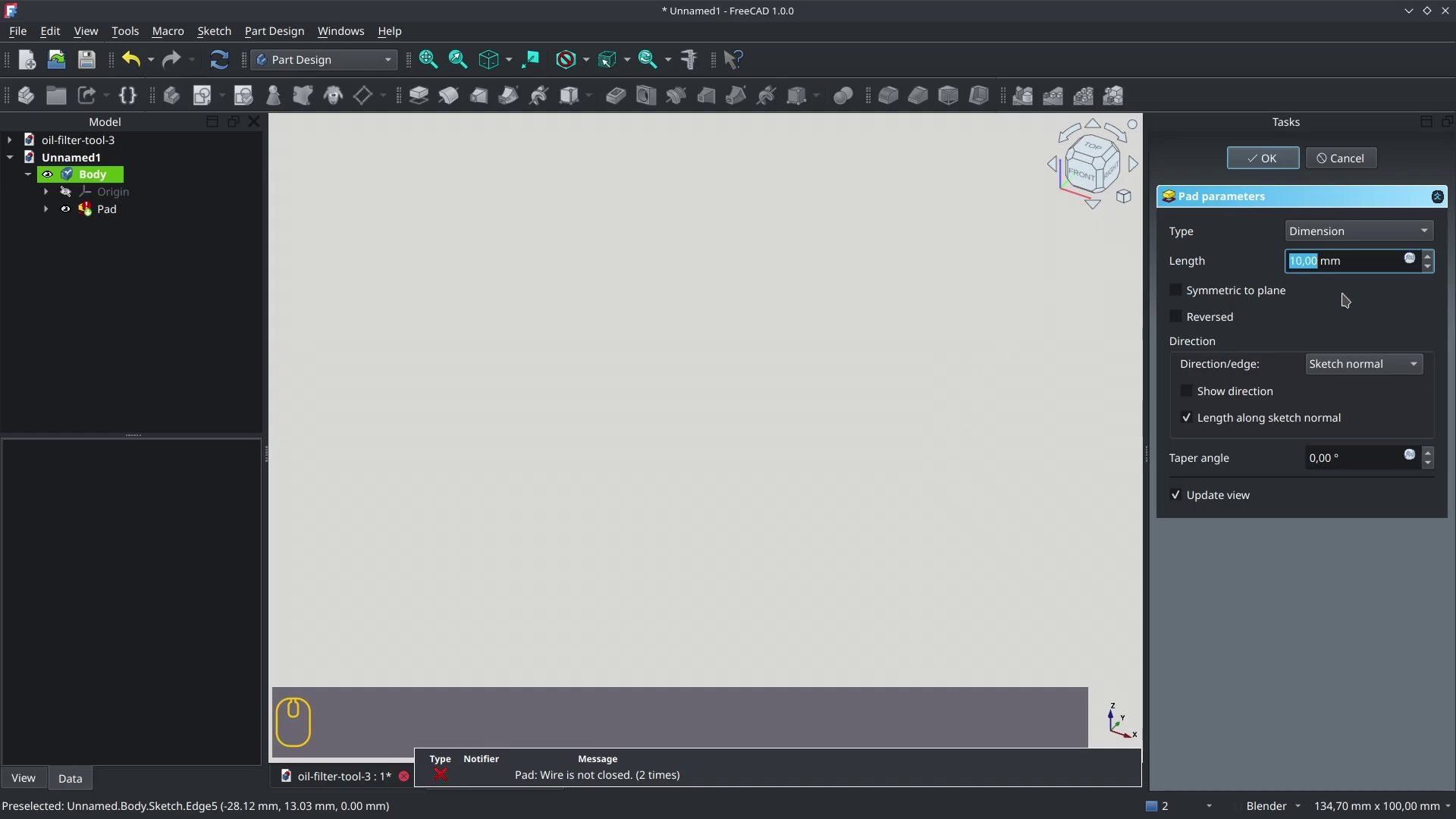
key(Escape)
Reopen the sketch in Unnamed1 and reshape the contour by moving its vertices, keeping a small gap between the two free ends
double_click(114, 209)
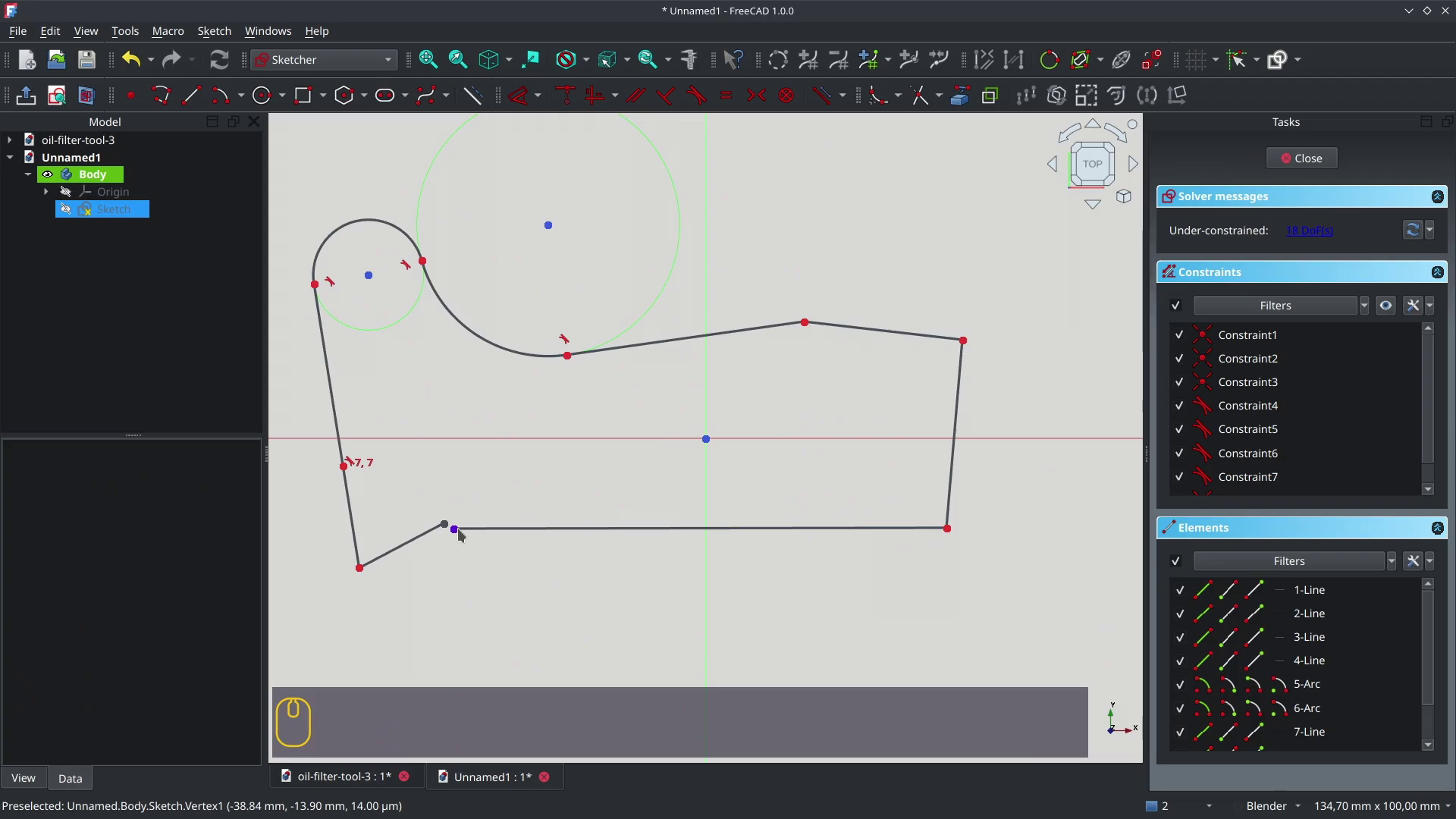
drag(455, 528, 477, 525)
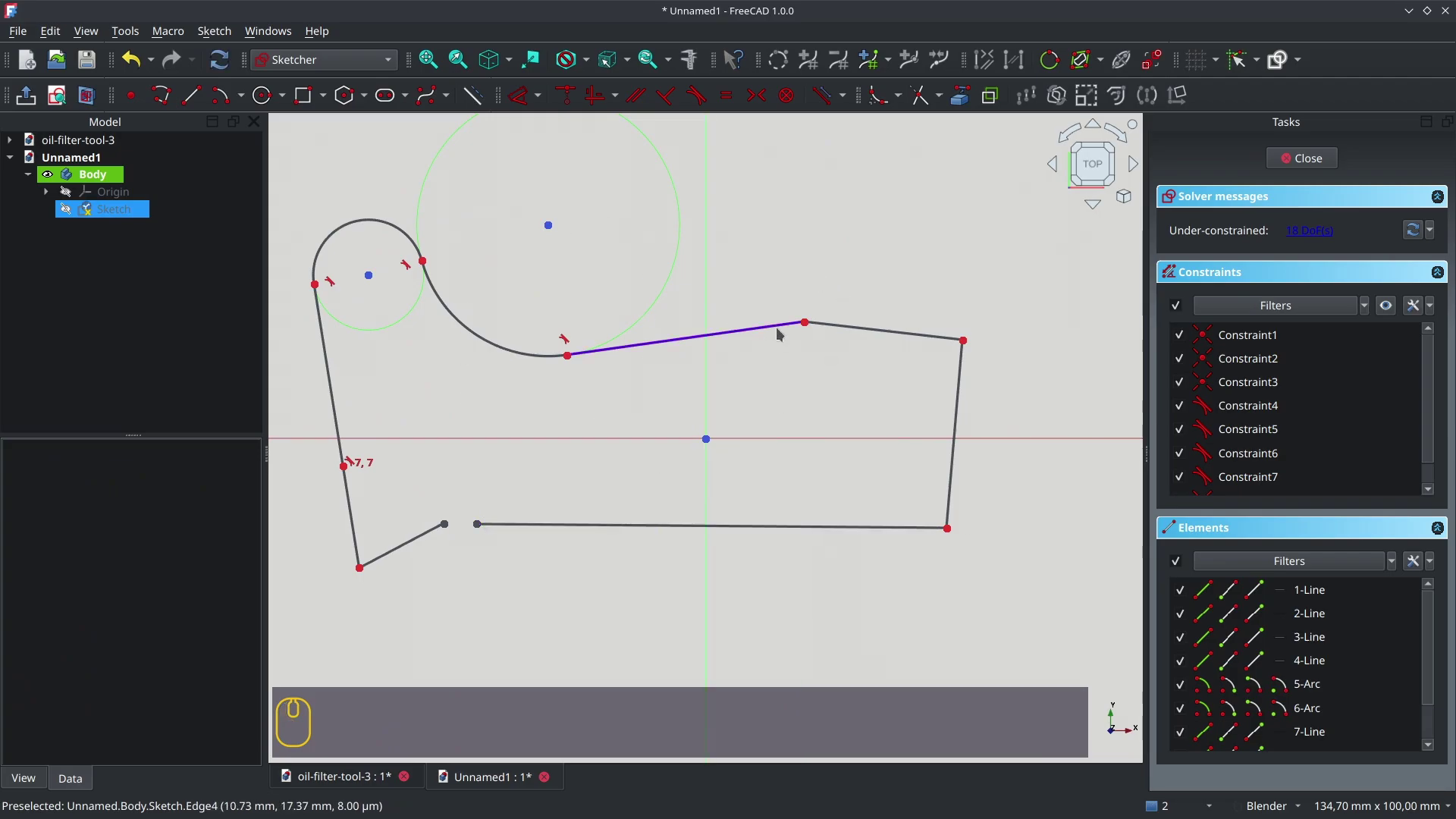
drag(807, 325, 763, 287)
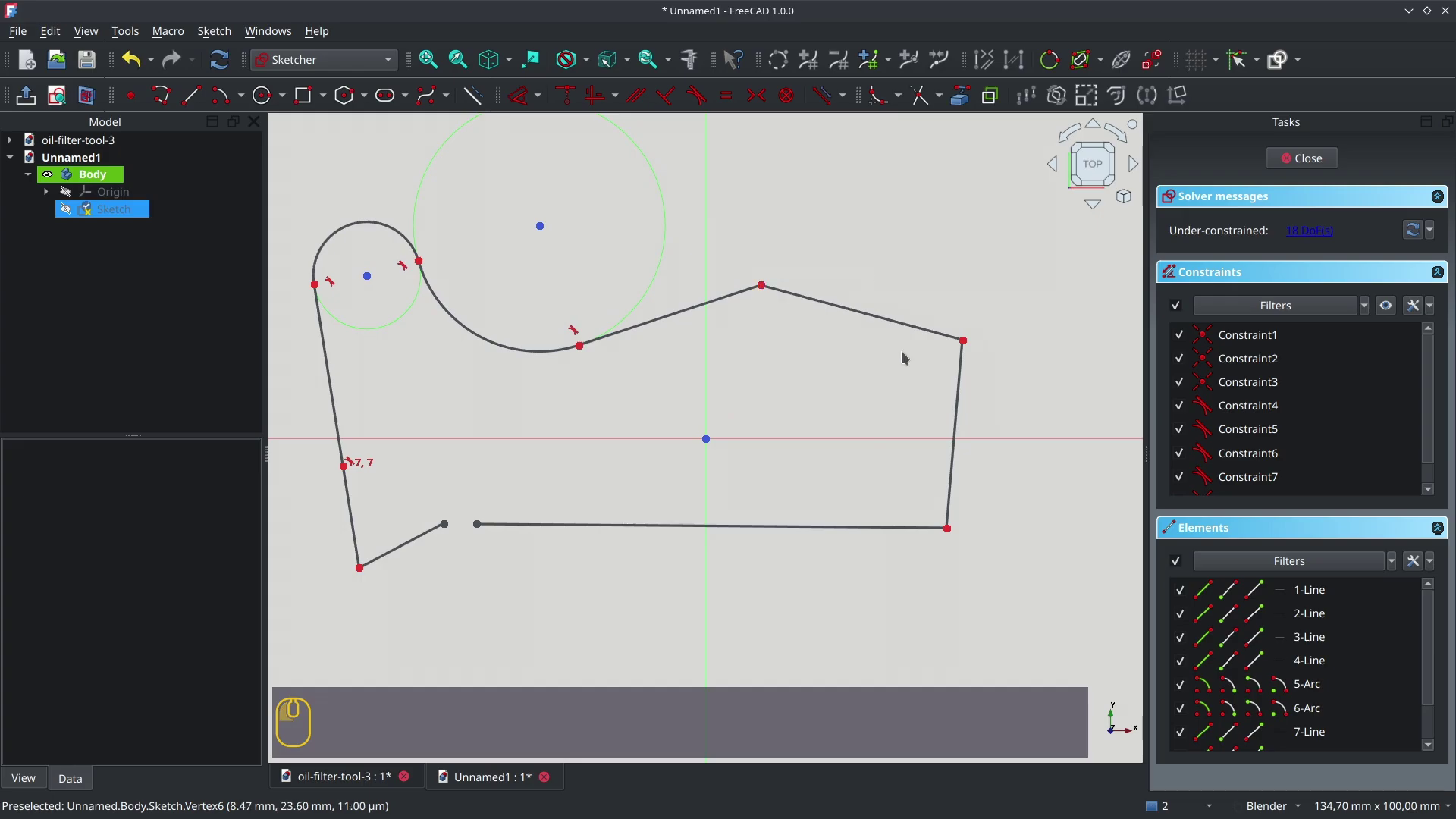
drag(965, 341, 935, 331)
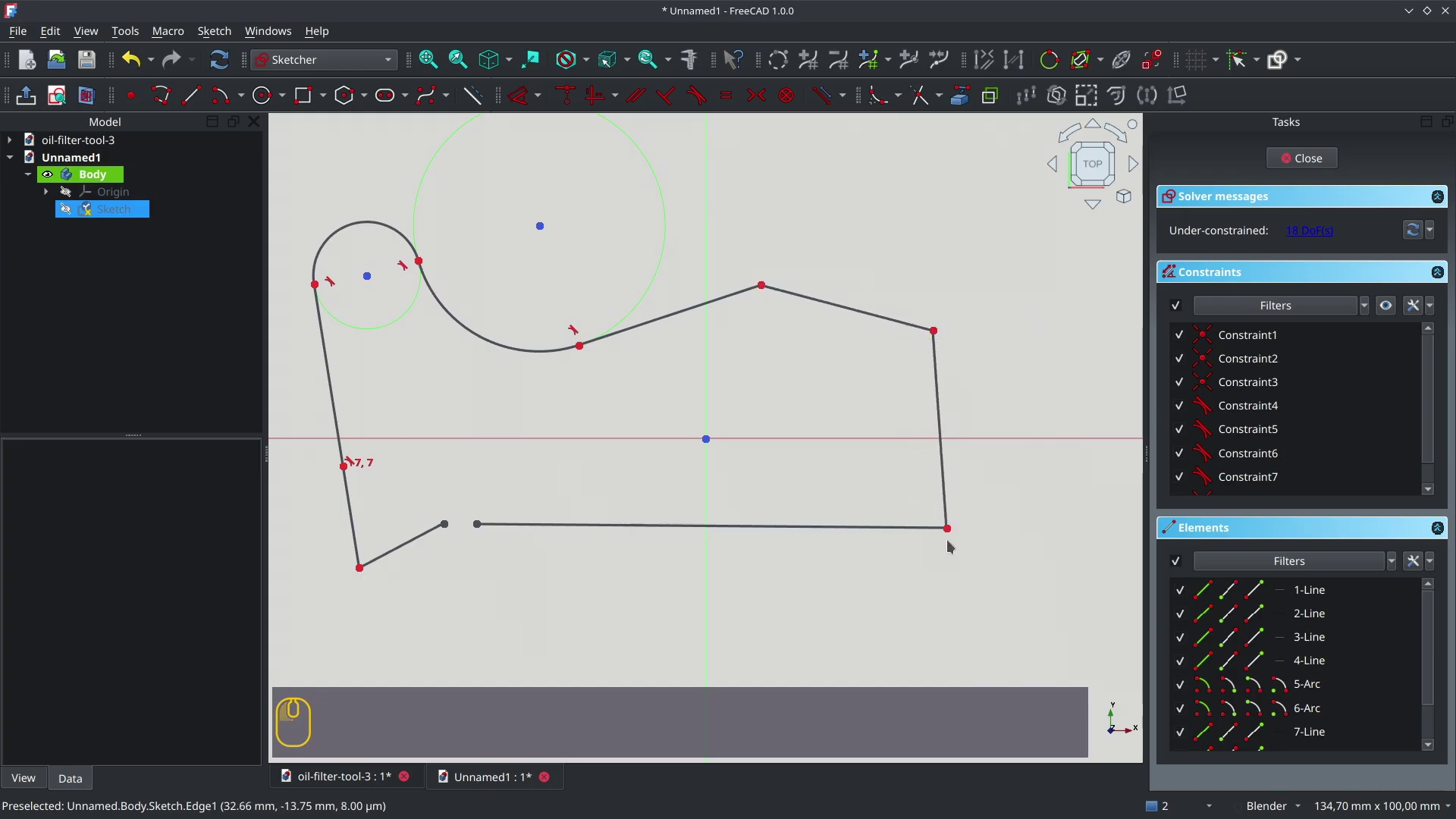
drag(948, 529, 924, 519)
mouse_move(478, 524)
mouse_down()
mouse_move(494, 563)
mouse_move(491, 528)
mouse_up()
mouse_move(480, 590)
mouse_down()
mouse_move(464, 528)
mouse_move(485, 519)
mouse_up()
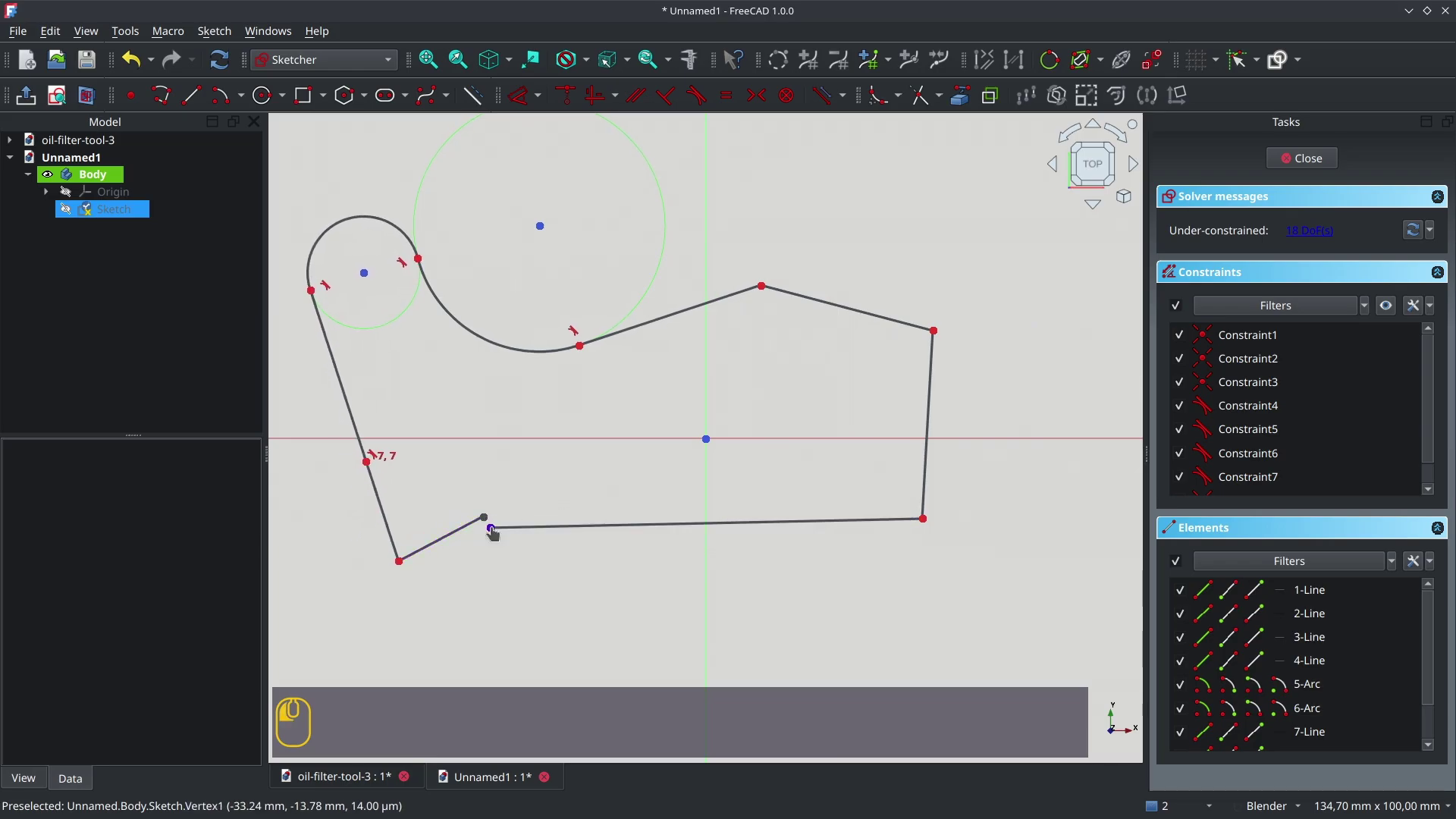
Join the contour's two free ends with a coincident constraint and leave the sketch
click(485, 518)
click(665, 578)
click(491, 528)
click(483, 519)
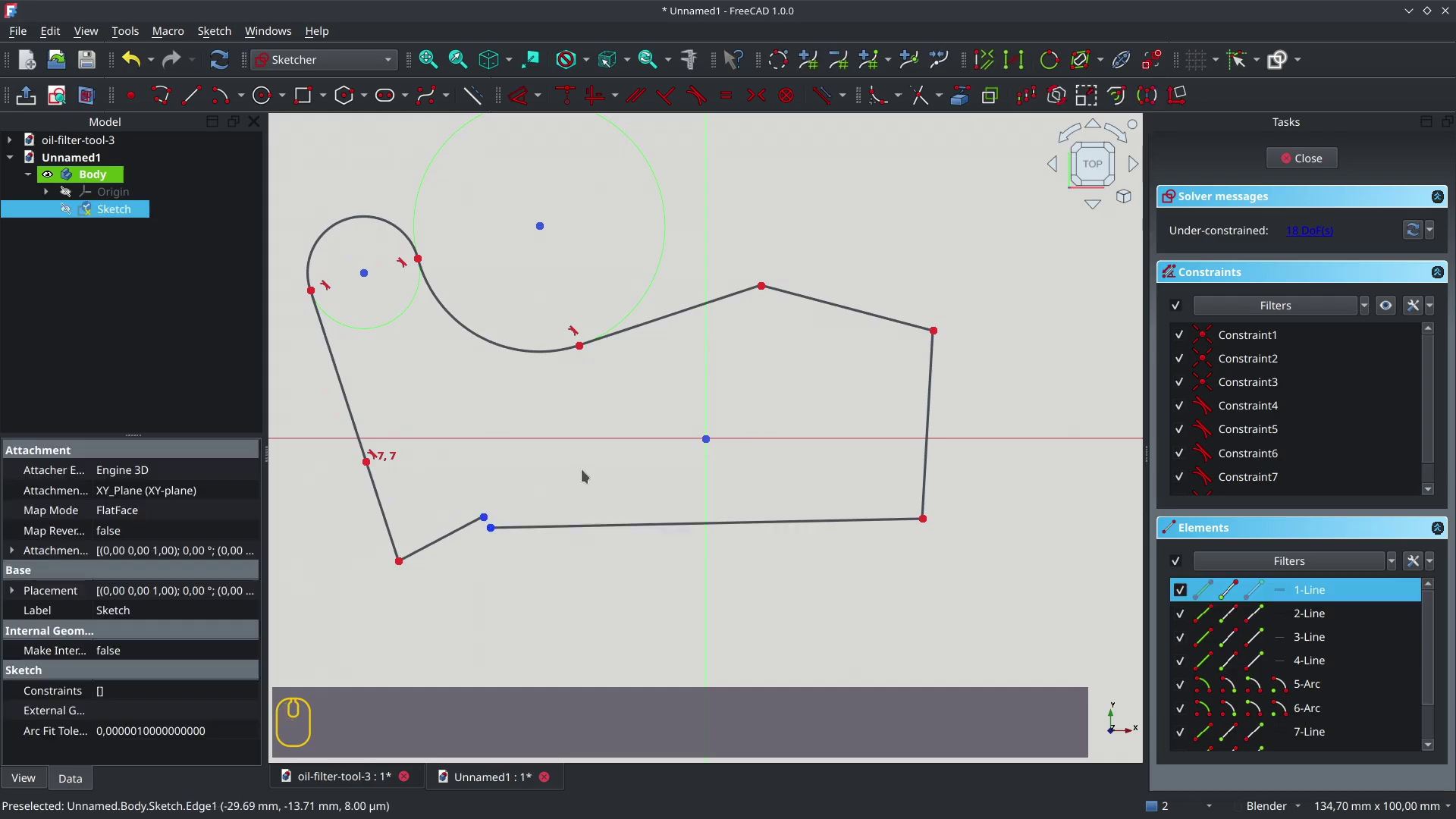
key(c)
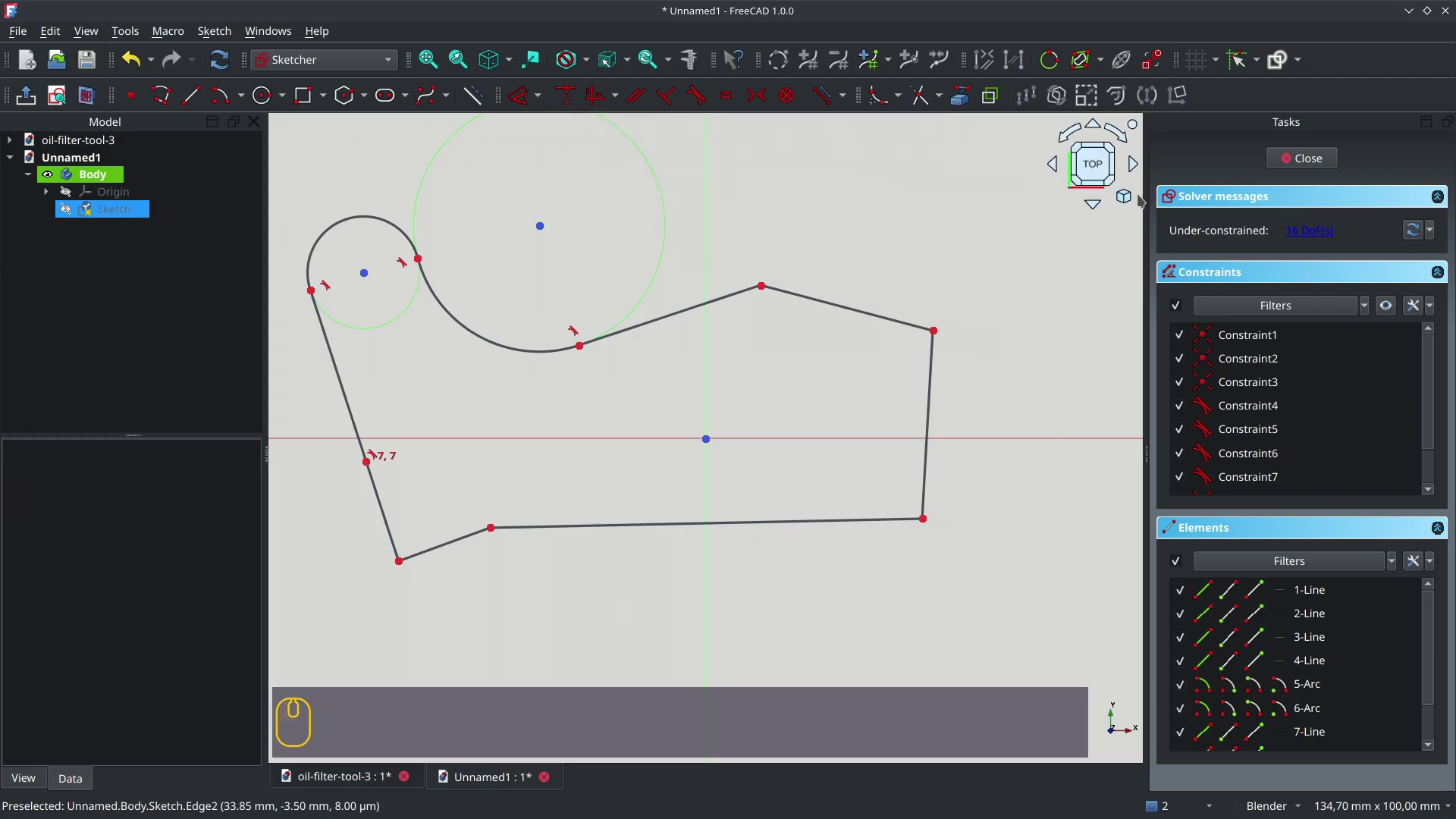
click(1302, 159)
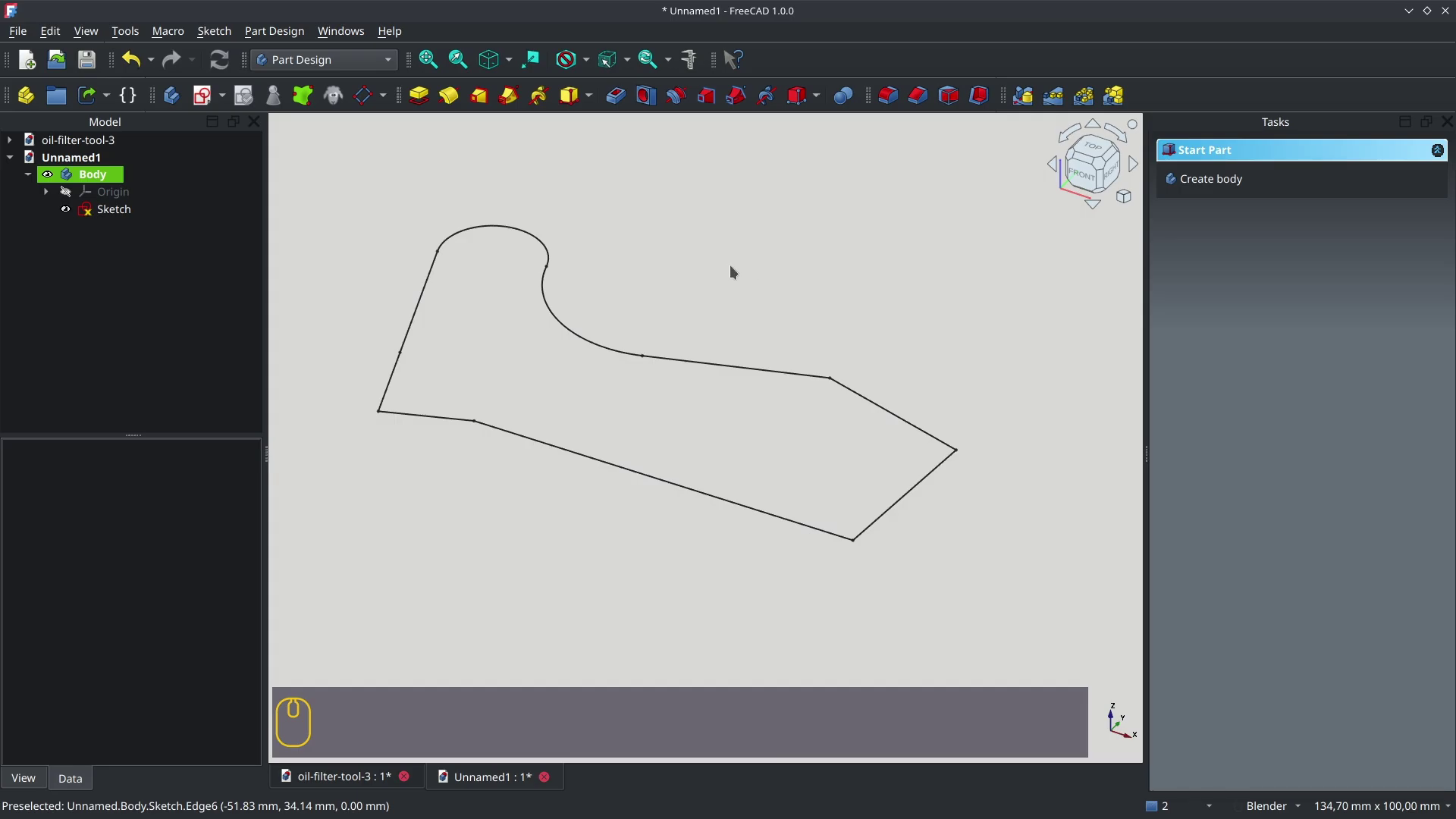
Expand the oil-filter-tool-3 document tree and close the Unnamed1 document, discarding its changes
click(10, 140)
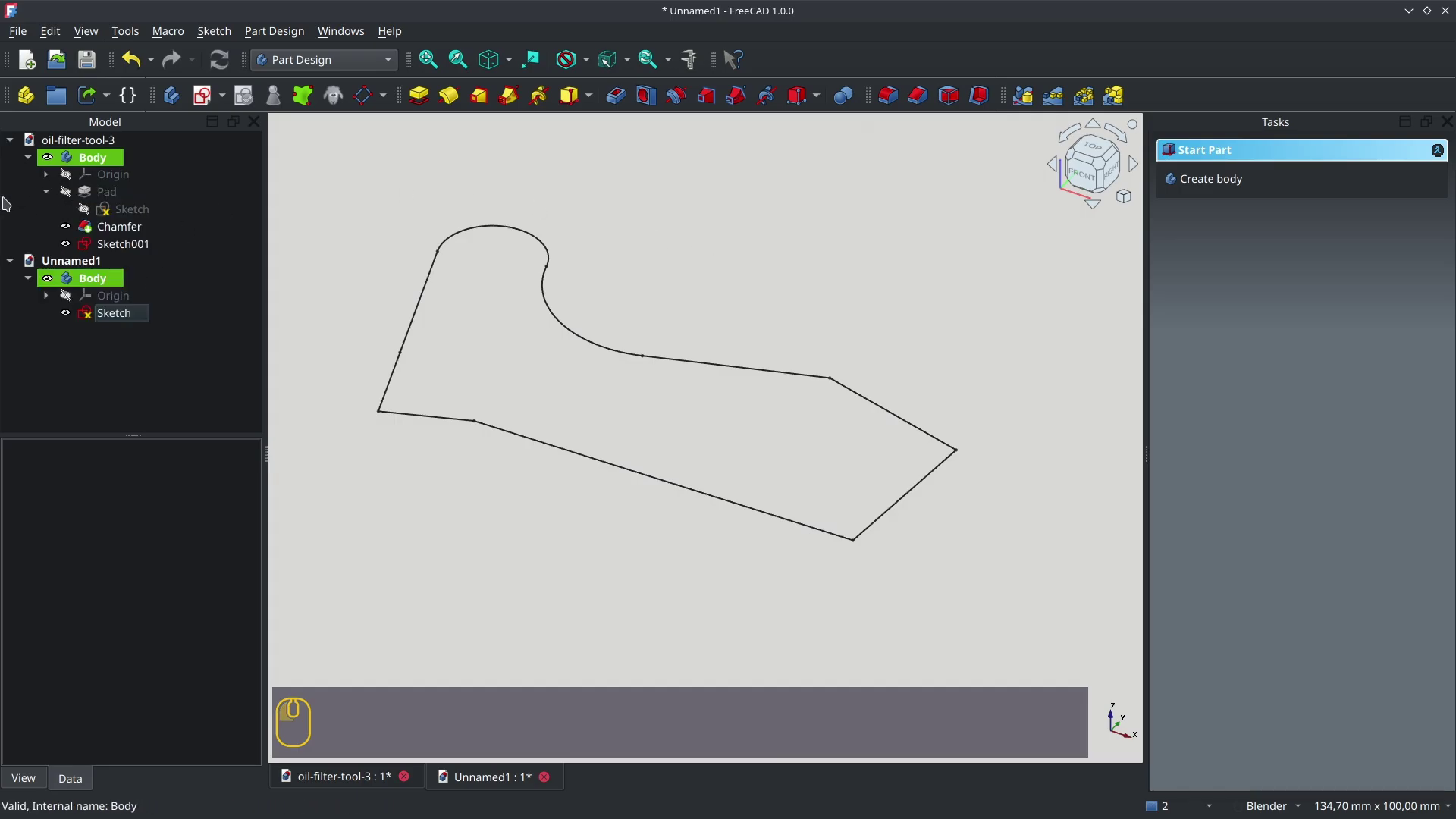
click(71, 260)
click(544, 776)
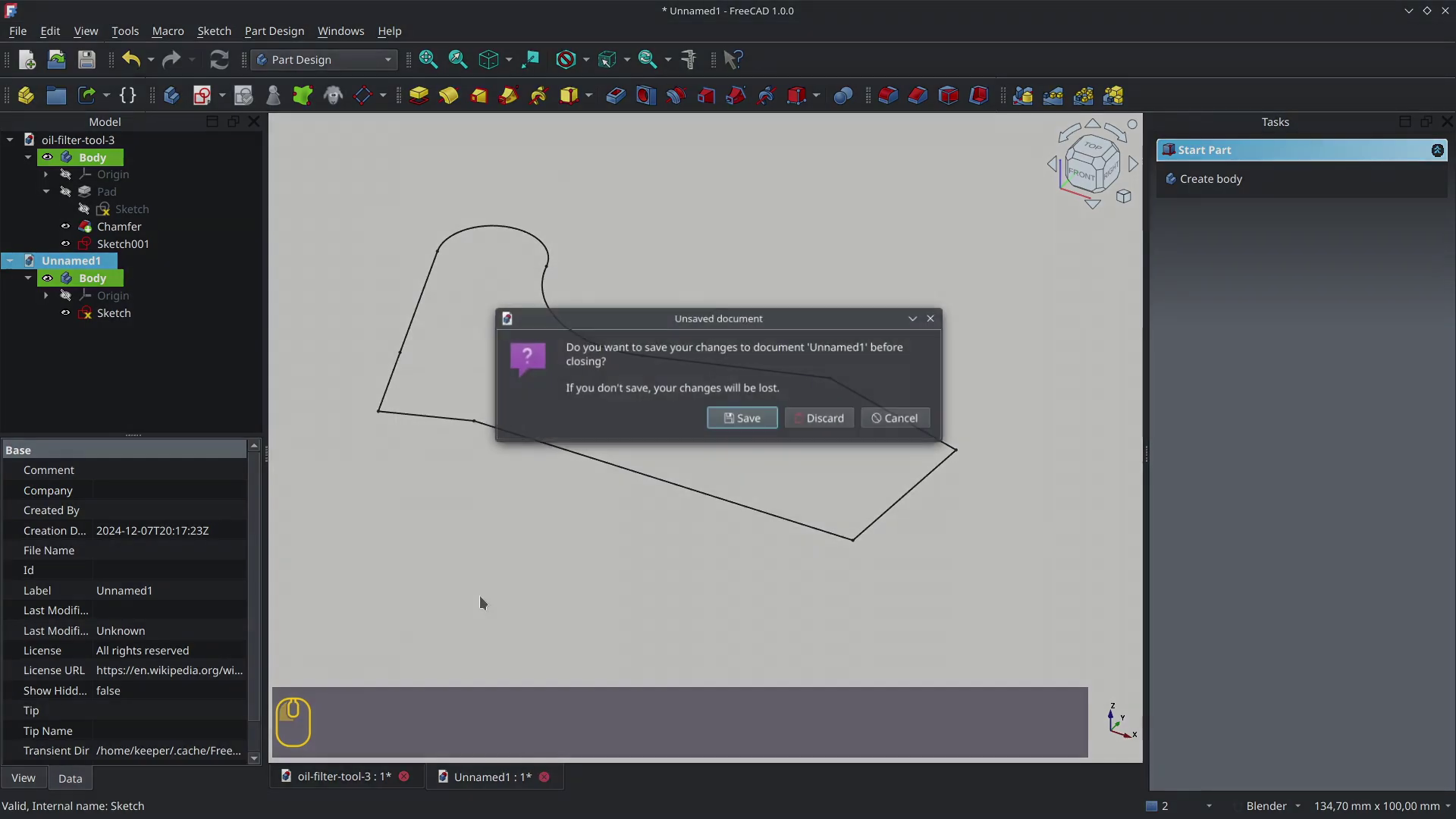
click(820, 418)
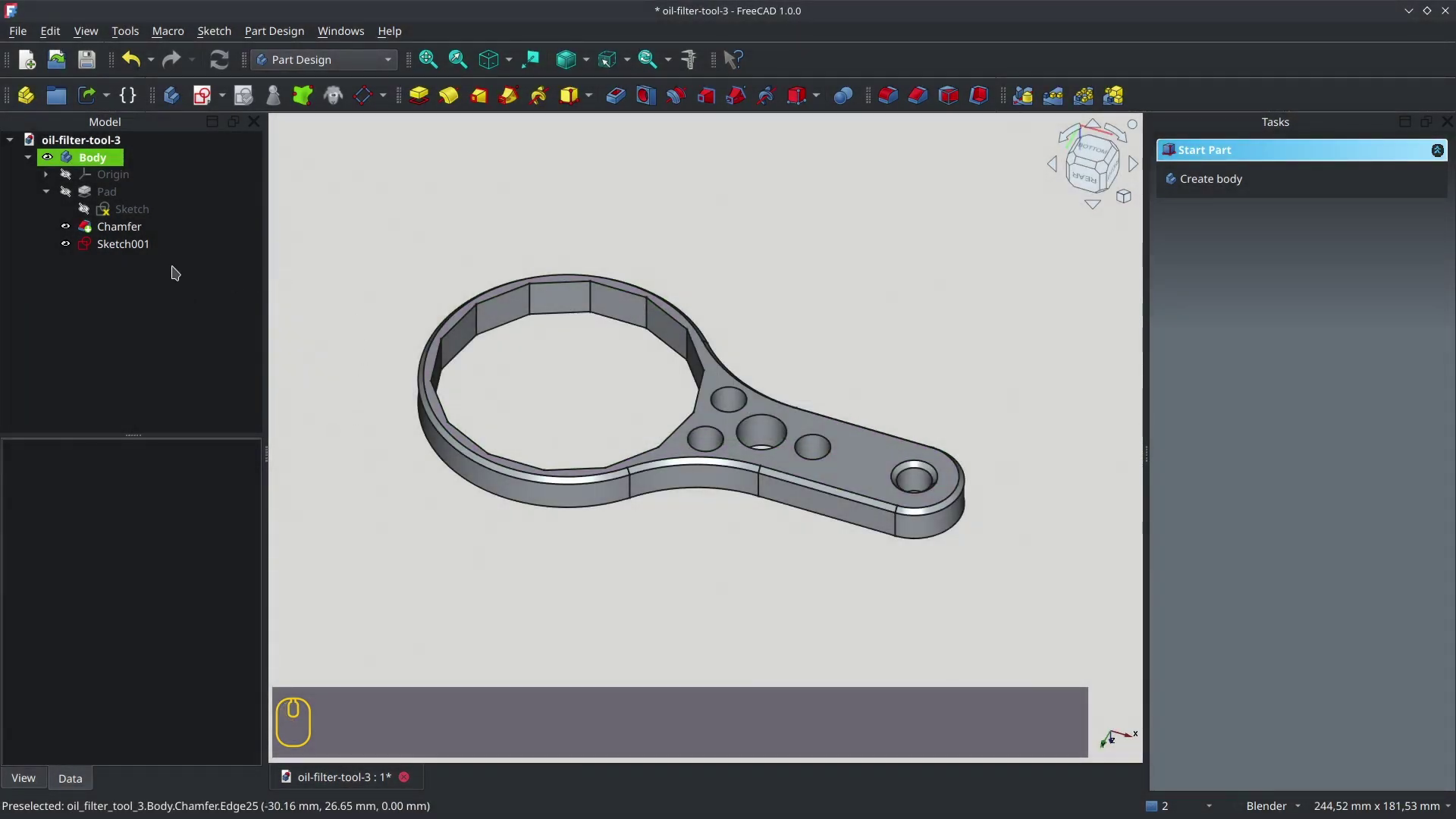
click(129, 228)
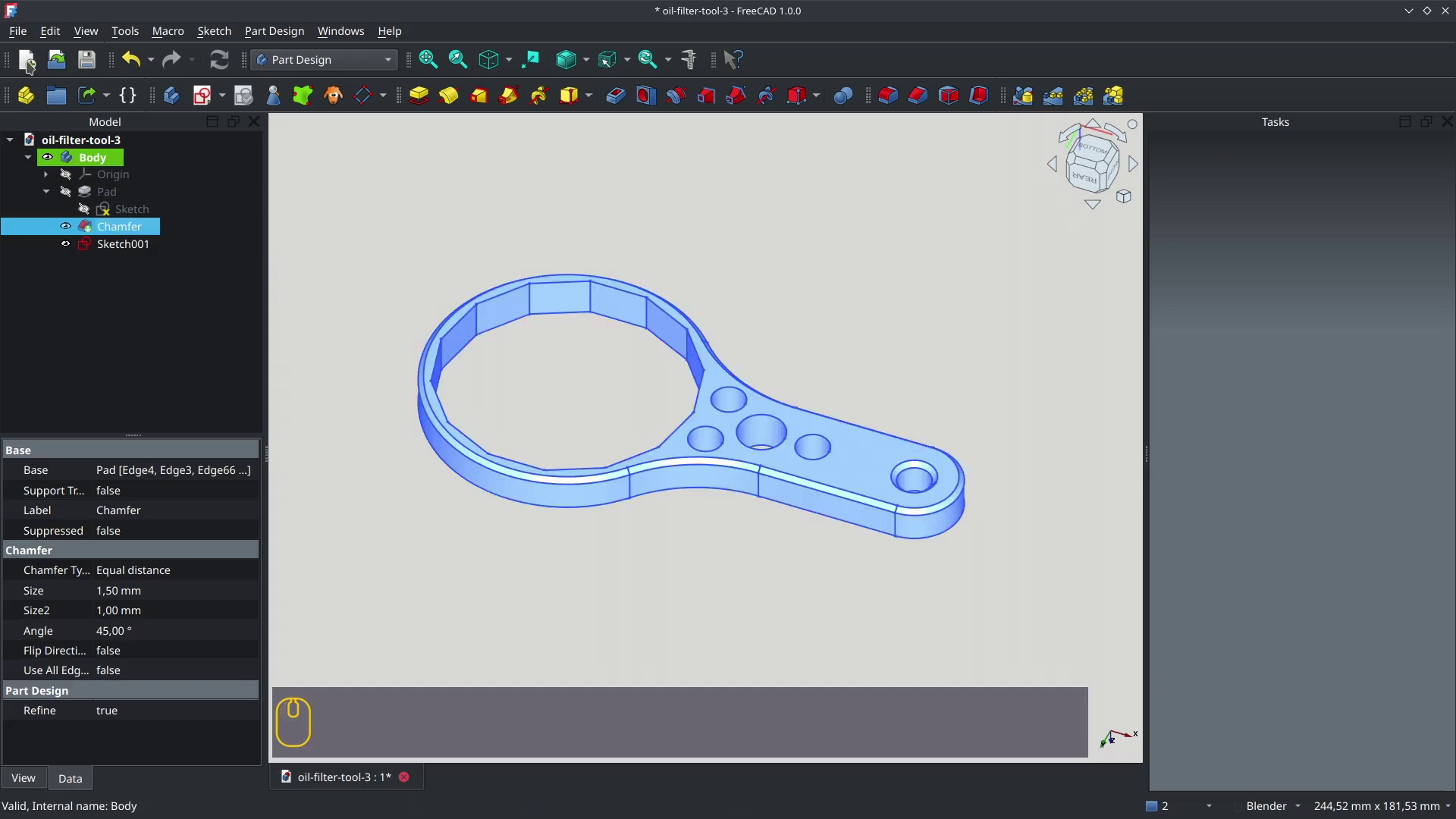
click(20, 33)
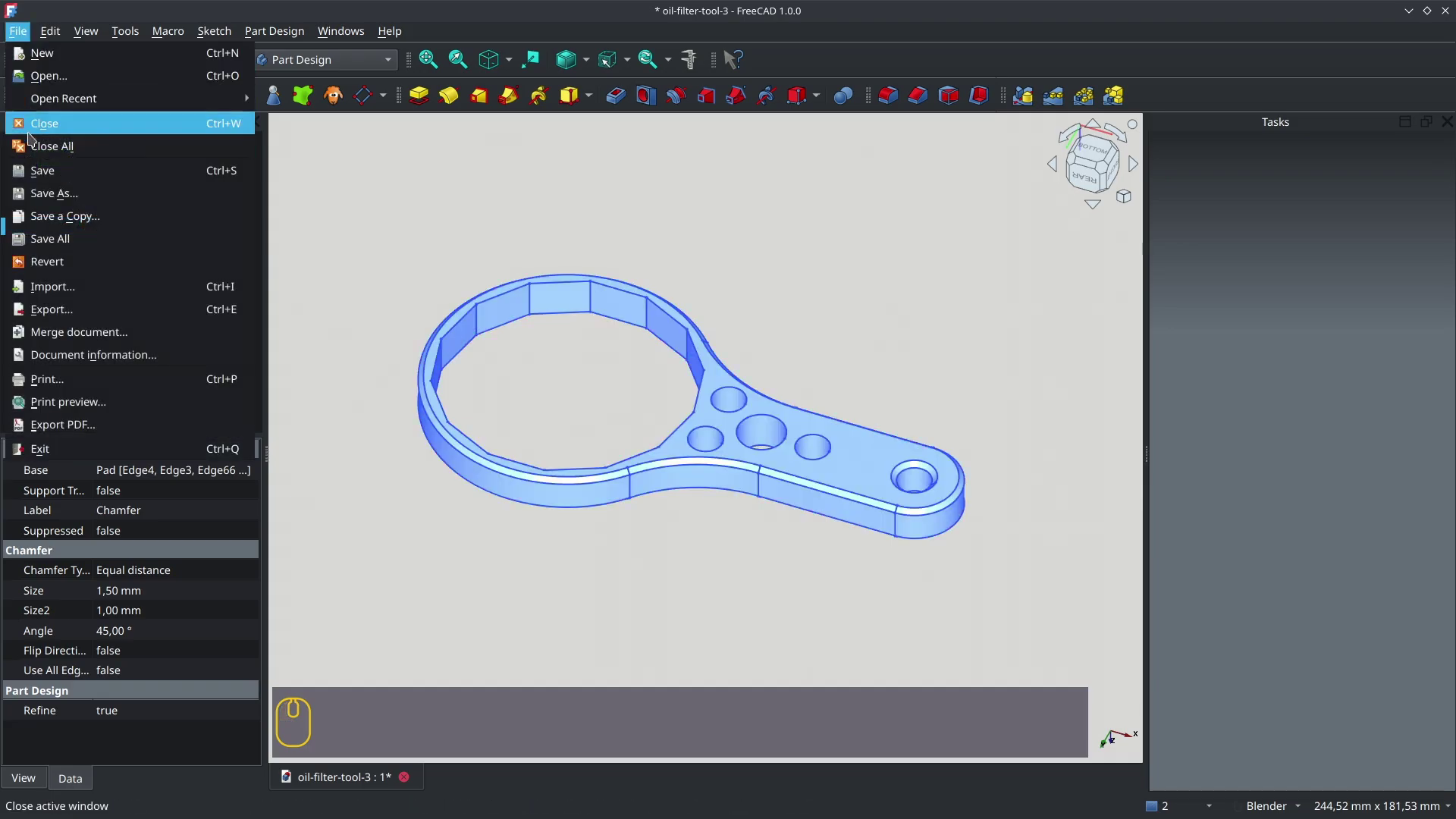
click(358, 215)
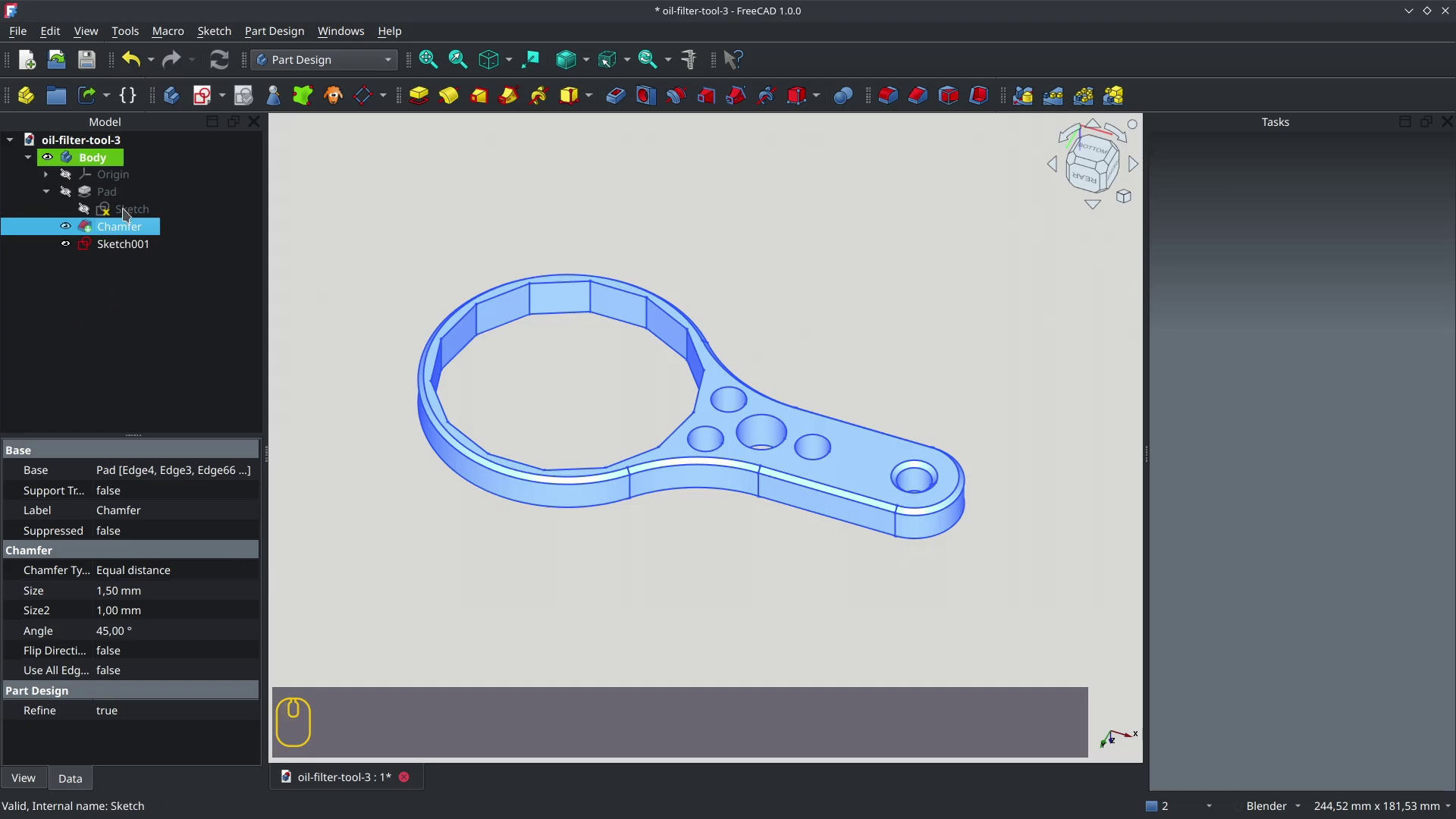
Check the export options for the sketch under the pad, and cancel without exporting a file
click(126, 212)
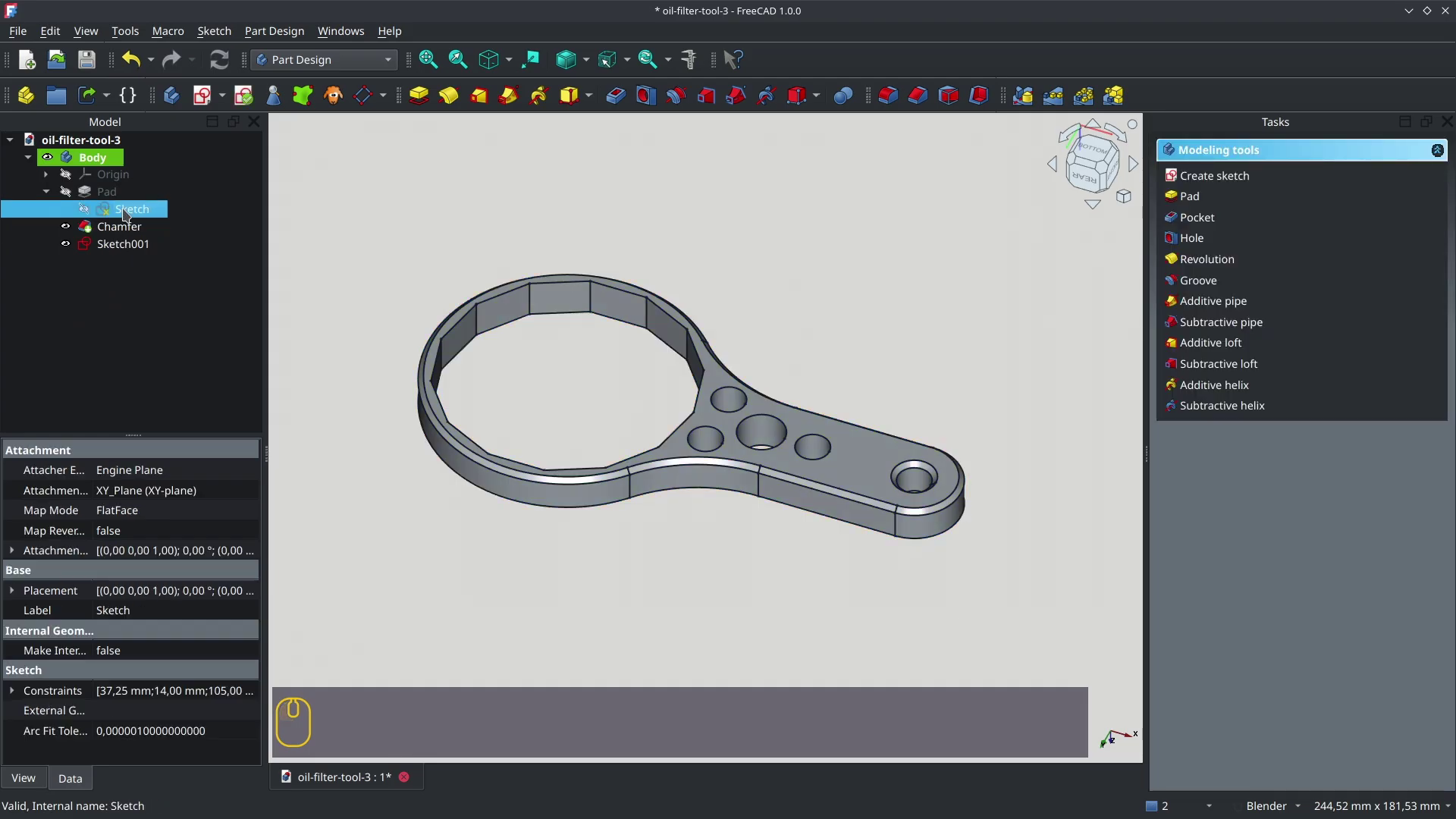
click(17, 31)
click(85, 311)
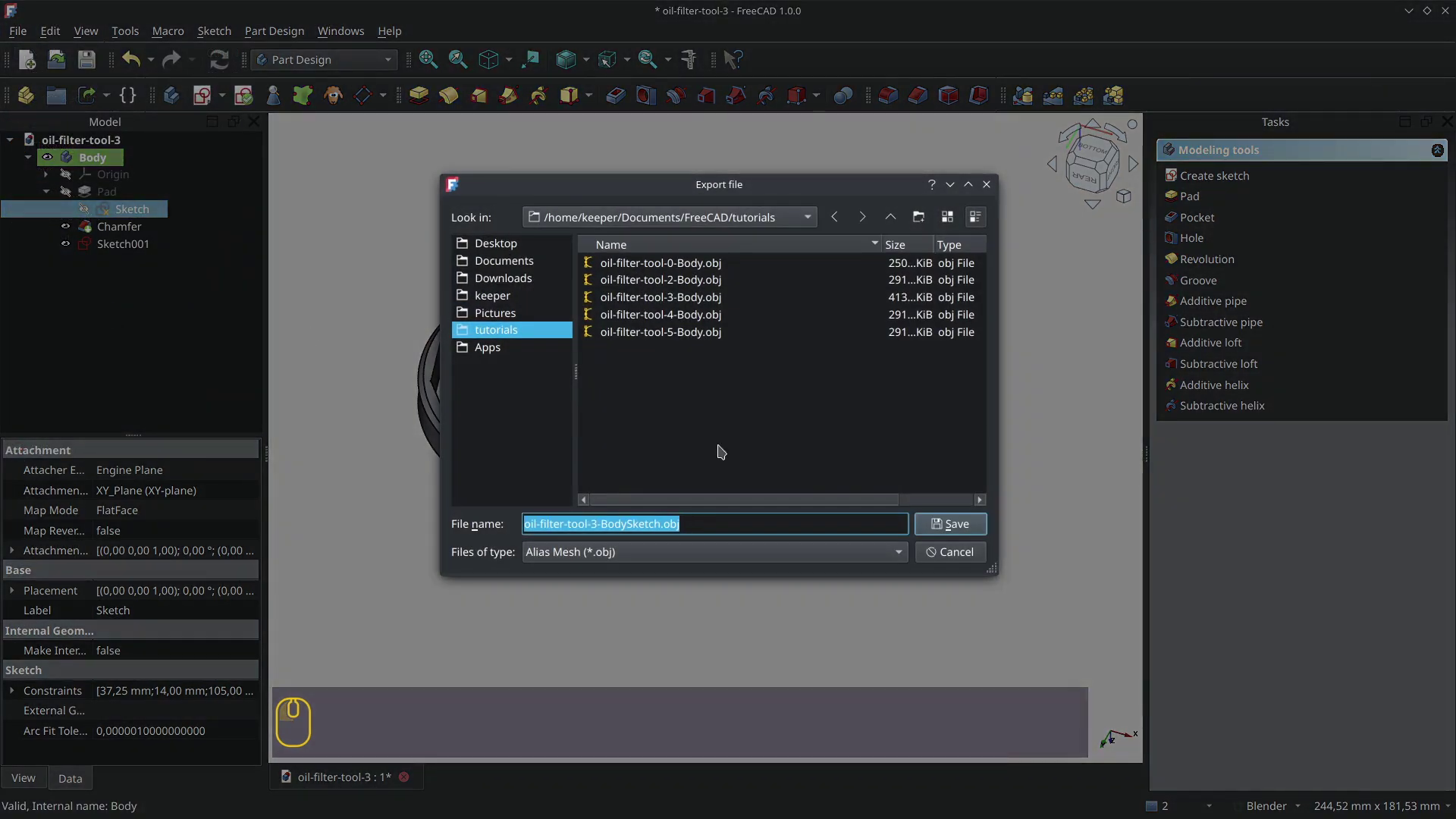
click(952, 552)
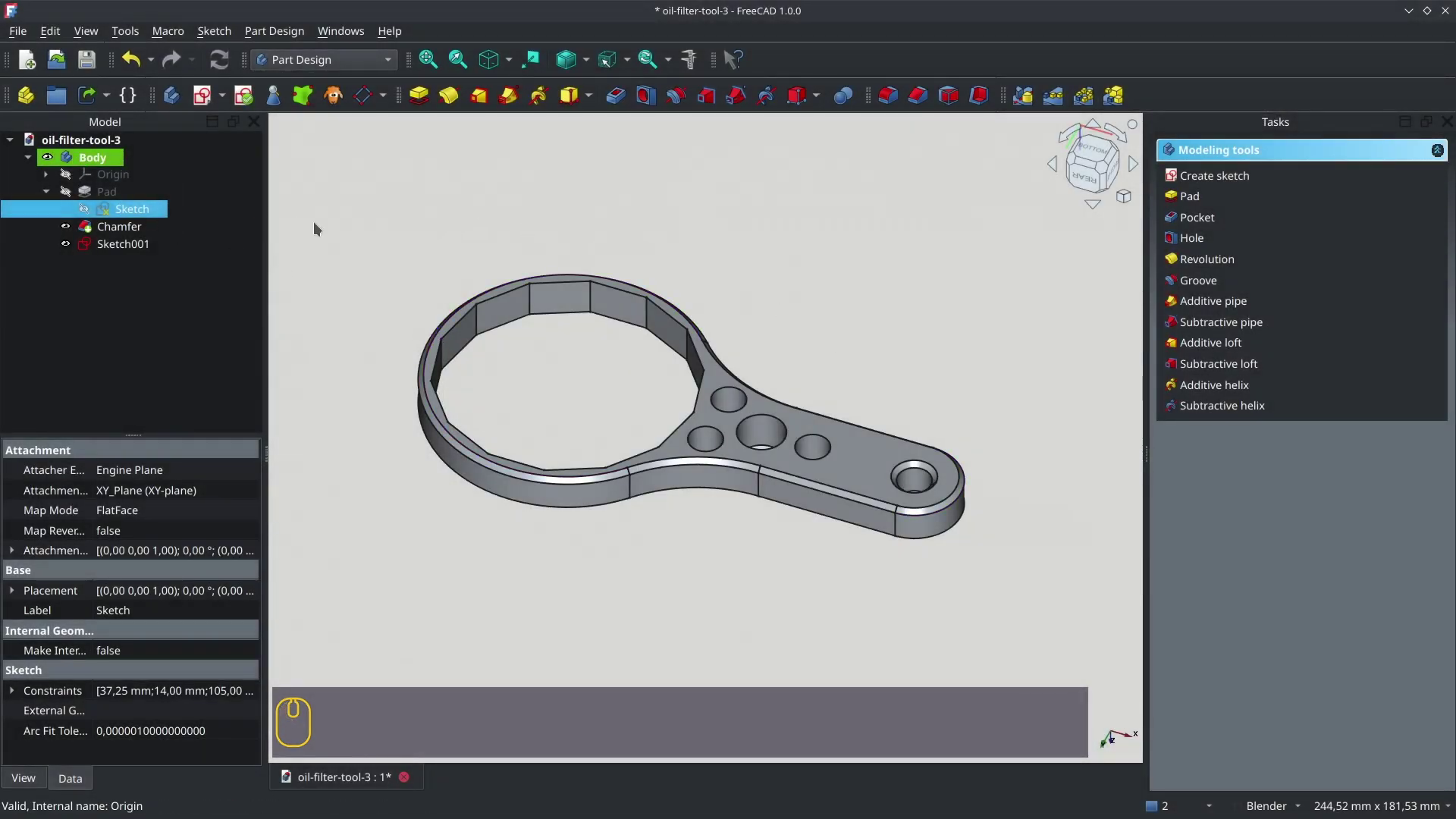
click(971, 587)
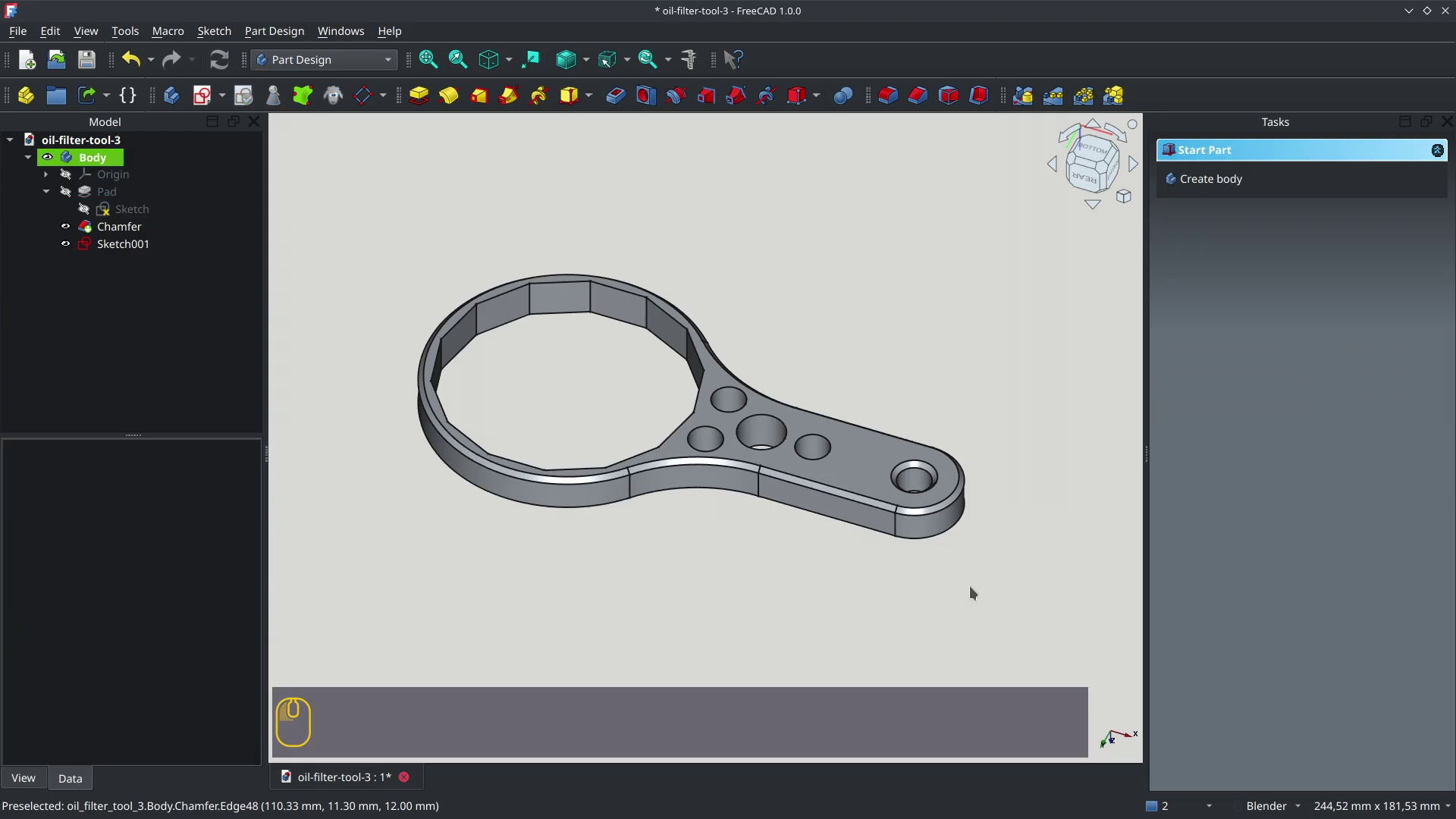
Review the Alias Mesh (*.obj) export settings for the oil filter tool's whole body, and cancel without exporting
click(87, 162)
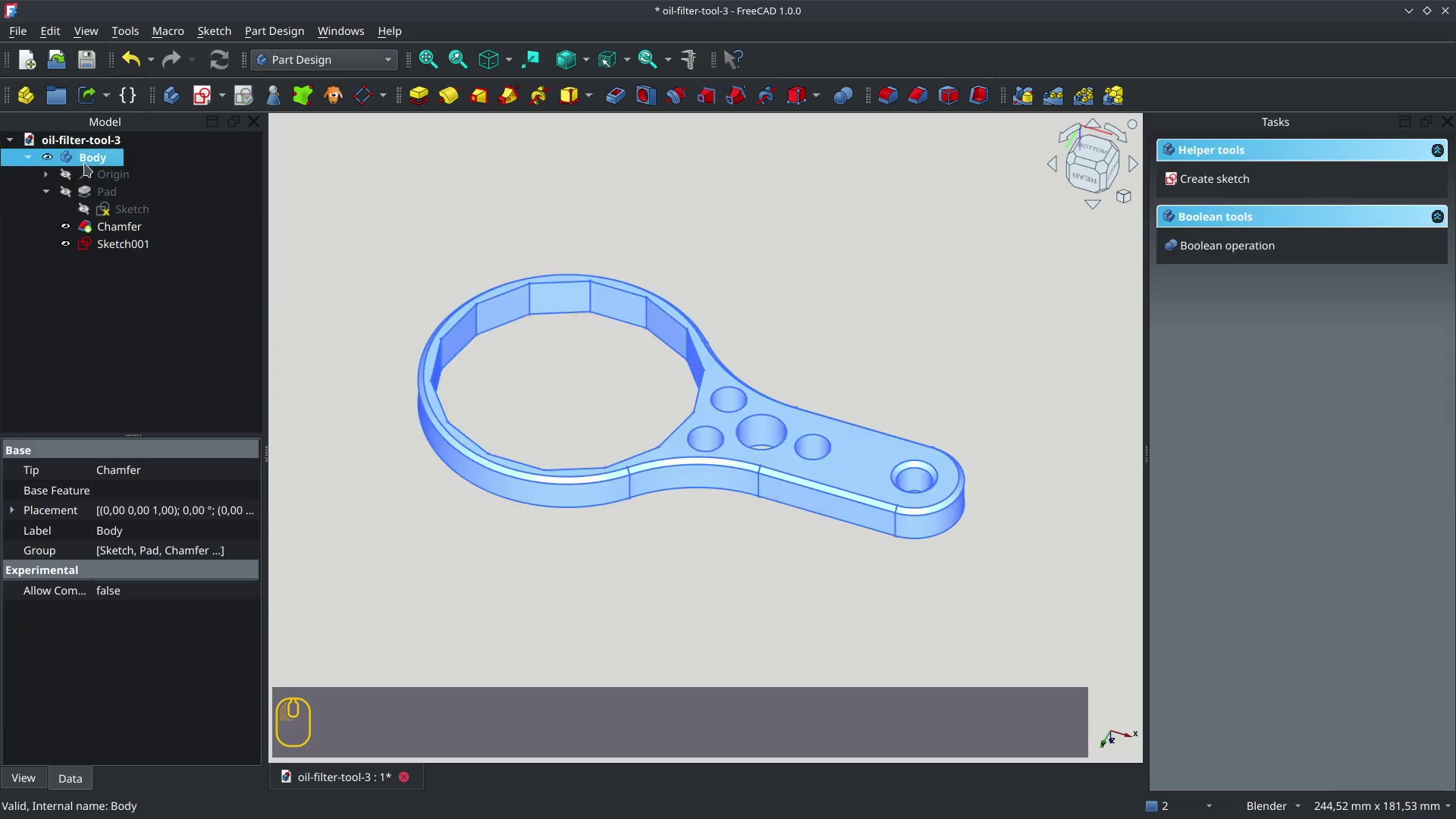
click(18, 31)
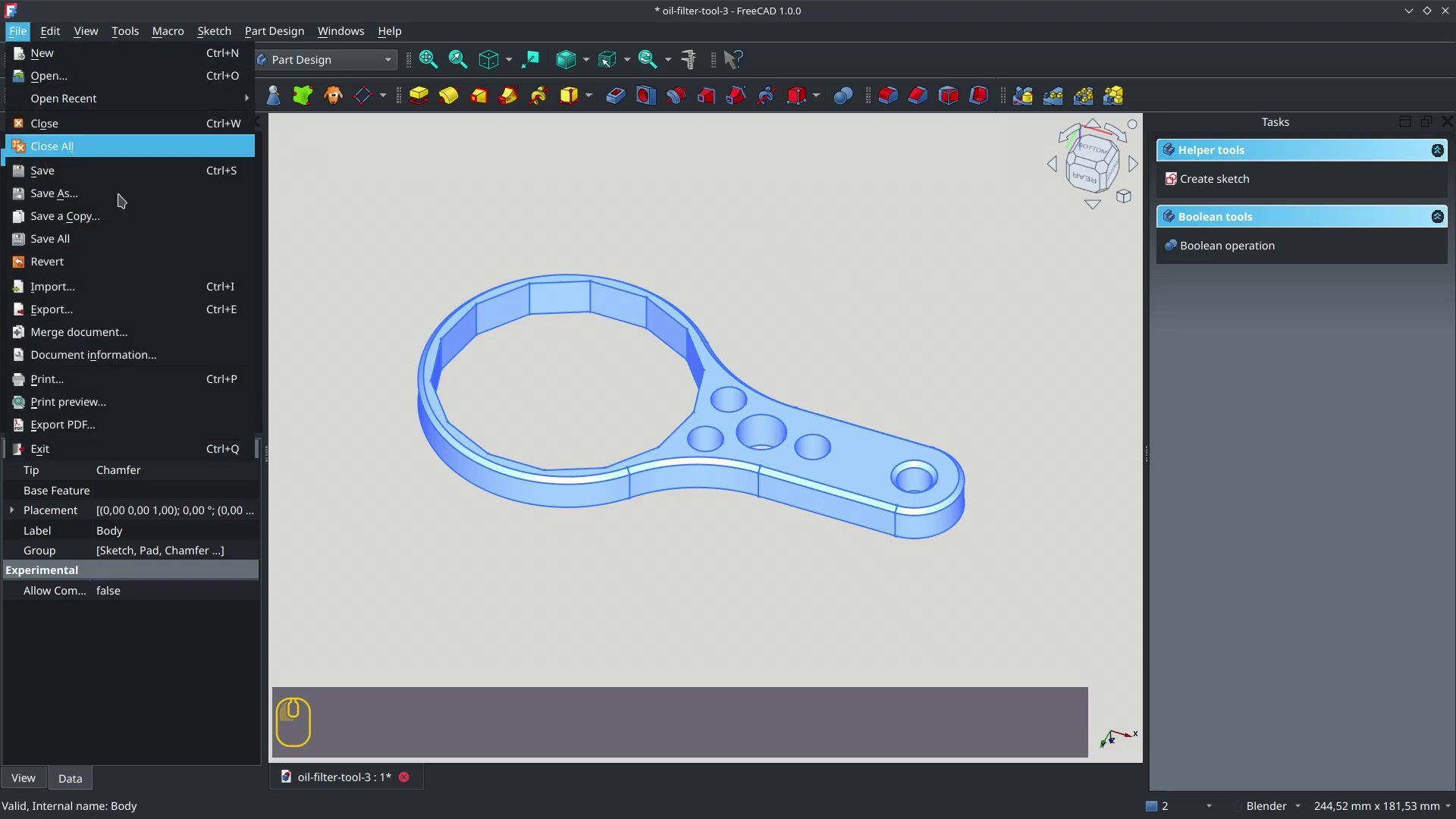
click(137, 311)
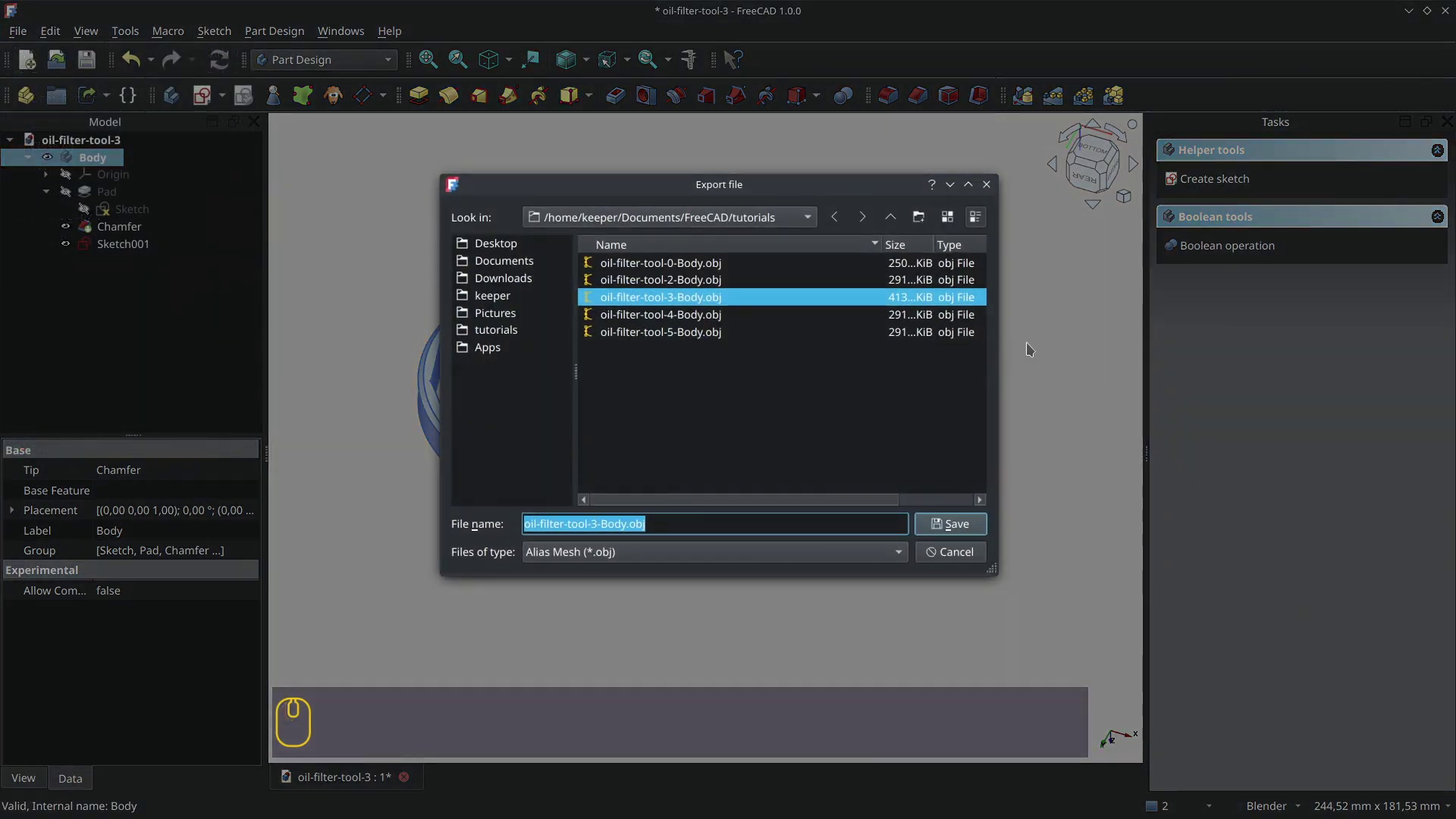
click(967, 557)
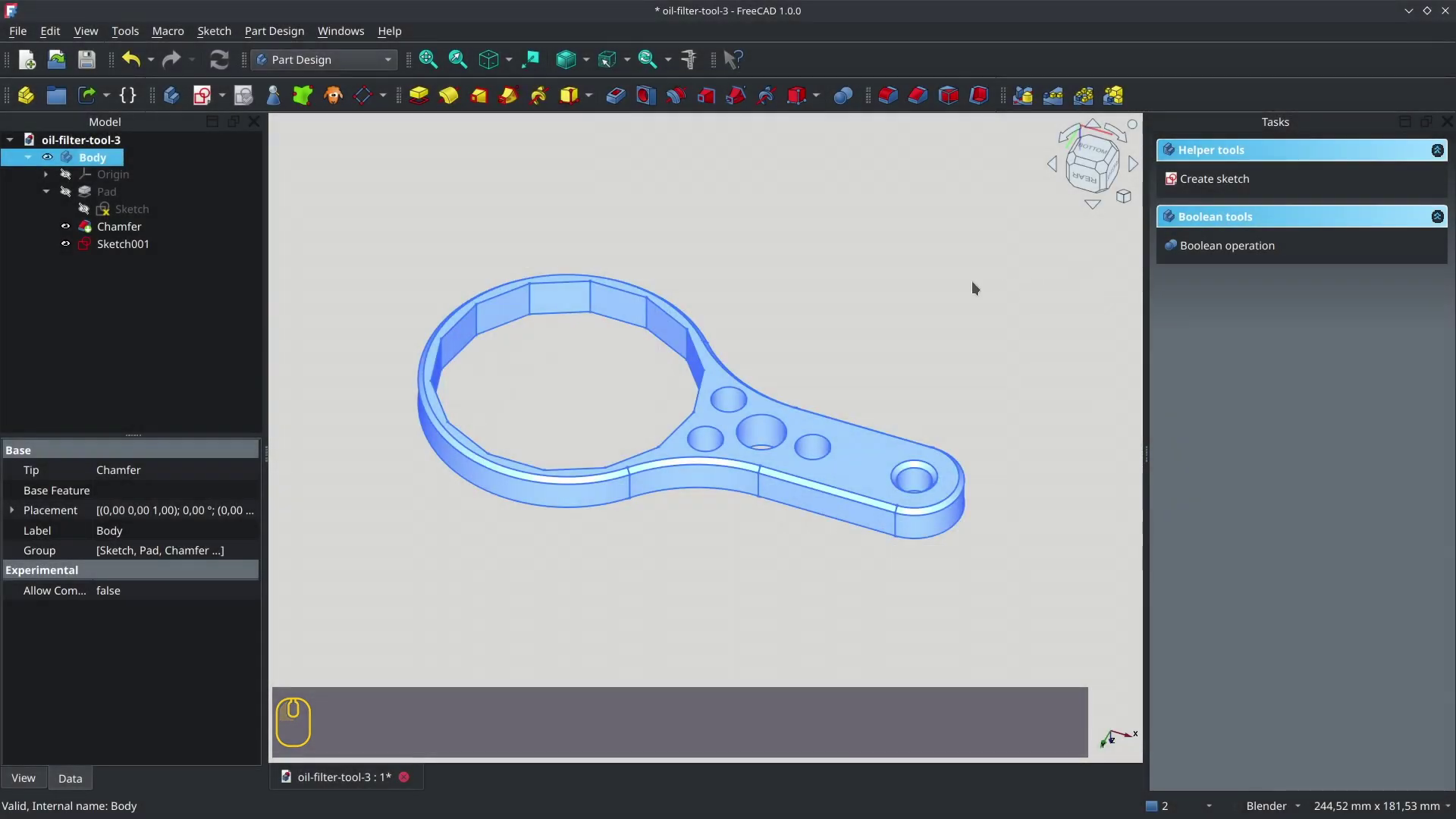
click(972, 281)
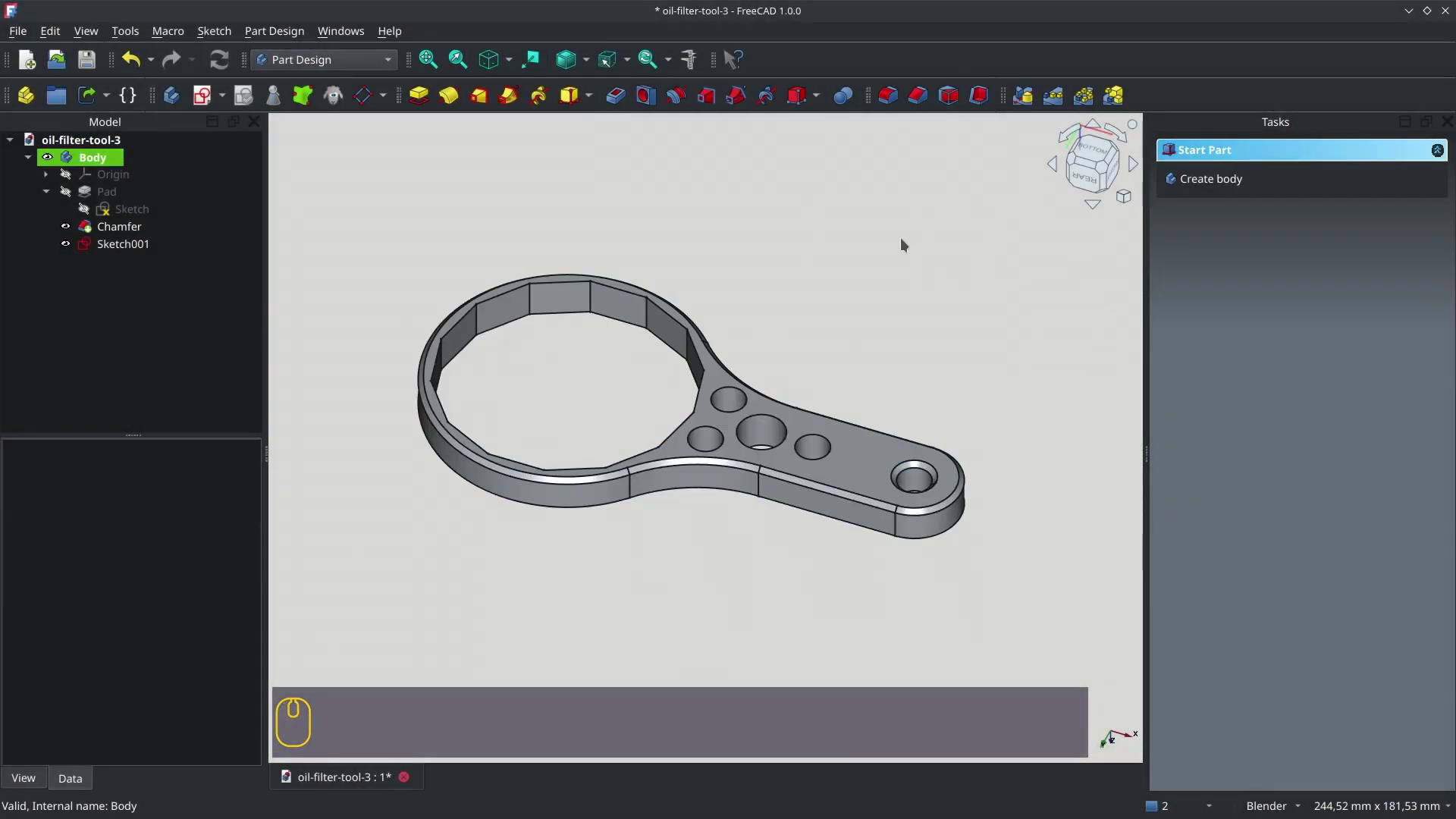